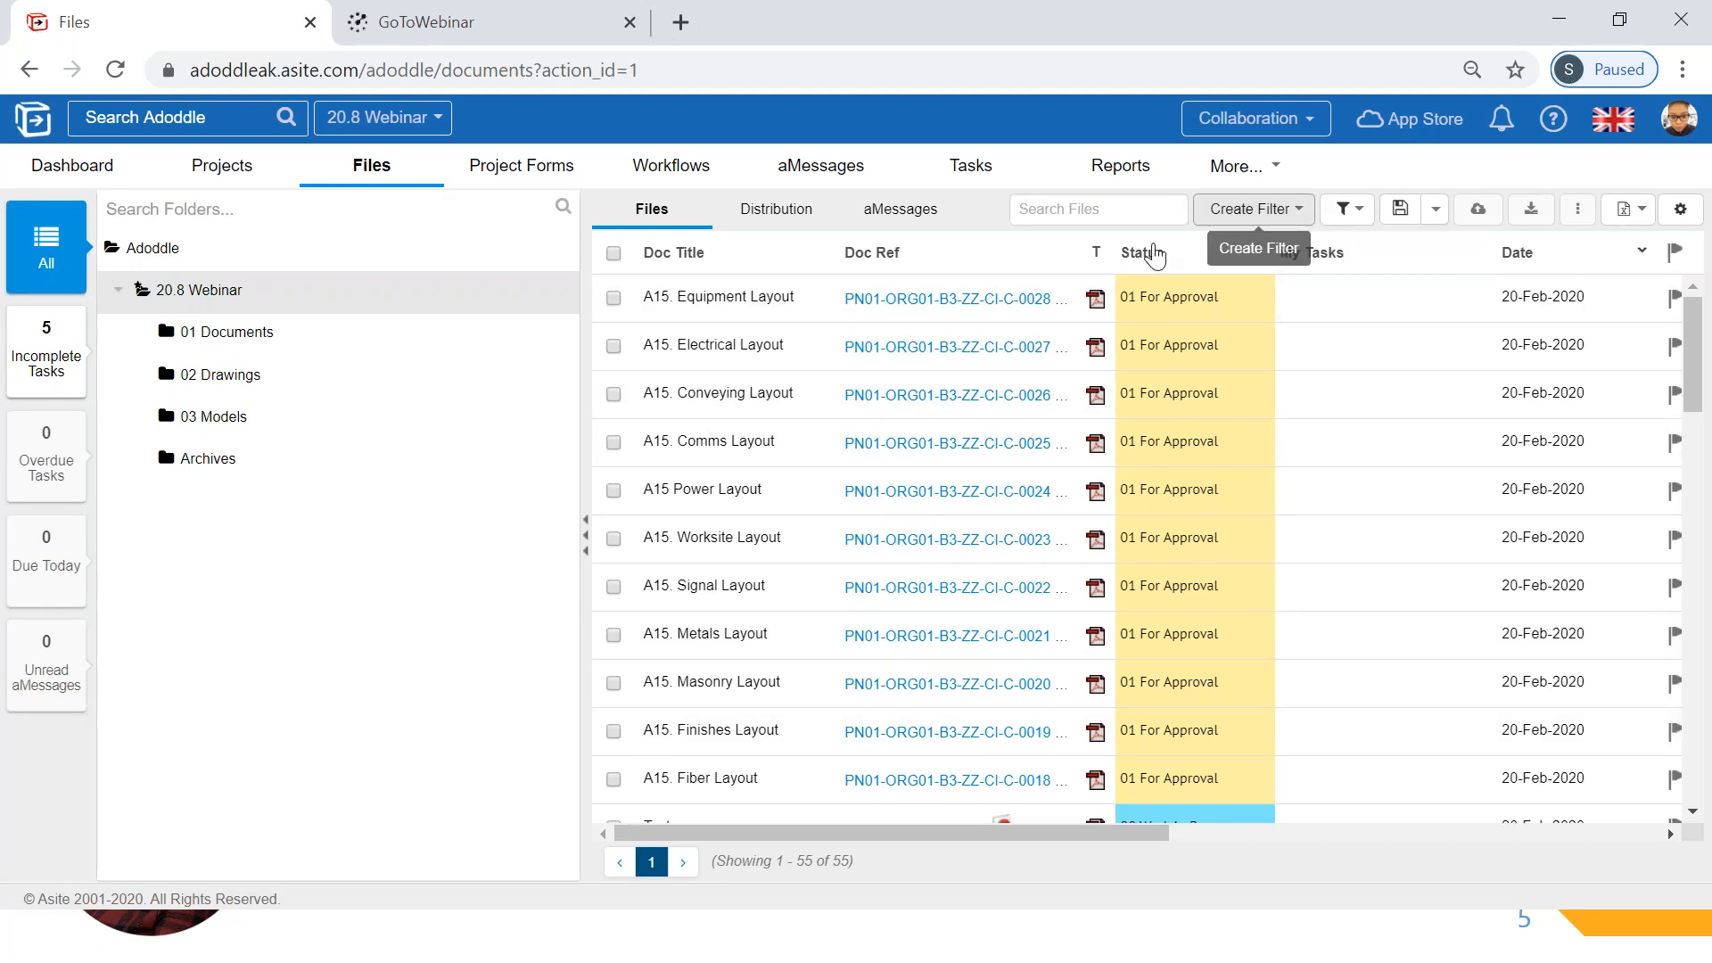
- Filter the project's files by Date to those within the last 60 minutes and open the export options
left_click(1241, 217)
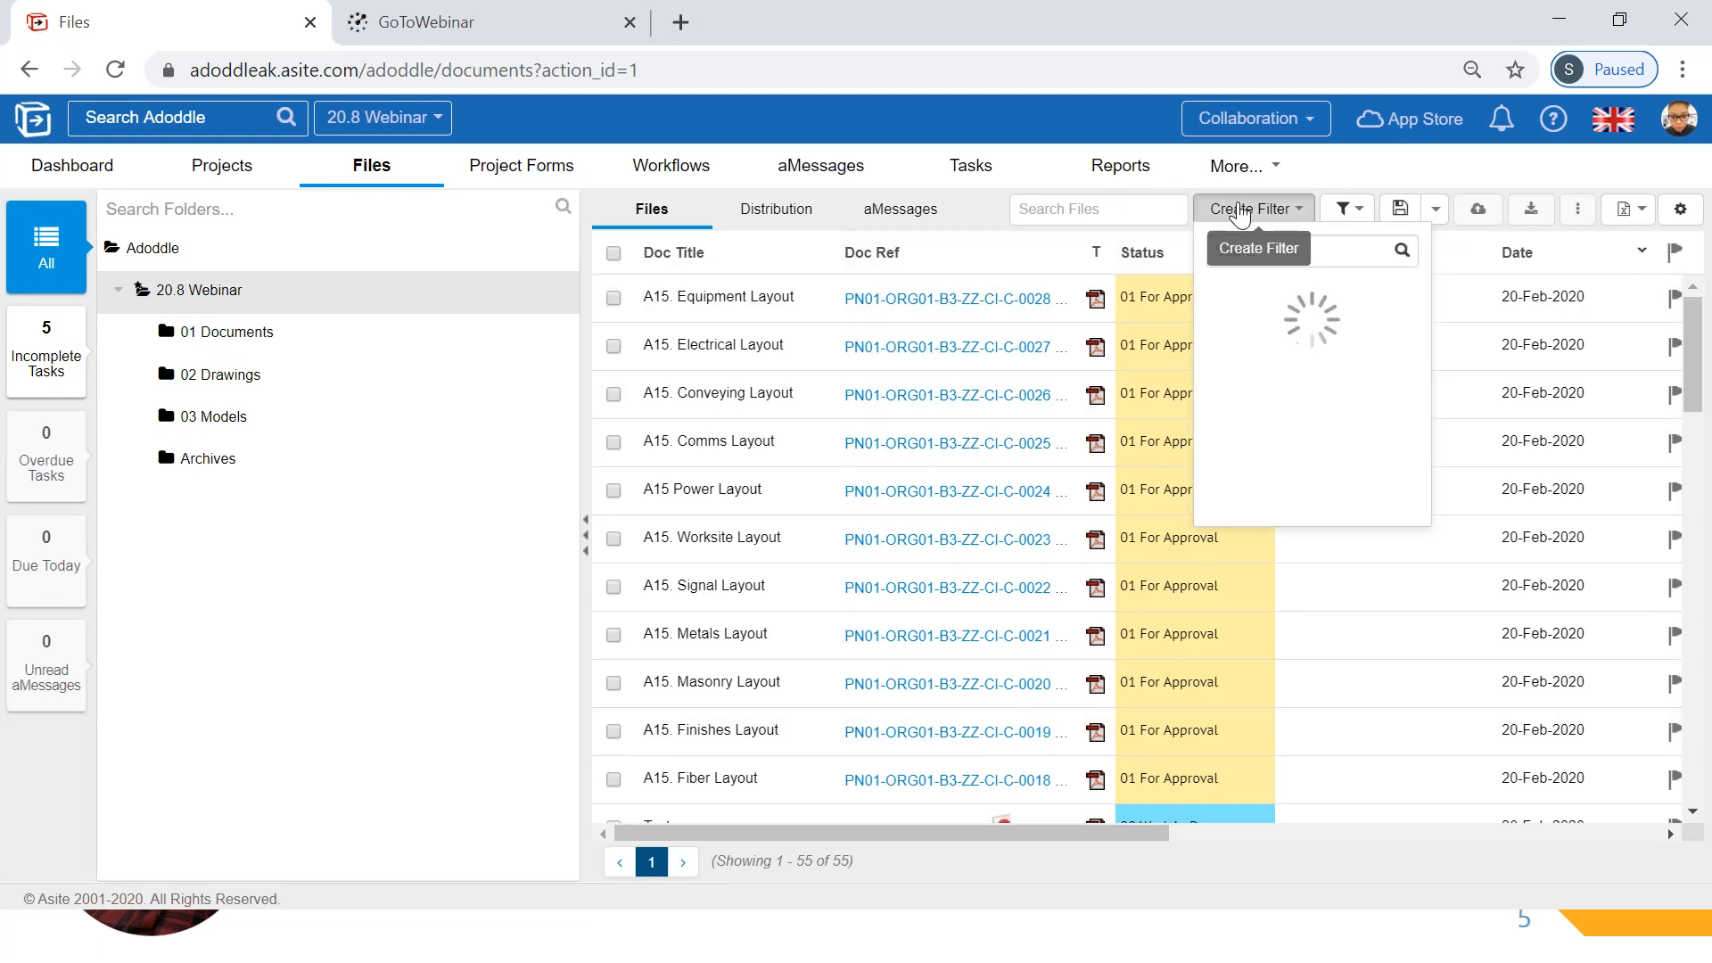
type("date")
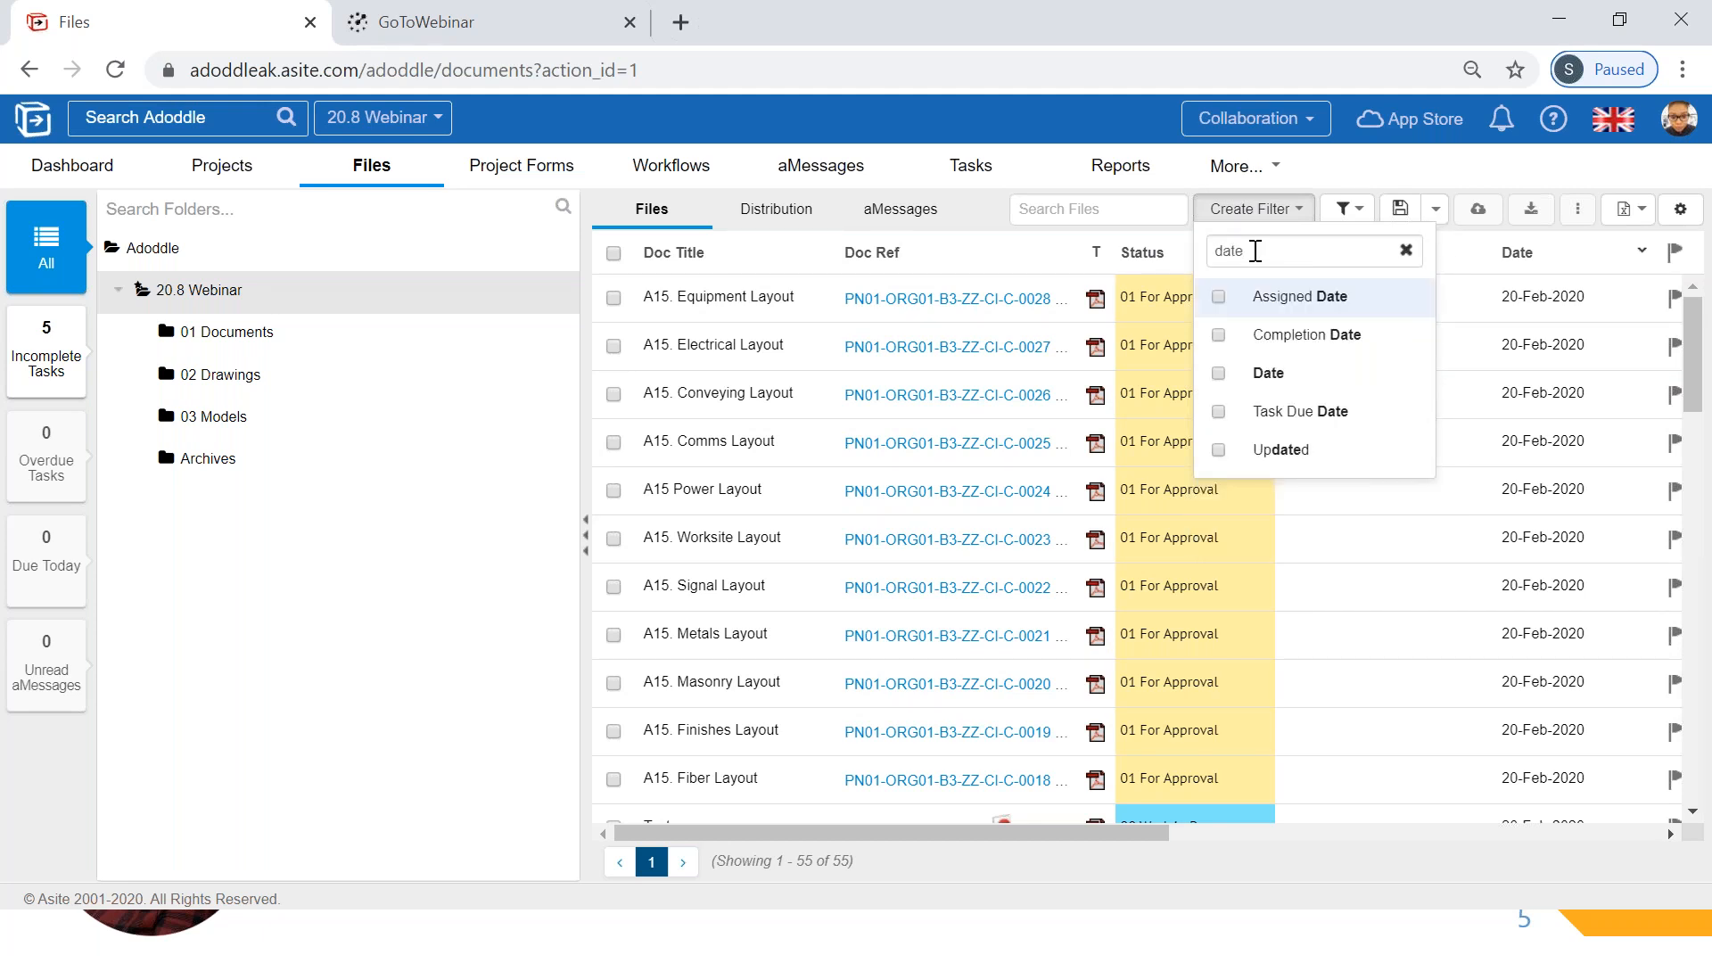
left_click(1266, 374)
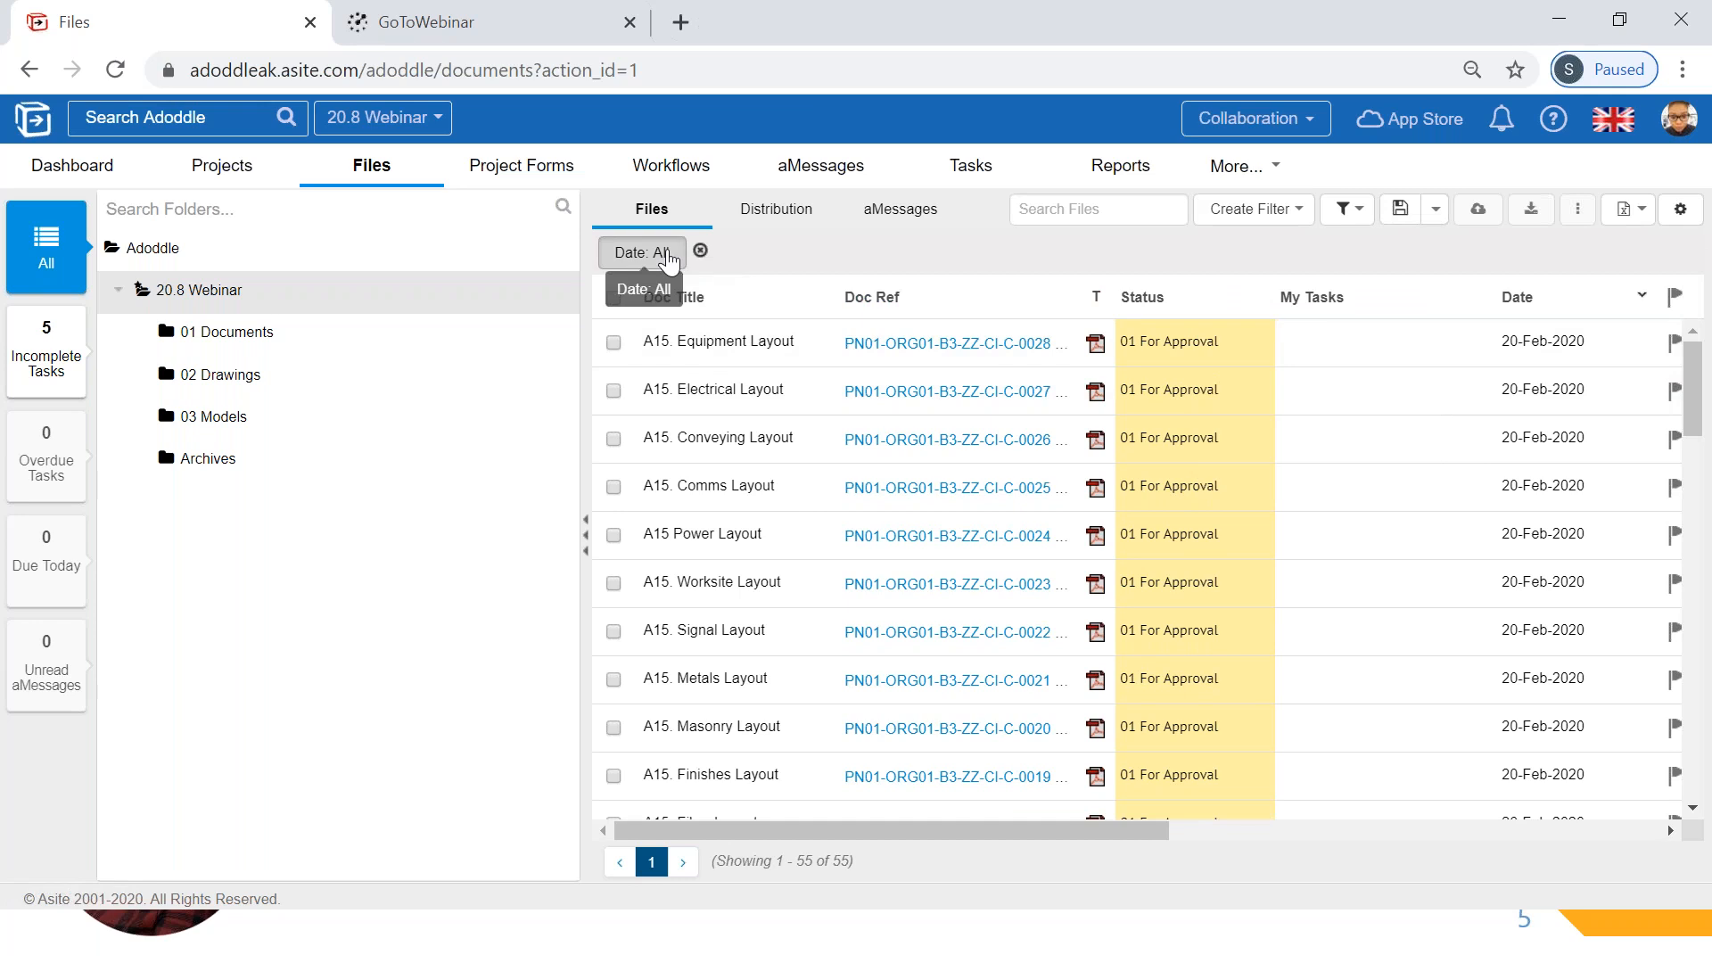
left_click(638, 252)
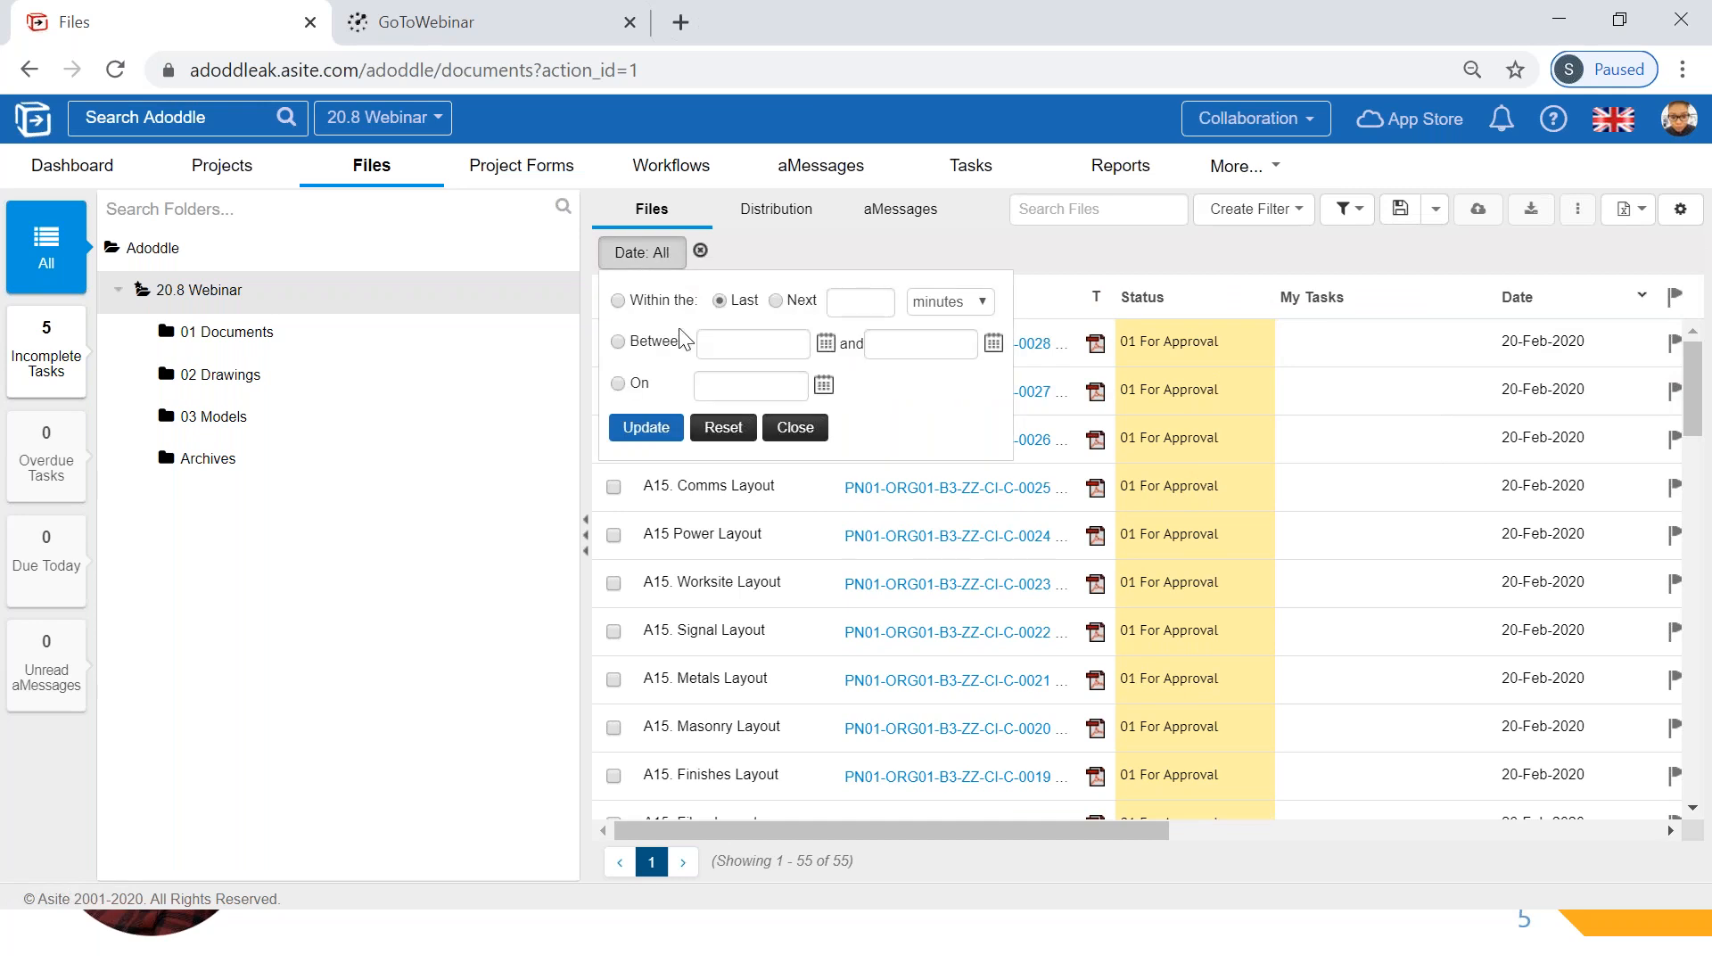
left_click(876, 303)
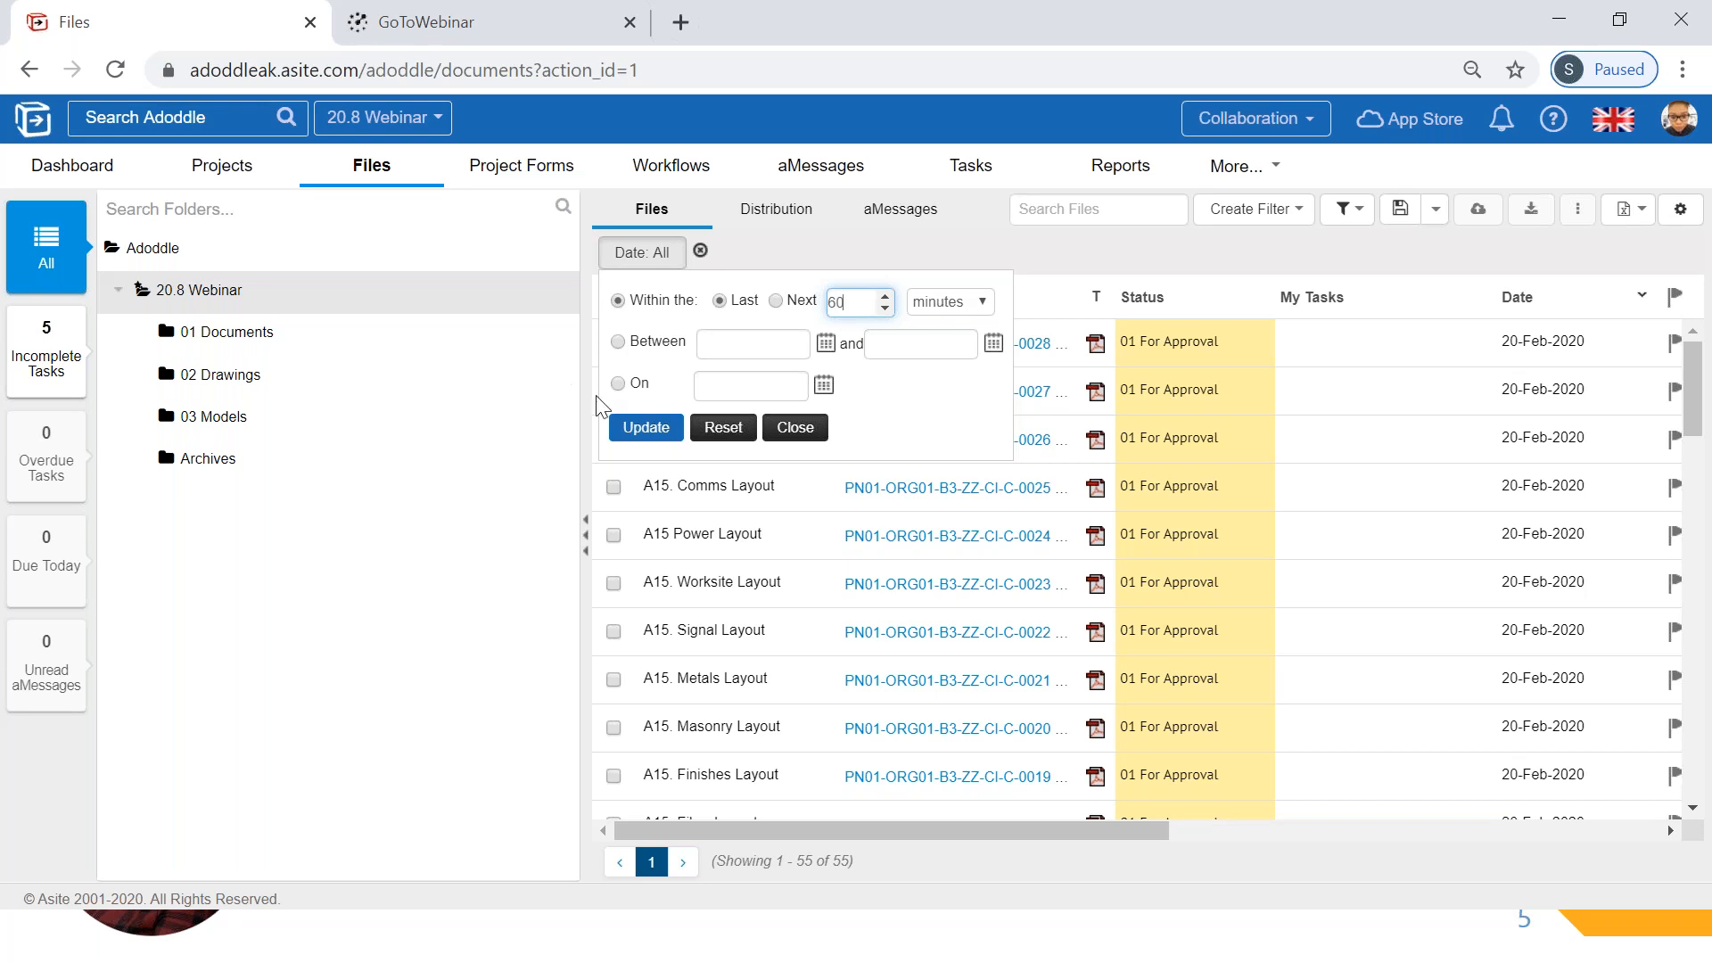
left_click(664, 432)
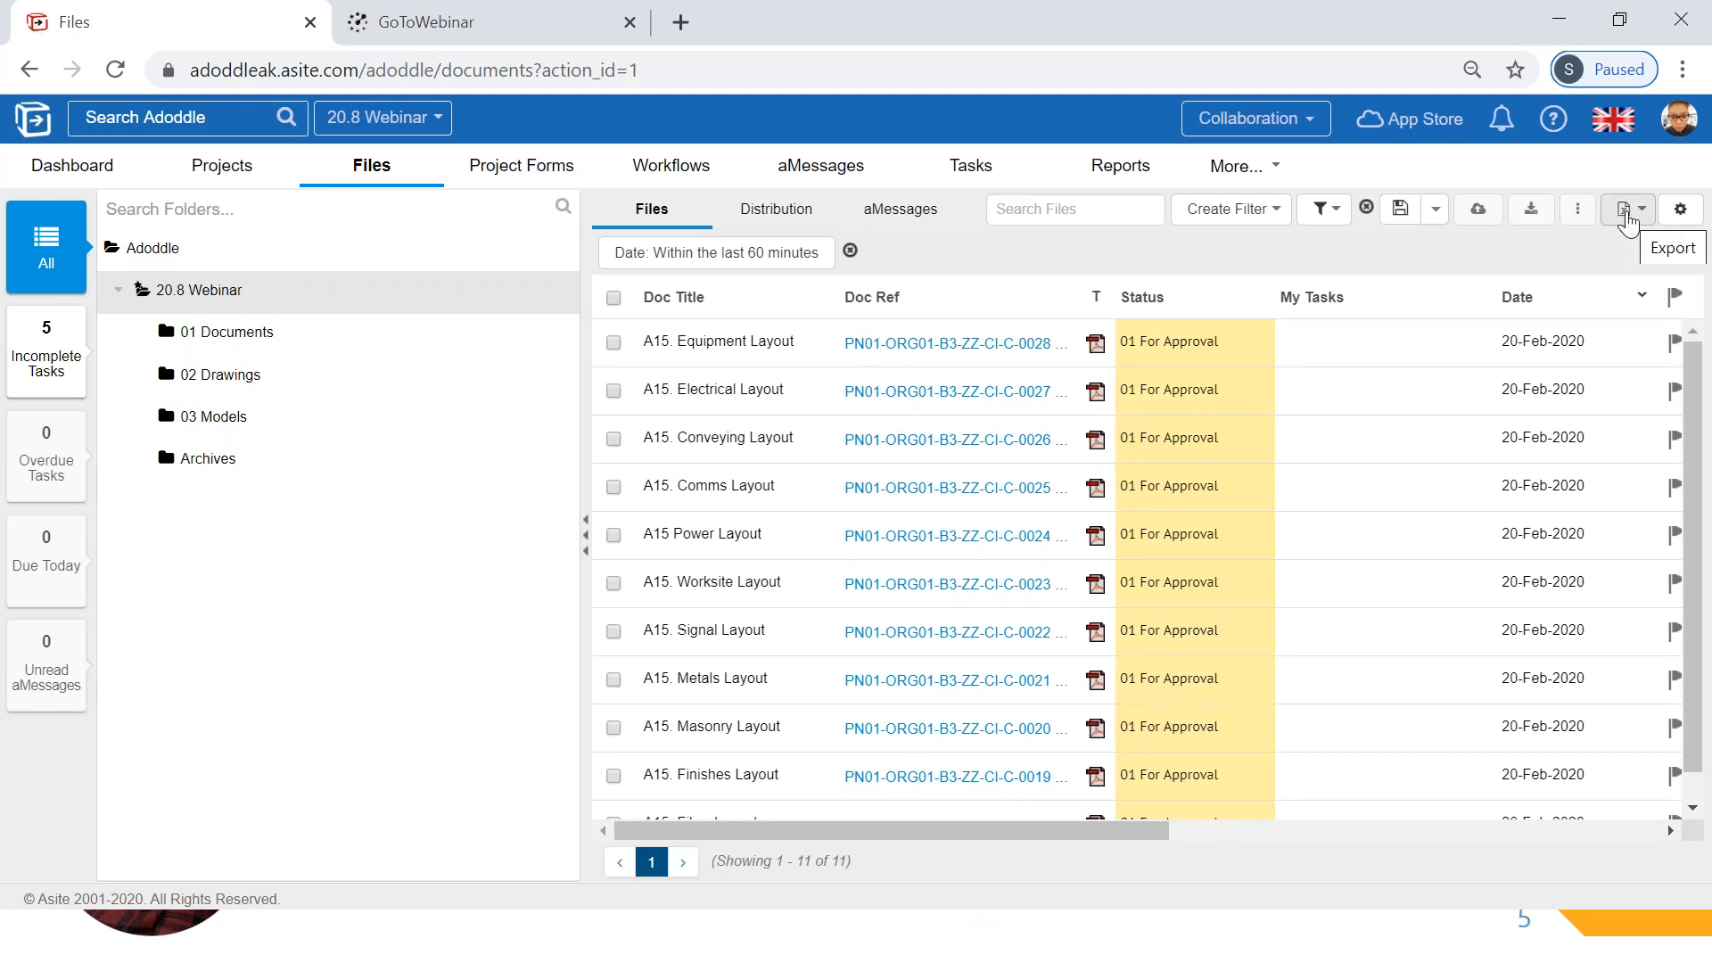
left_click(1626, 210)
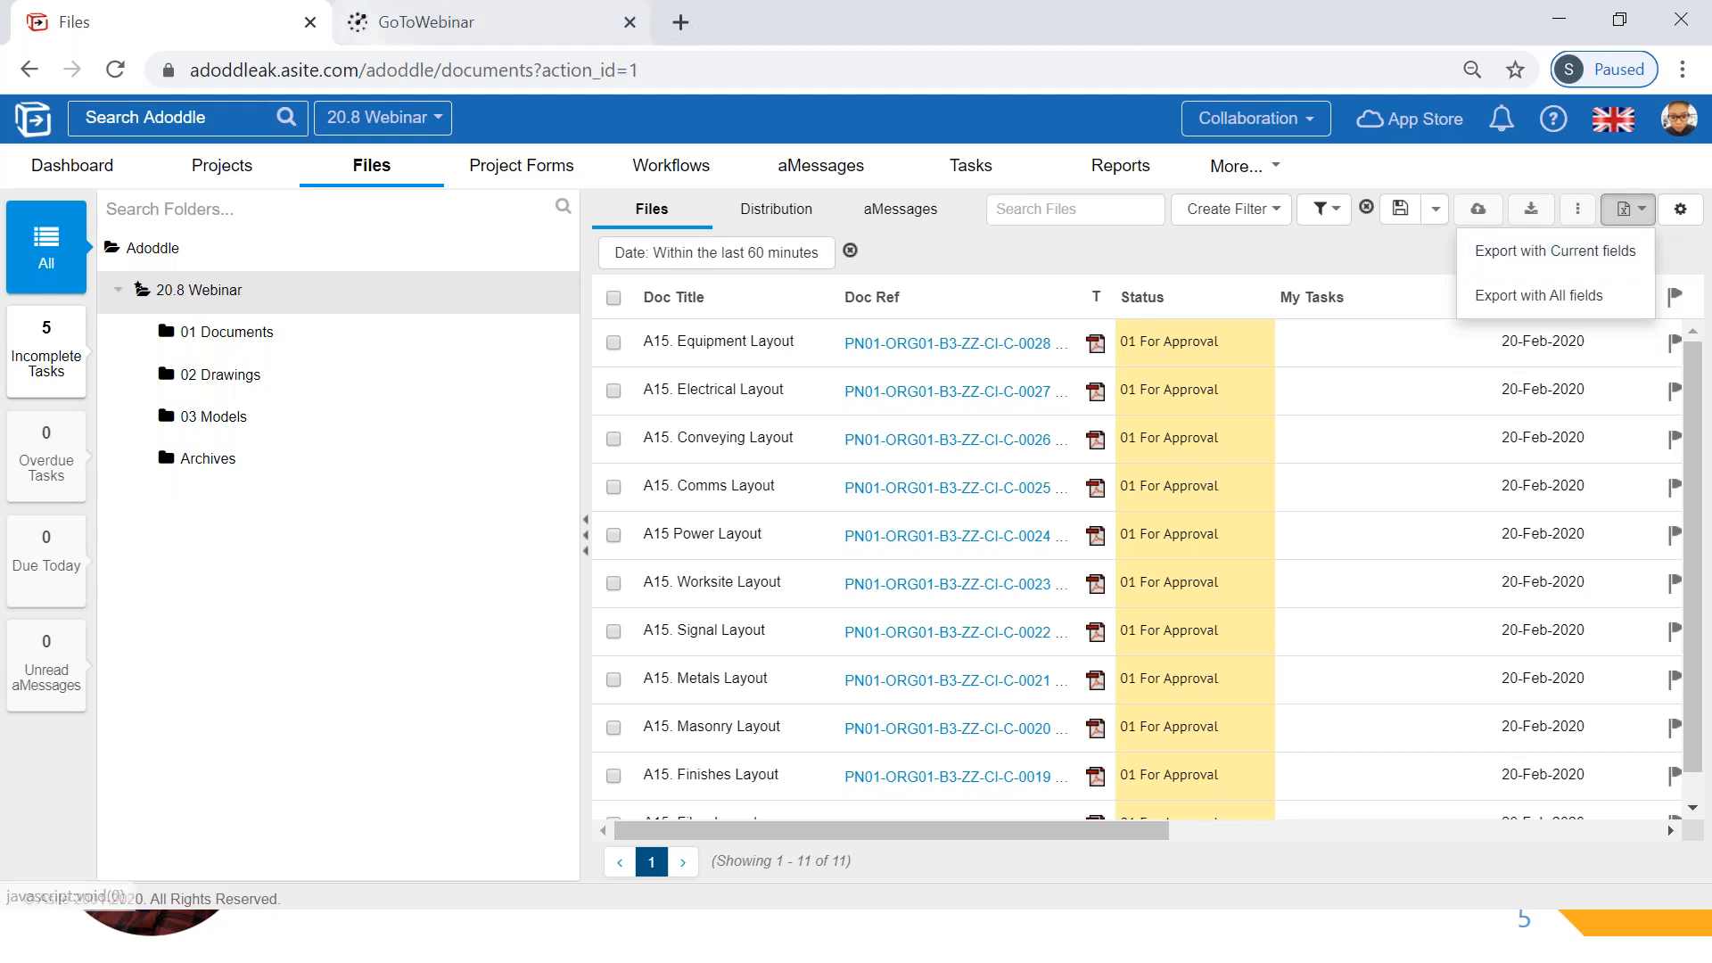
- Open the User Roles and Access settings of the 20.8 Webinar project and export the role memberships to Excel
left_click(231, 183)
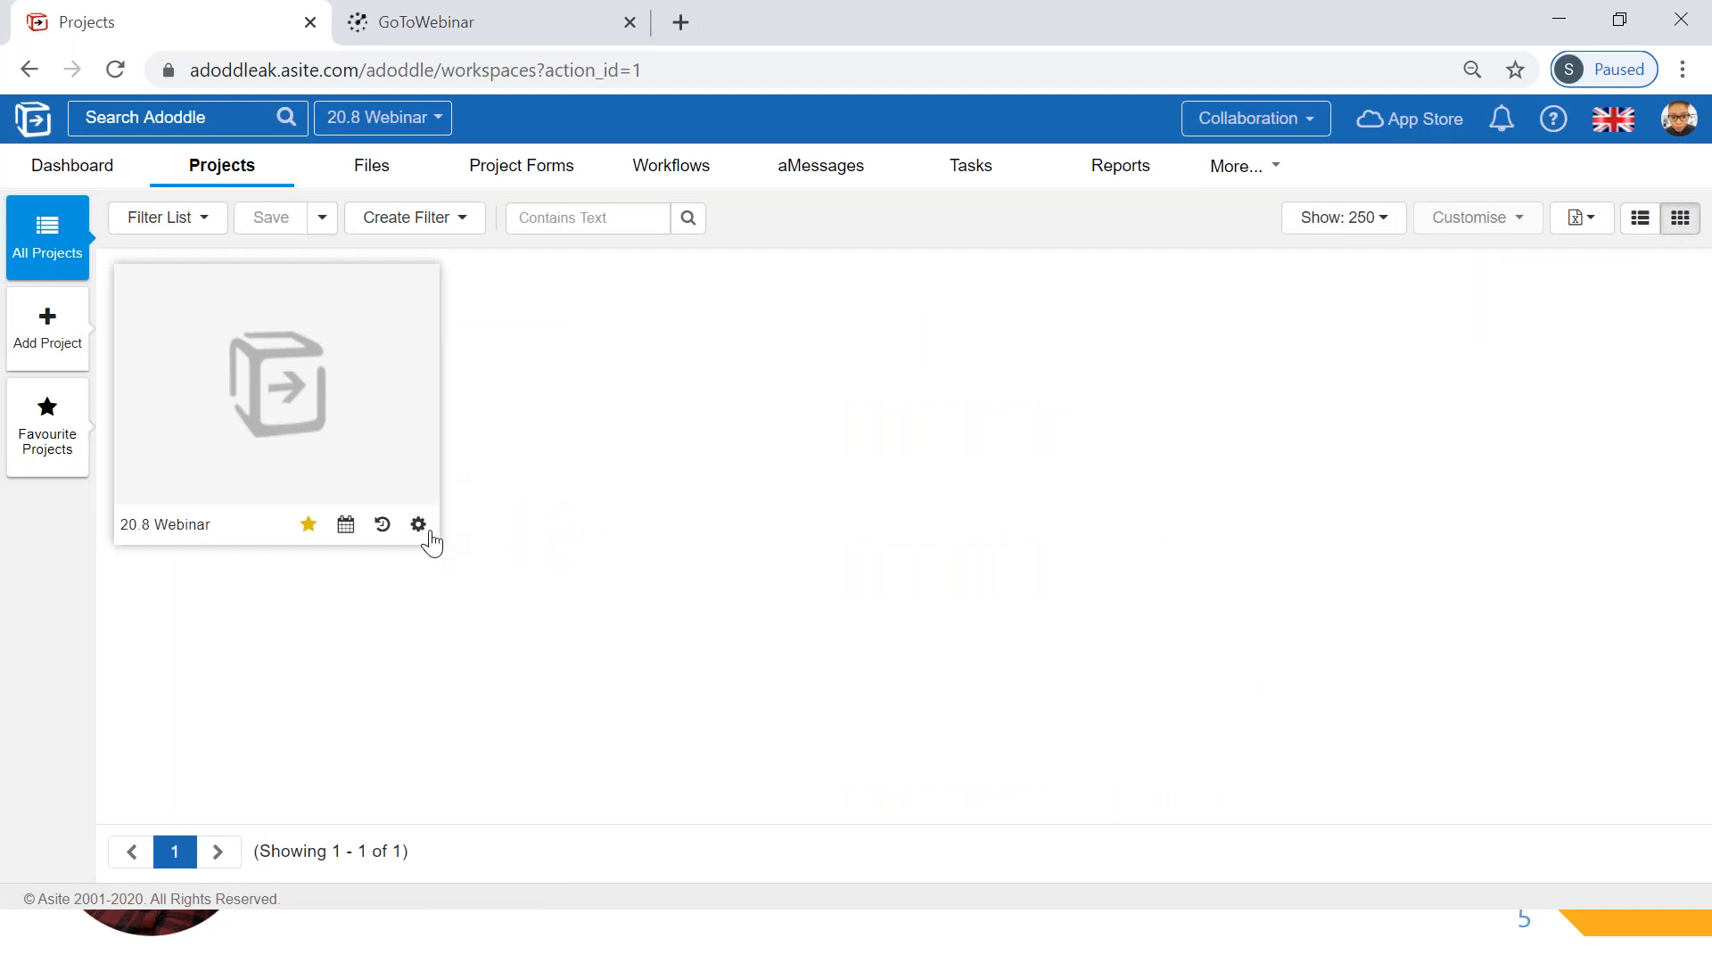
left_click(419, 526)
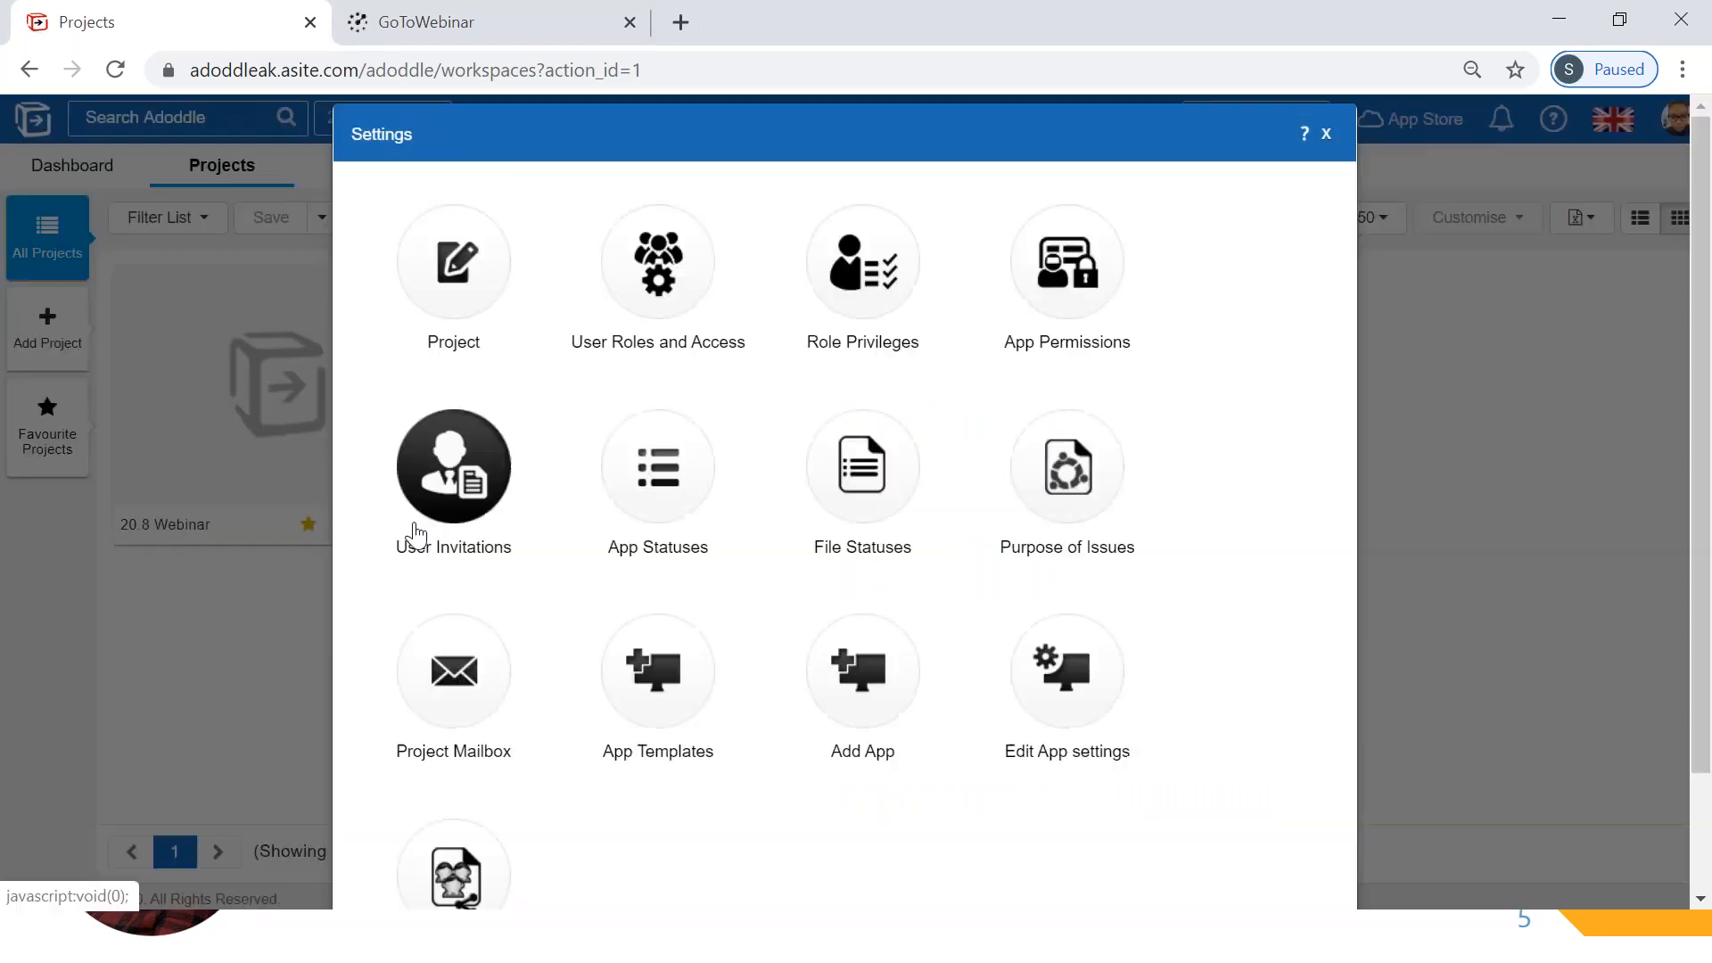
left_click(664, 296)
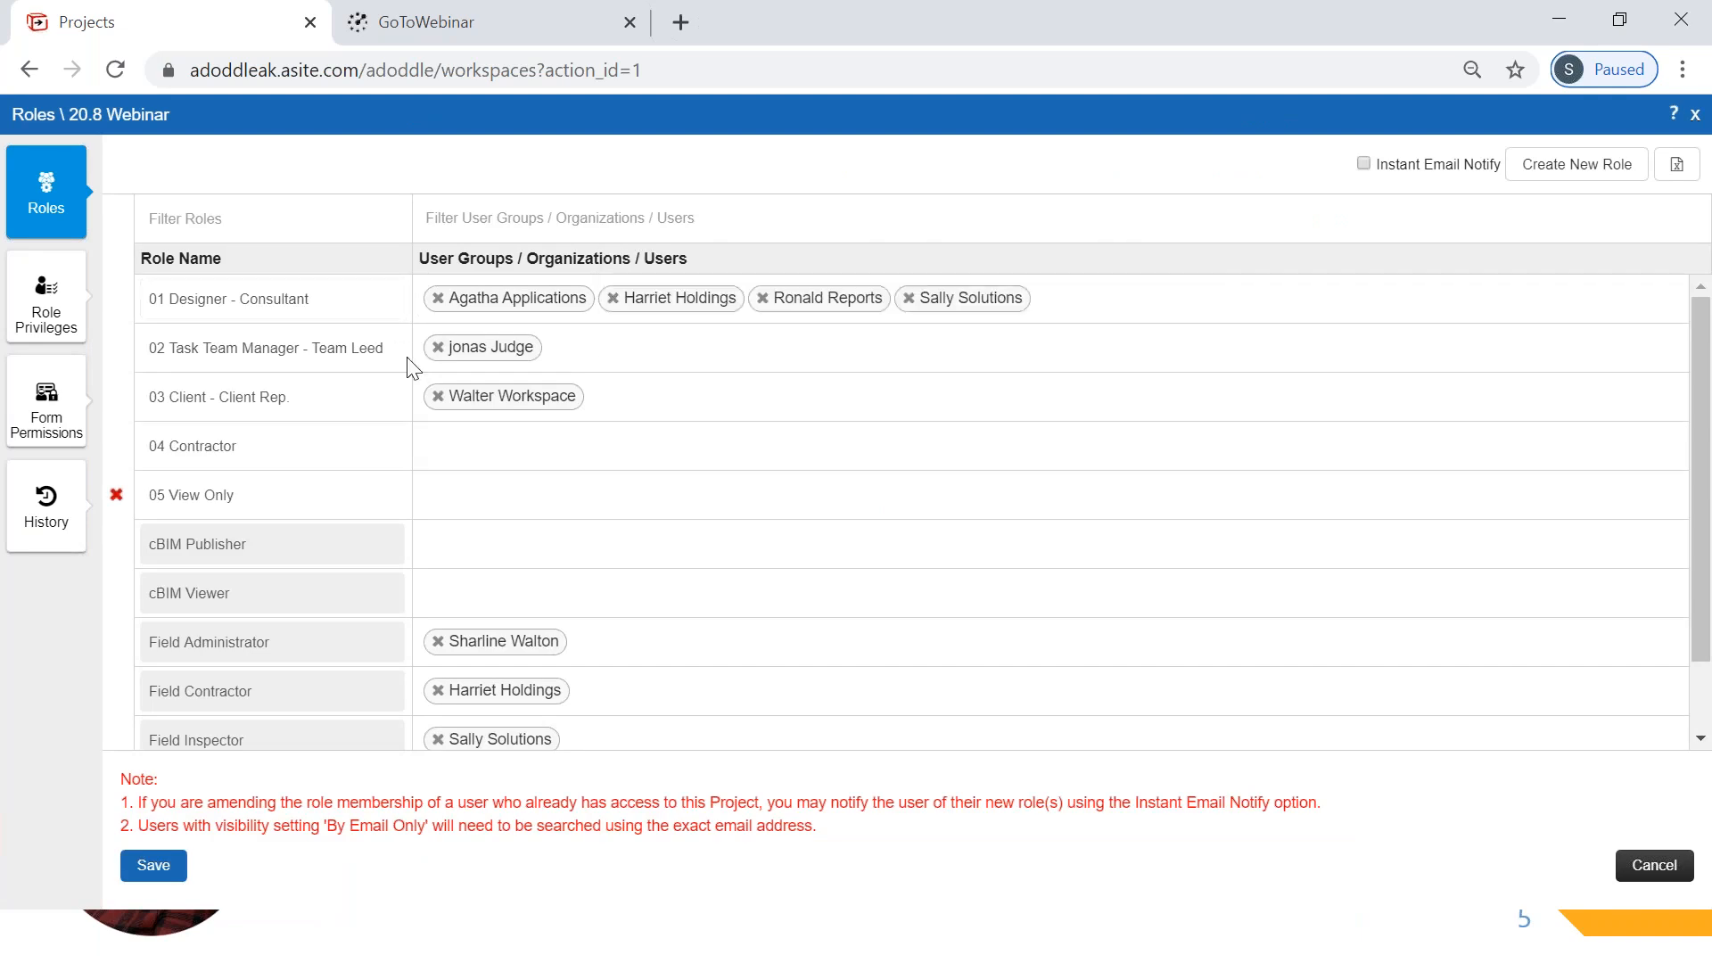
scroll(550, 620, "down", 1)
scroll(551, 624, "up", 1)
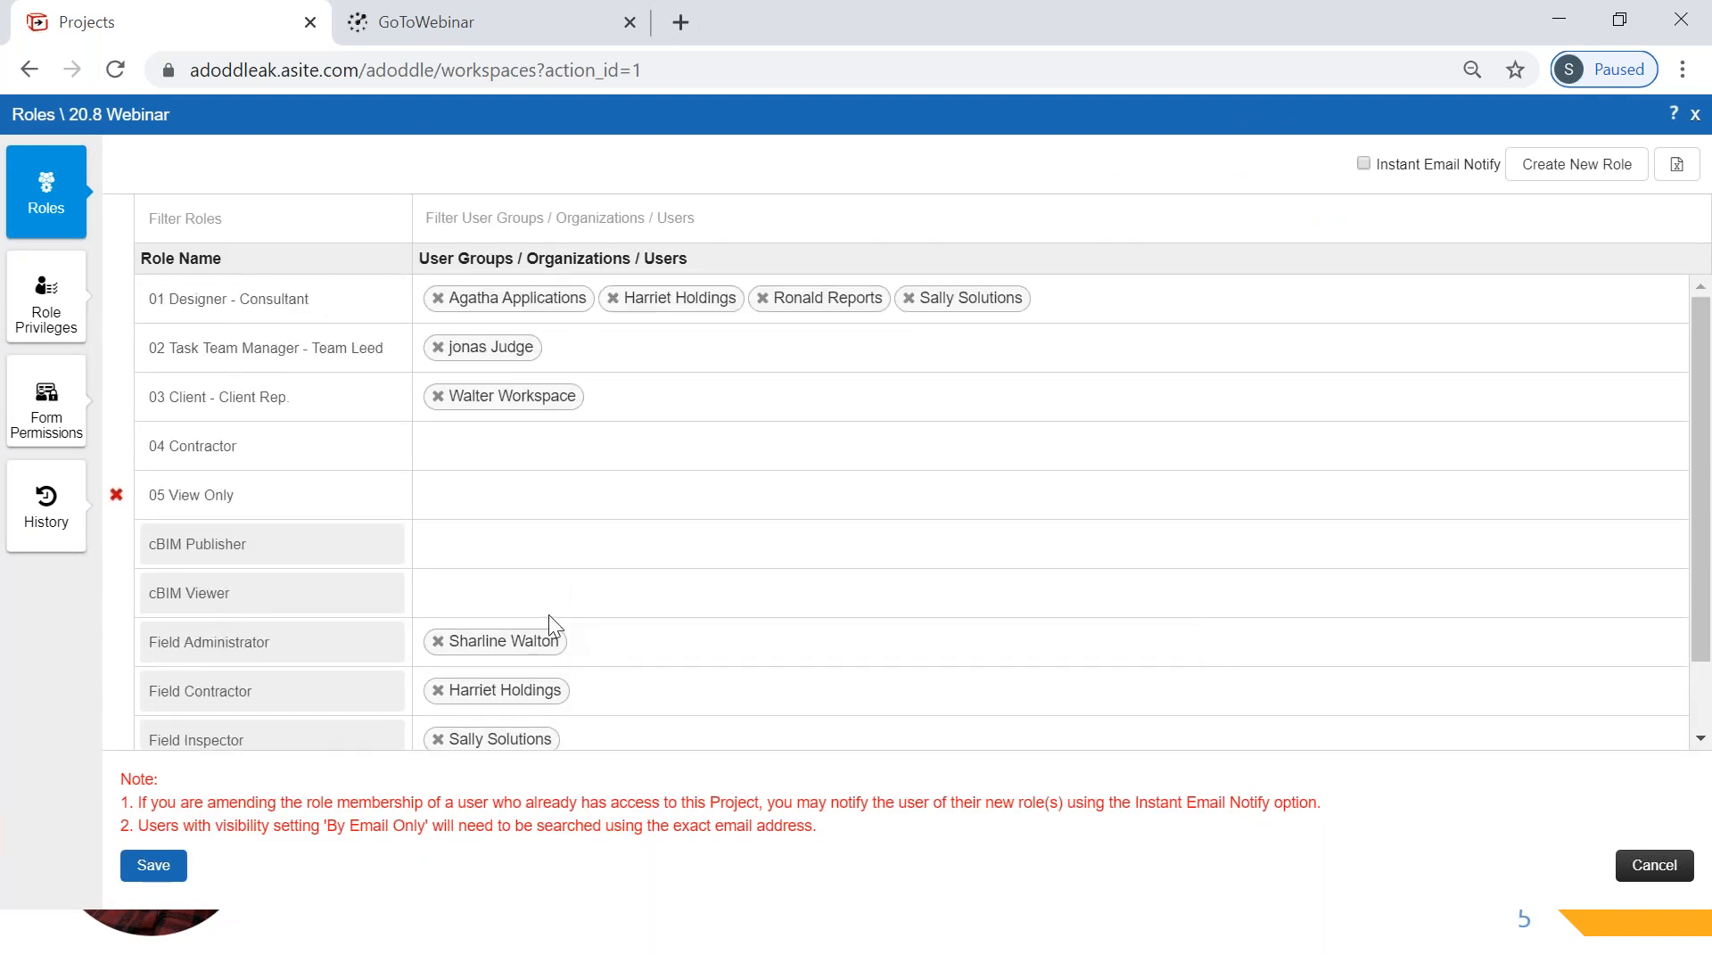
left_click(1661, 176)
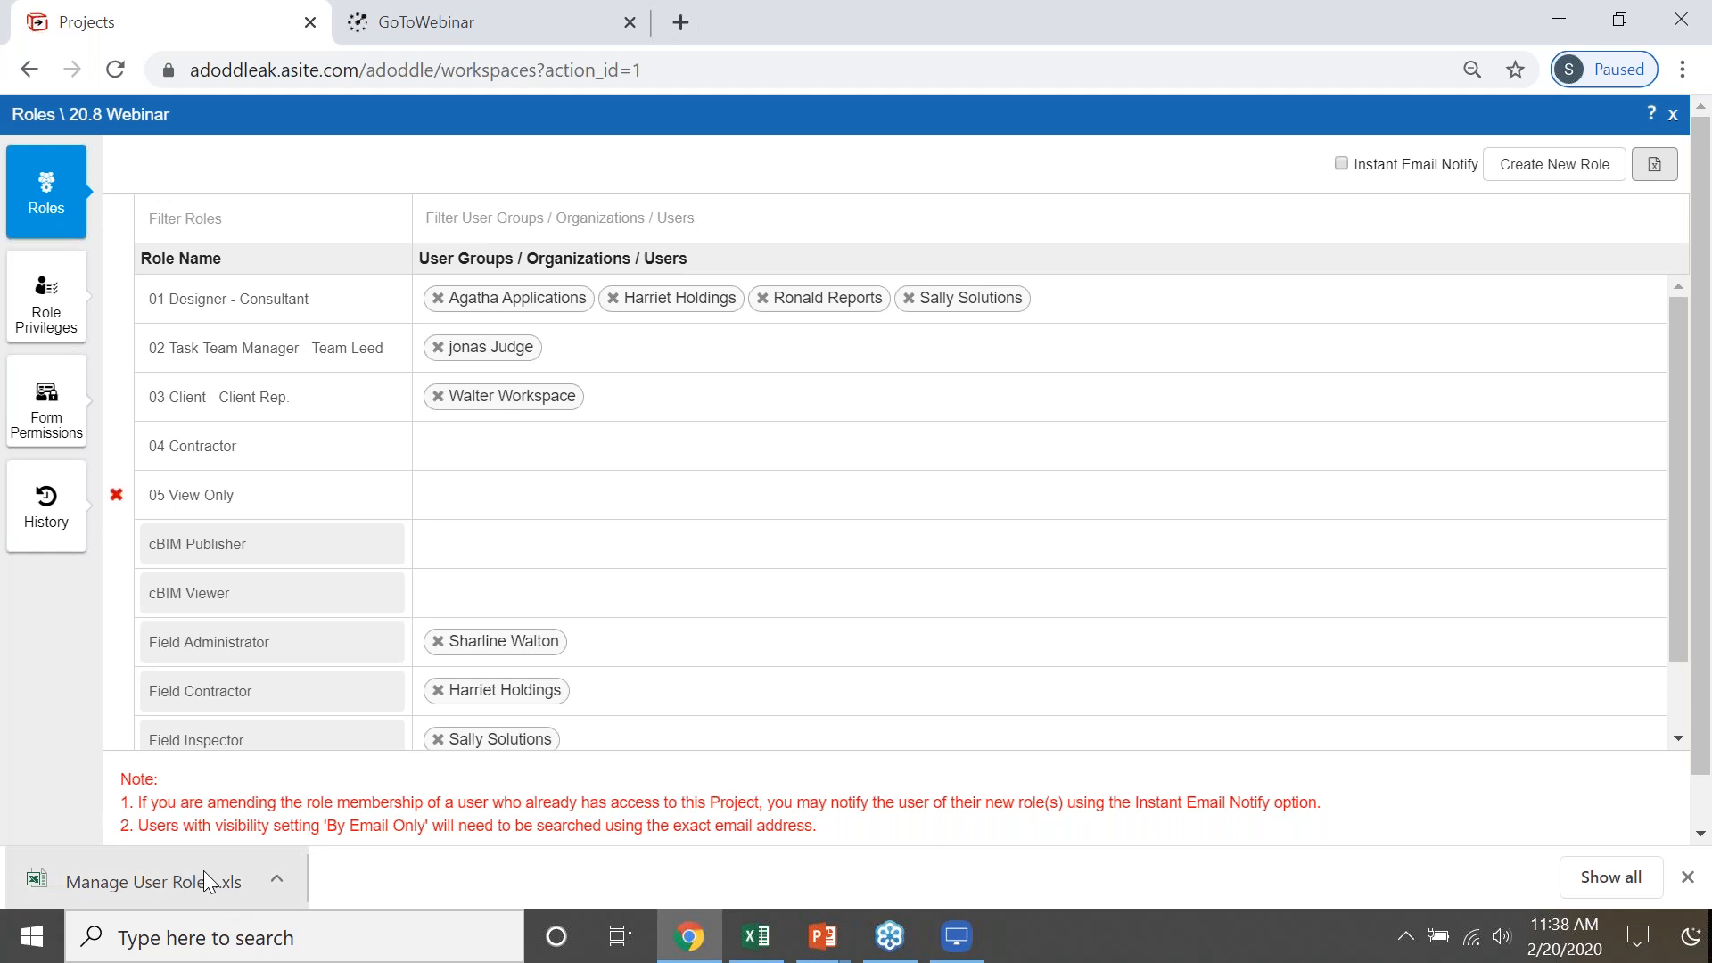
- Switch to Excel and review the roles, users and privilege columns in the Manage User Role Memberships workbook
mouse_move(754, 944)
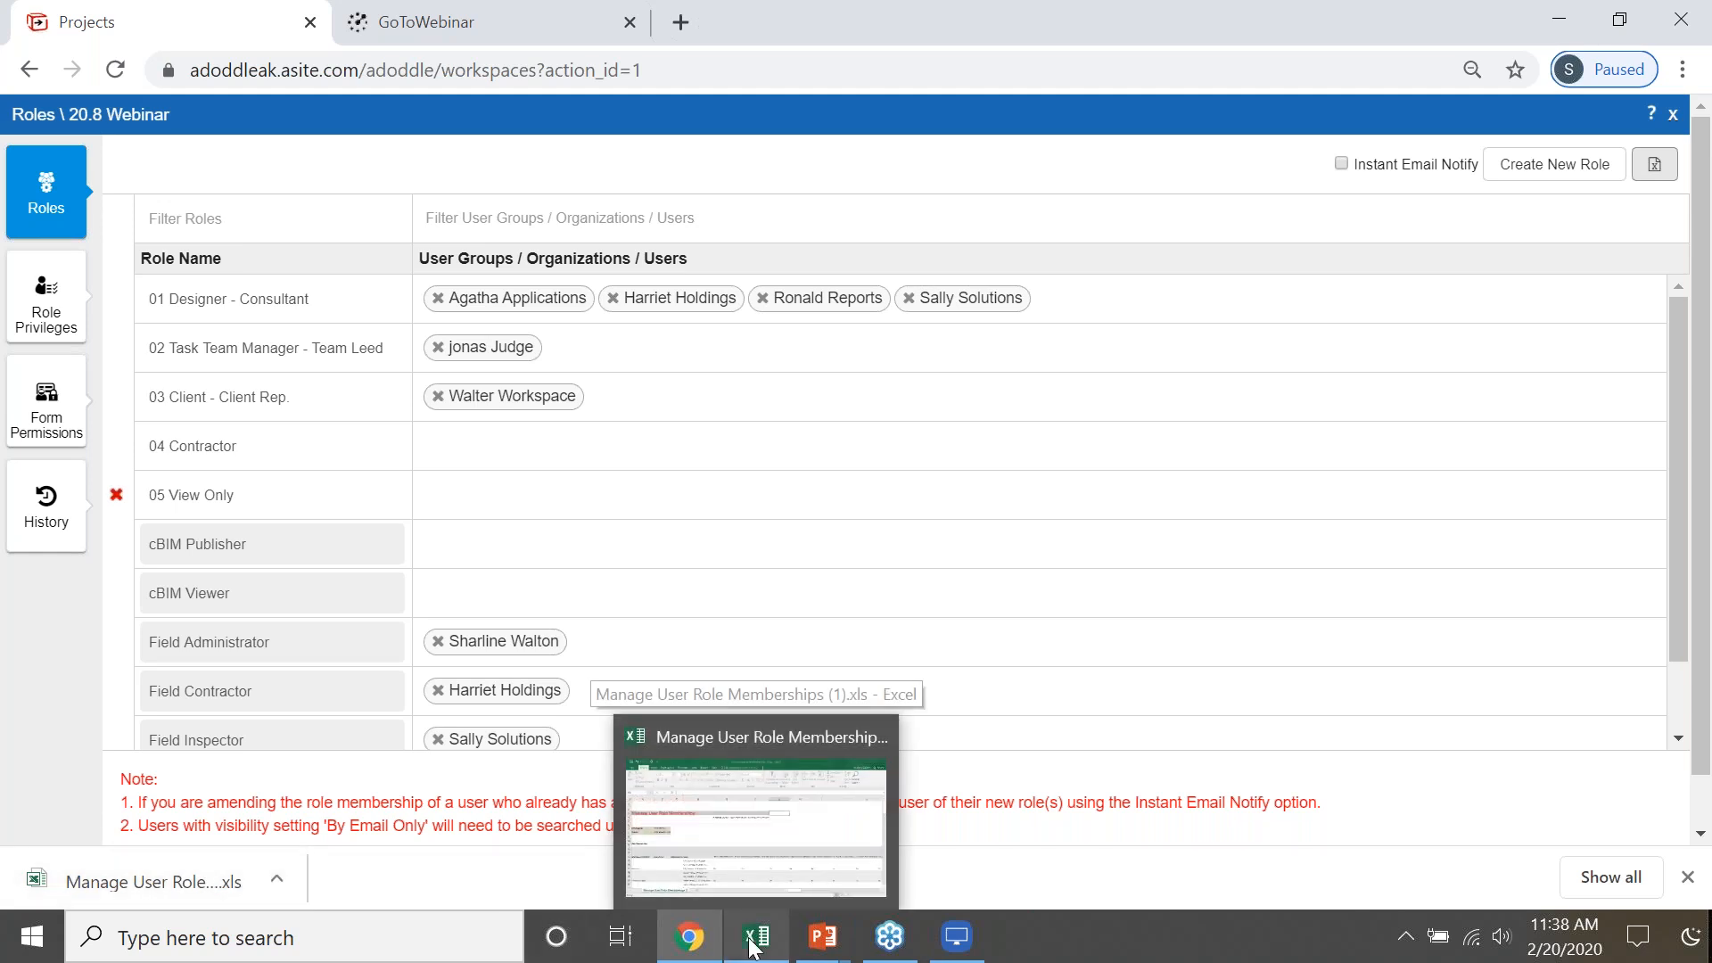
left_click(749, 883)
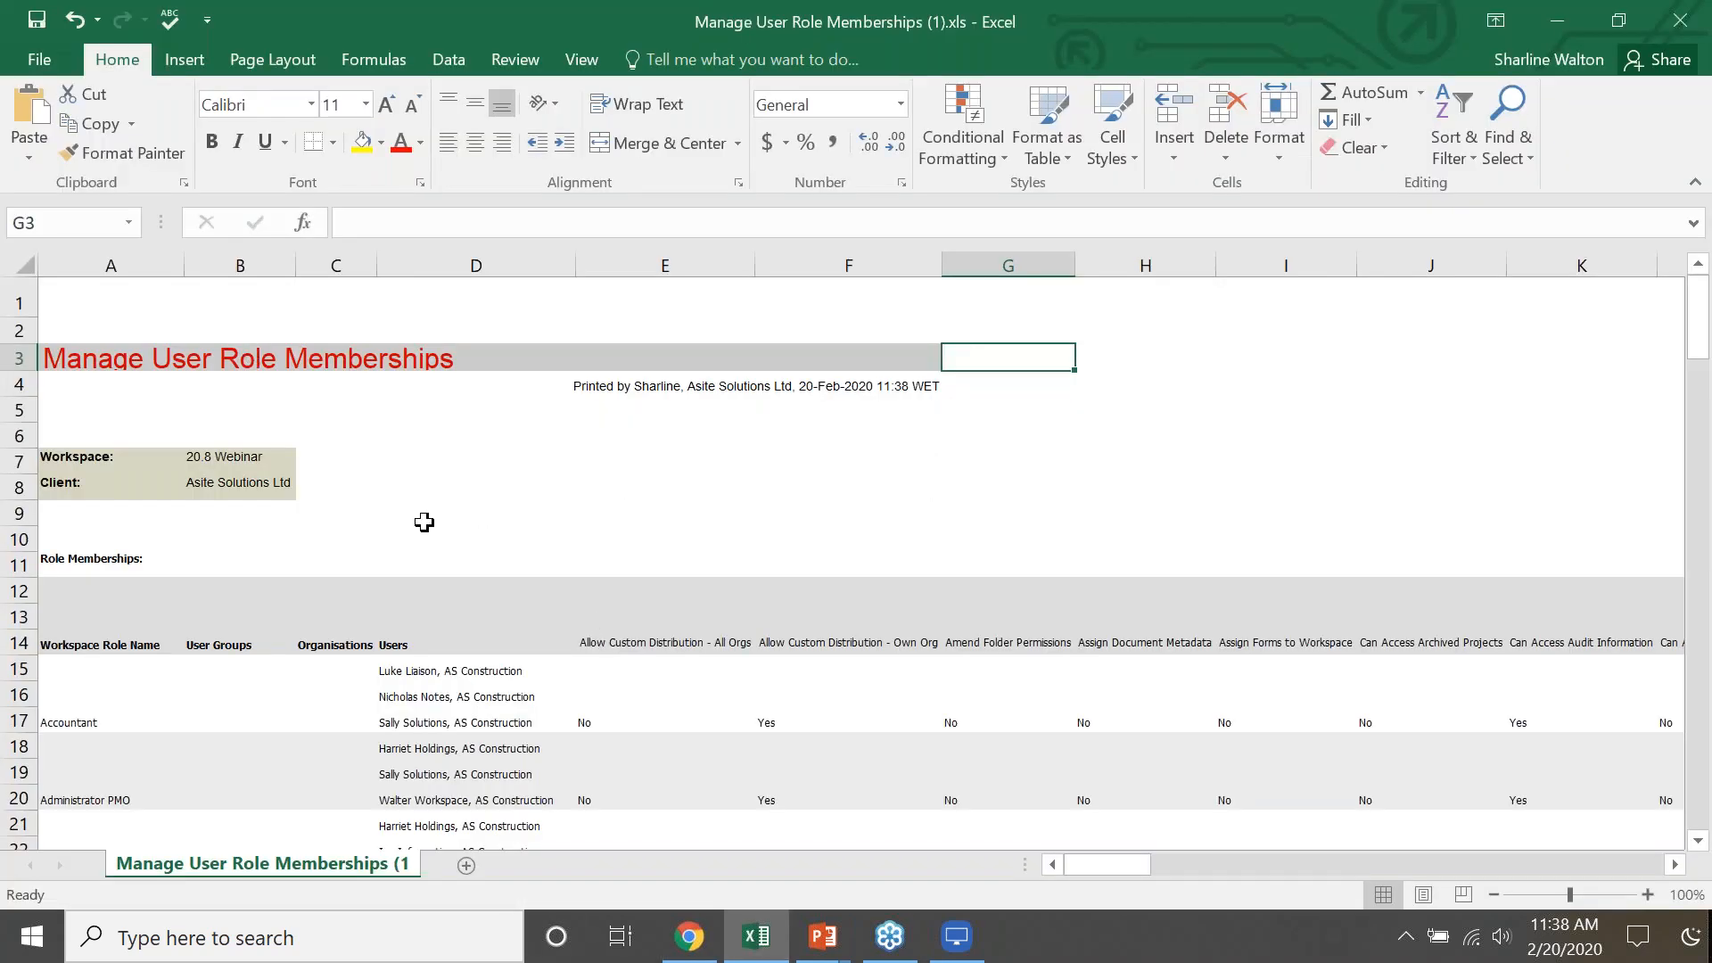
scroll(451, 524, "down", 2)
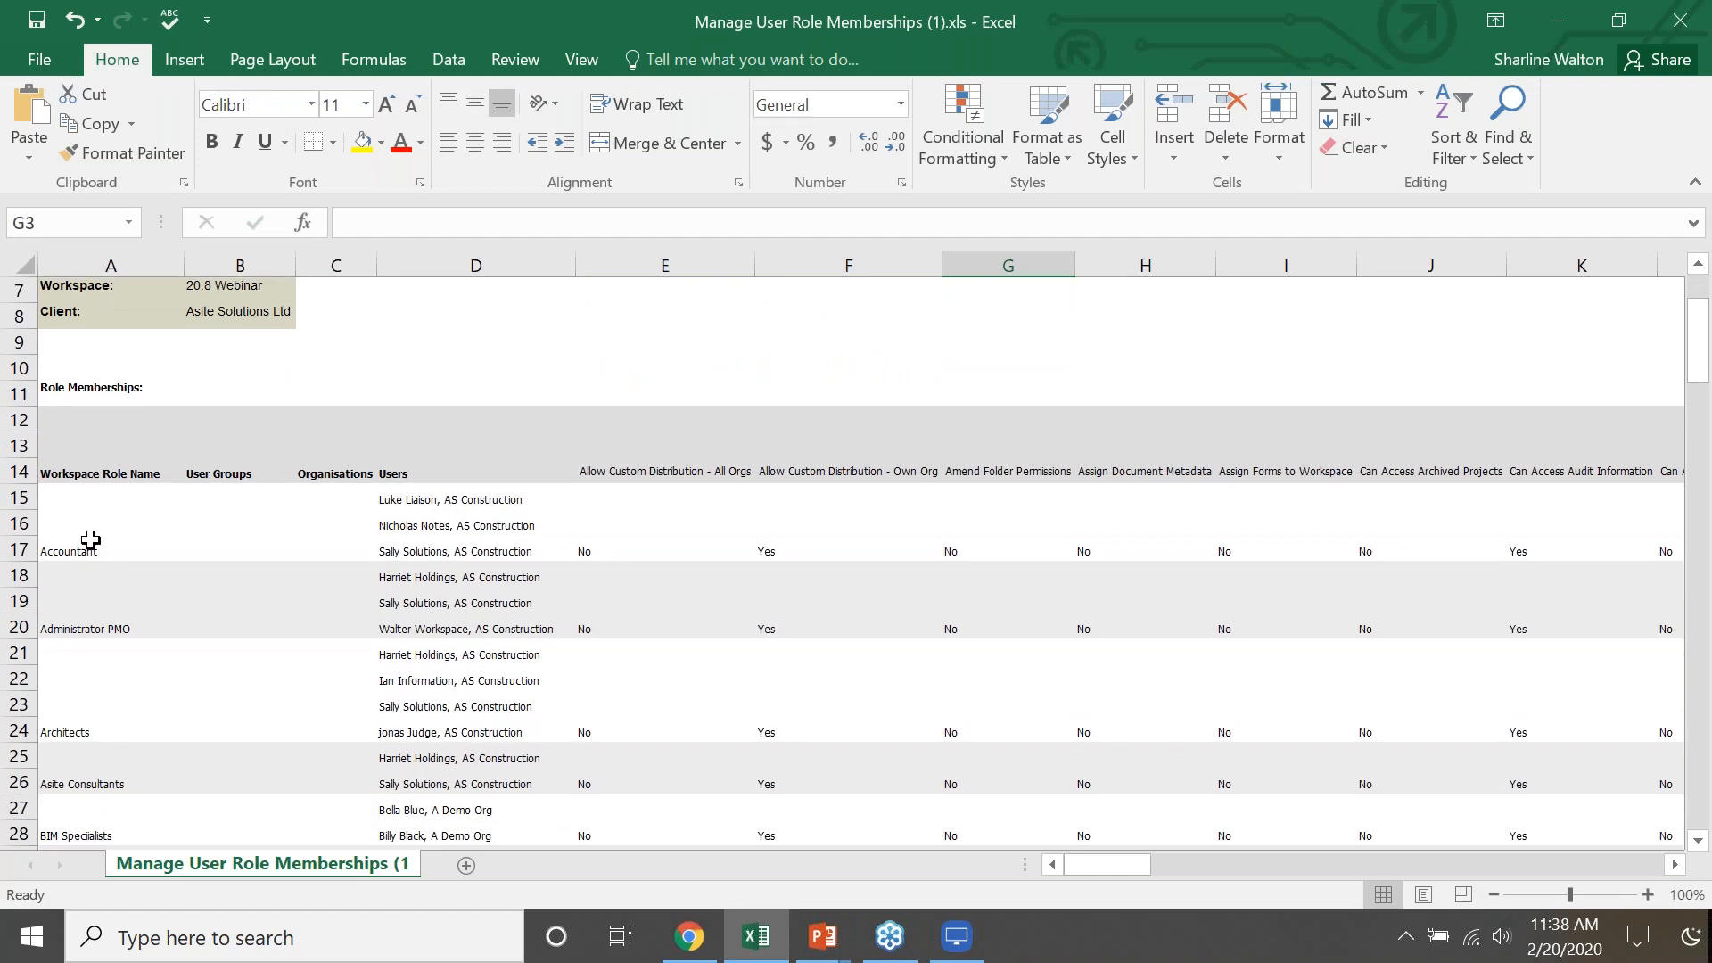
scroll(89, 535, "down", 2)
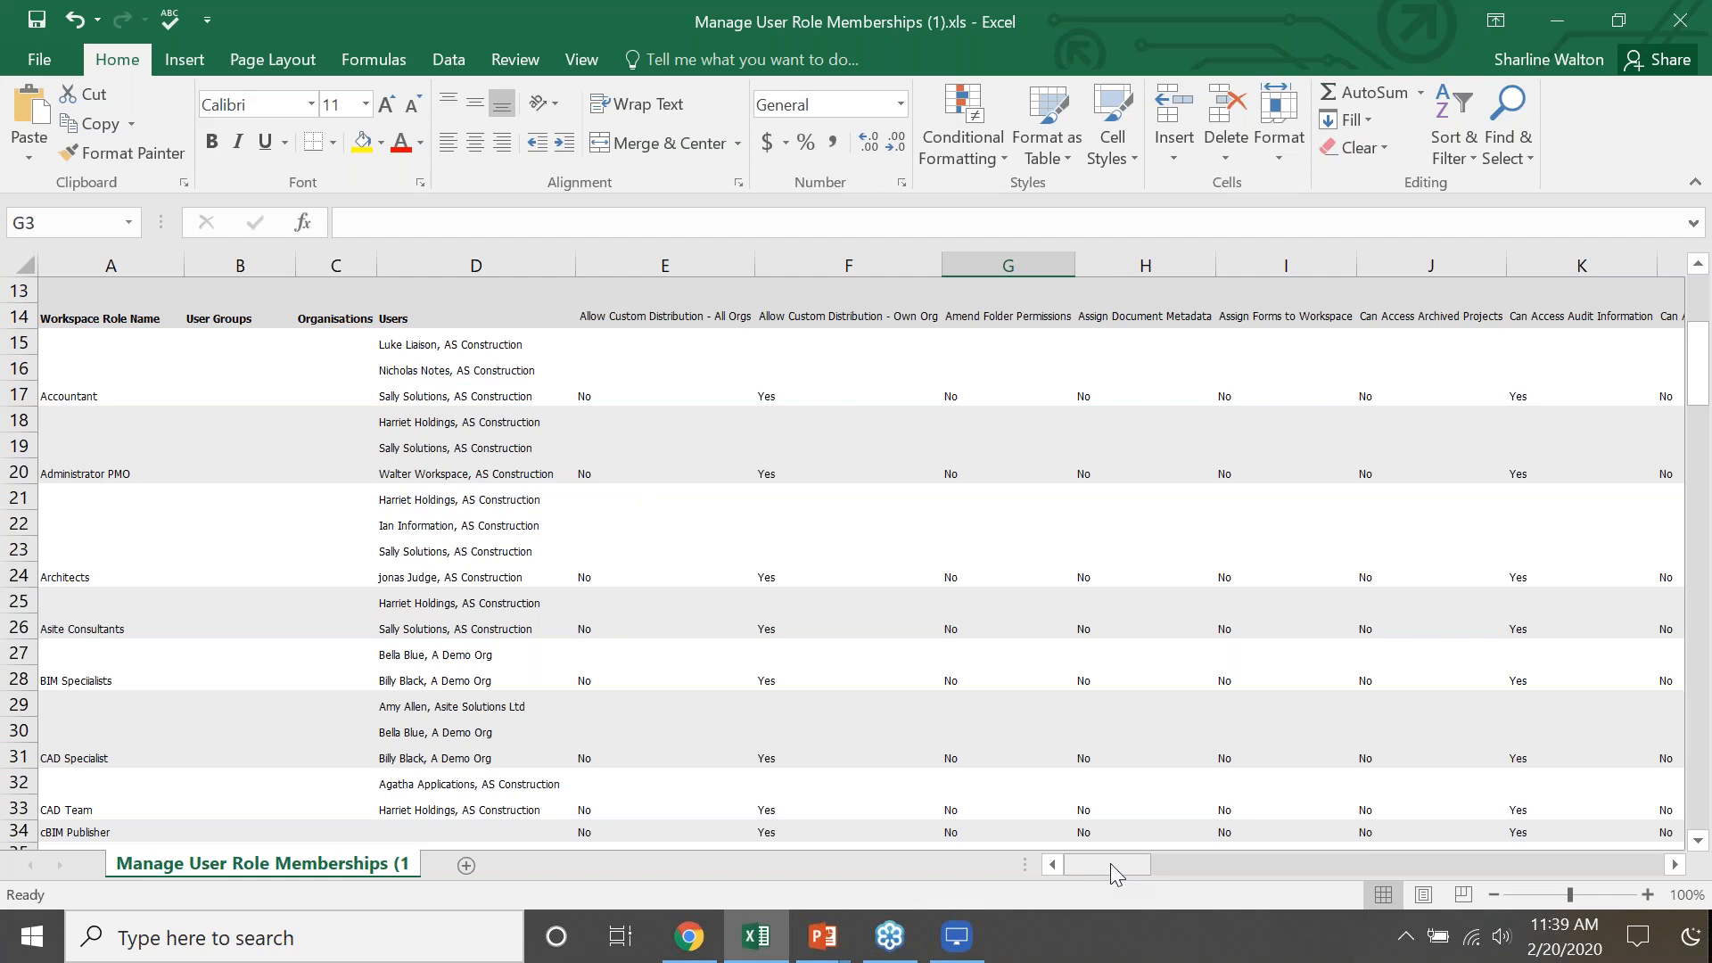
left_click_drag(1110, 863, 1179, 865)
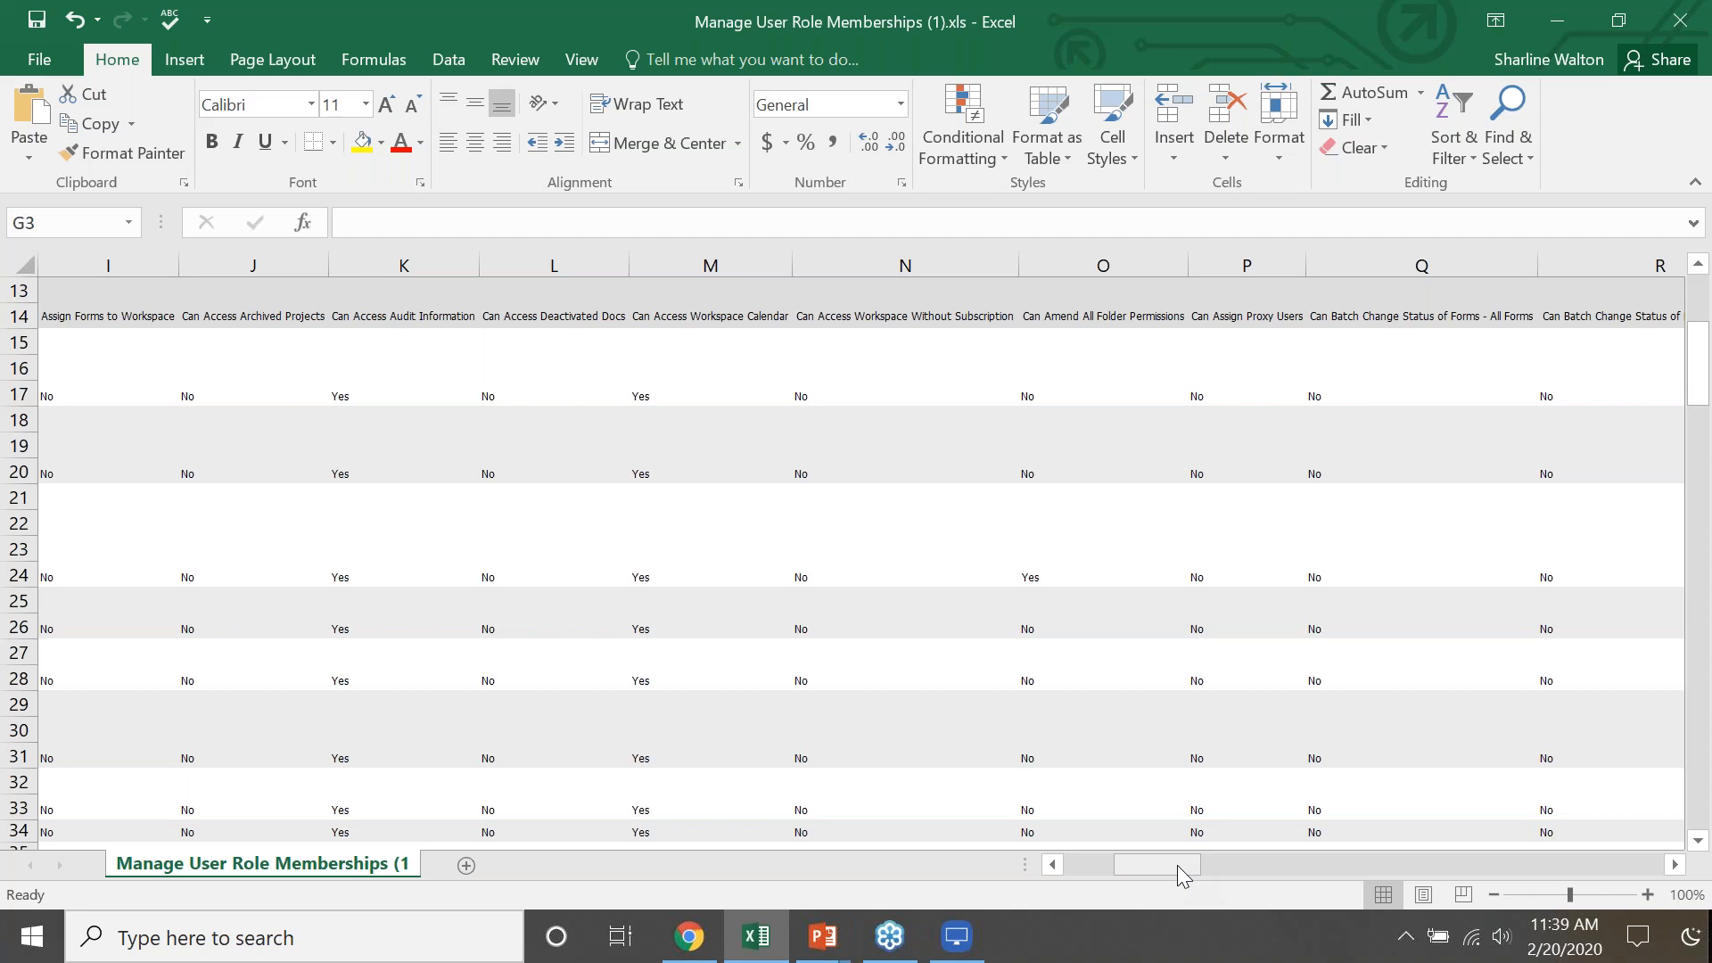
- Switch back to Chrome, close the project's roles page and go to the Files area
left_click(690, 936)
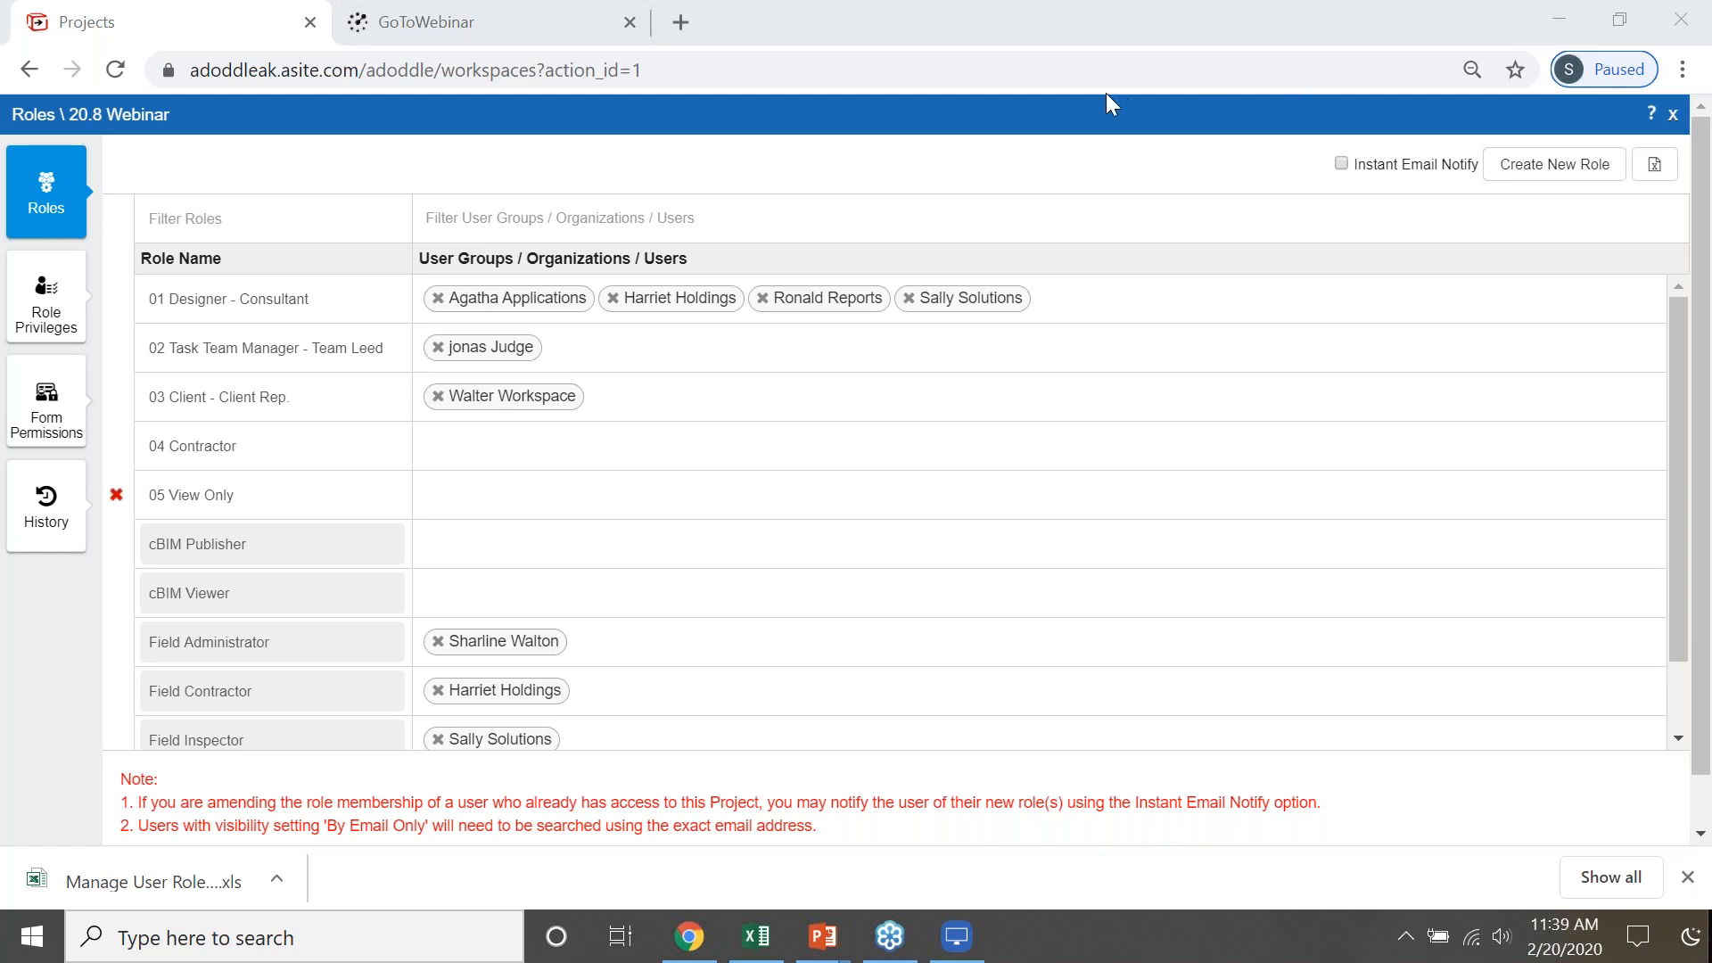
left_click(1671, 114)
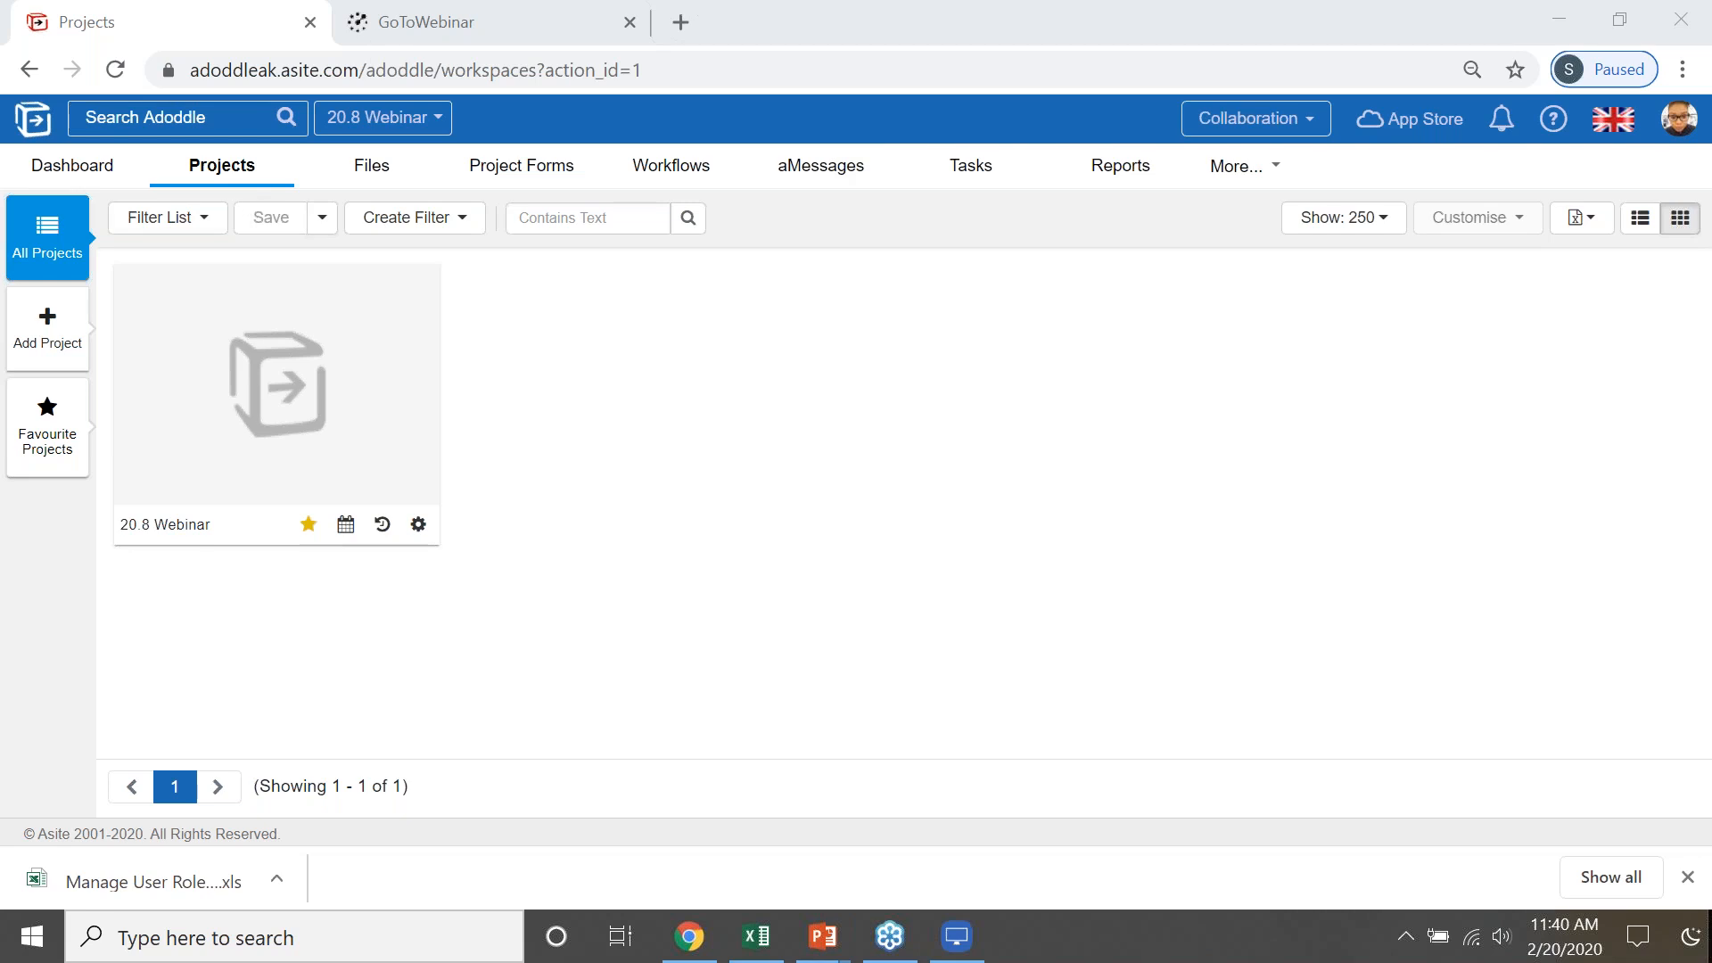
left_click(374, 169)
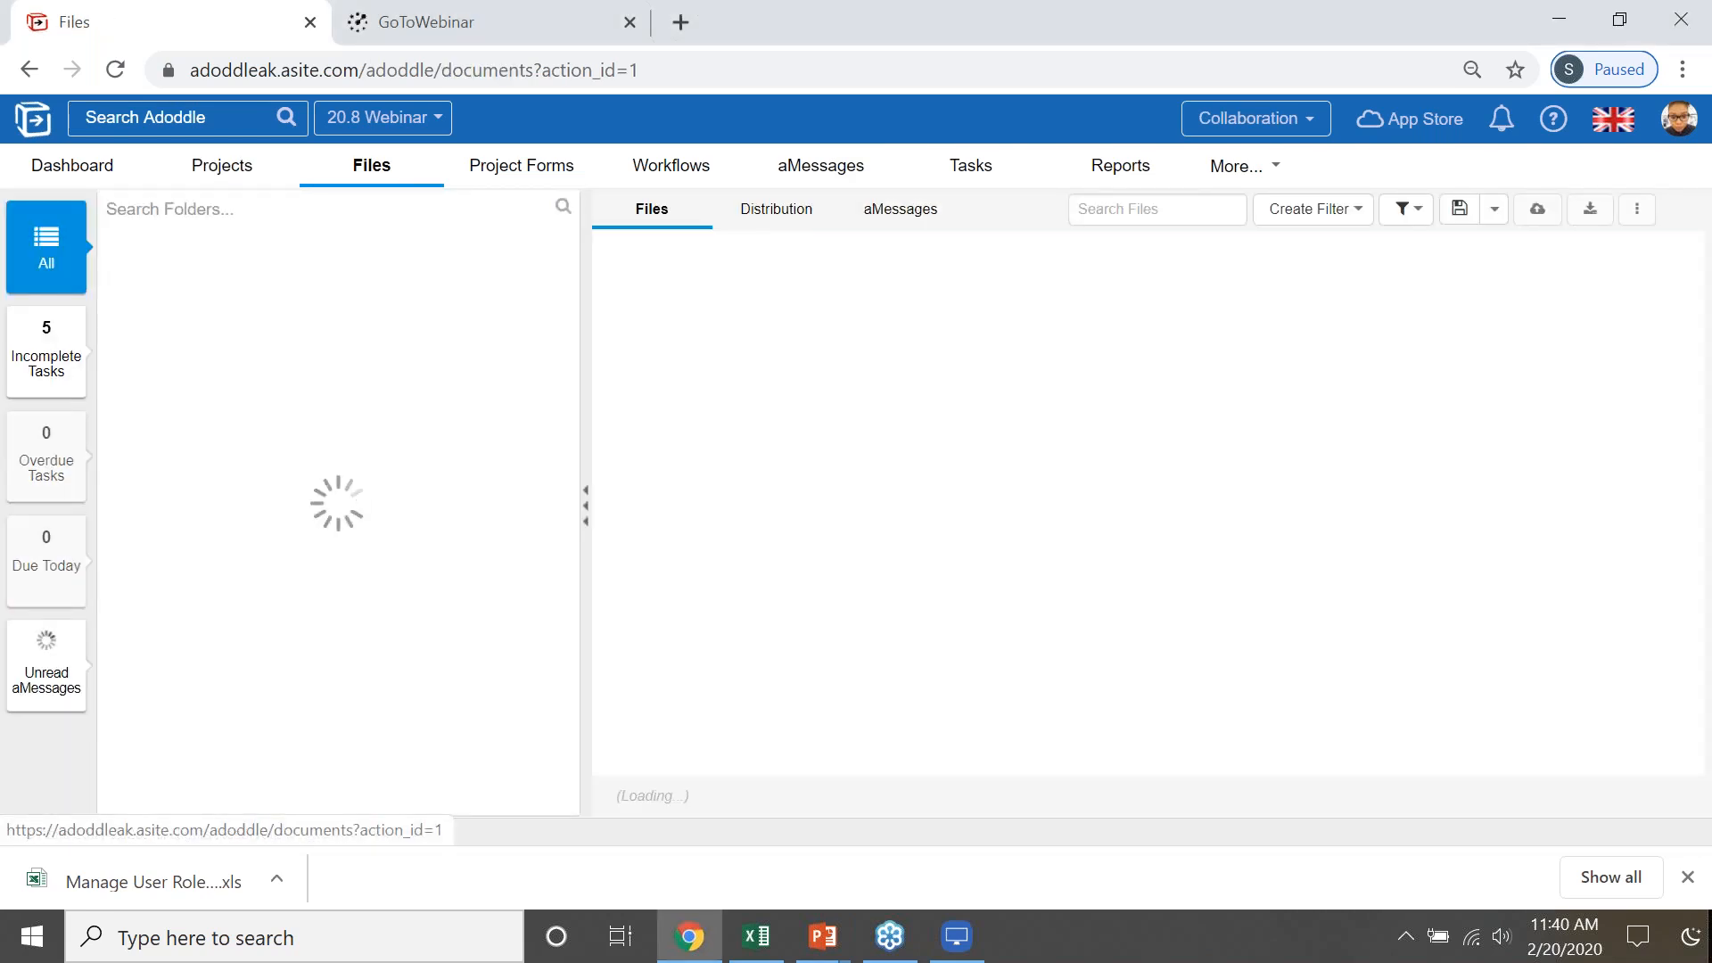
- Select the A15 Equipment, Electrical and Conveying Layout files and start a new discussion on them
left_click(613, 298)
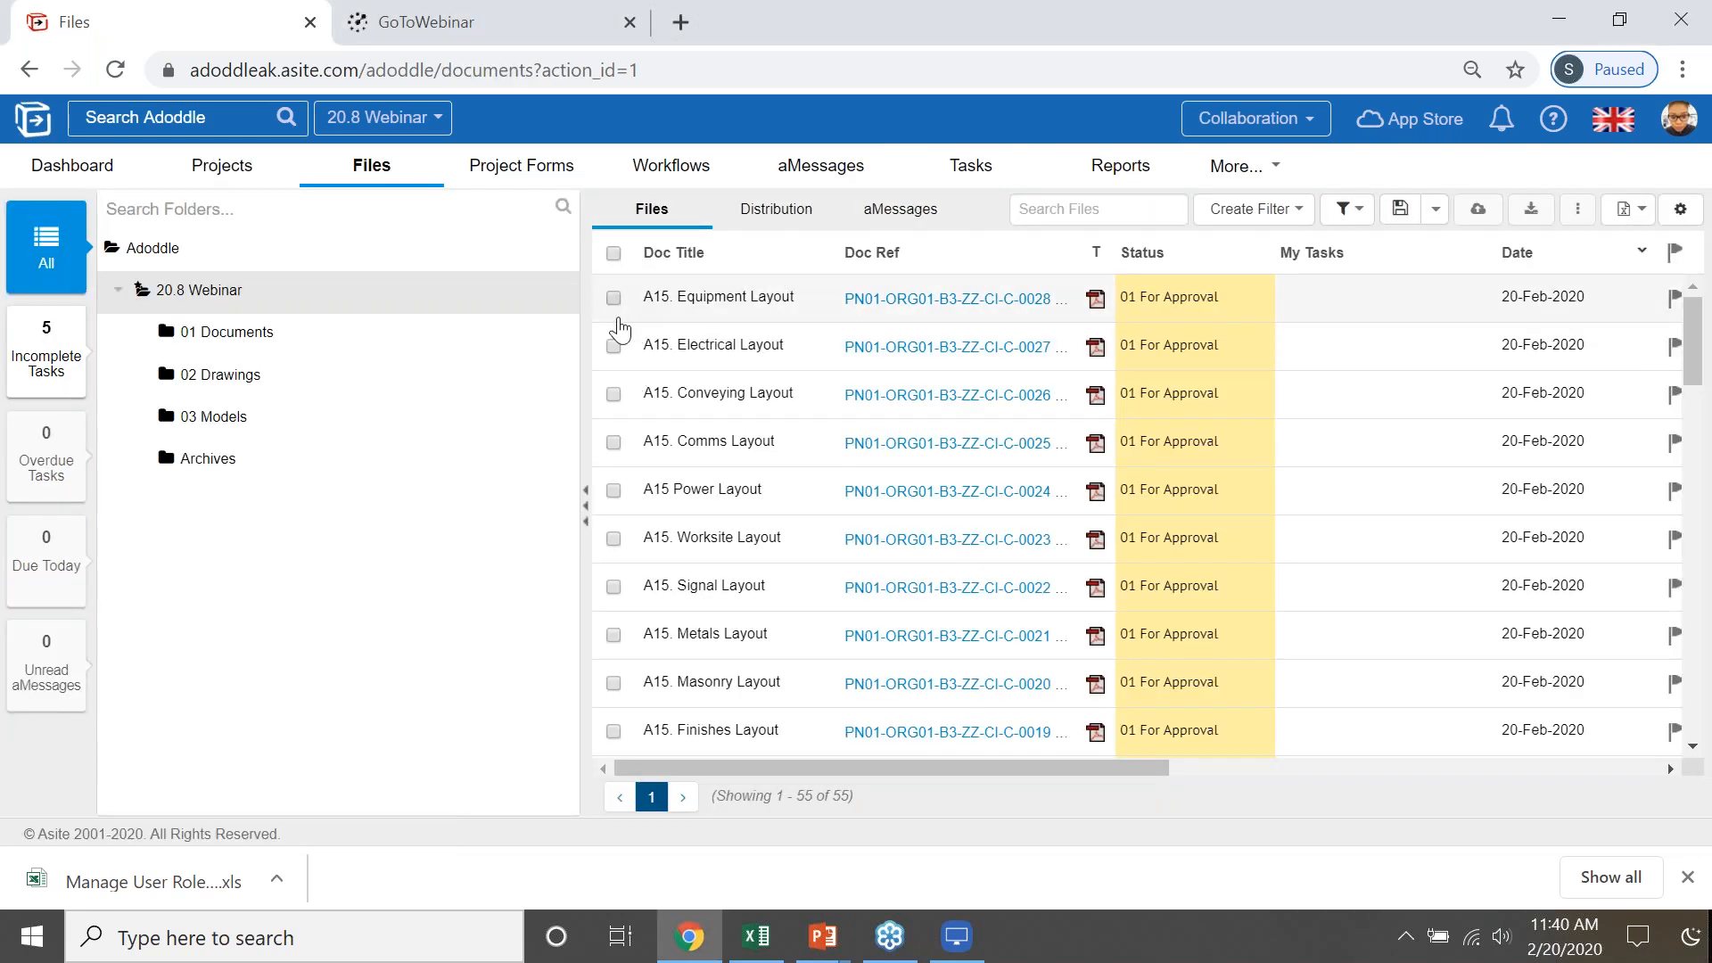
left_click(613, 347)
left_click(615, 395)
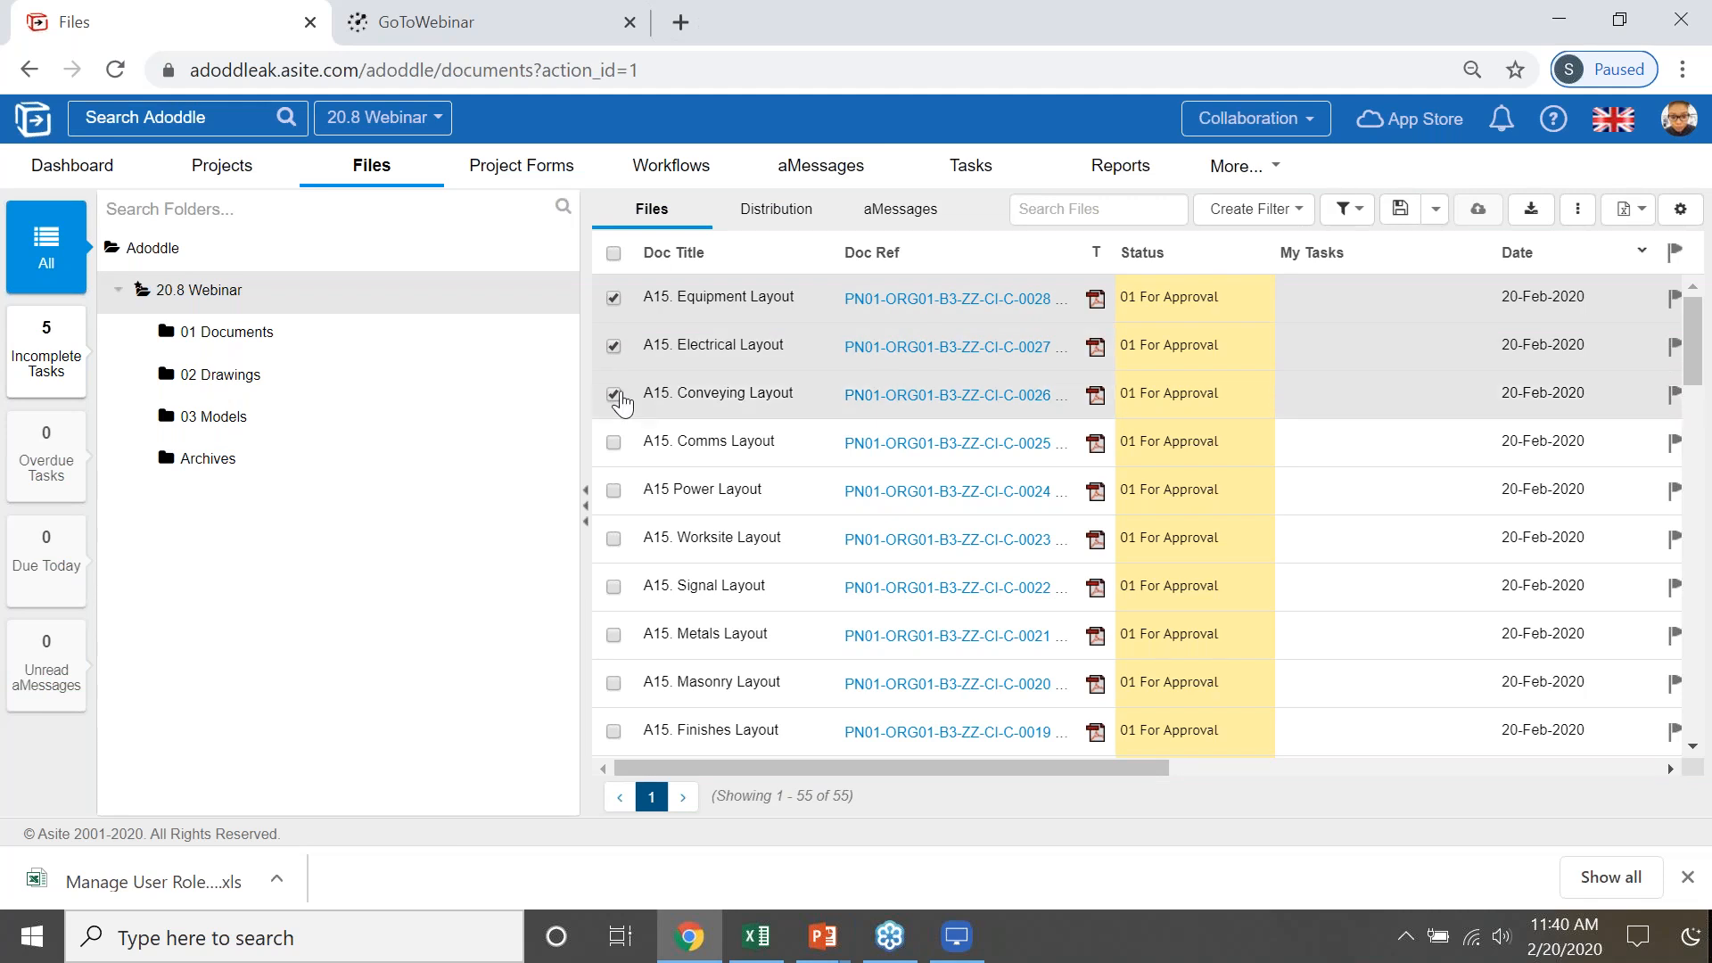
right_click(772, 367)
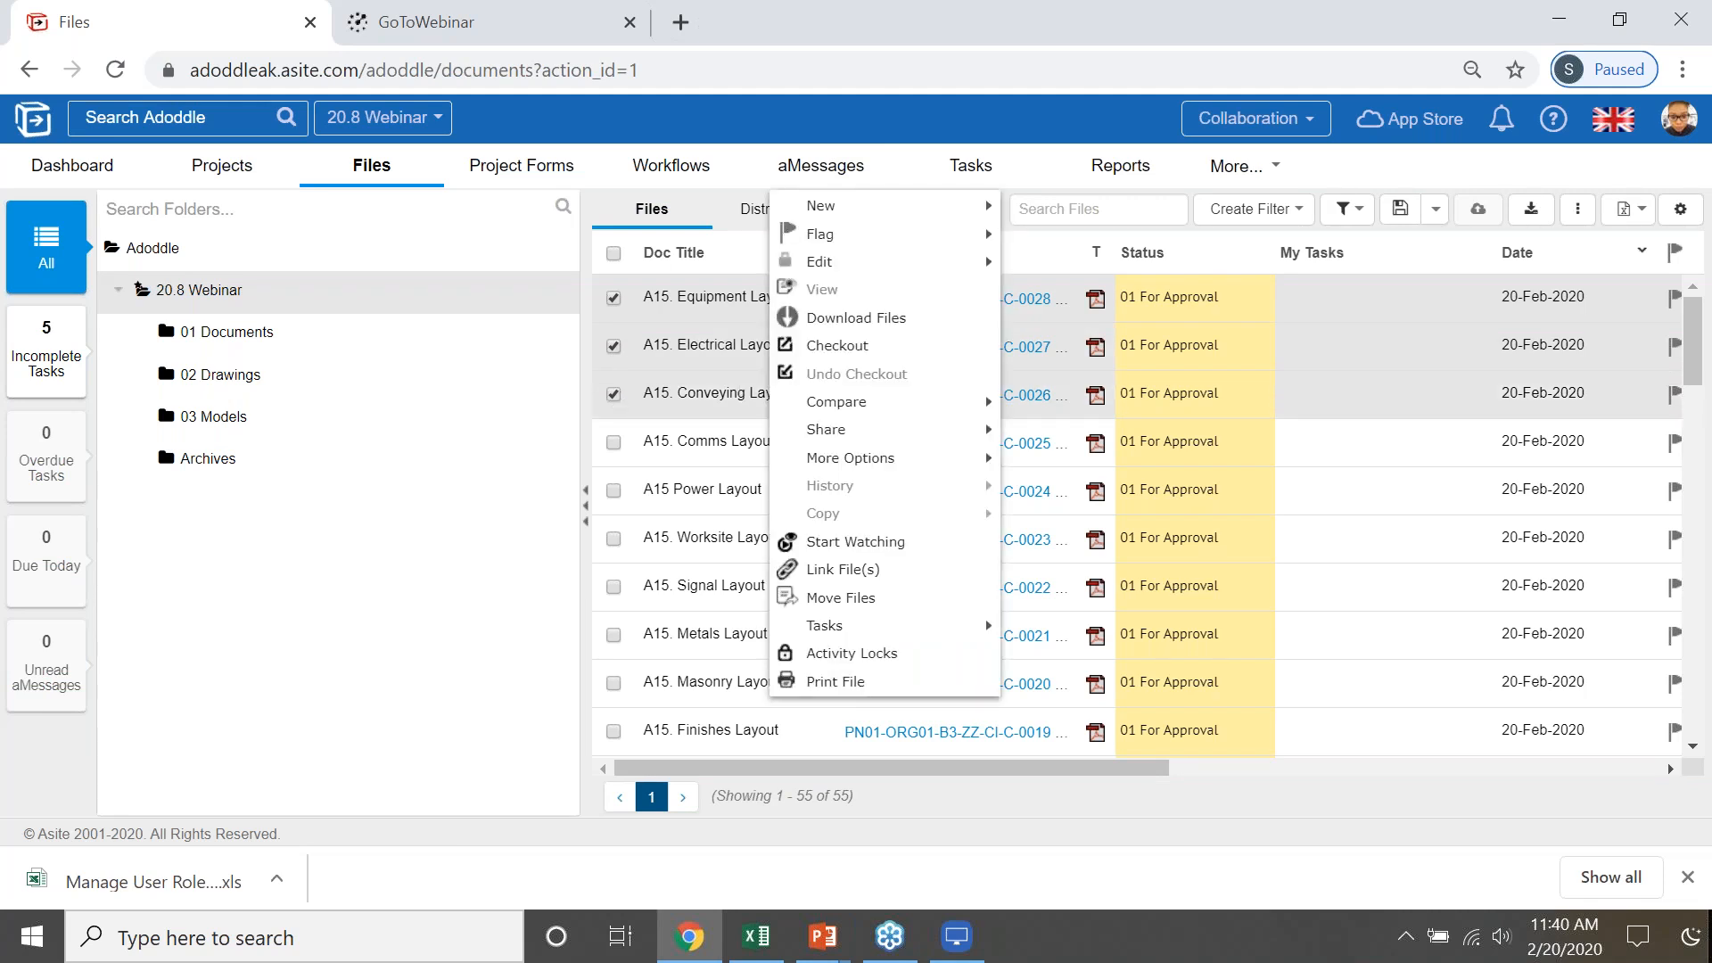
mouse_move(900, 207)
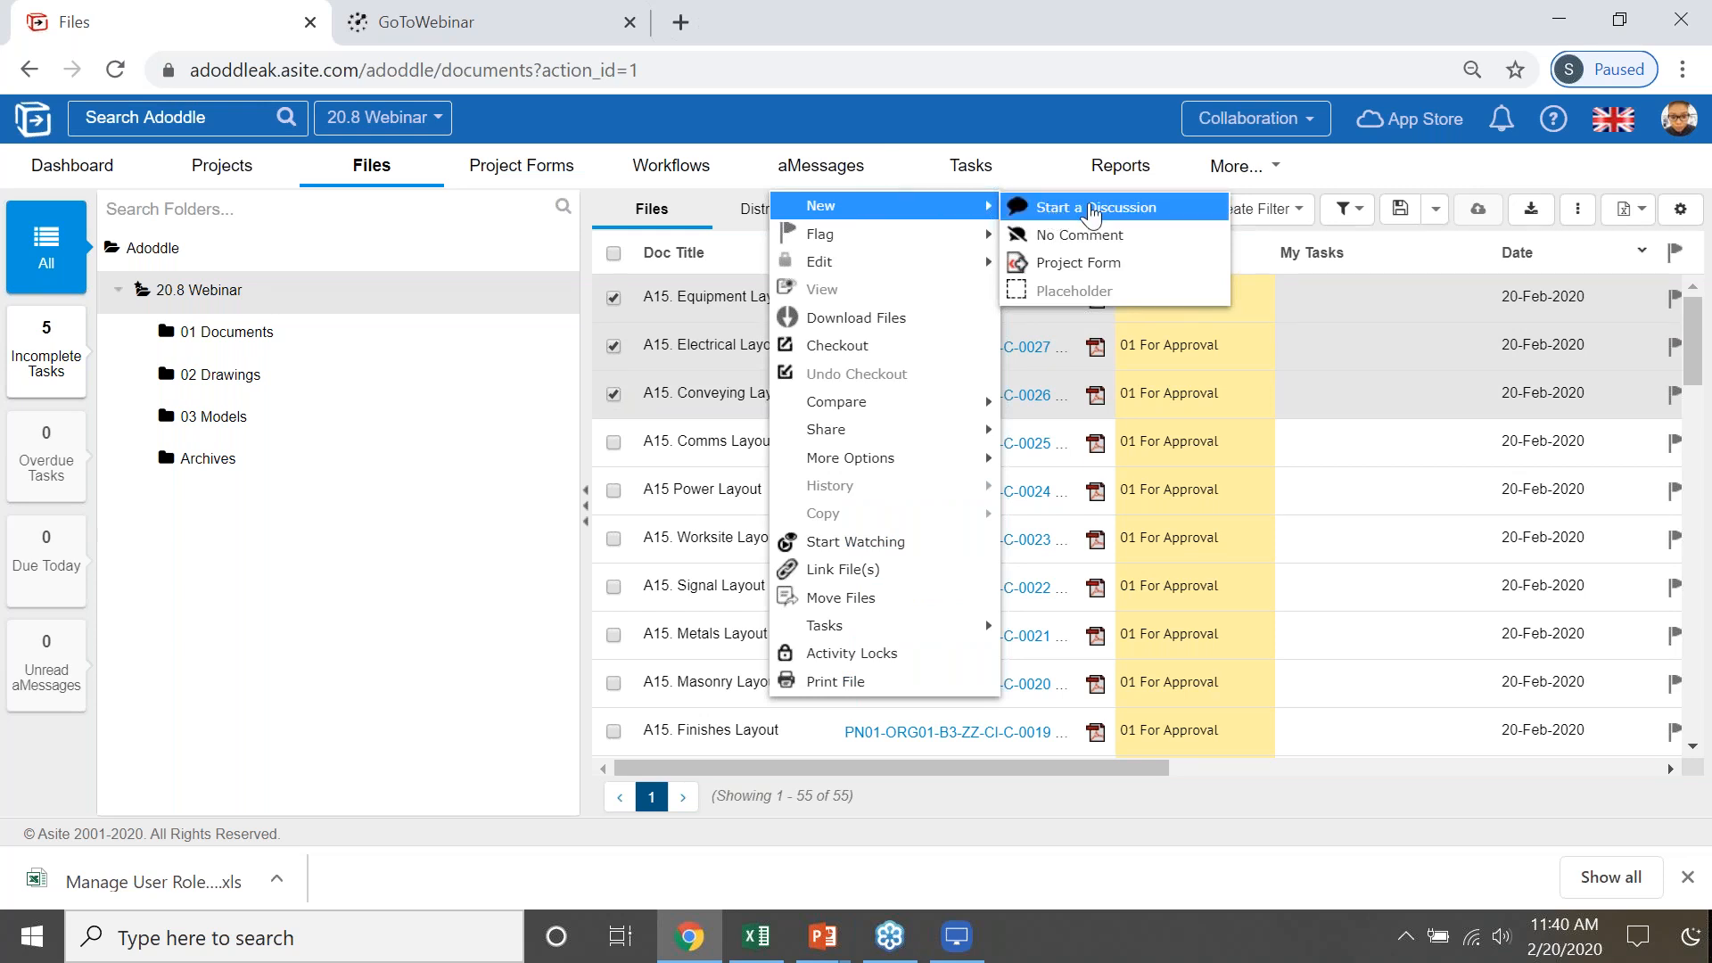
left_click(1091, 214)
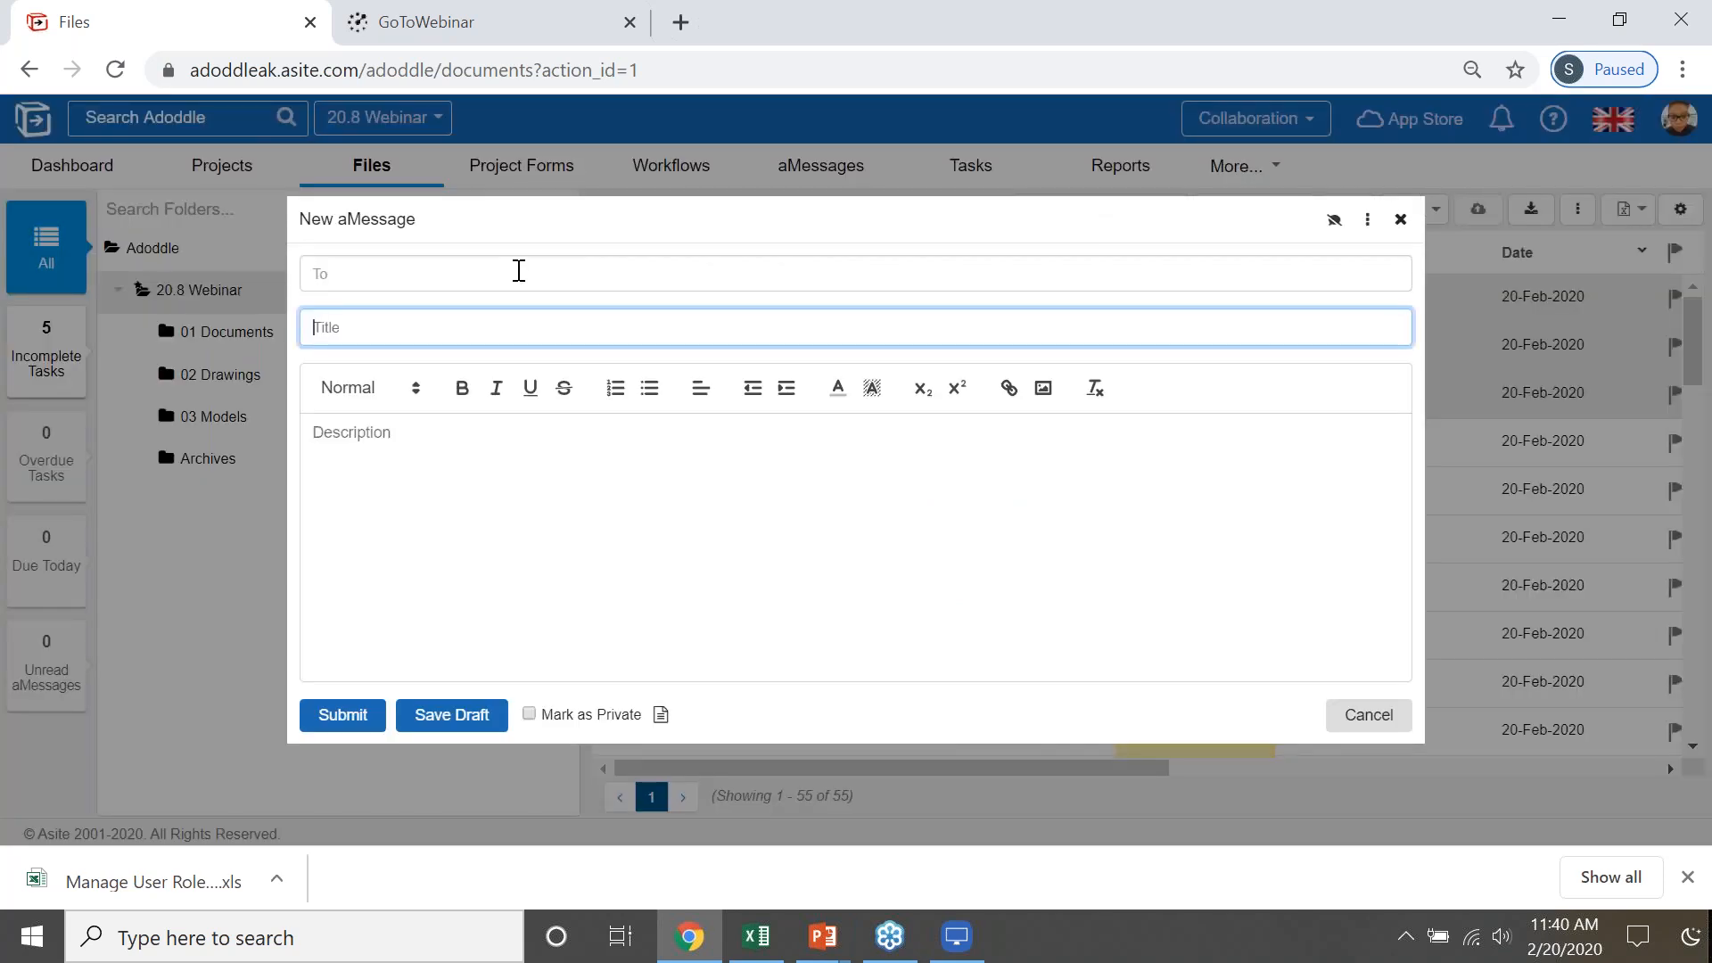
- Submit the aMessage to the Document Controllers group as private, with the title "work area" and the description "test 123...."
left_click(518, 272)
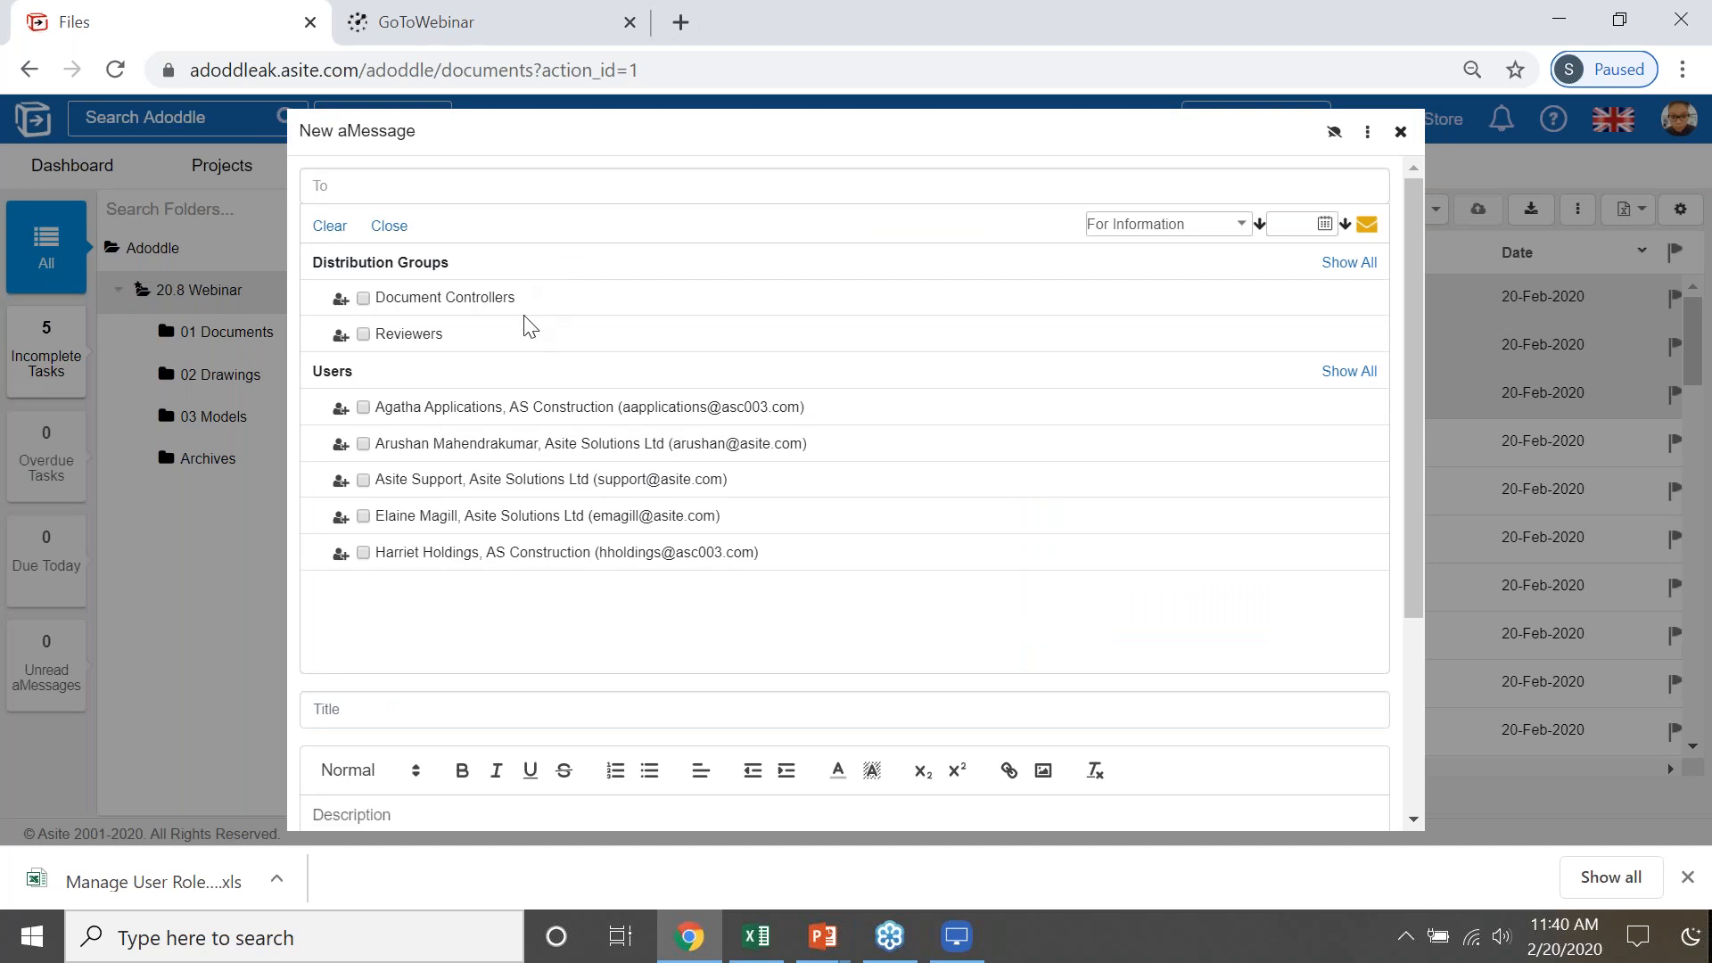
left_click(366, 298)
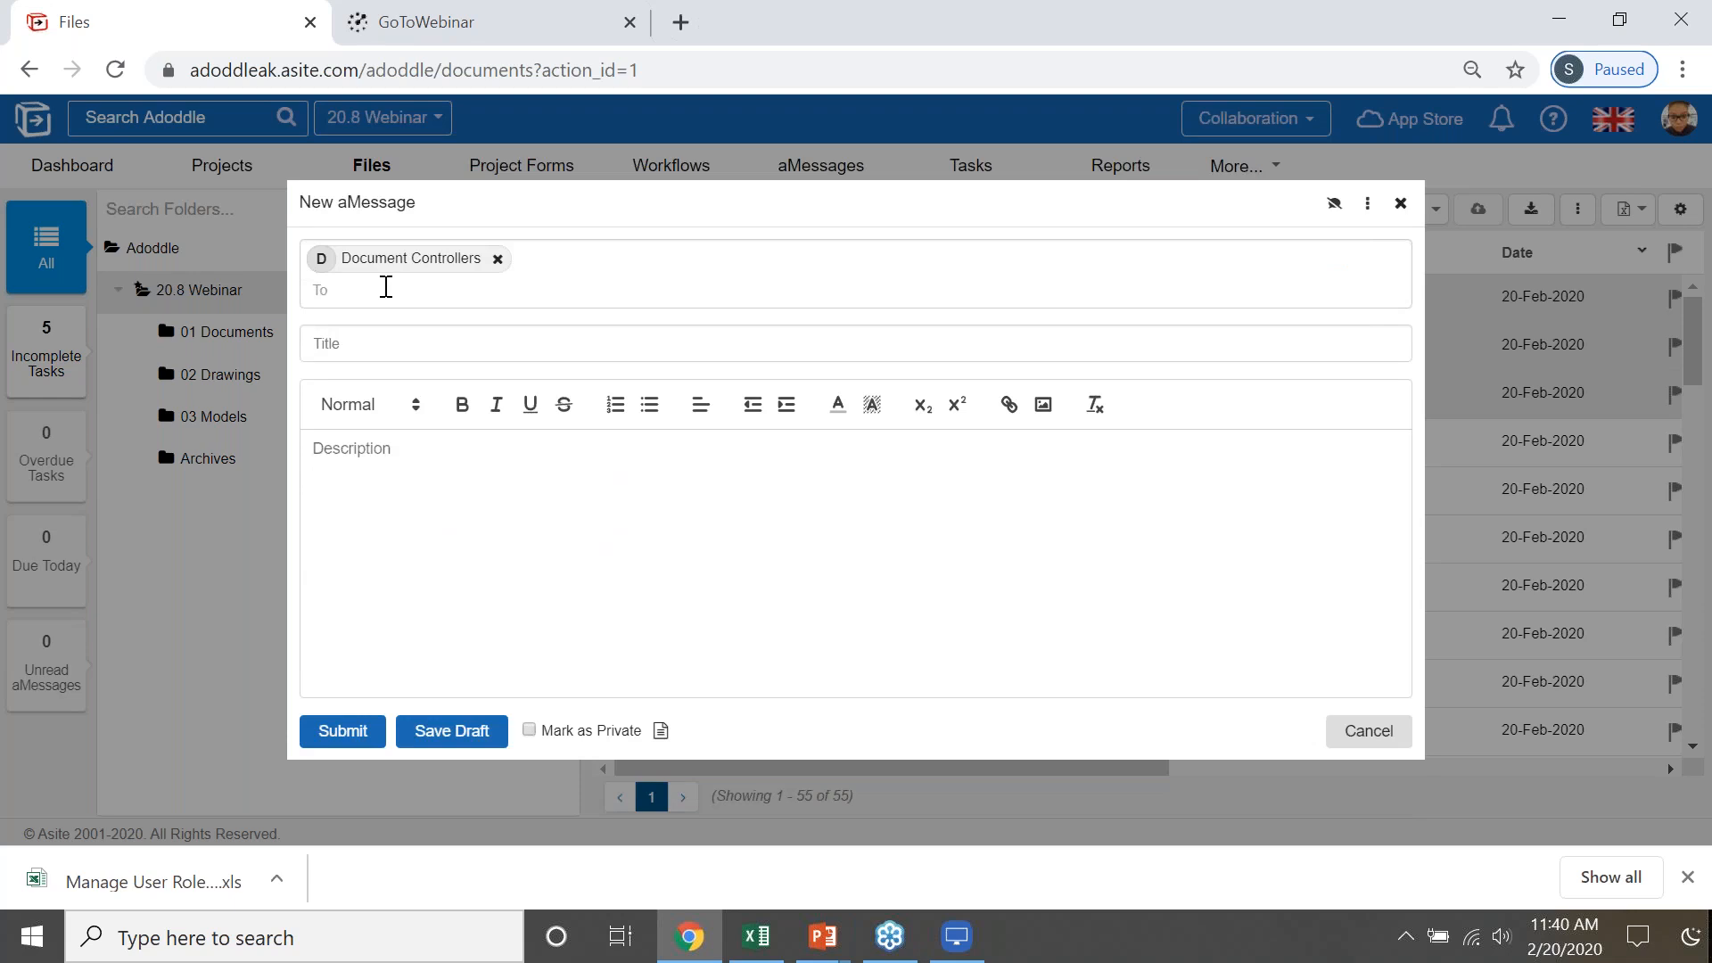
left_click(386, 347)
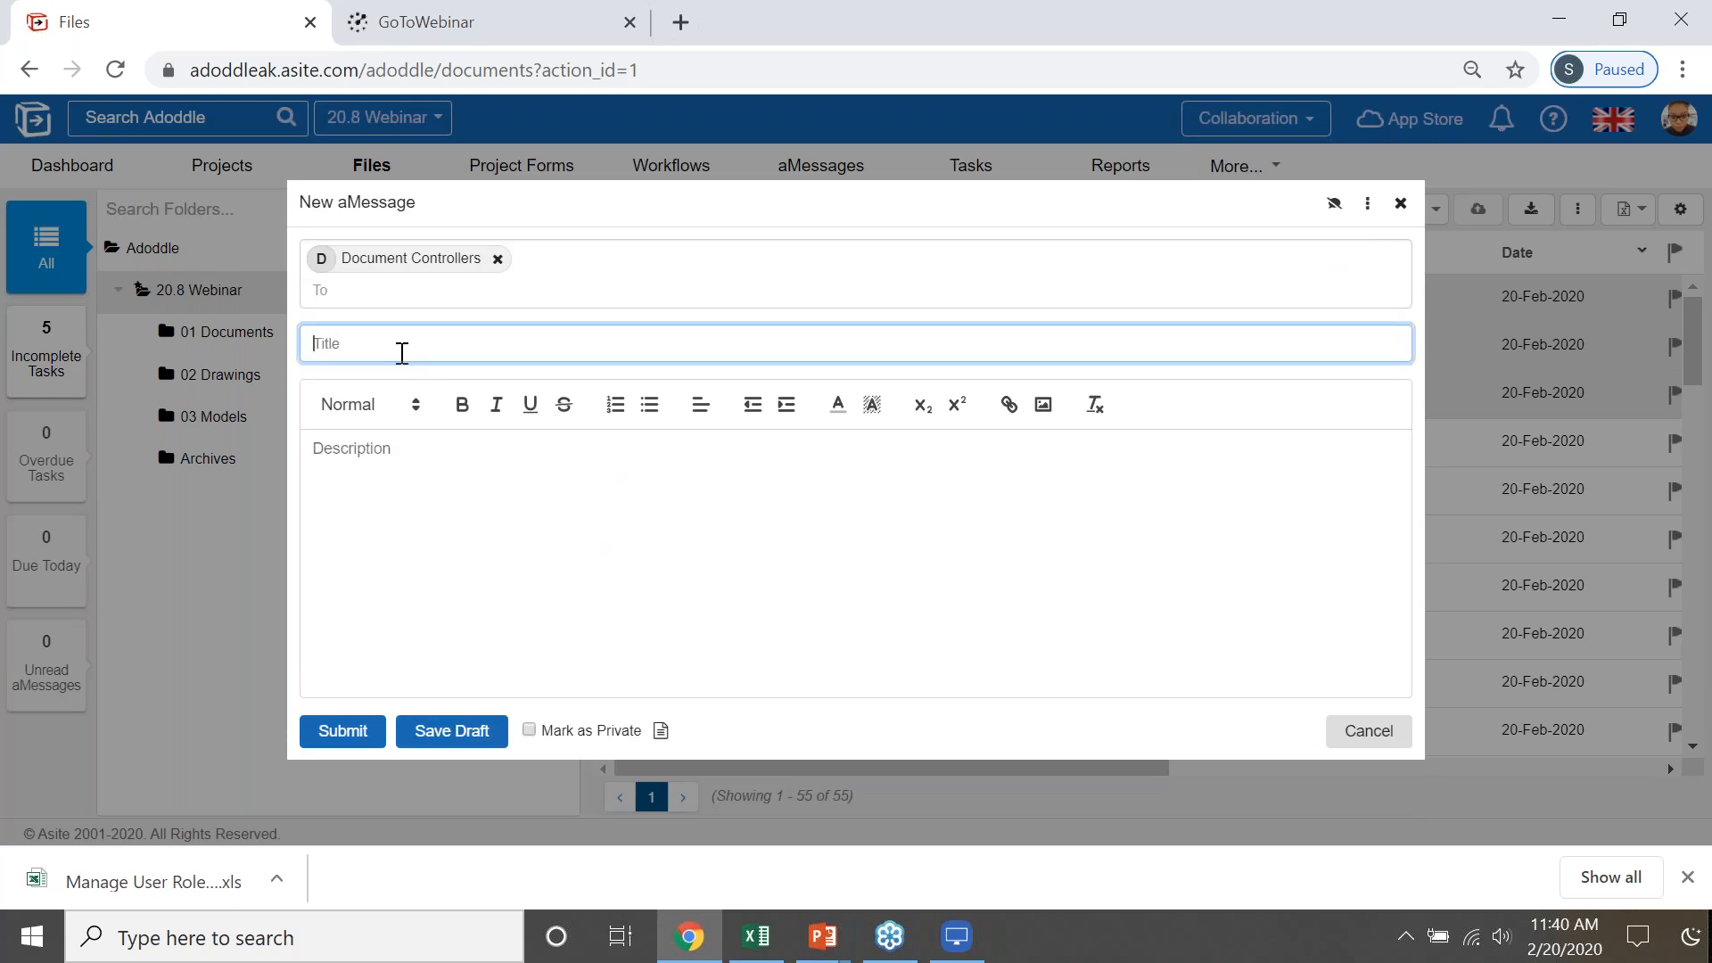
type("wora")
type("k area")
left_click(423, 485)
type("t")
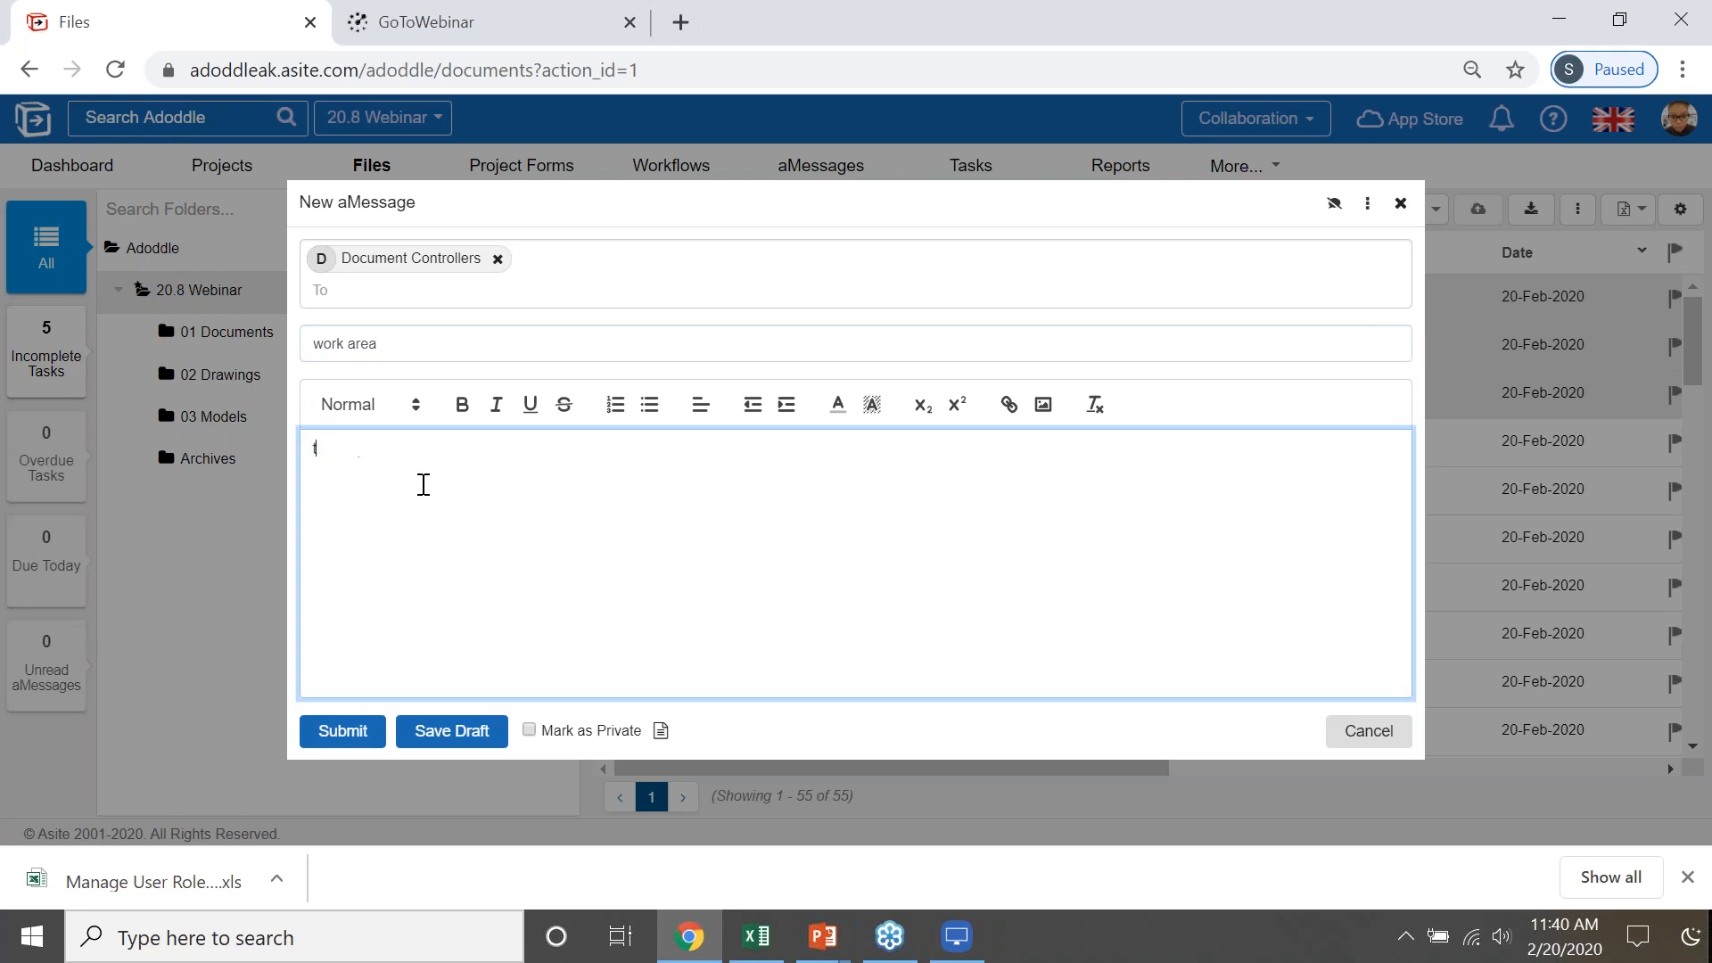
type("est 123....")
left_click(528, 731)
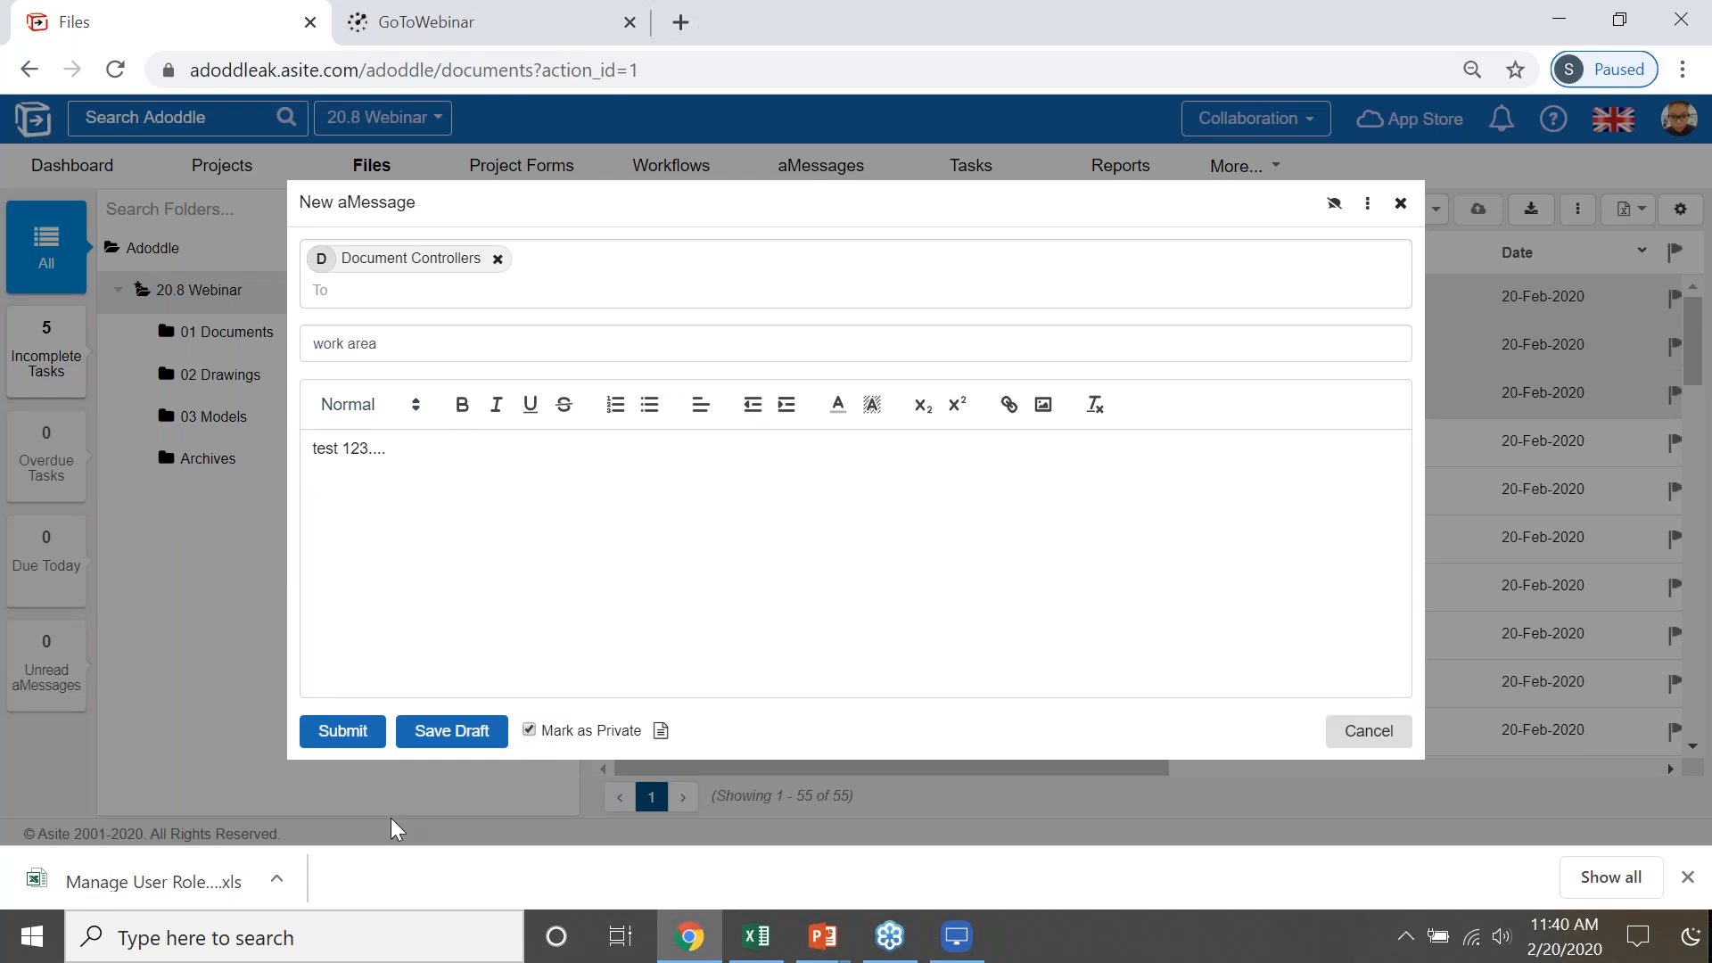
left_click(347, 731)
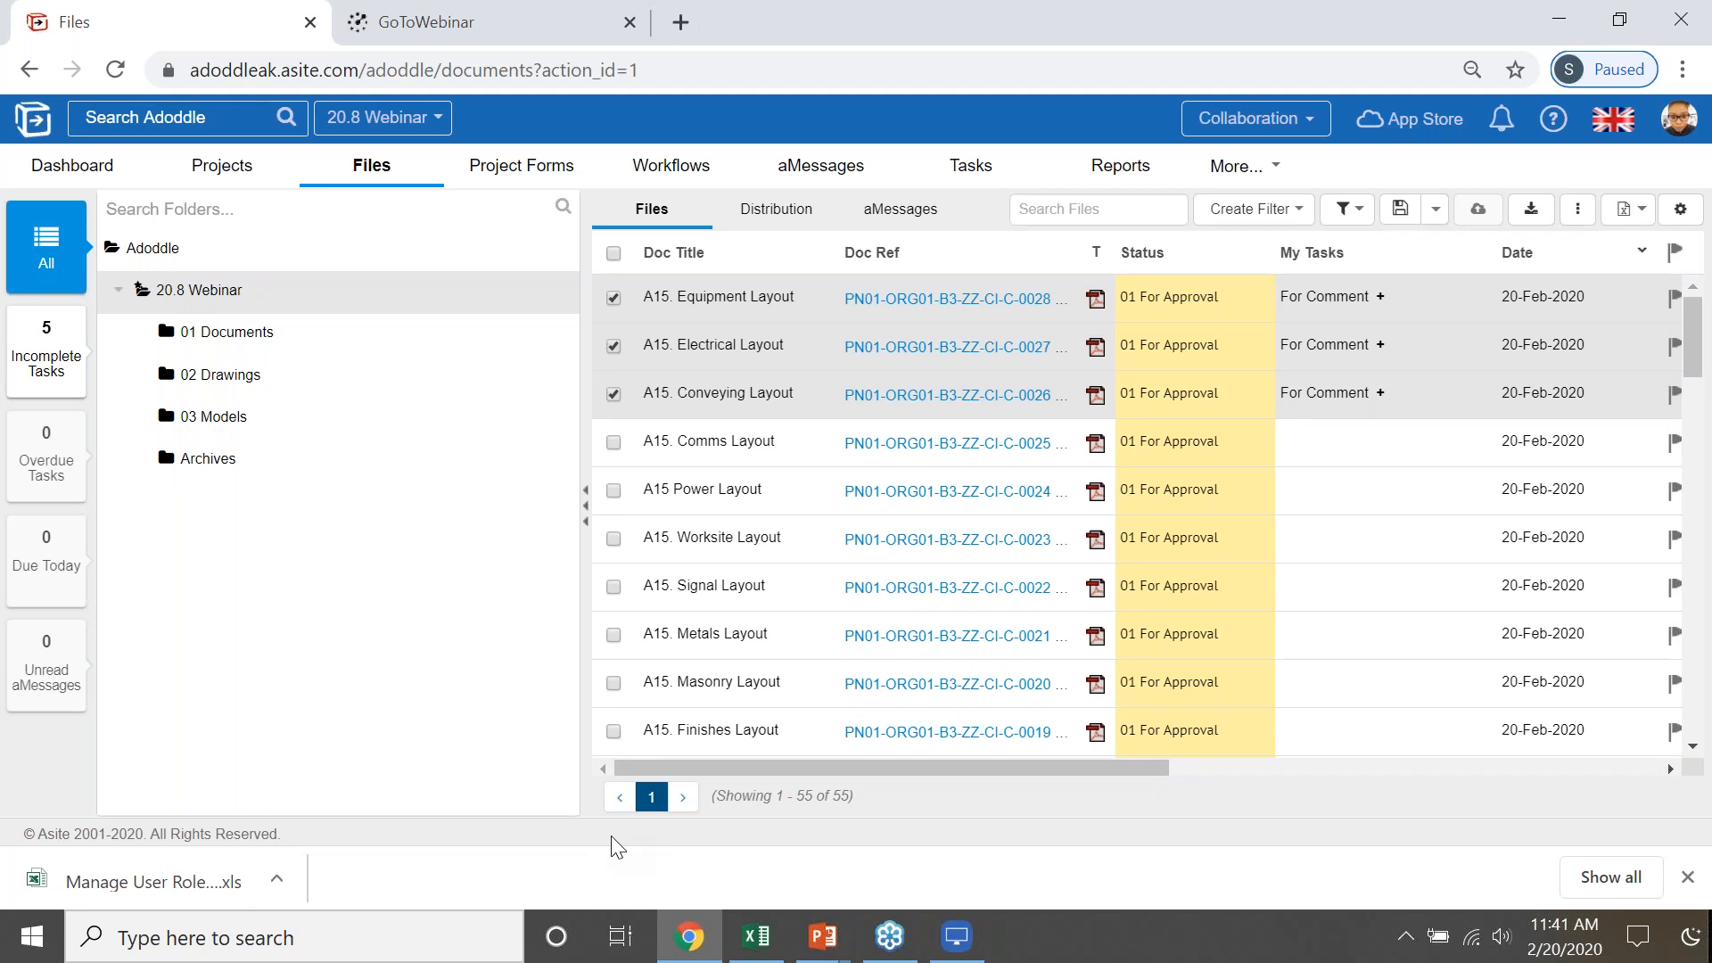
key("alt+Tab")
key("alt+Tab")
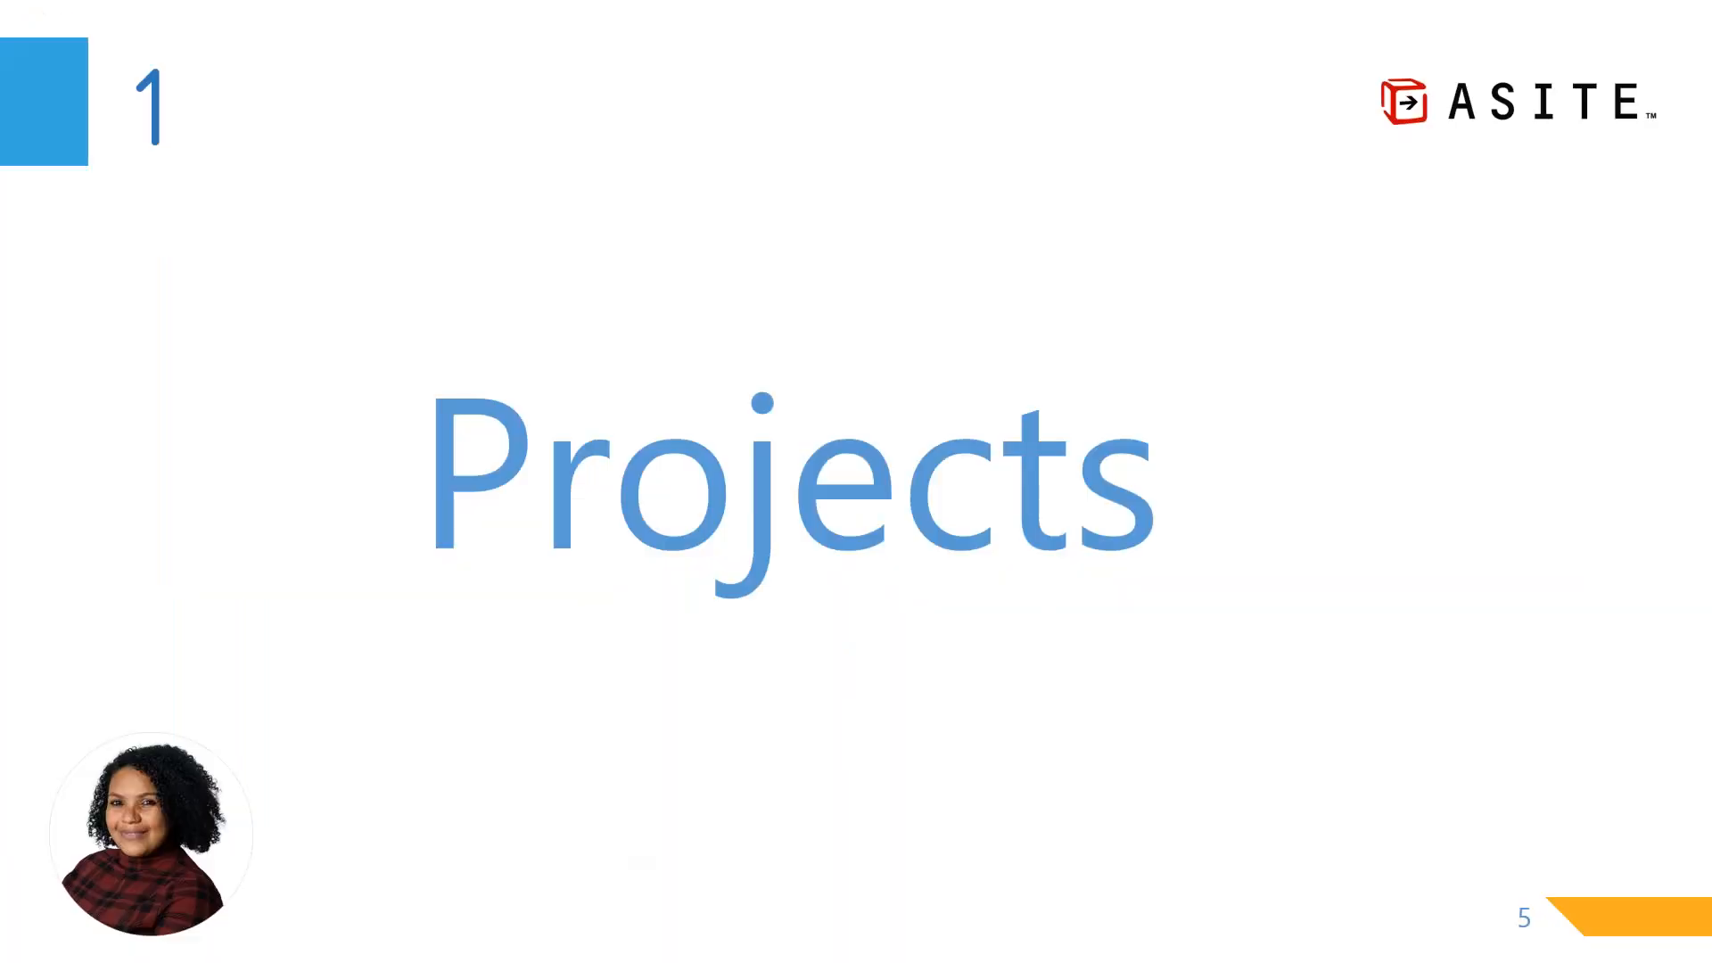
key("Right")
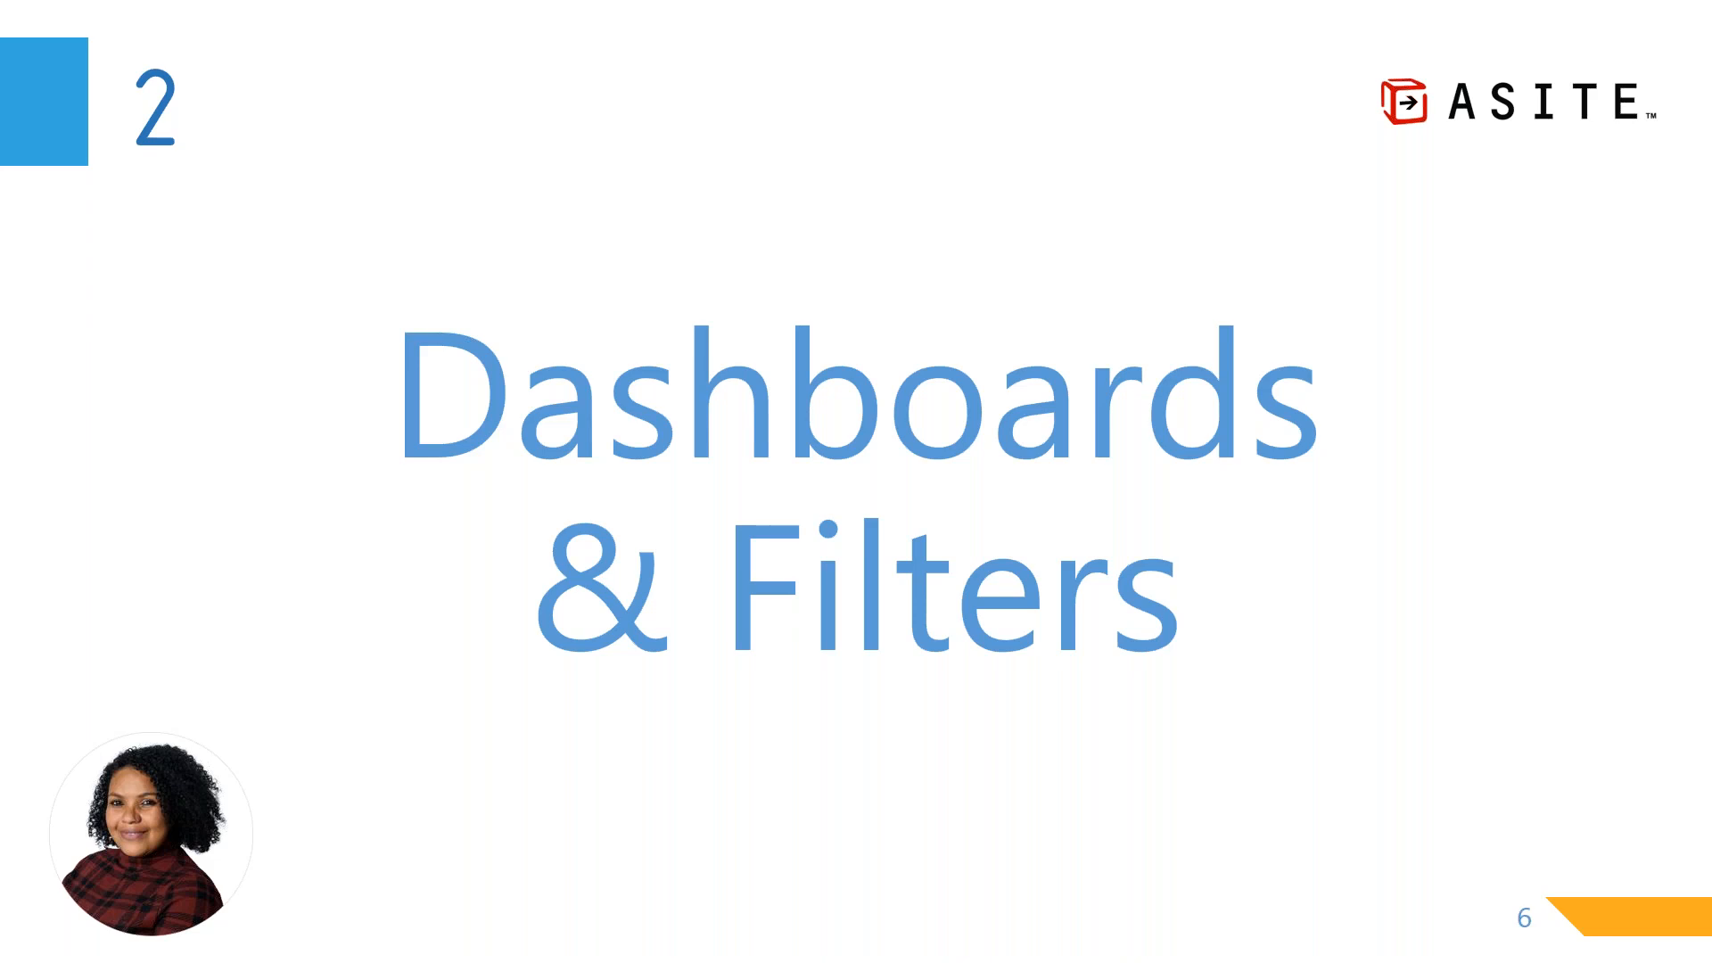
- Switch back to Chrome and open the Dashboard
key("alt+Tab")
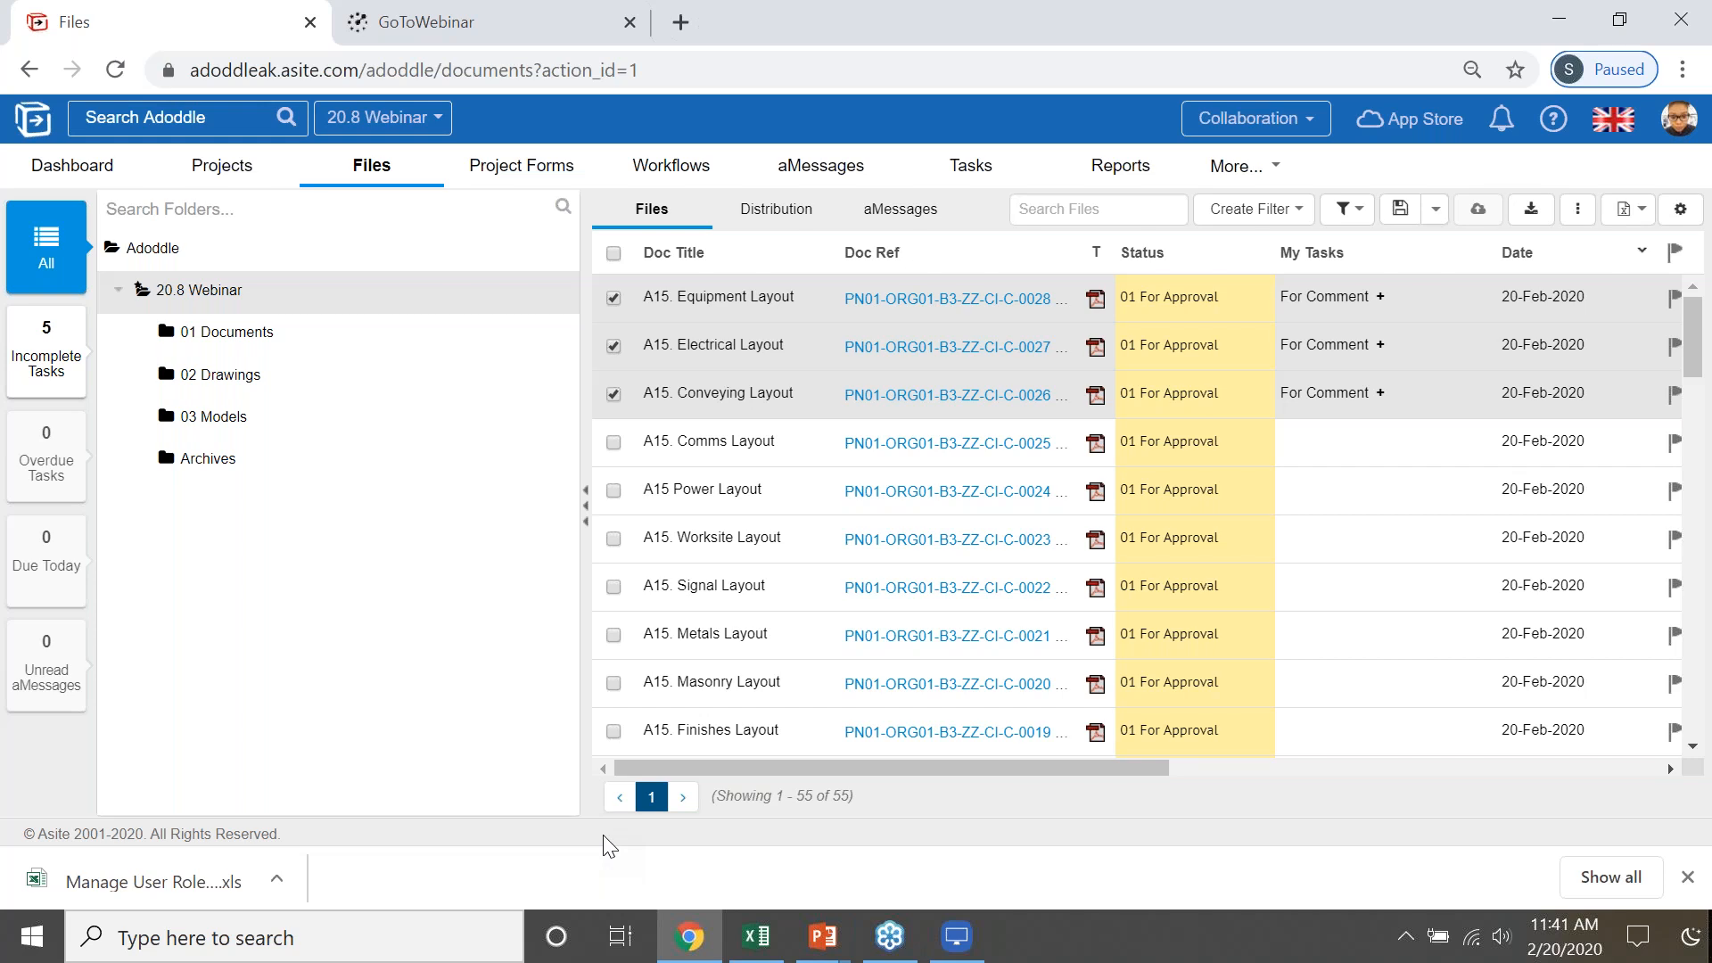
left_click(40, 183)
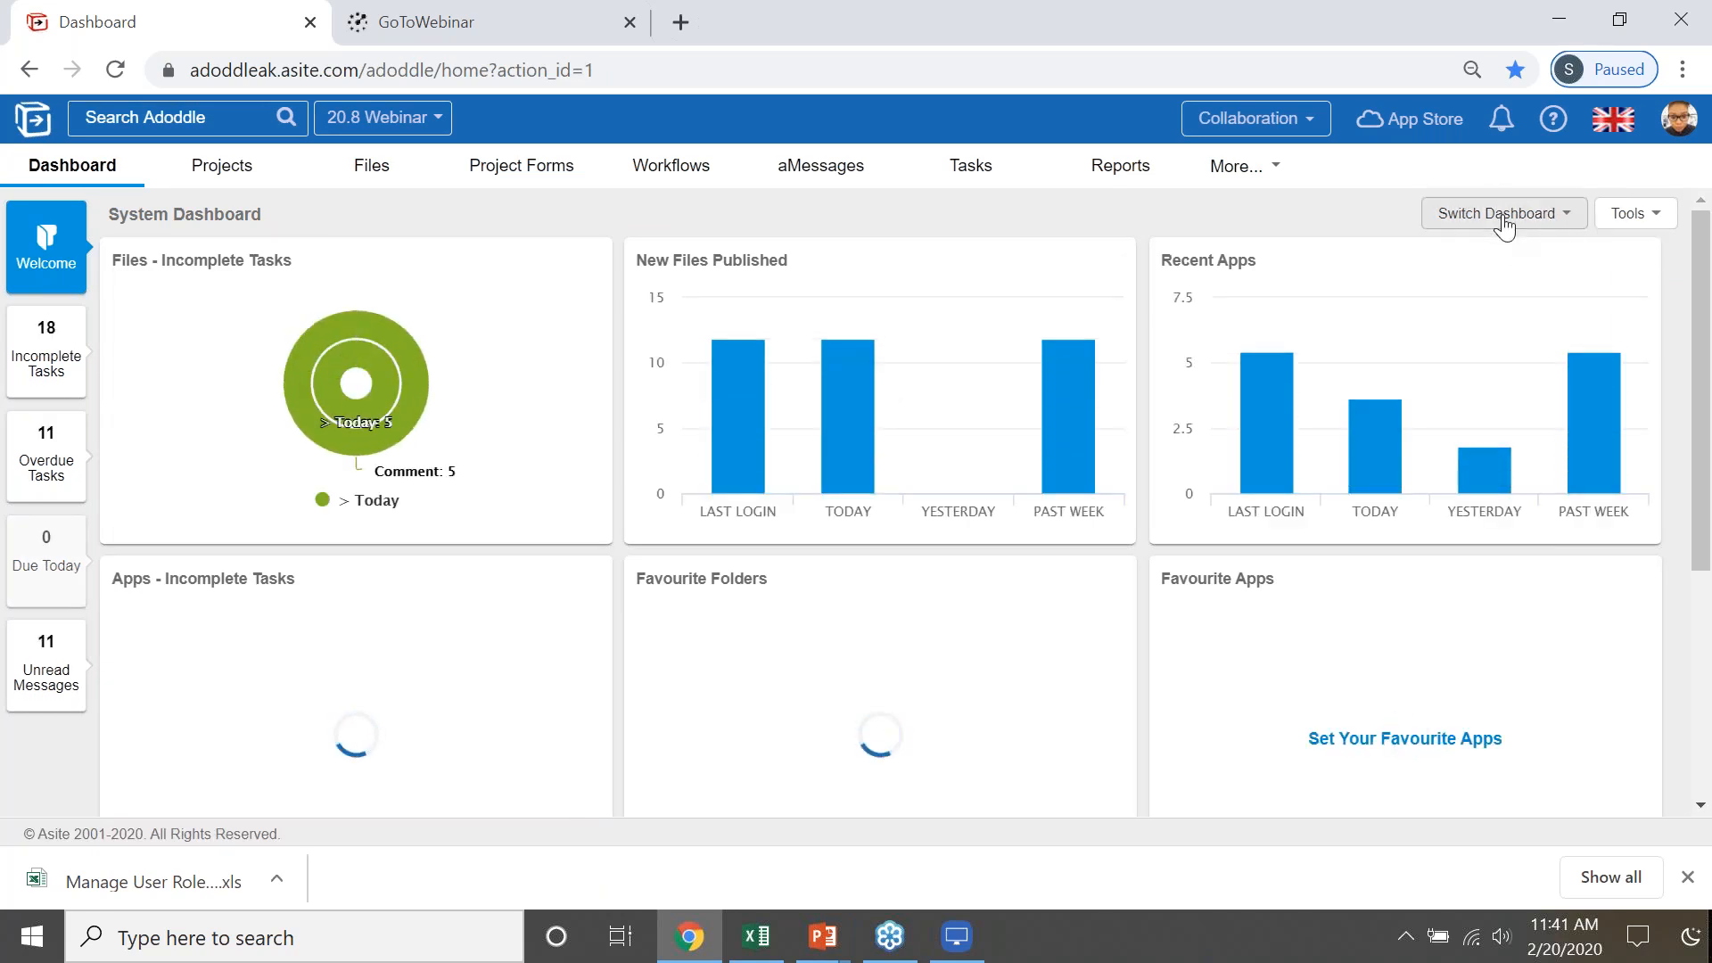
- Check the dashboards available for switching, then open the dashboard management list
left_click(1496, 219)
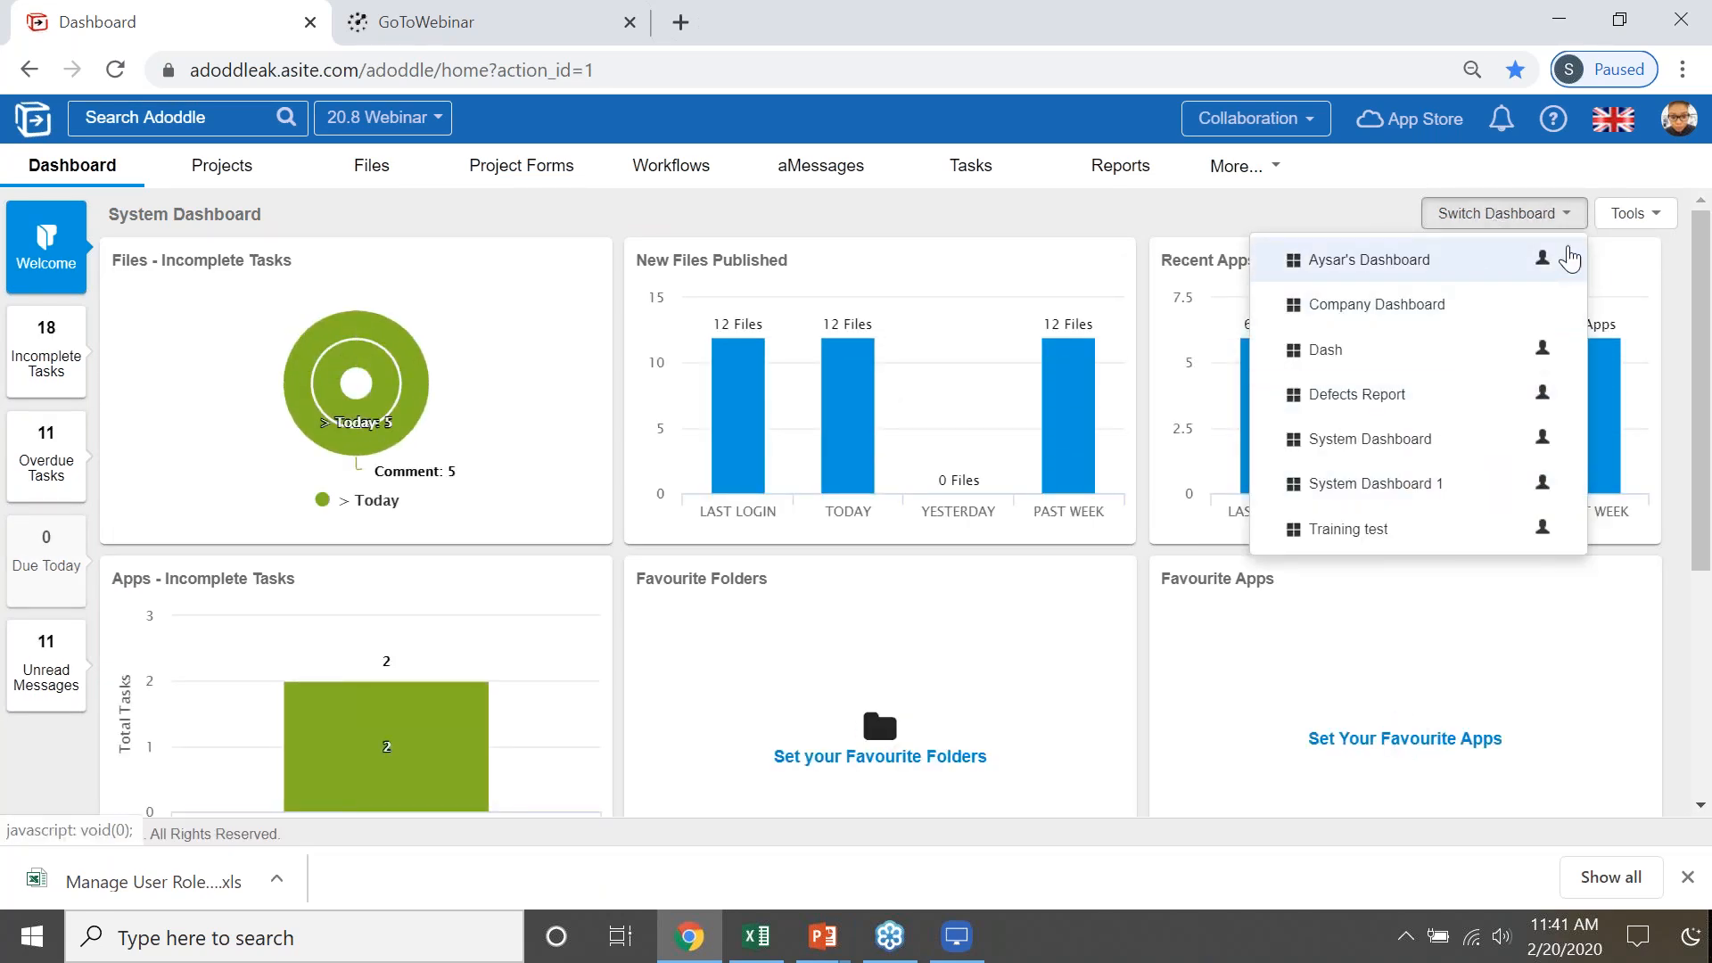
left_click(1652, 223)
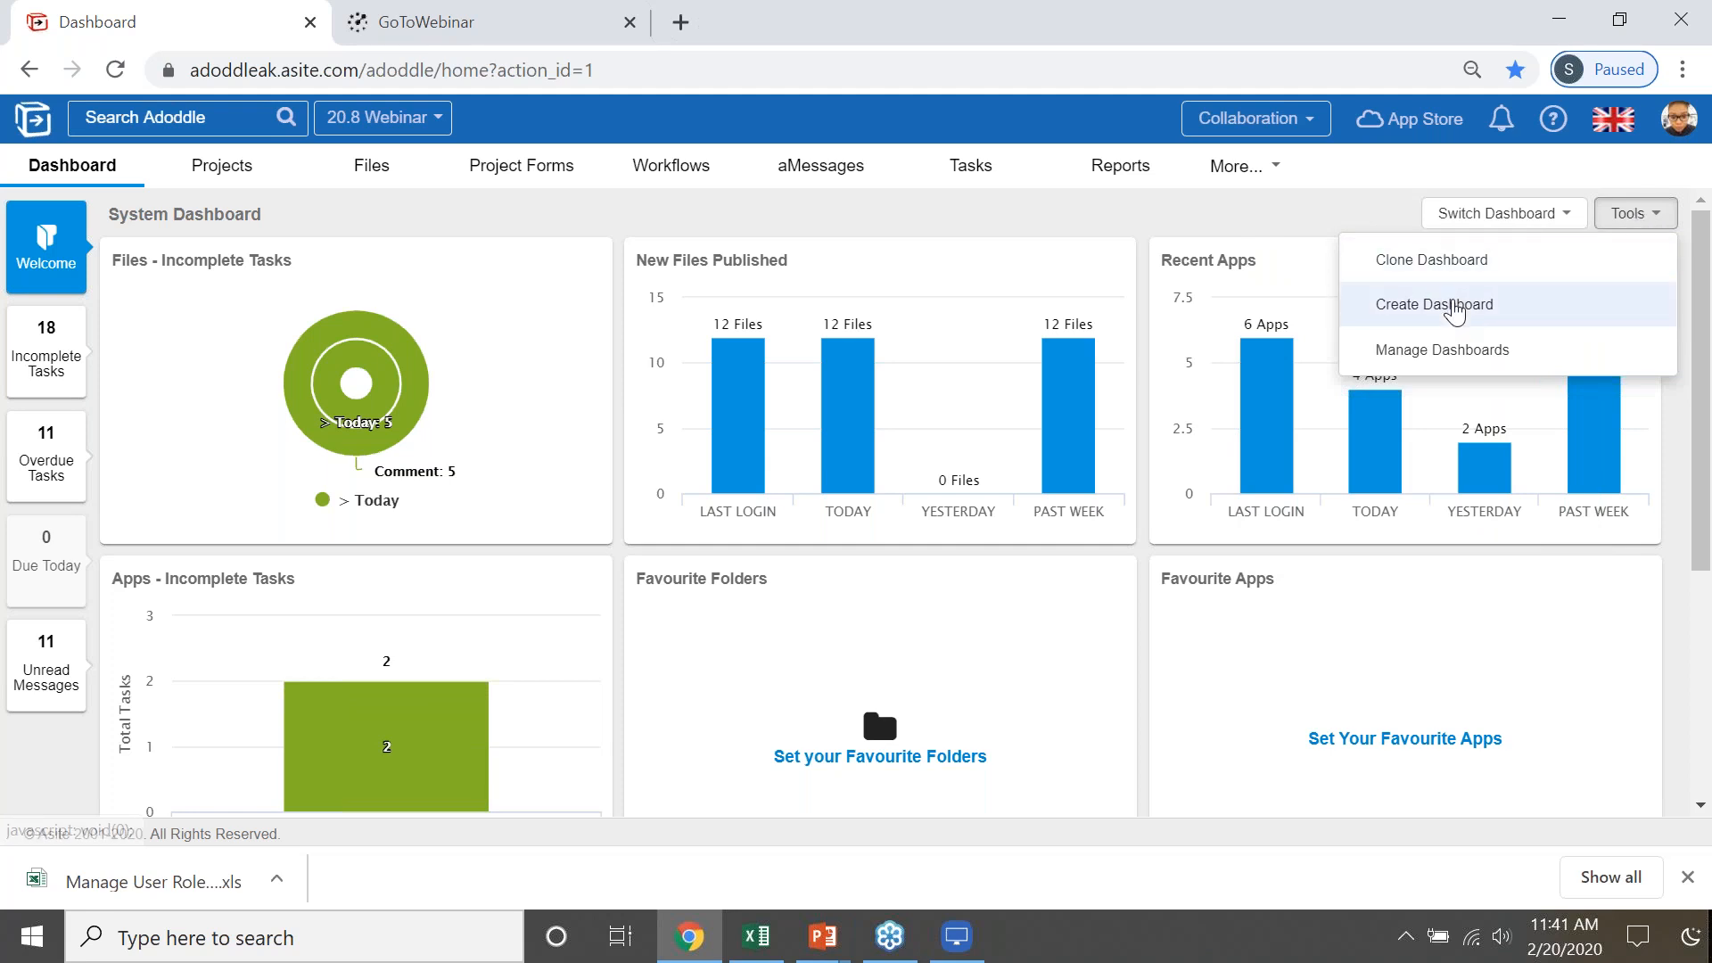
left_click(1457, 353)
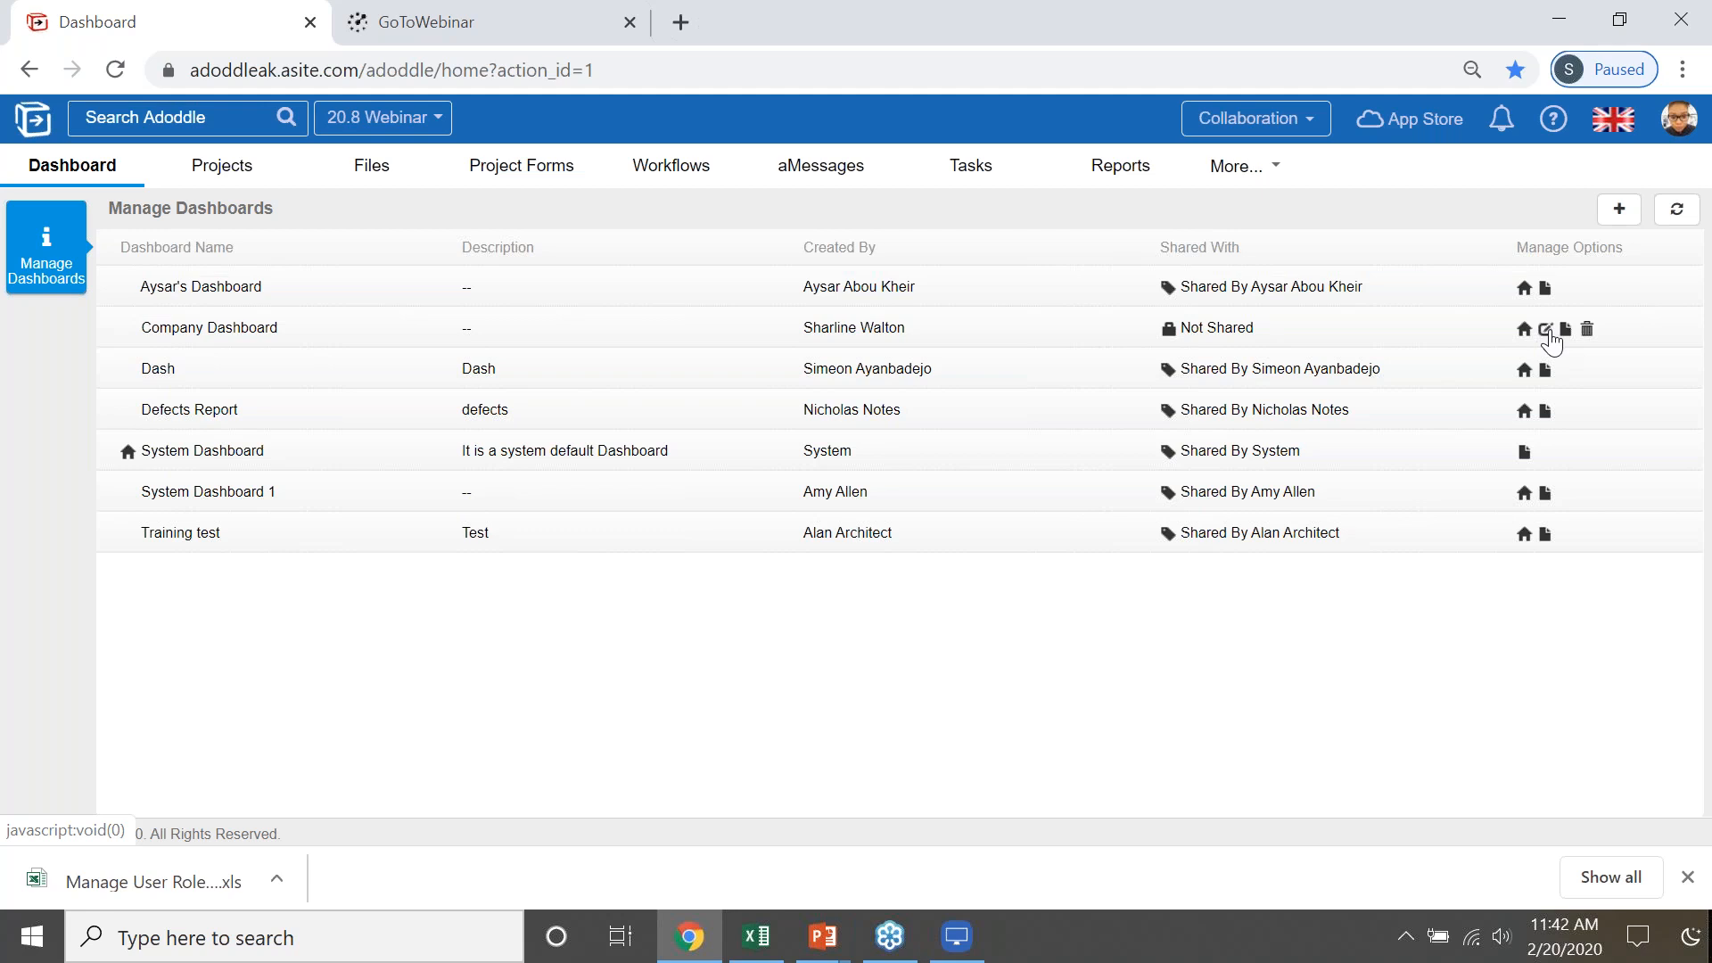
- Open Company Dashboard for editing, examine the users, projects and distribution groups it can be shared with, and close without saving
left_click(1549, 333)
left_click(637, 409)
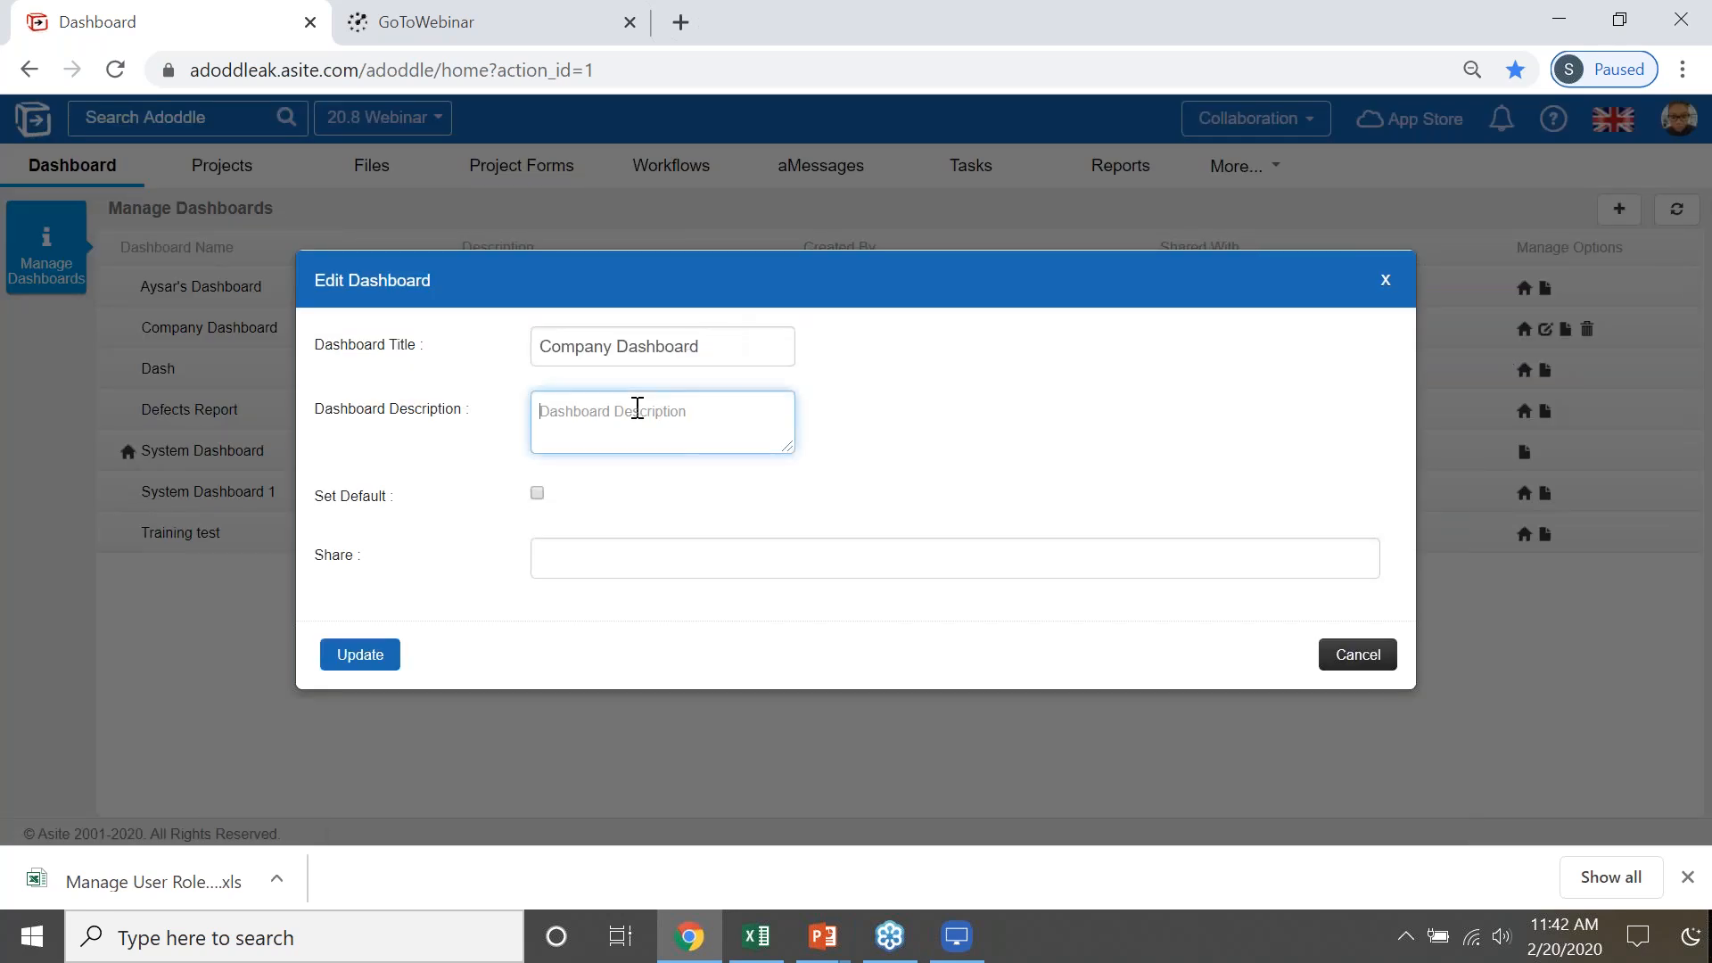
left_click(654, 560)
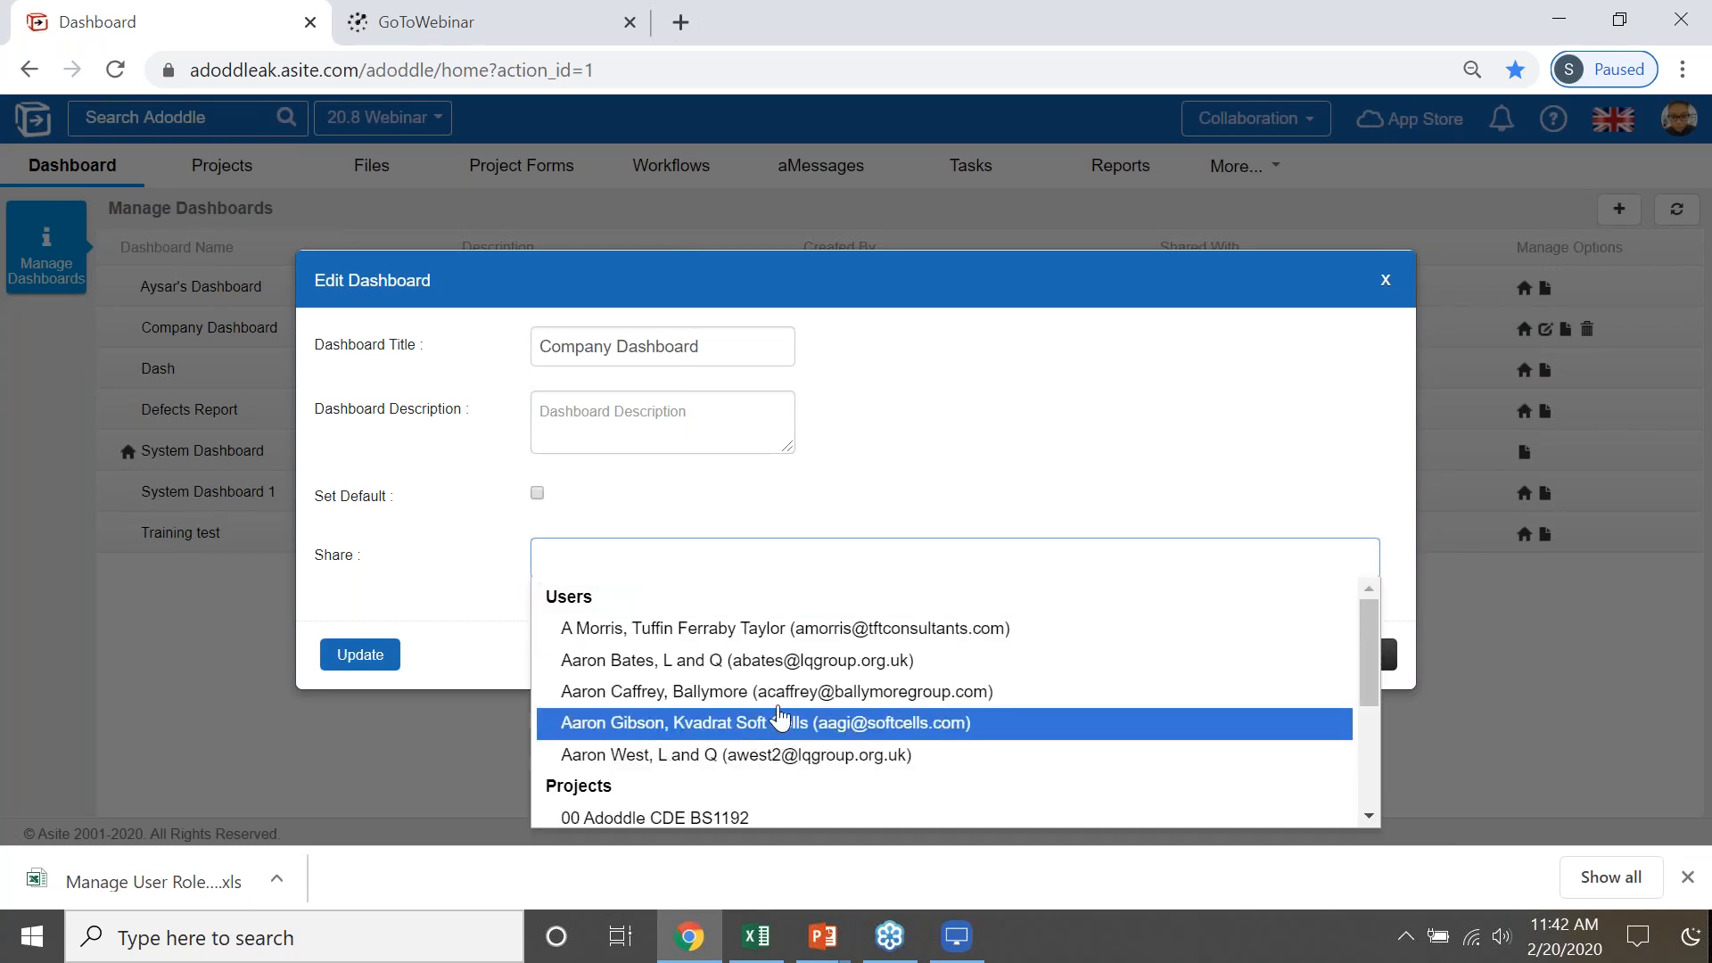
scroll(776, 726, "down", 3)
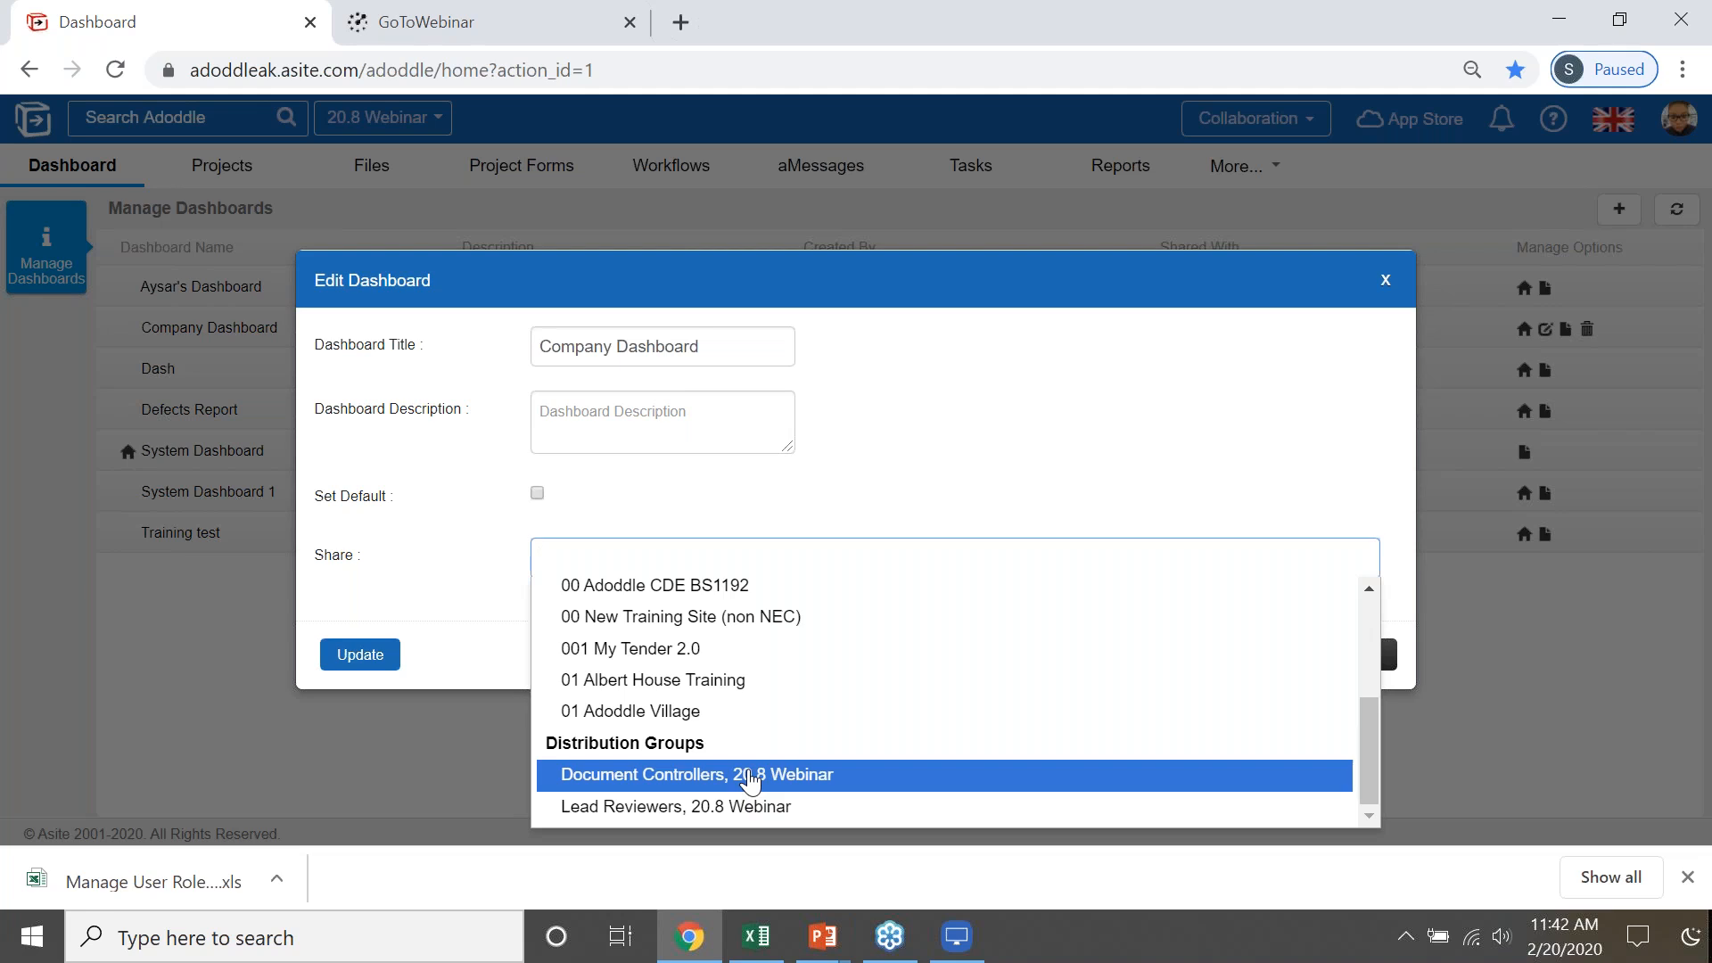
left_click(1540, 776)
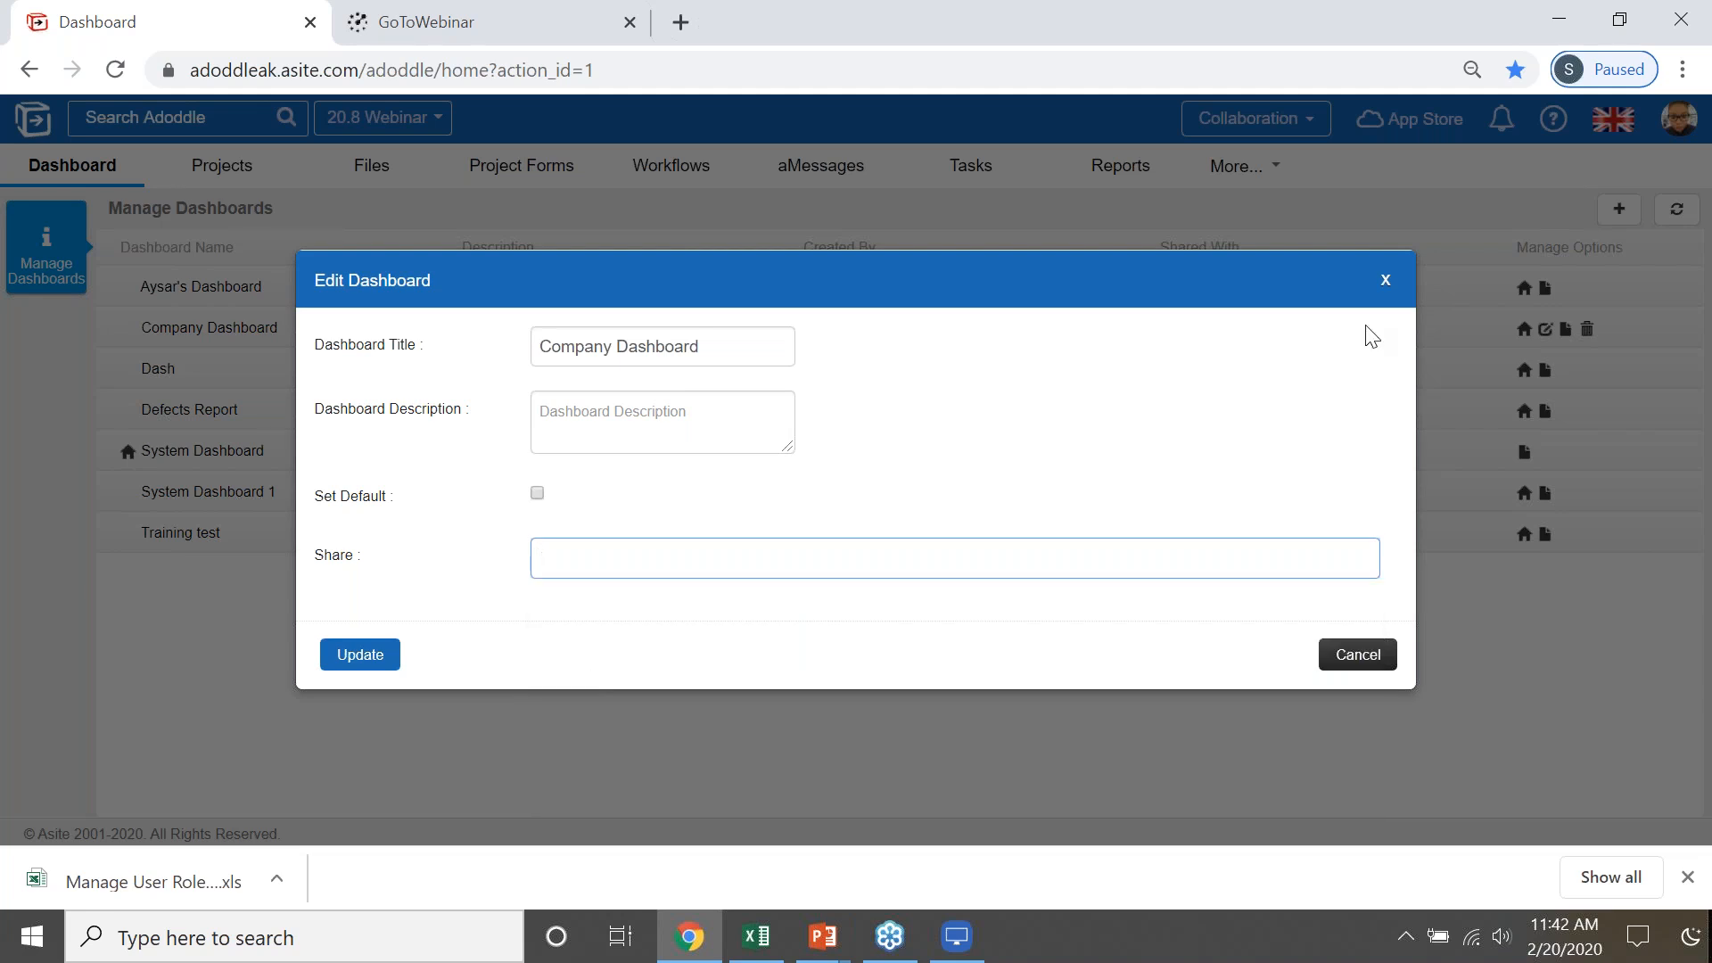
left_click(1384, 280)
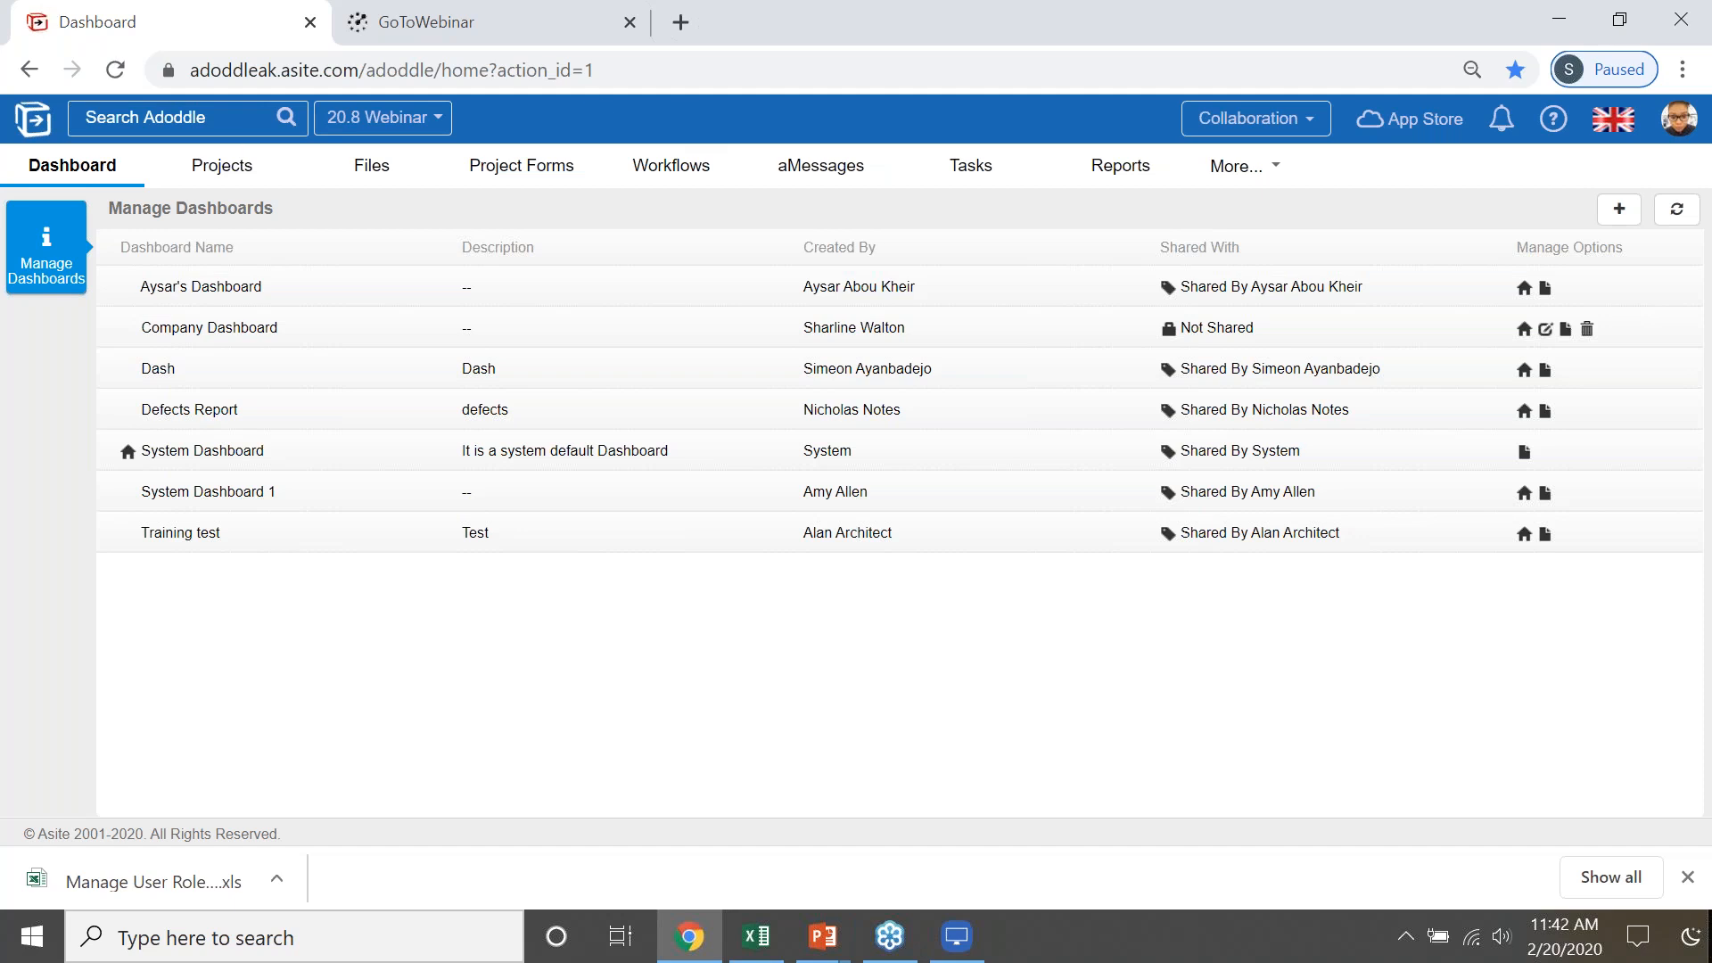
- Go to the Files area and apply the saved filter "001 Approved- 20.8"
left_click(355, 175)
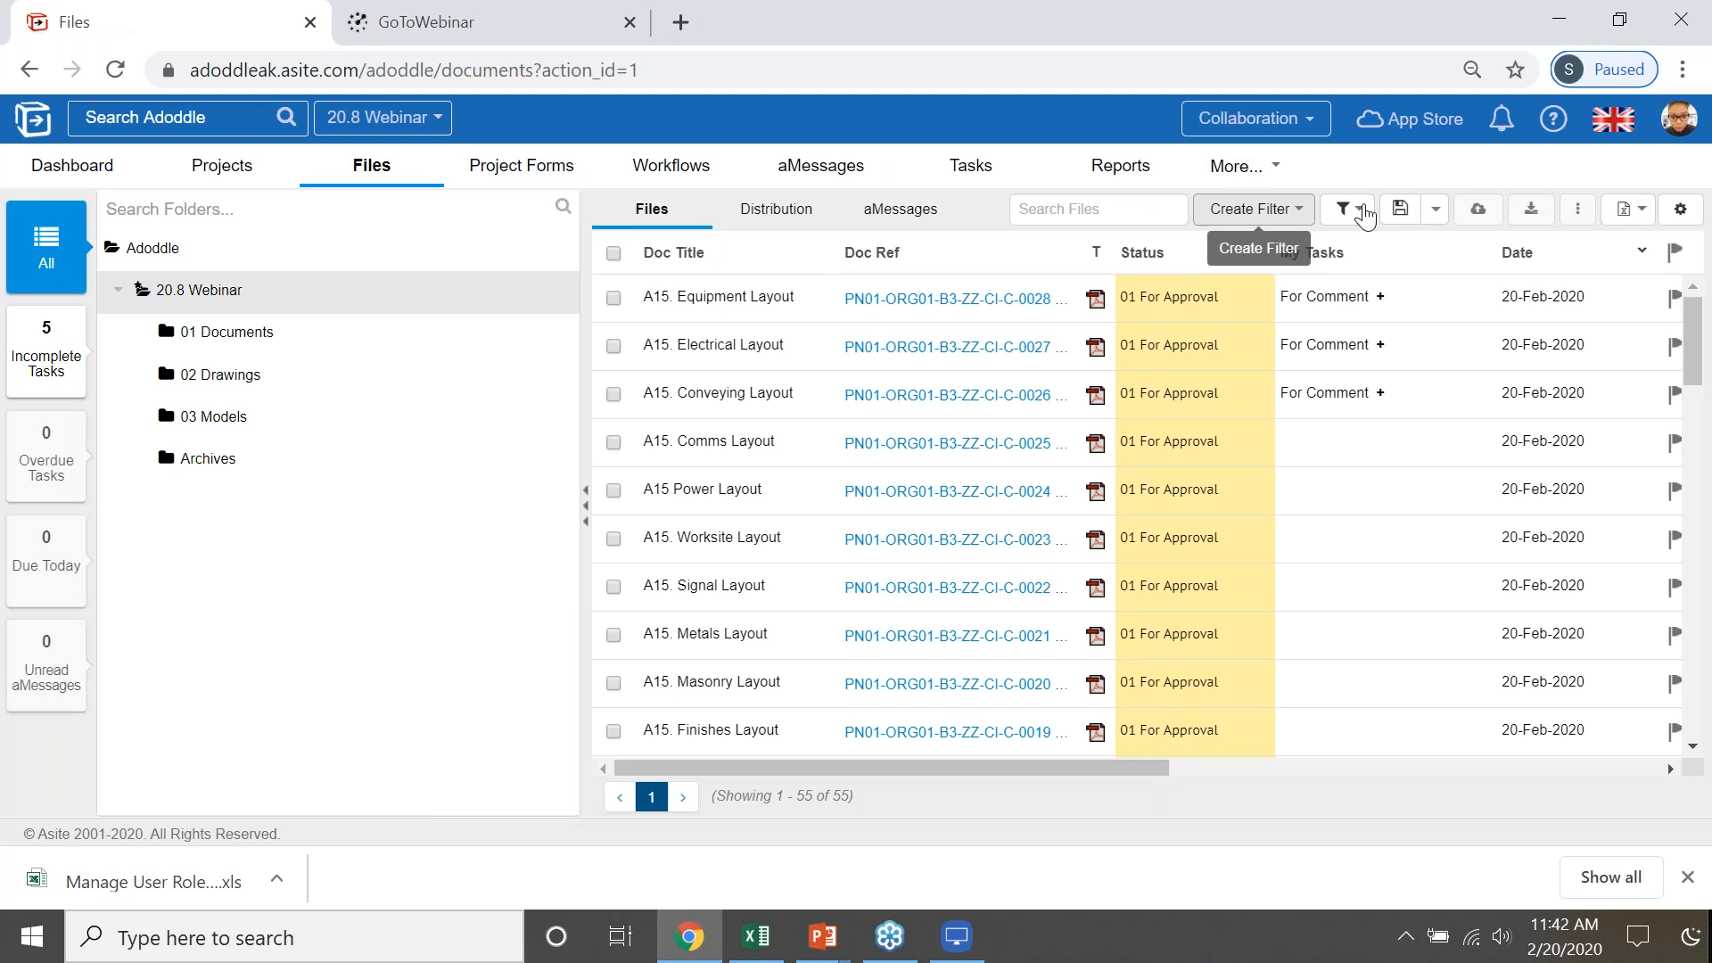
left_click(1341, 214)
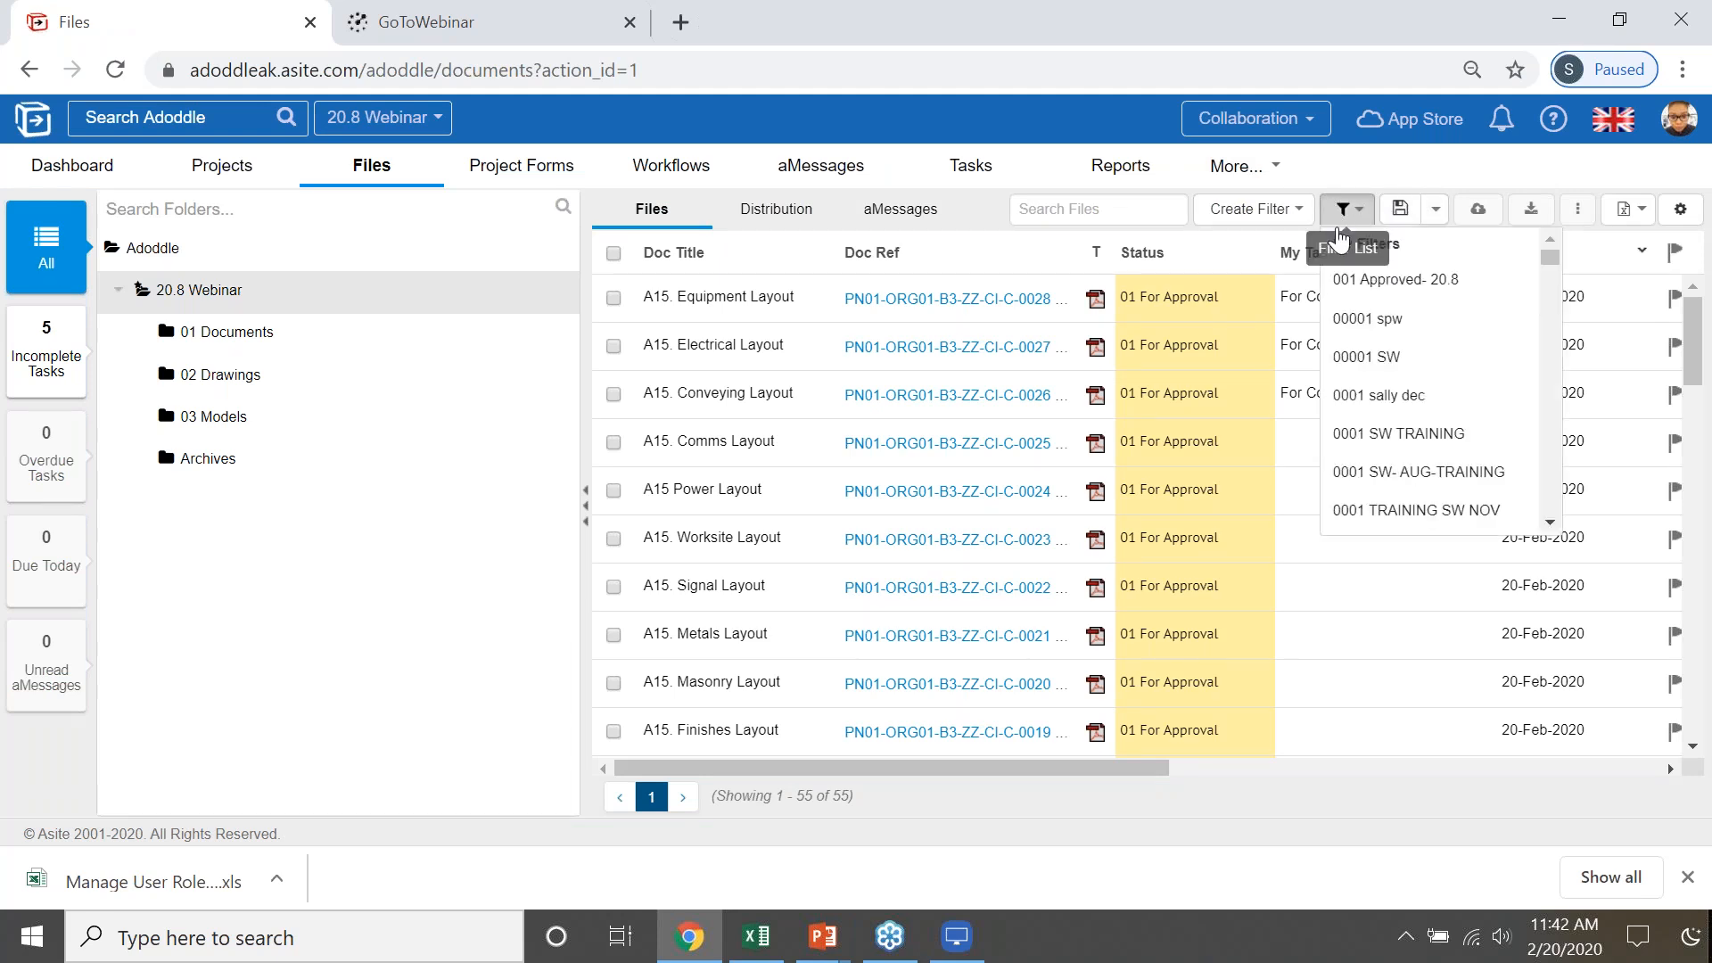
left_click(1403, 282)
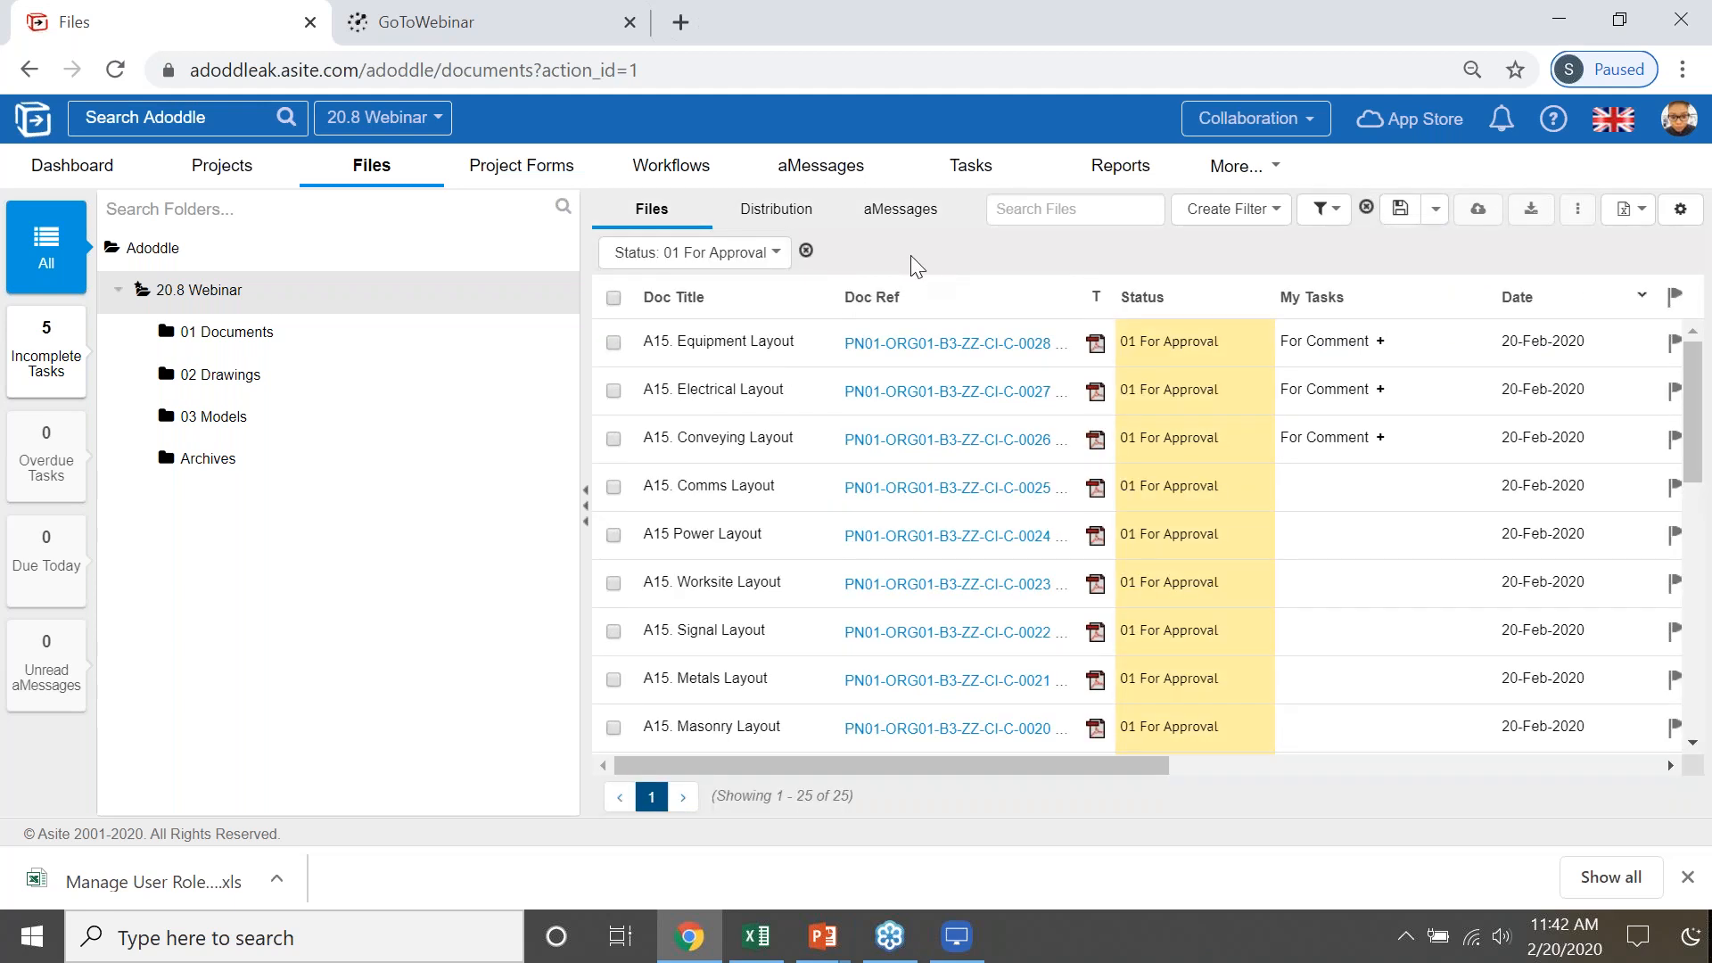
- Open the applied filter for editing and examine the users, projects and distribution groups it can be shared with
left_click(1433, 217)
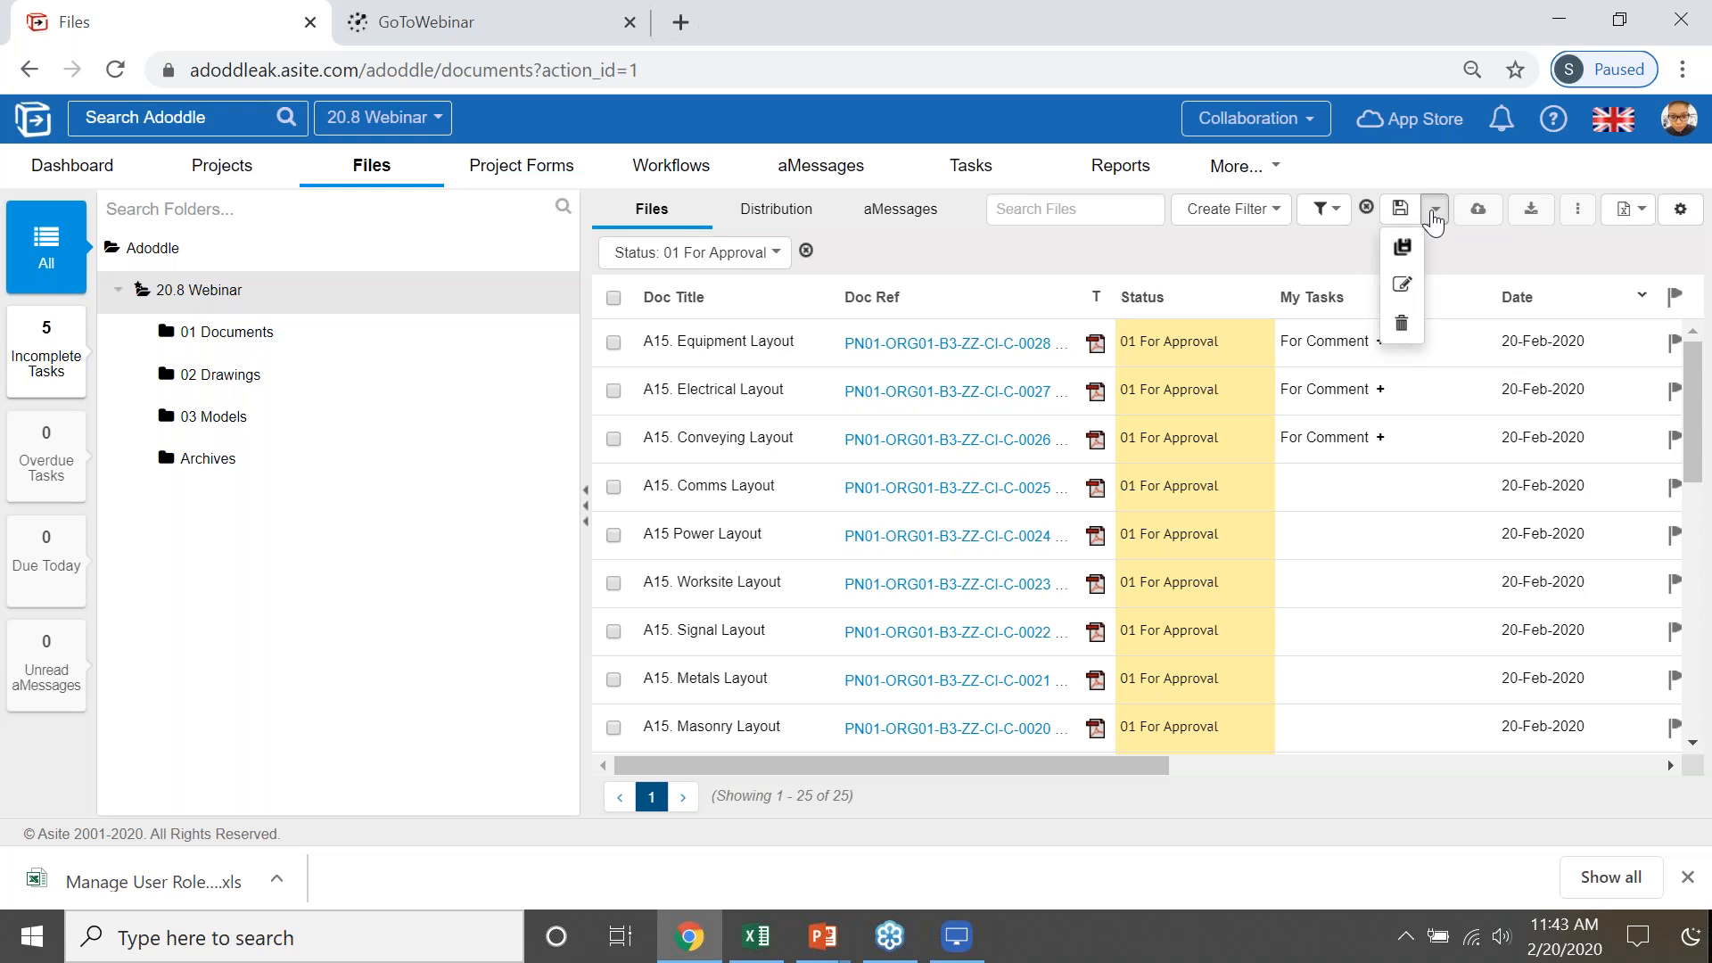
left_click(1402, 287)
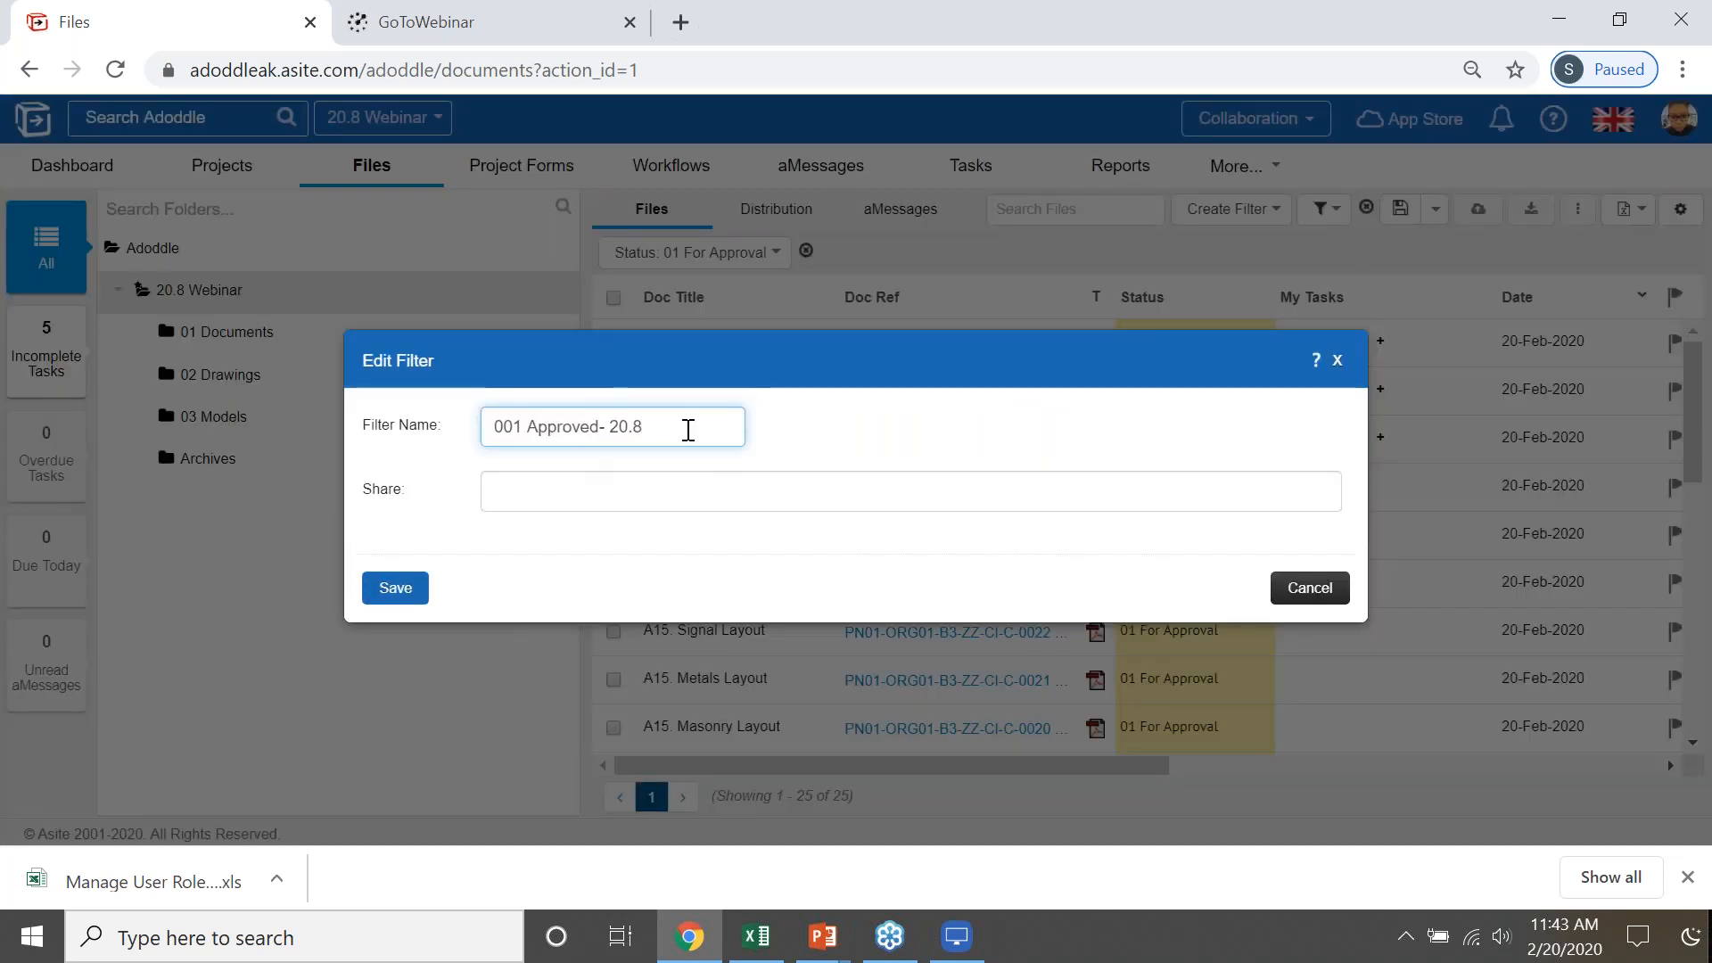
left_click(673, 490)
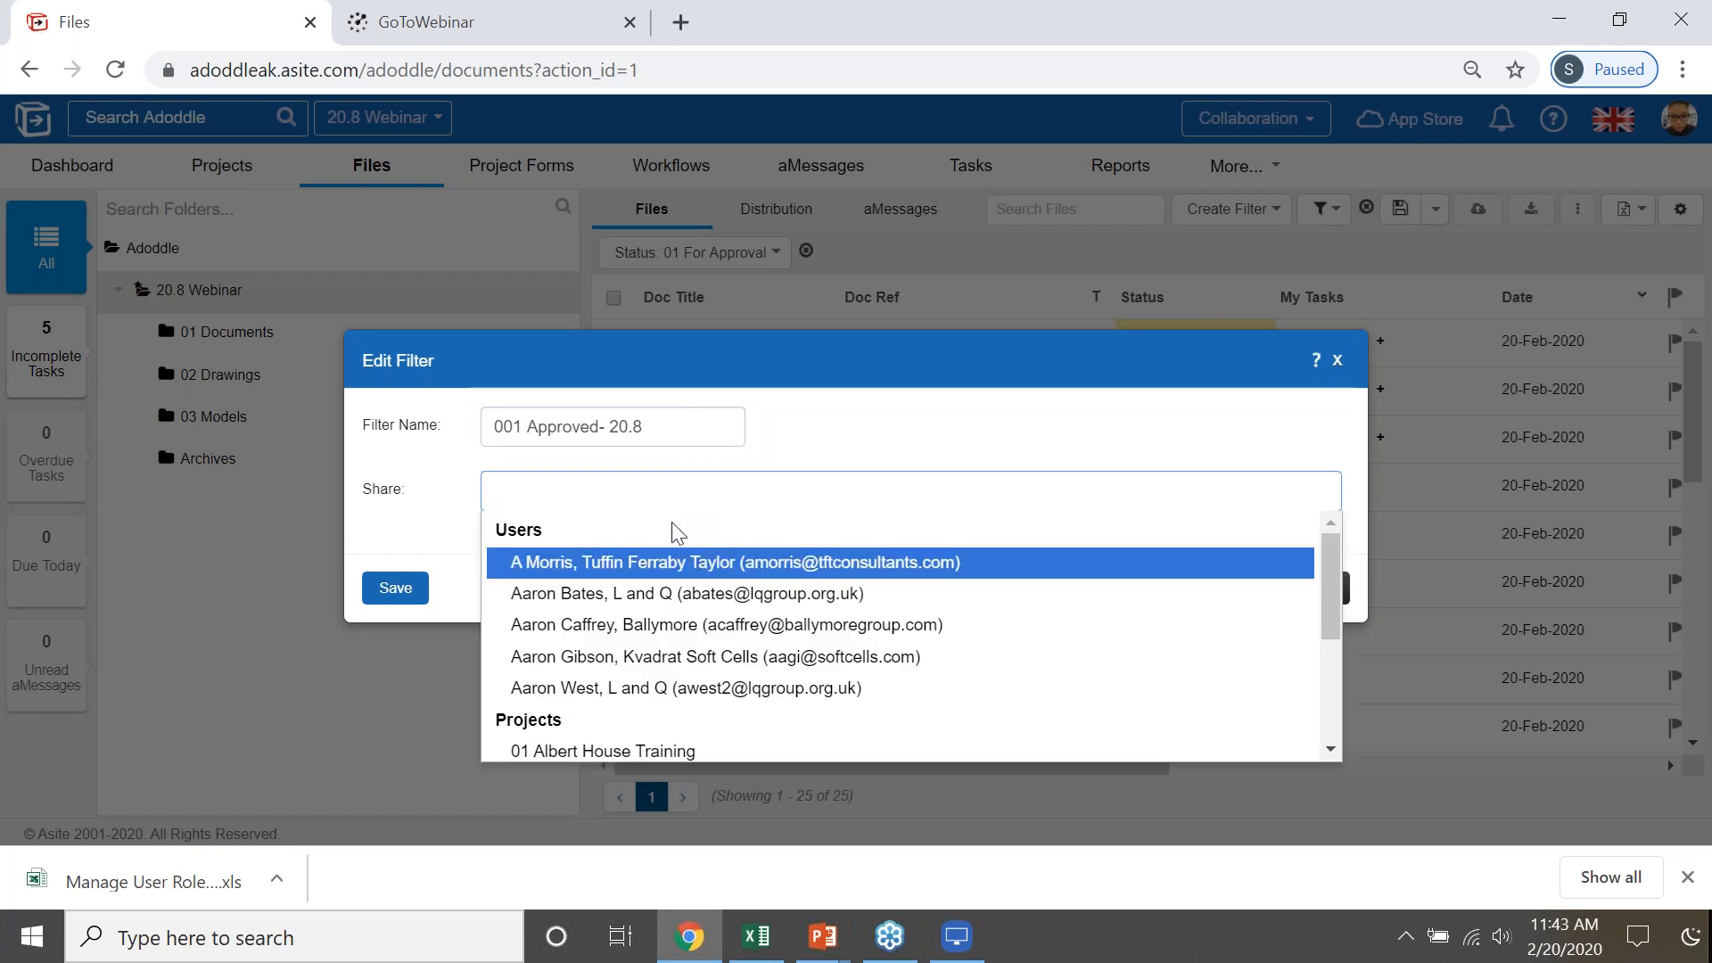
scroll(731, 655, "down", 3)
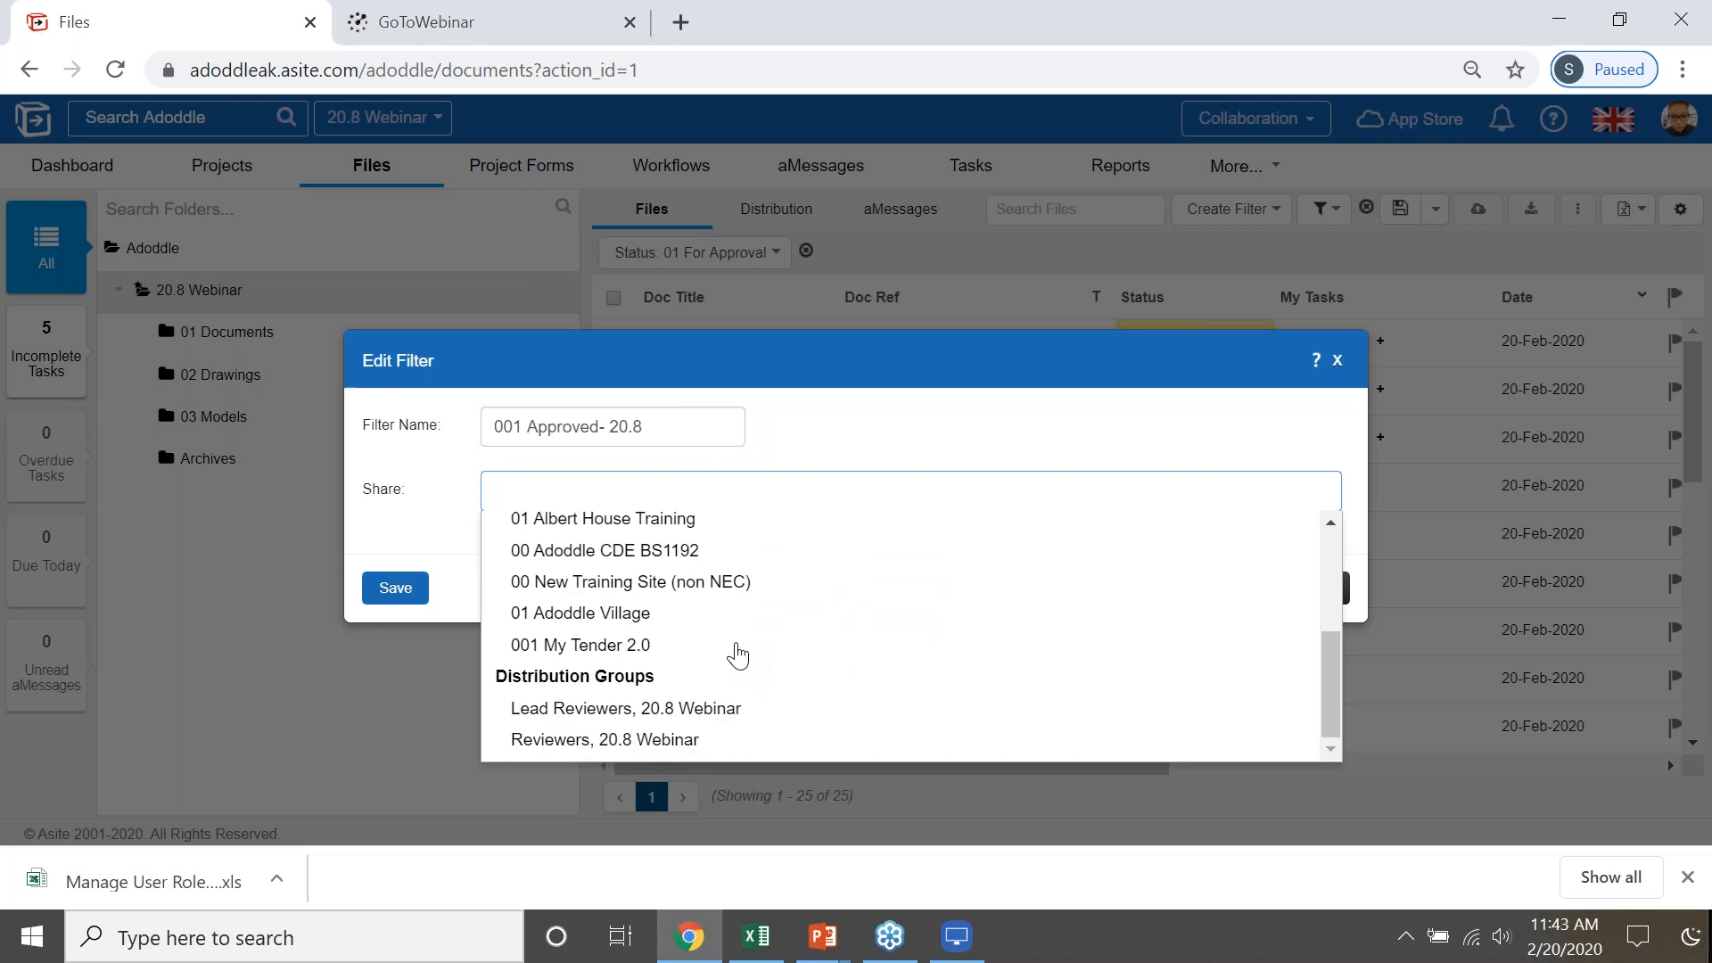
scroll(718, 560, "up", 2)
scroll(719, 560, "down", 2)
- Switch to the PowerPoint slideshow, advance to the Appbuilder Usability & Design slide and return to Chrome
key("alt+Tab")
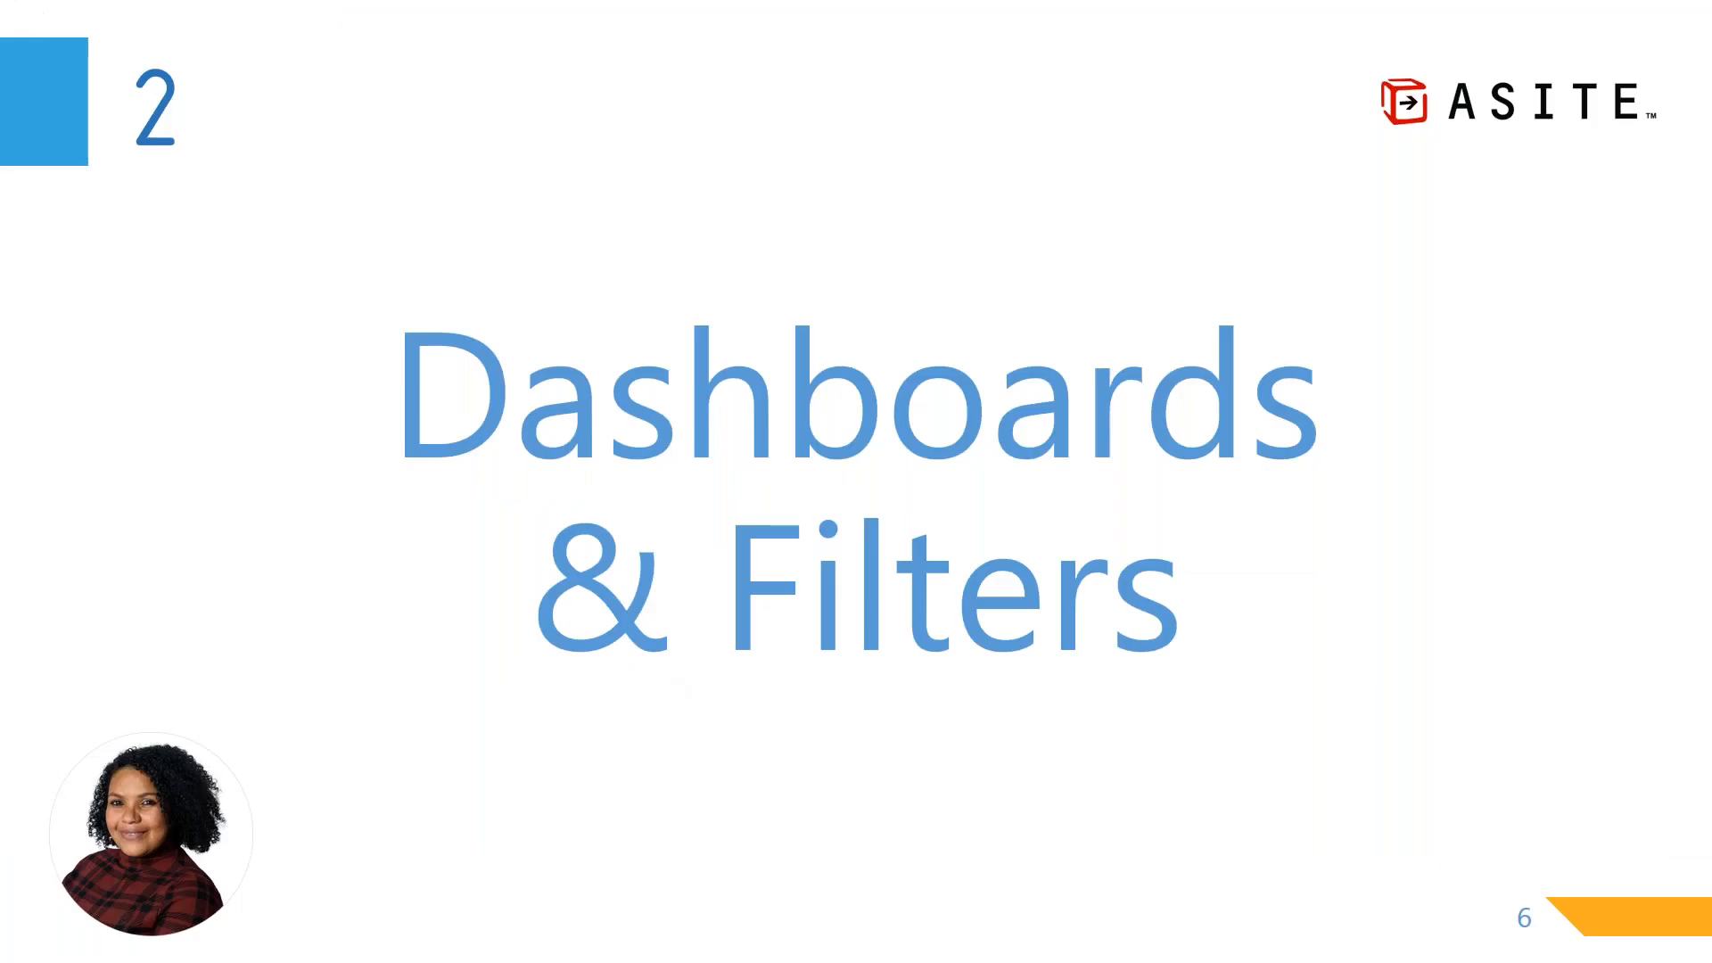
key("Right")
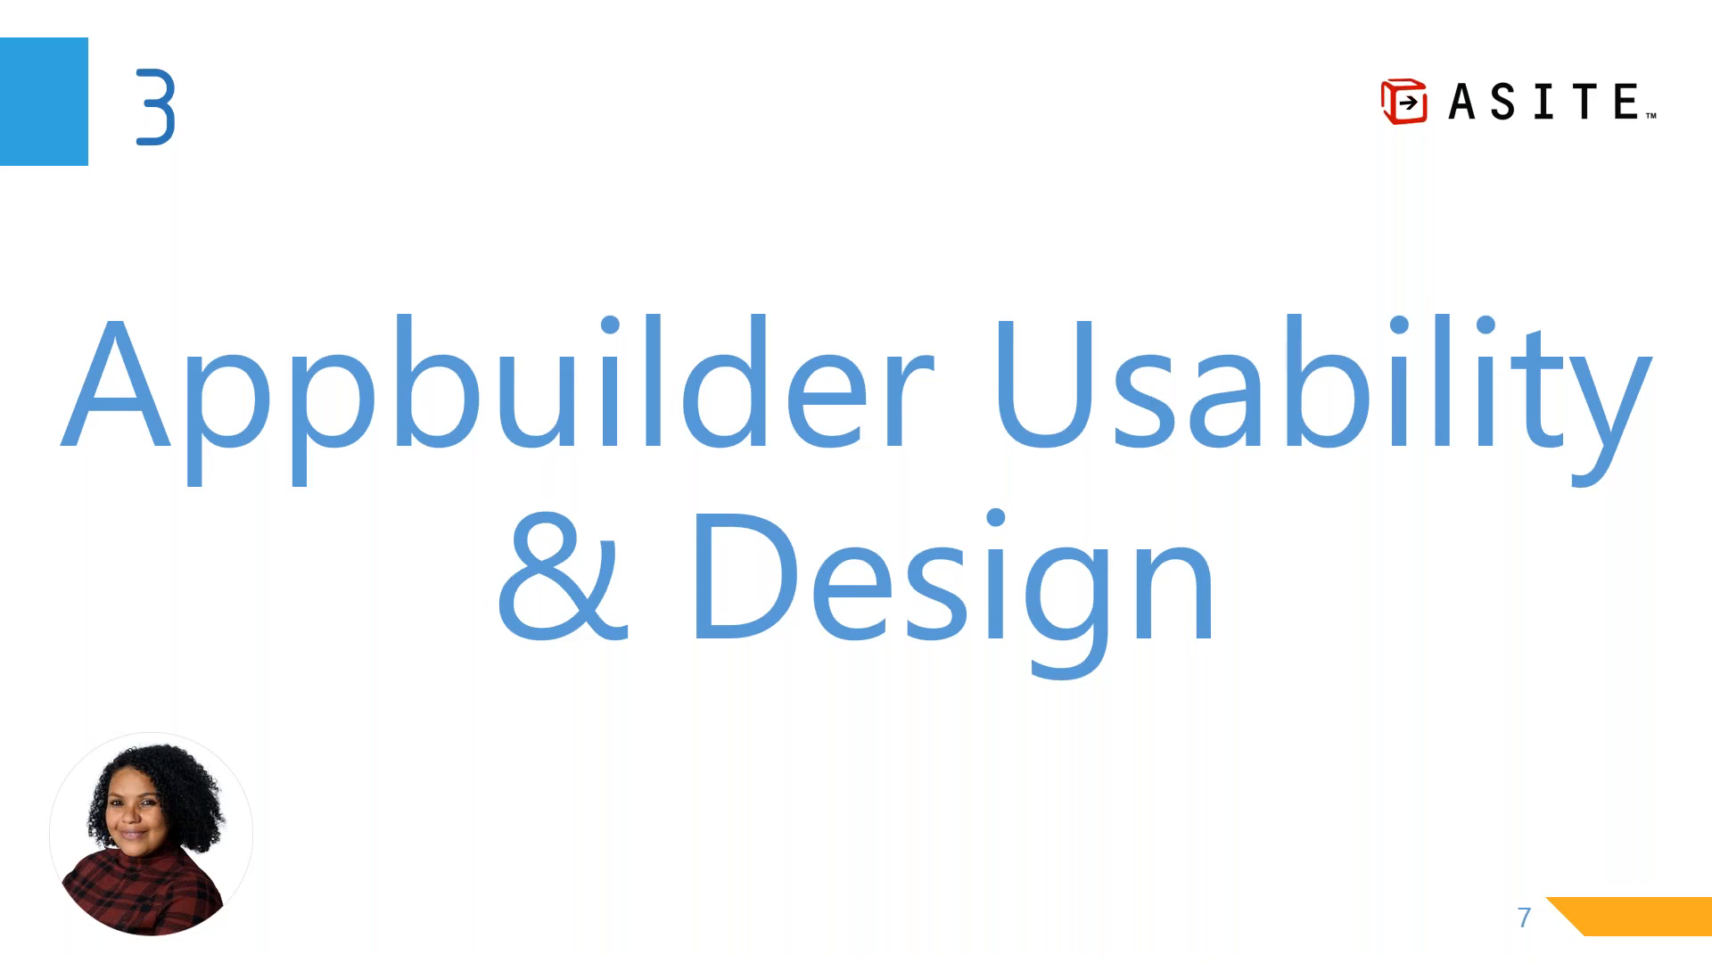
key("alt+Tab")
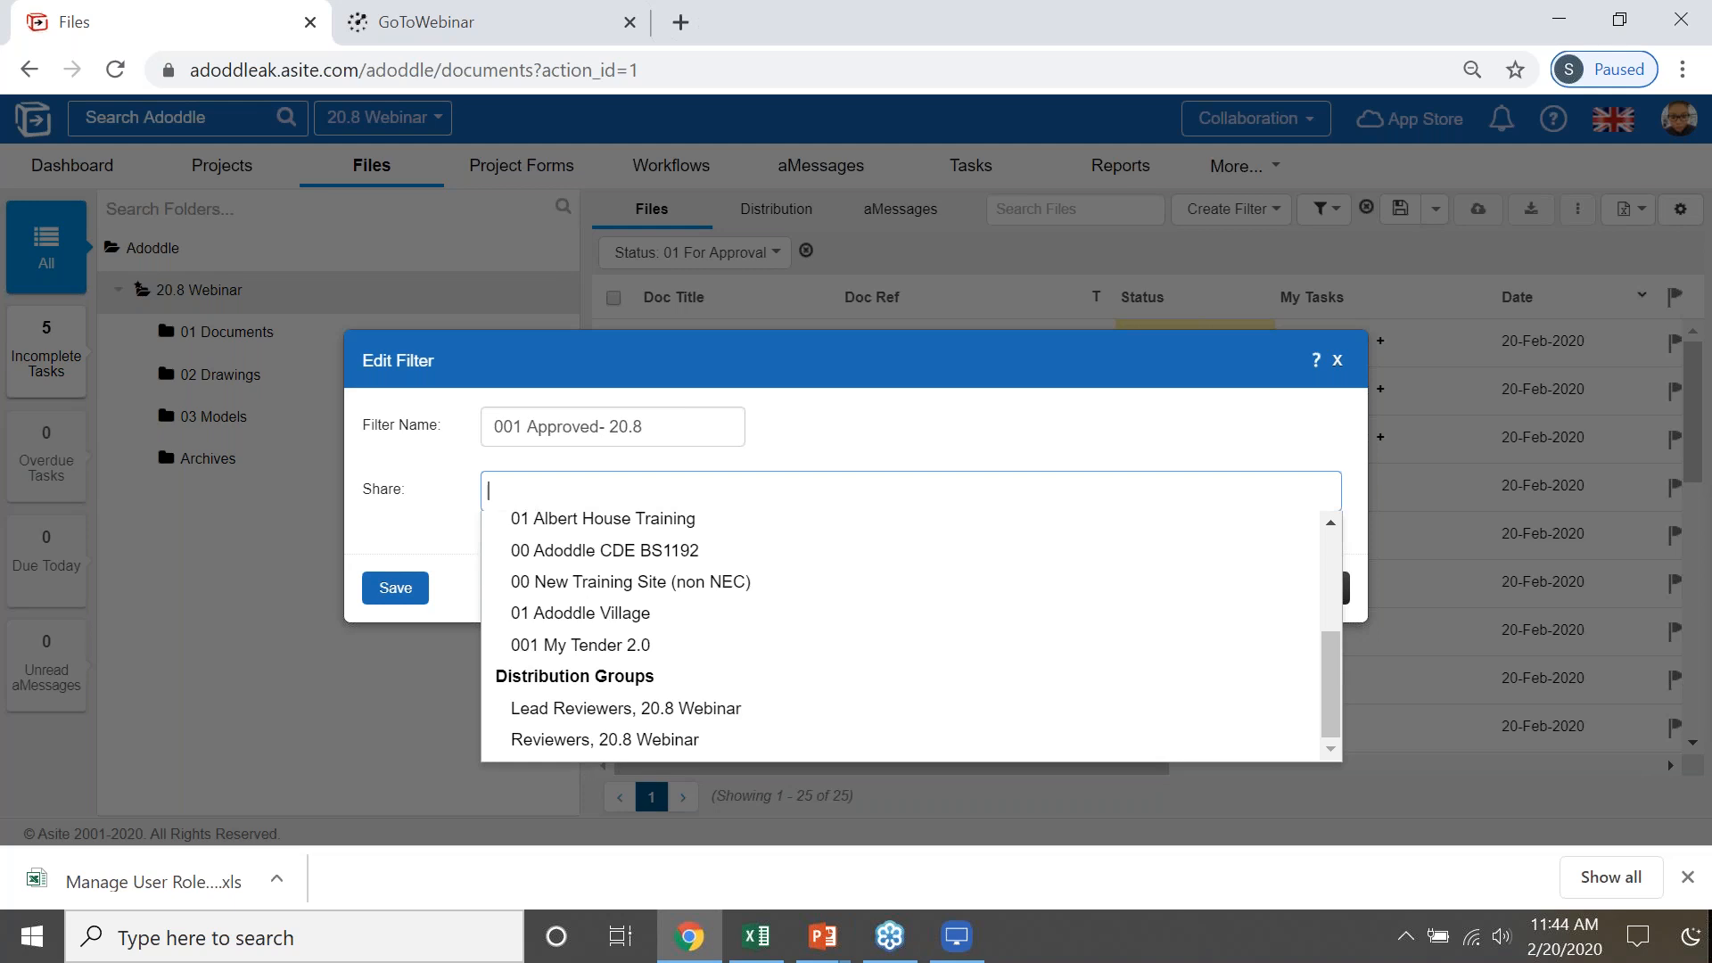
- Close the filter editing without saving and open the app settings list of the 20.8 Webinar project
left_click(1338, 362)
left_click(1338, 362)
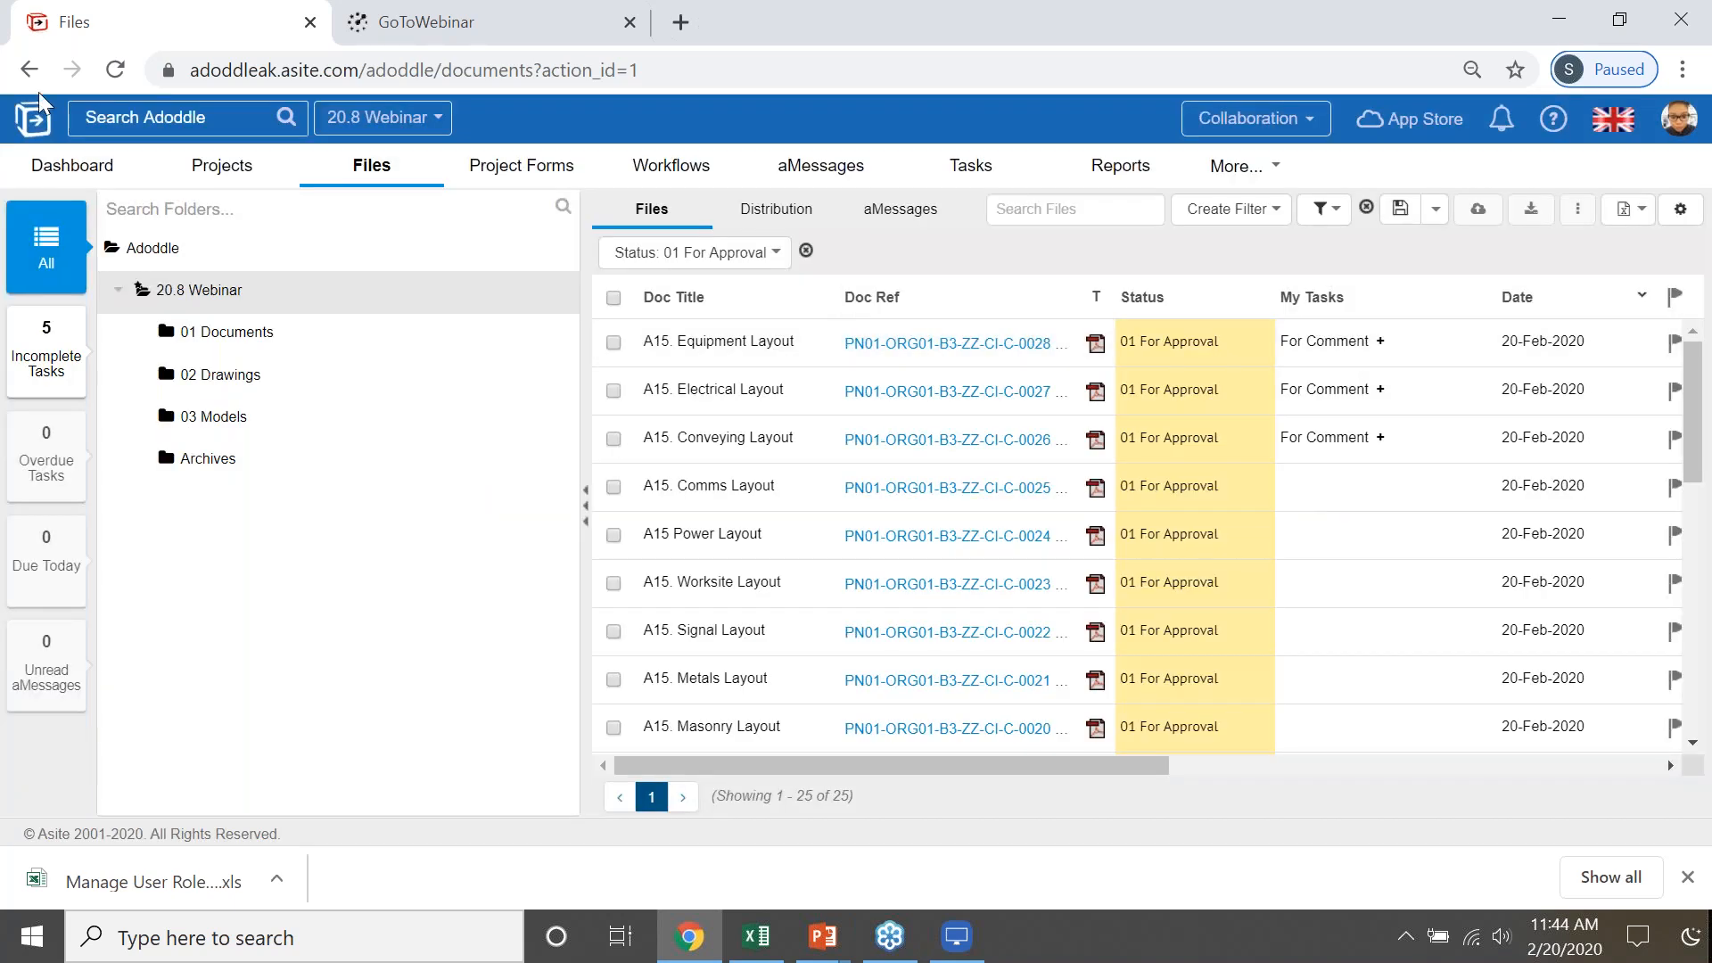
left_click(218, 179)
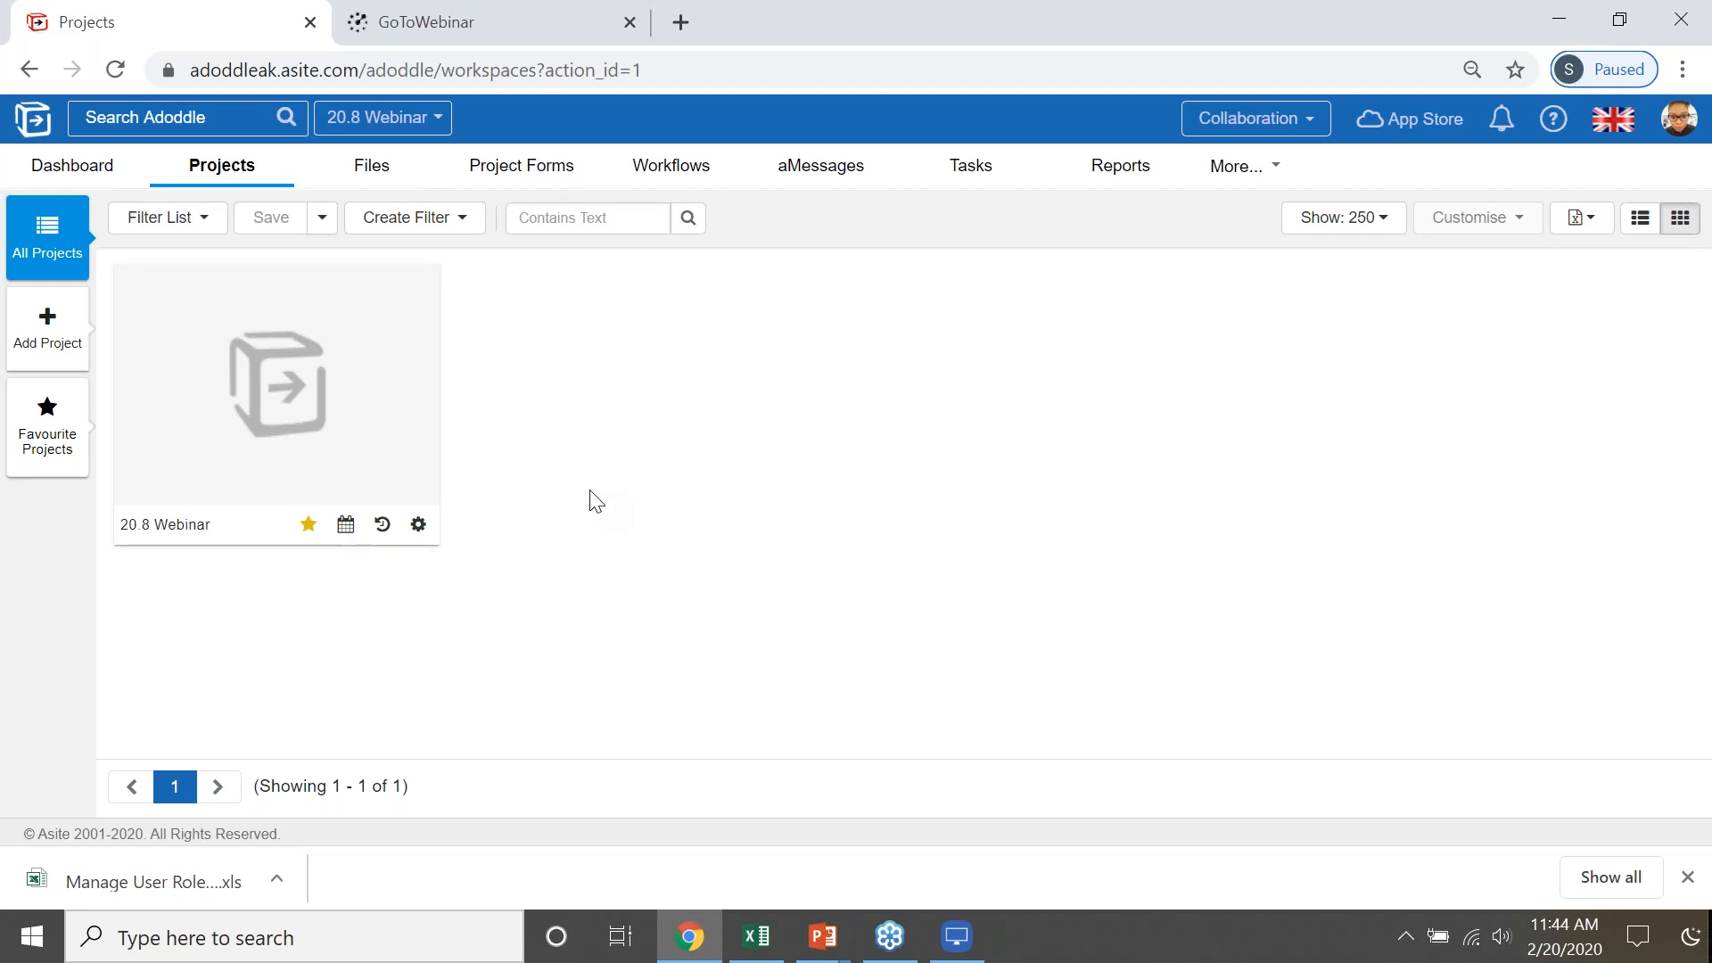
left_click(418, 526)
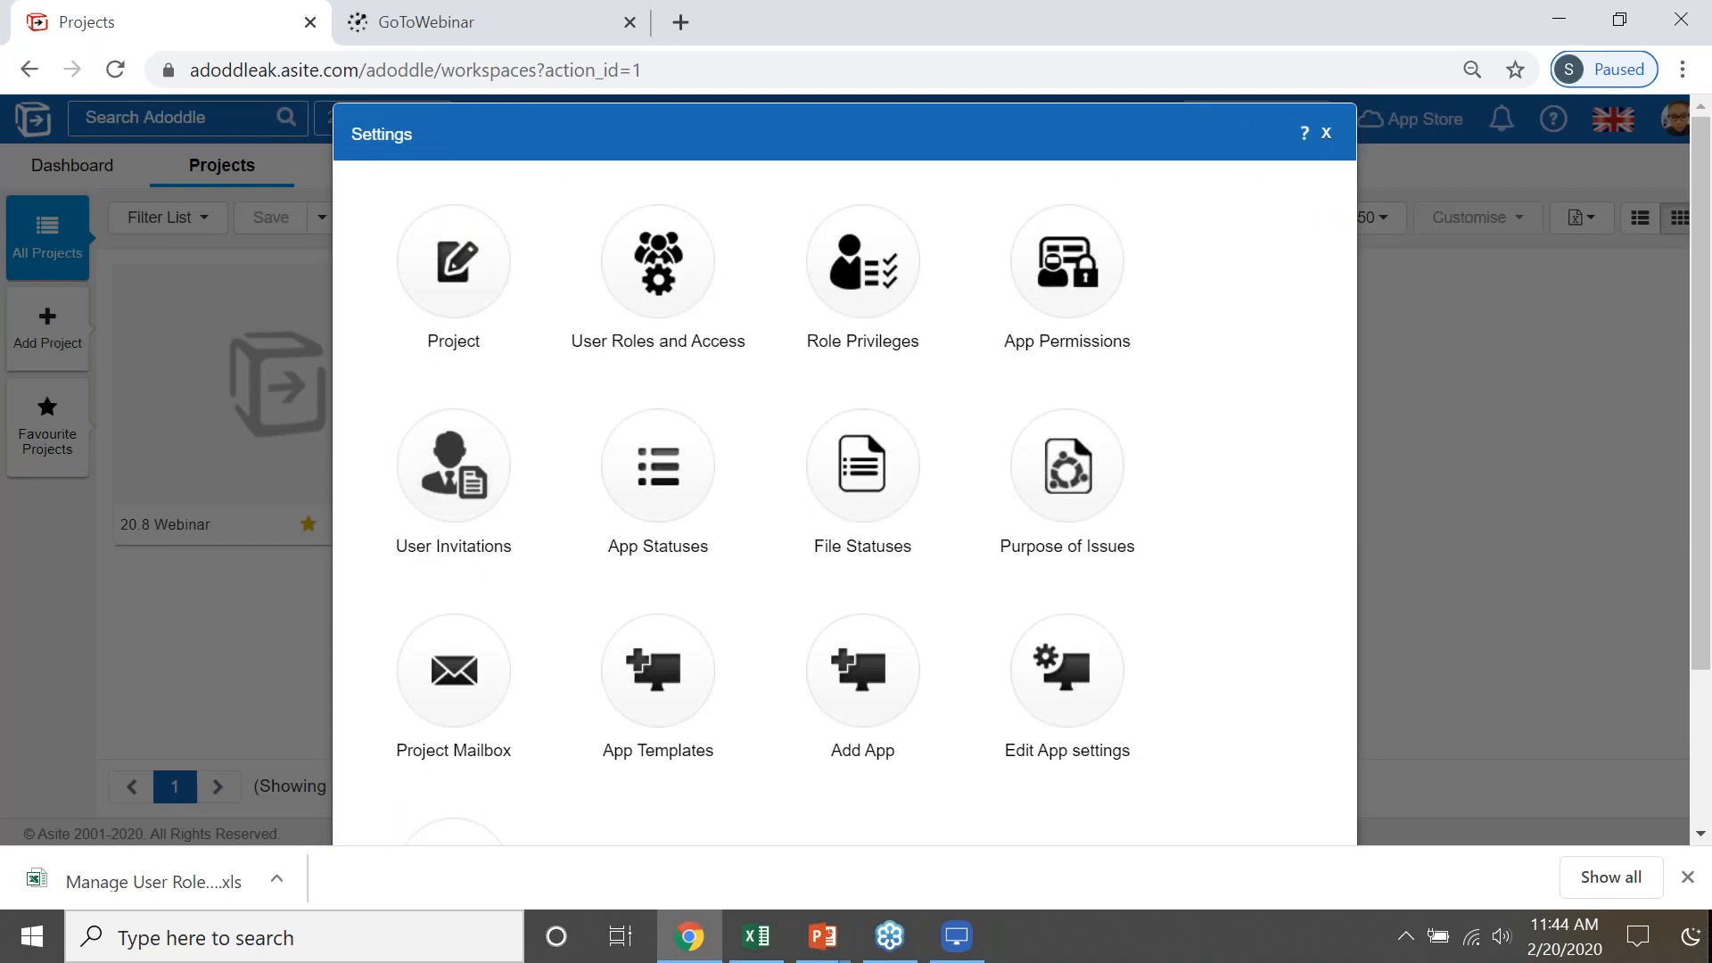
scroll(1182, 550, "down", 1)
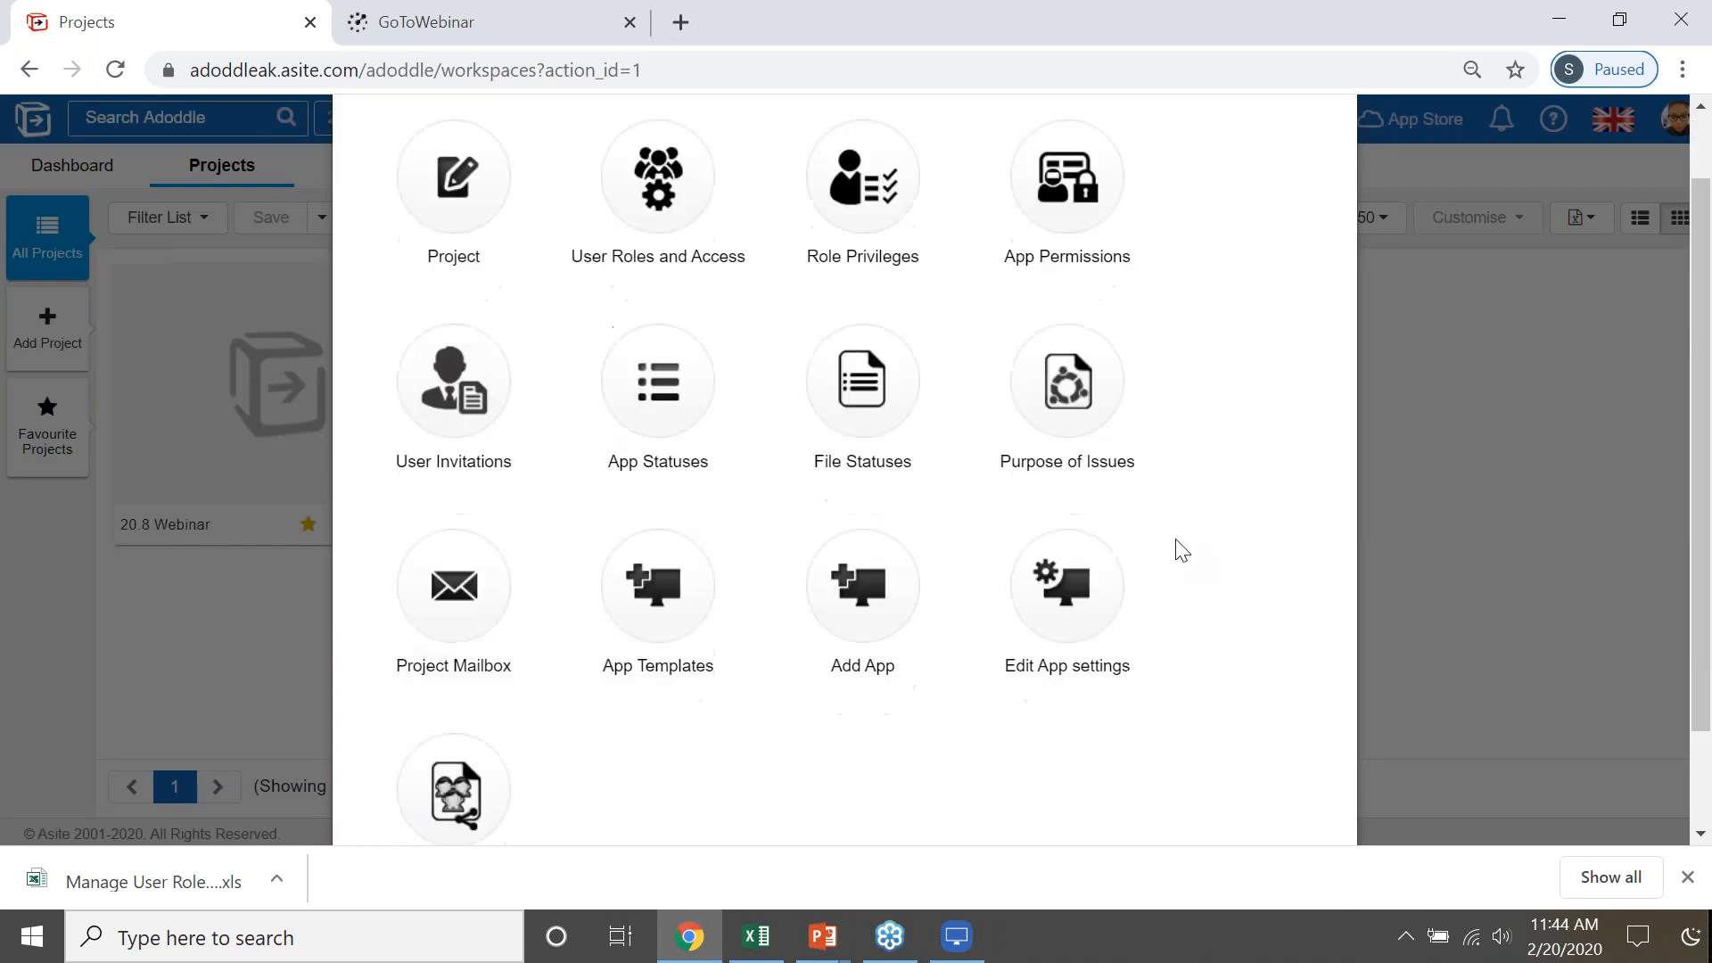
scroll(1181, 550, "down", 1)
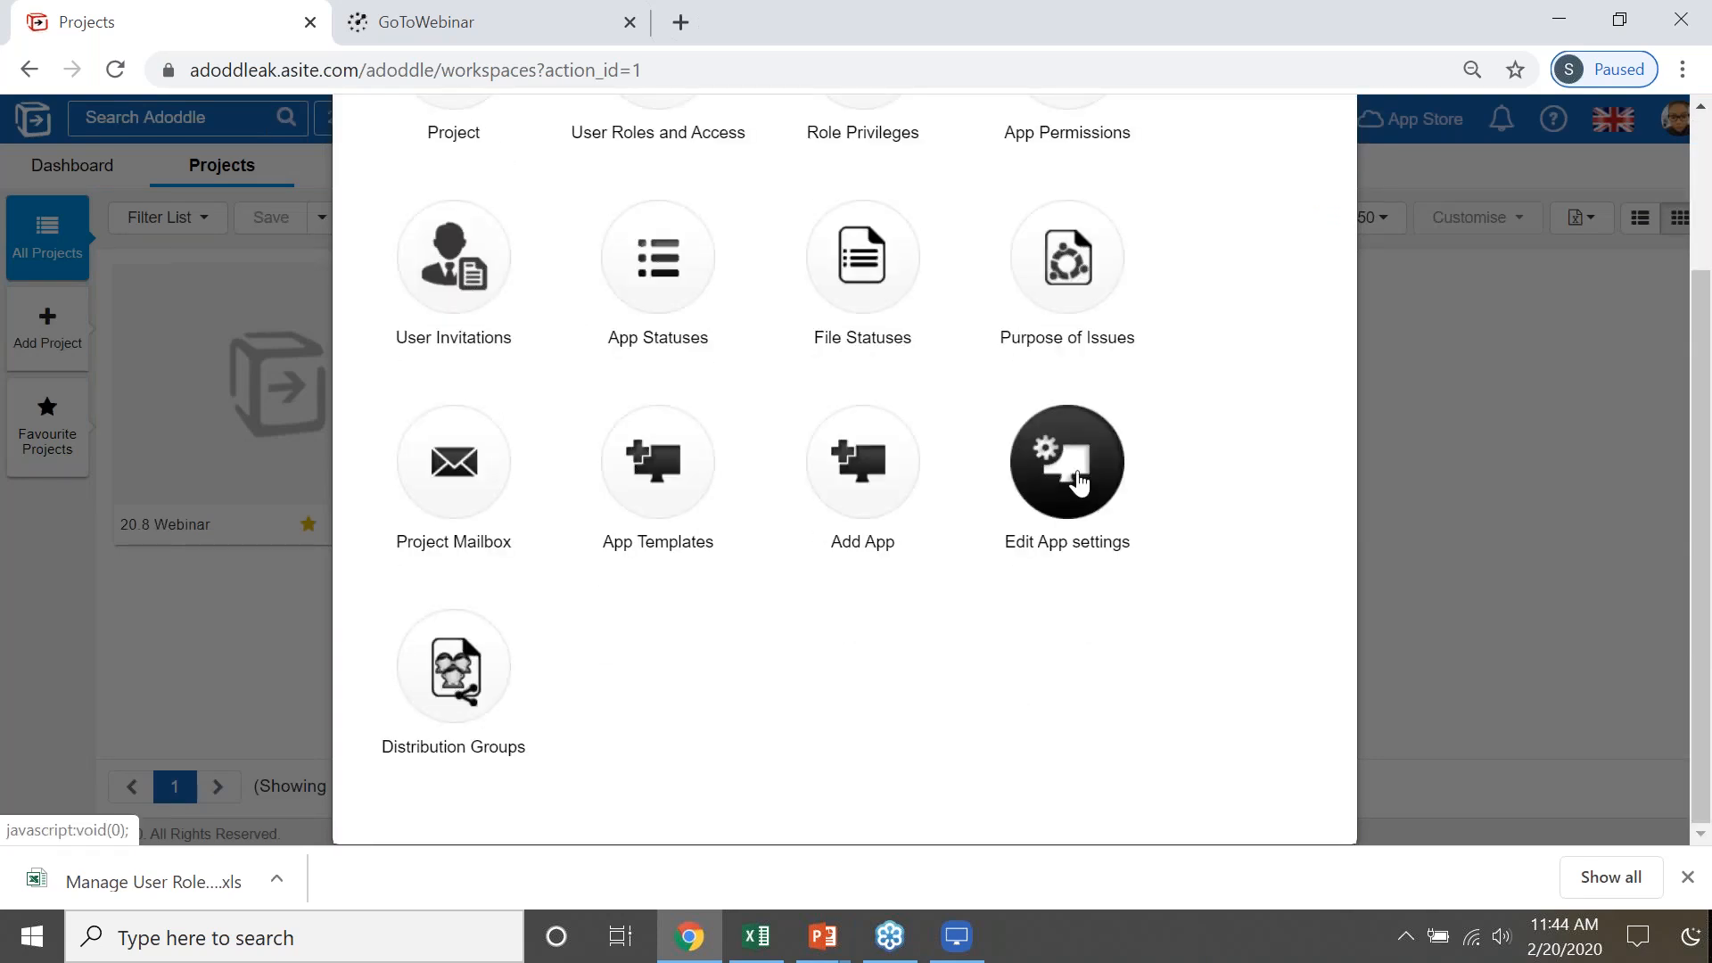
left_click(1079, 481)
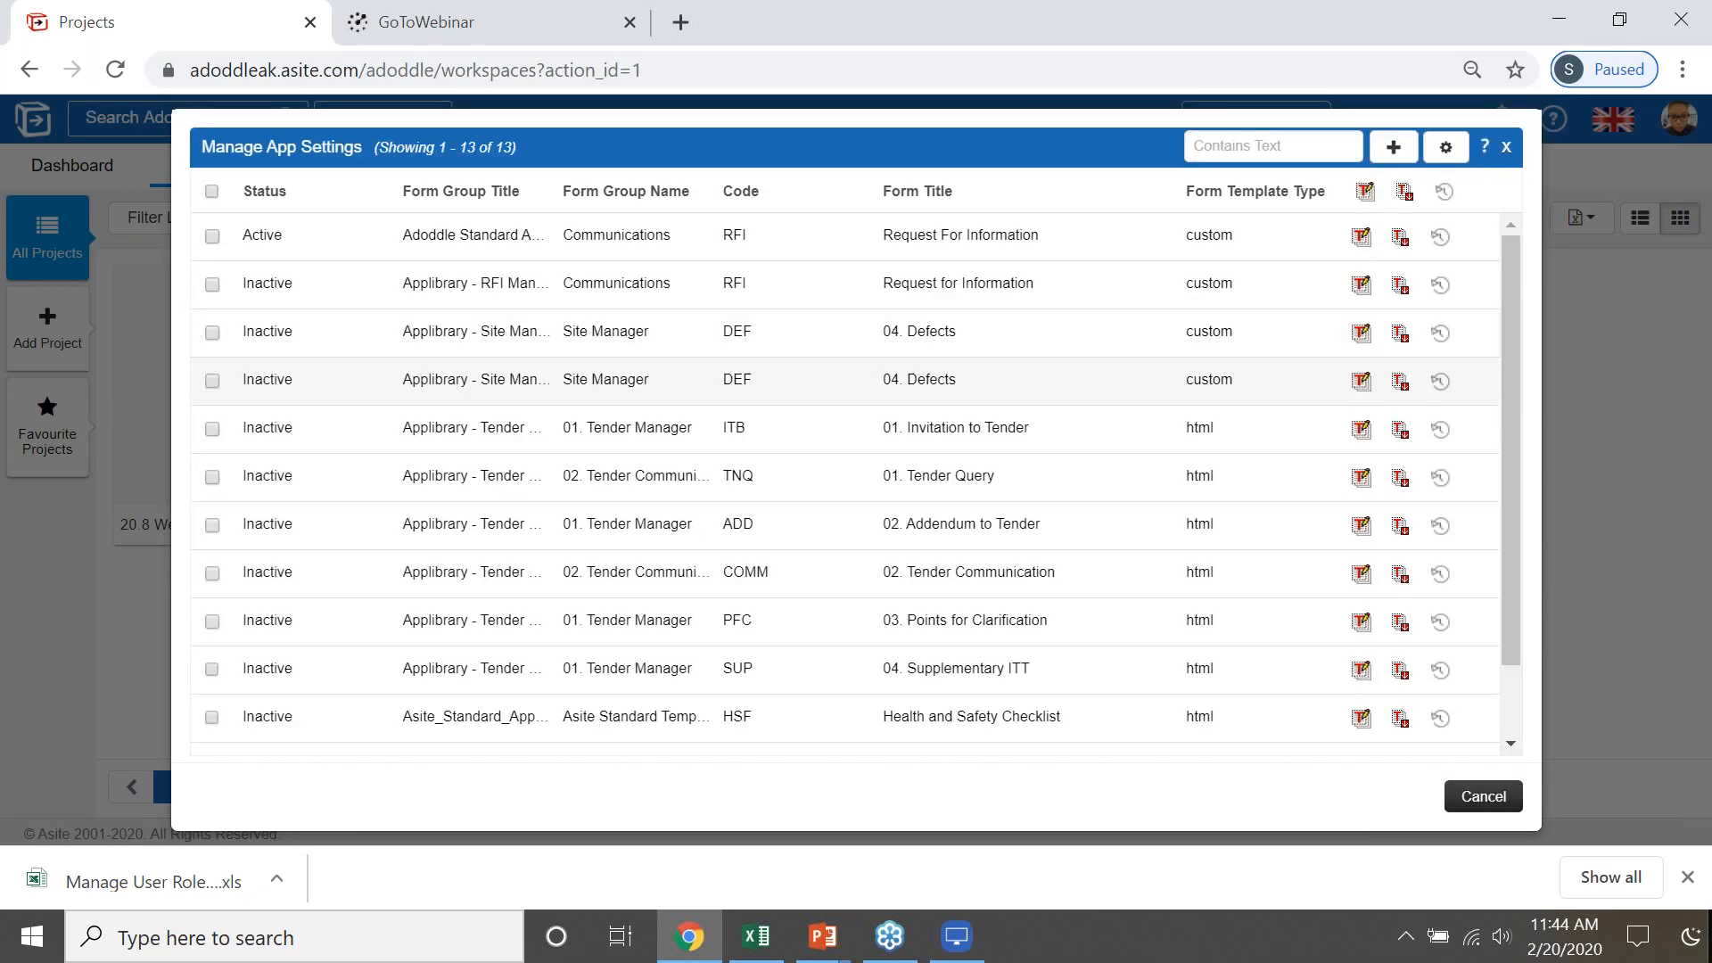
- Open the settings of the Inspection Checklist app and edit its form template in AppBuilder
scroll(671, 490, "down", 1)
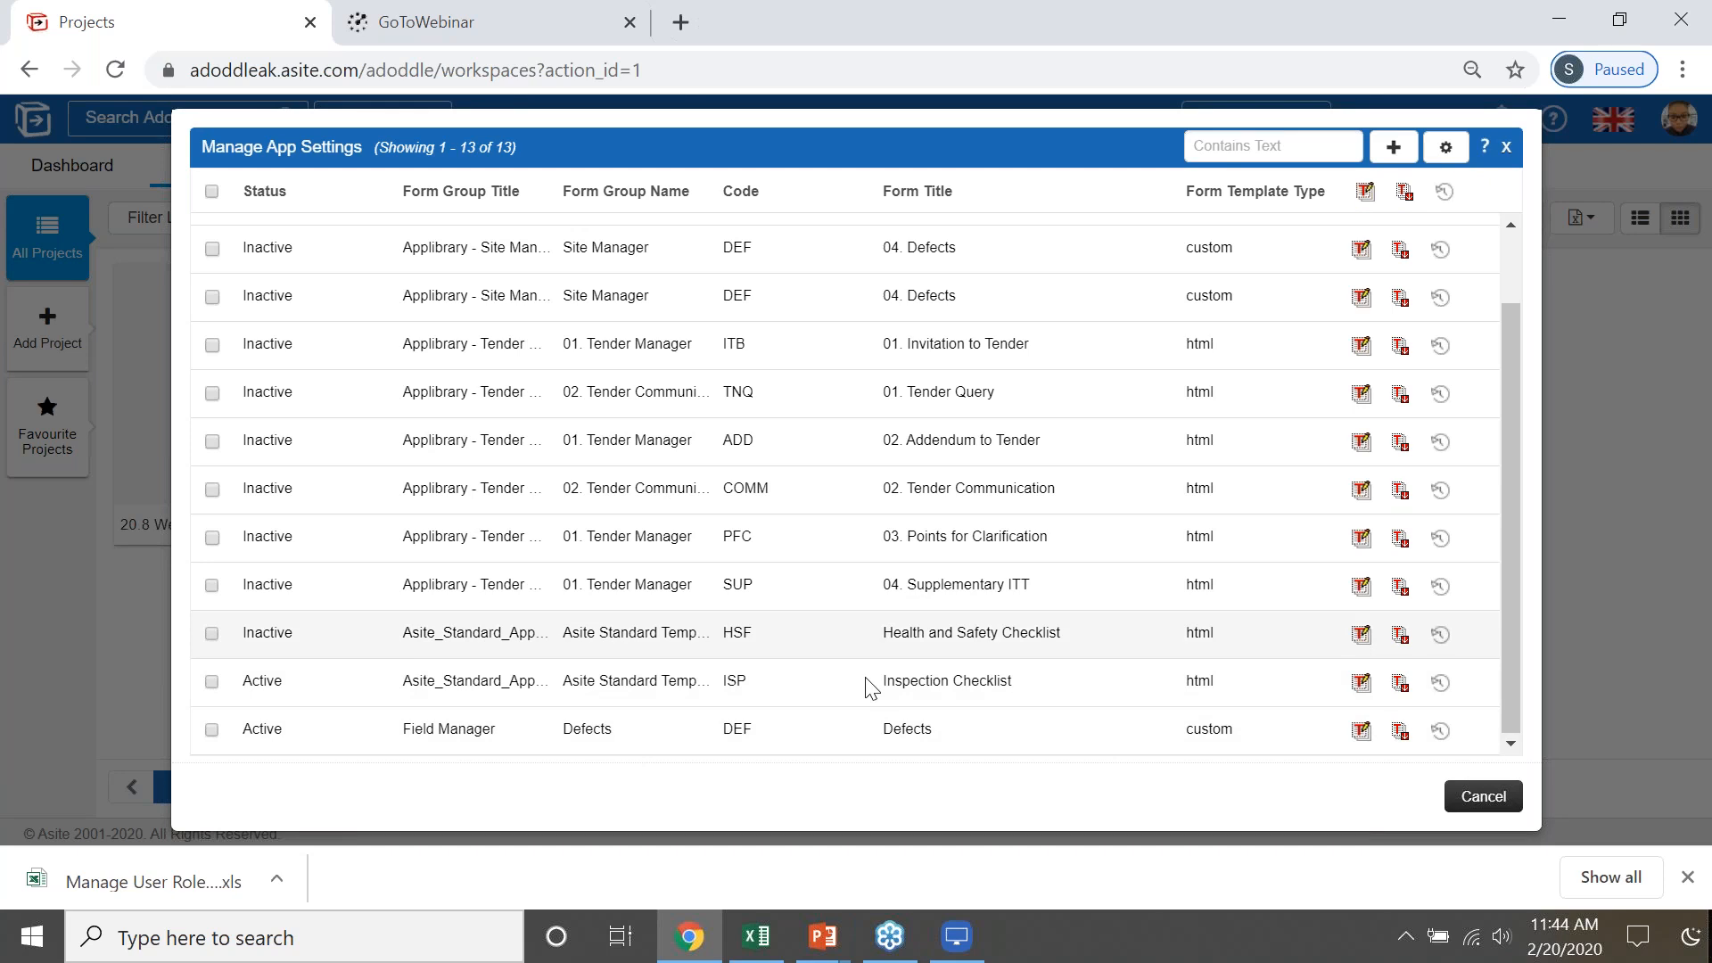
left_click(1361, 685)
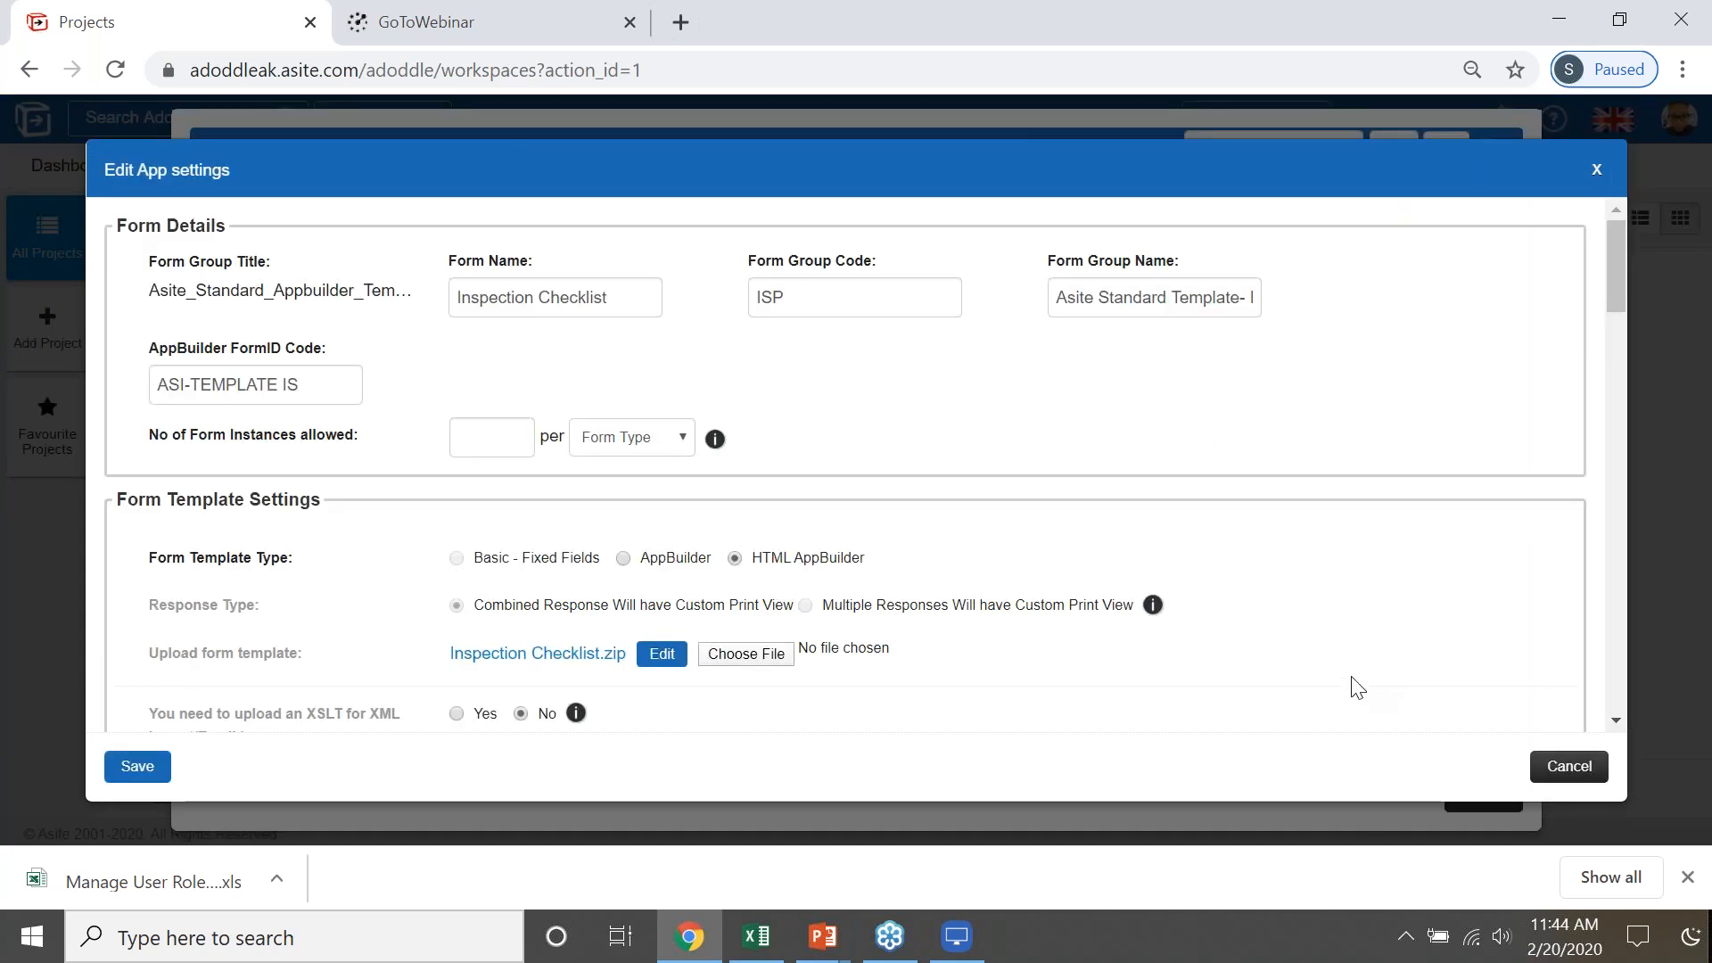
scroll(870, 529, "down", 2)
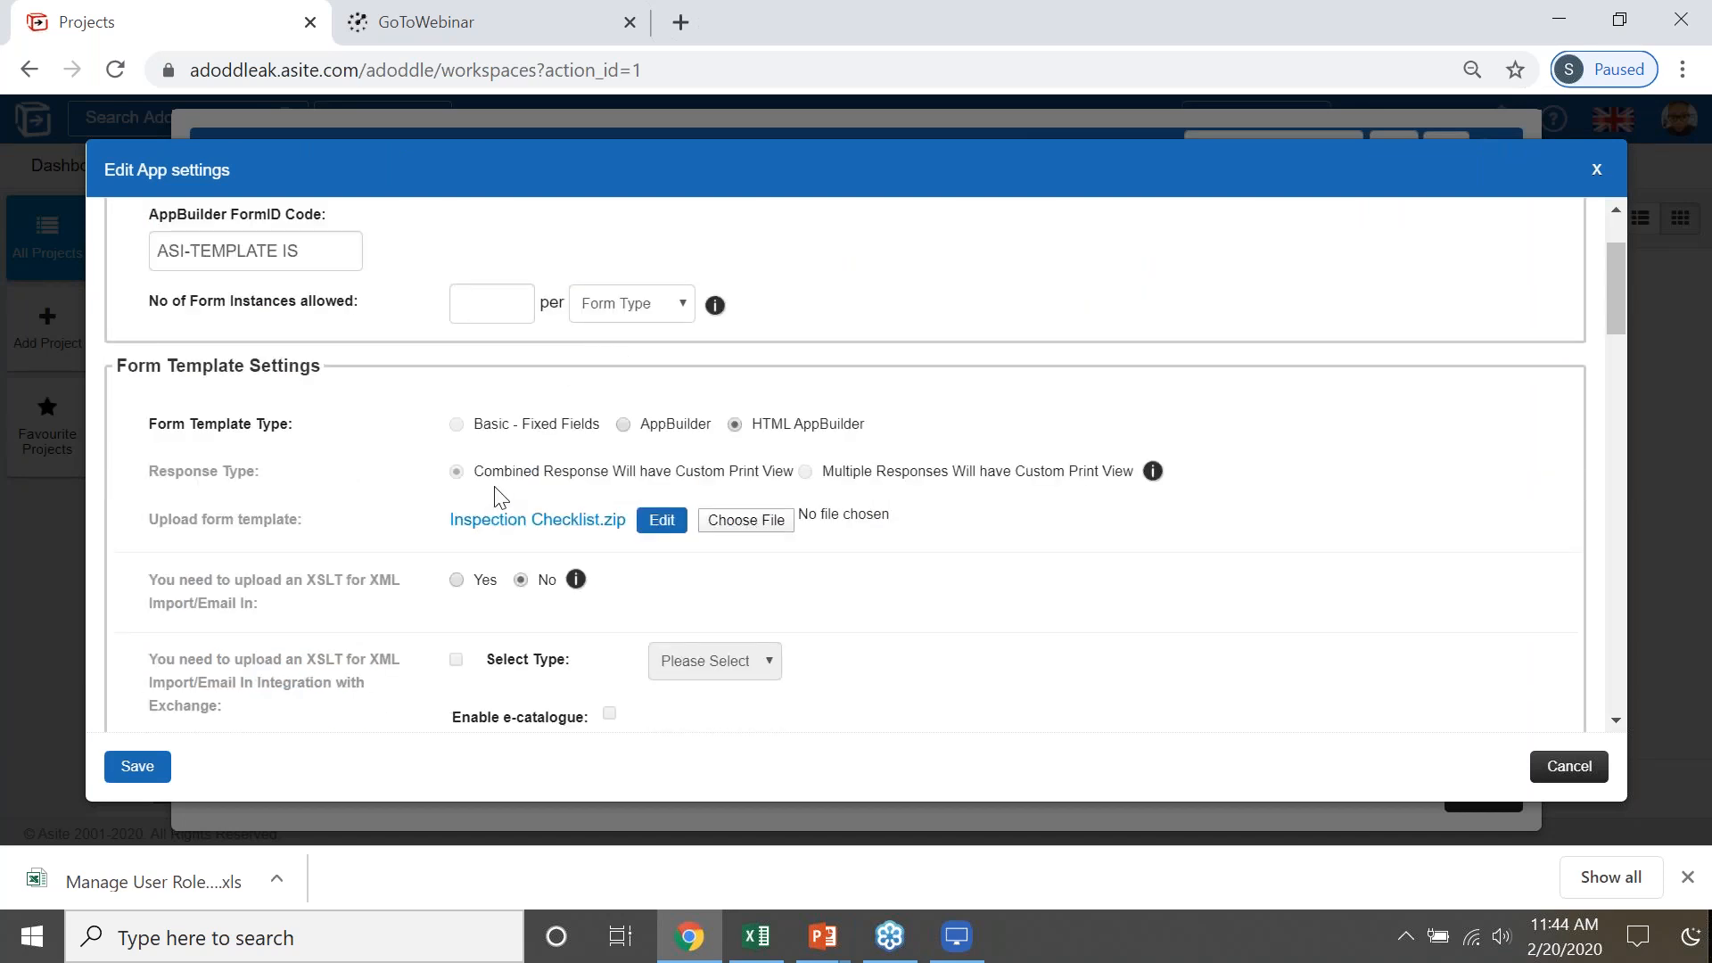
left_click(661, 526)
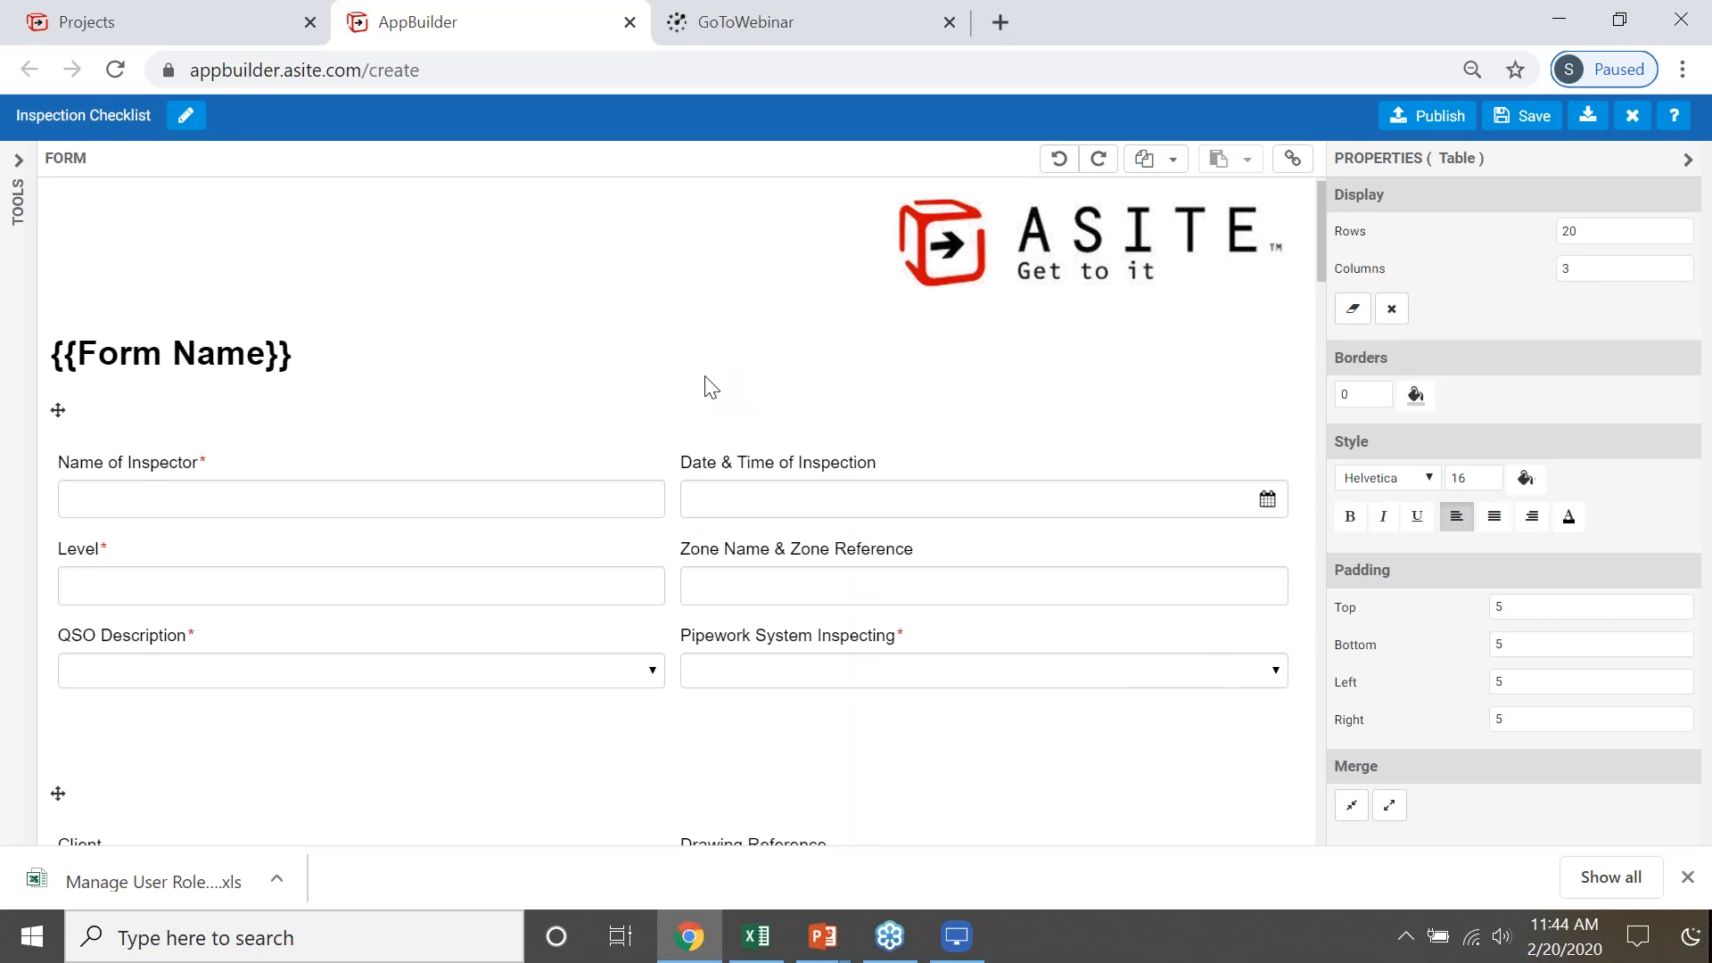
- Select the table holding the Name of Inspector fields, switch its background colour to RGB entry and set red to 18
left_click(713, 443)
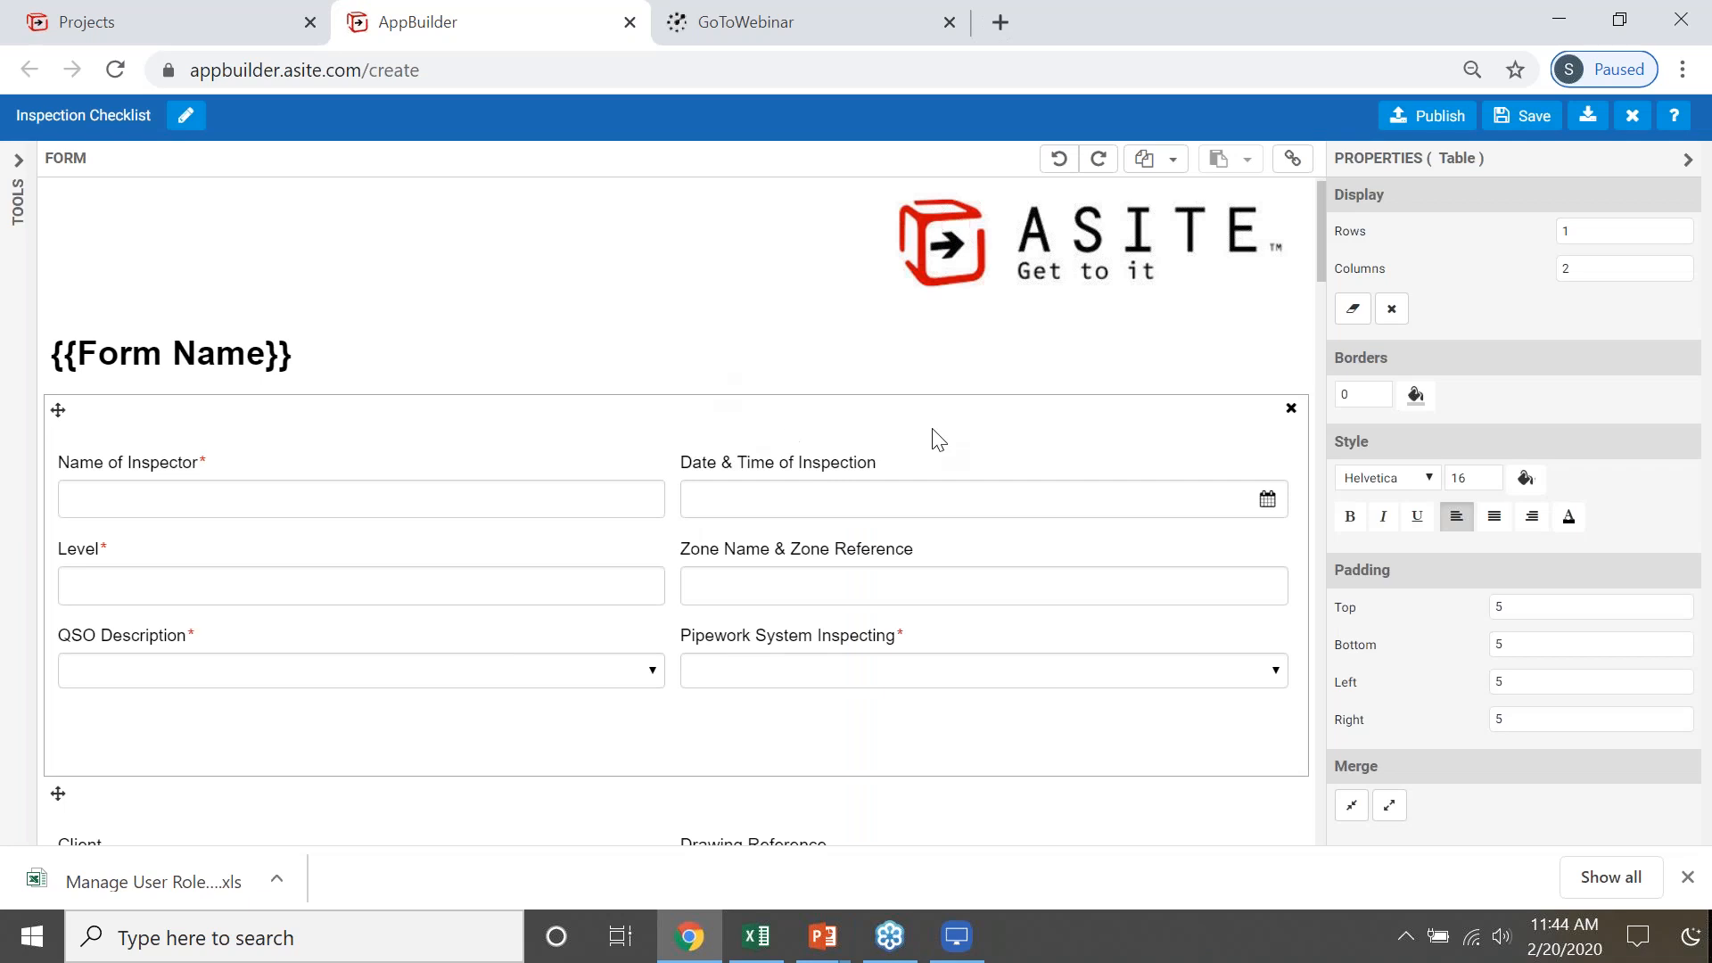
left_click(1523, 482)
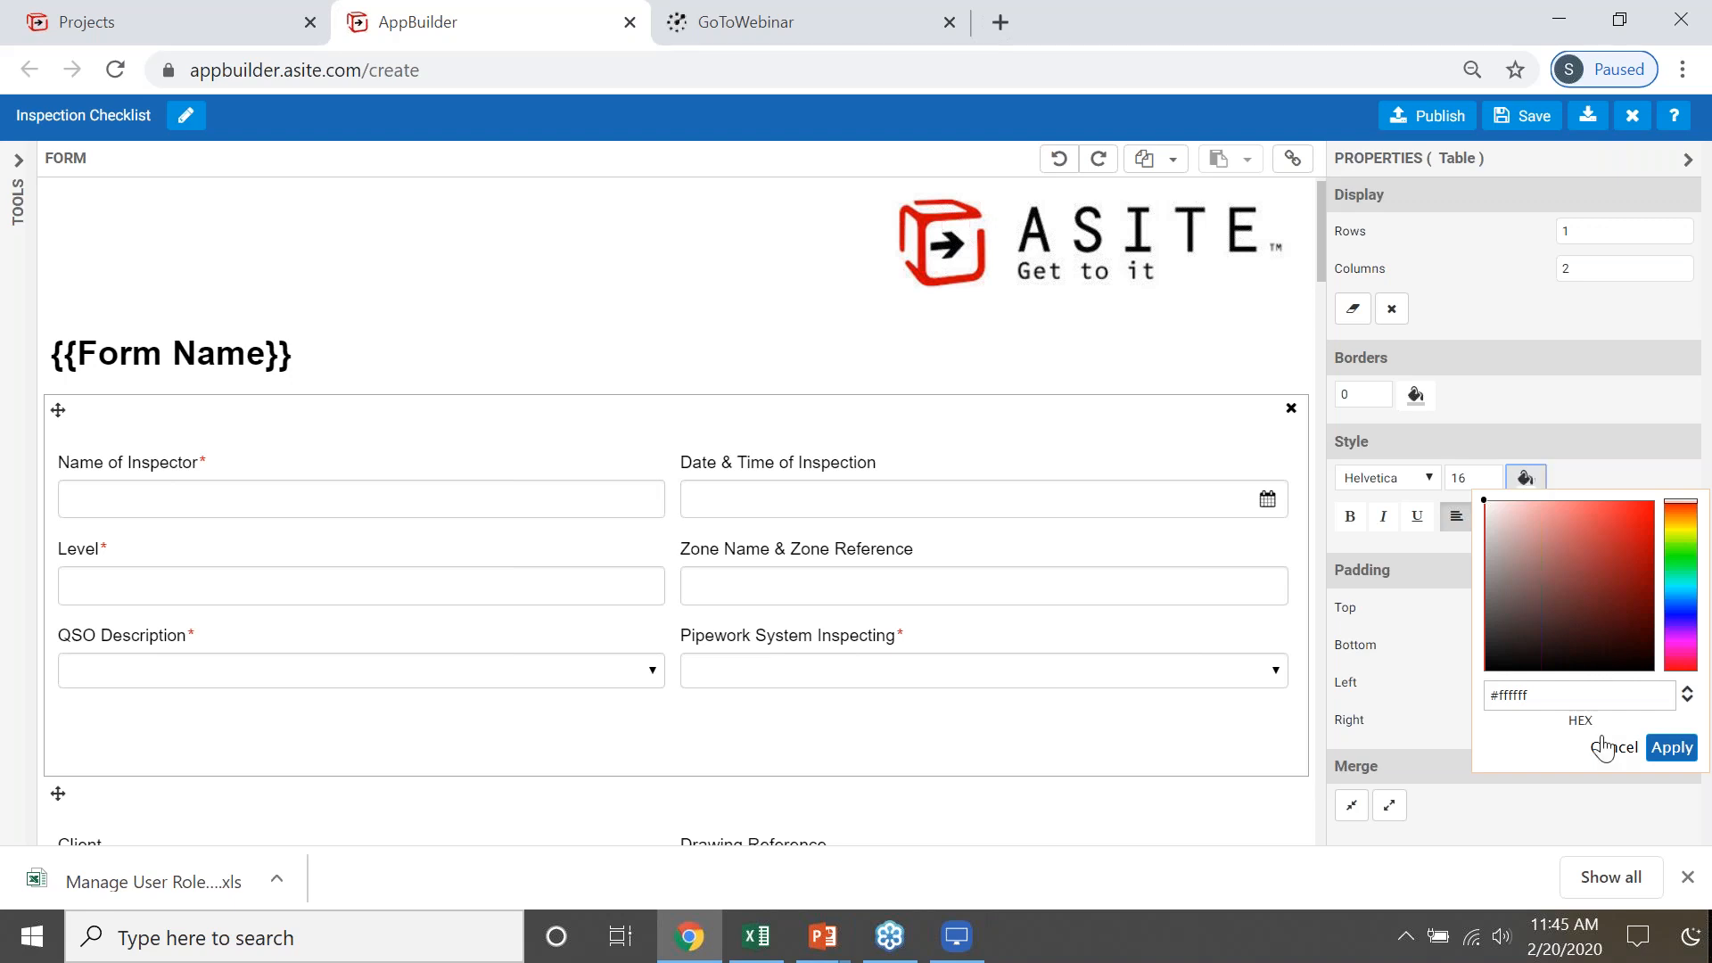
left_click(1634, 705)
left_click(1687, 699)
left_click(1530, 690)
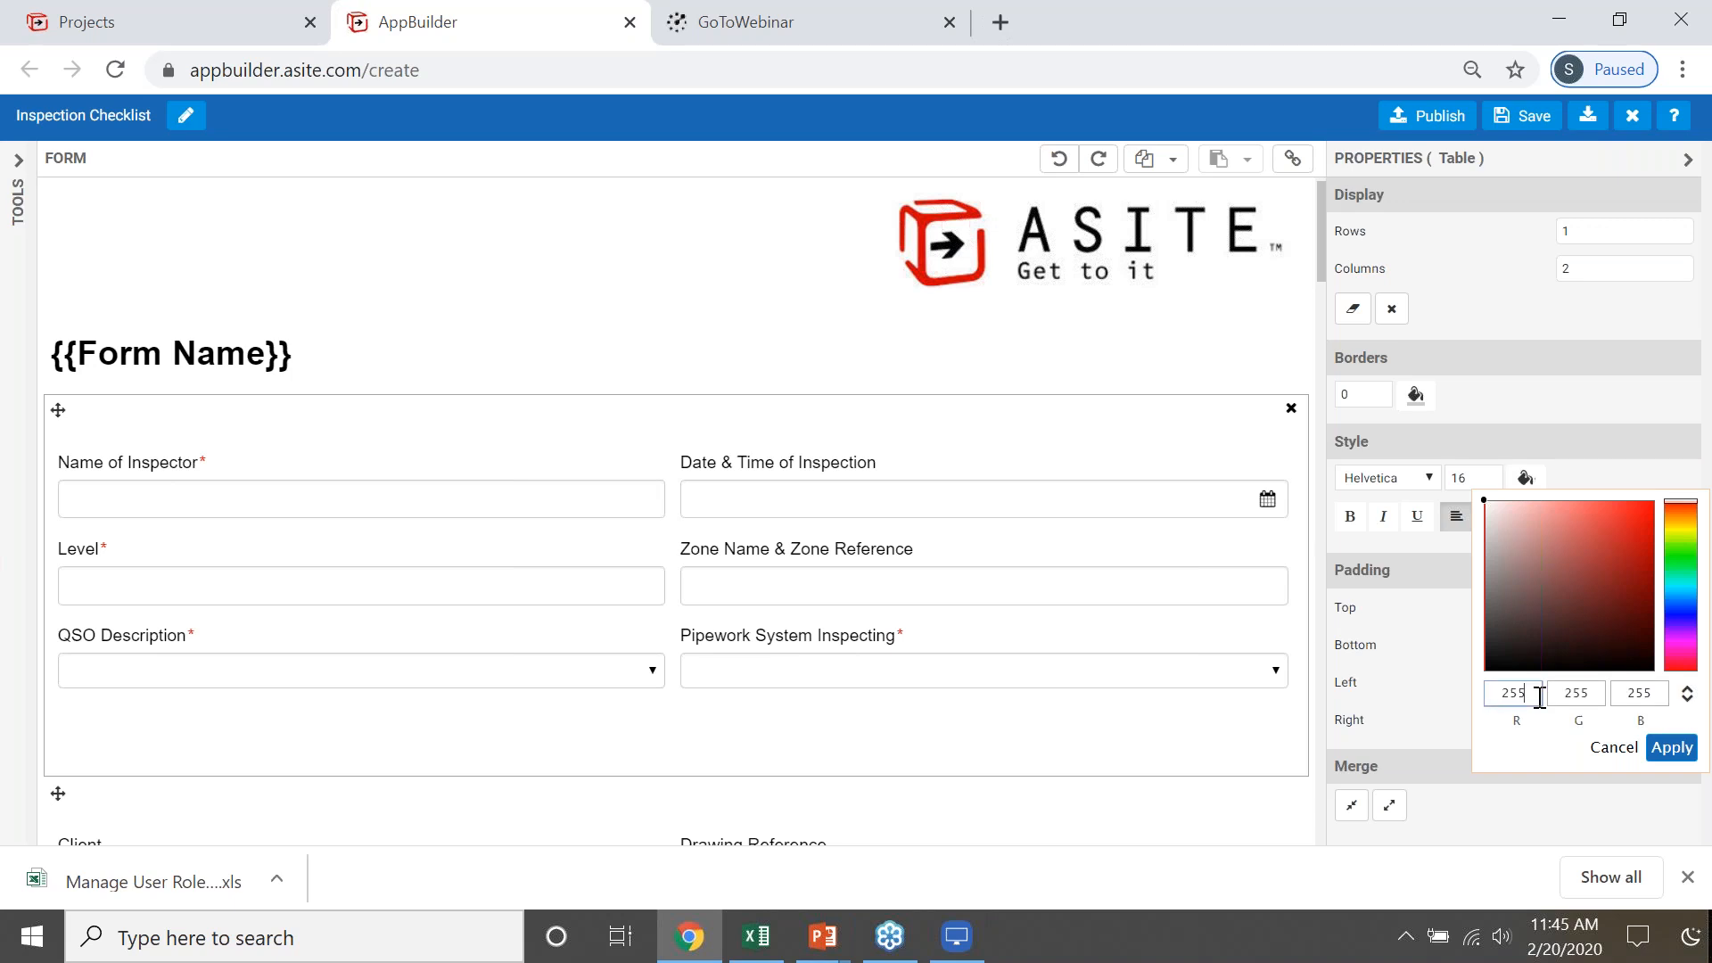
key("BackSpace")
key("BackSpace")
key("BackSpace")
type("18")
- Set the table background colour's green to 111 and blue to 180 and apply the colour
left_click(1600, 692)
key("BackSpace")
key("BackSpace")
key("BackSpace")
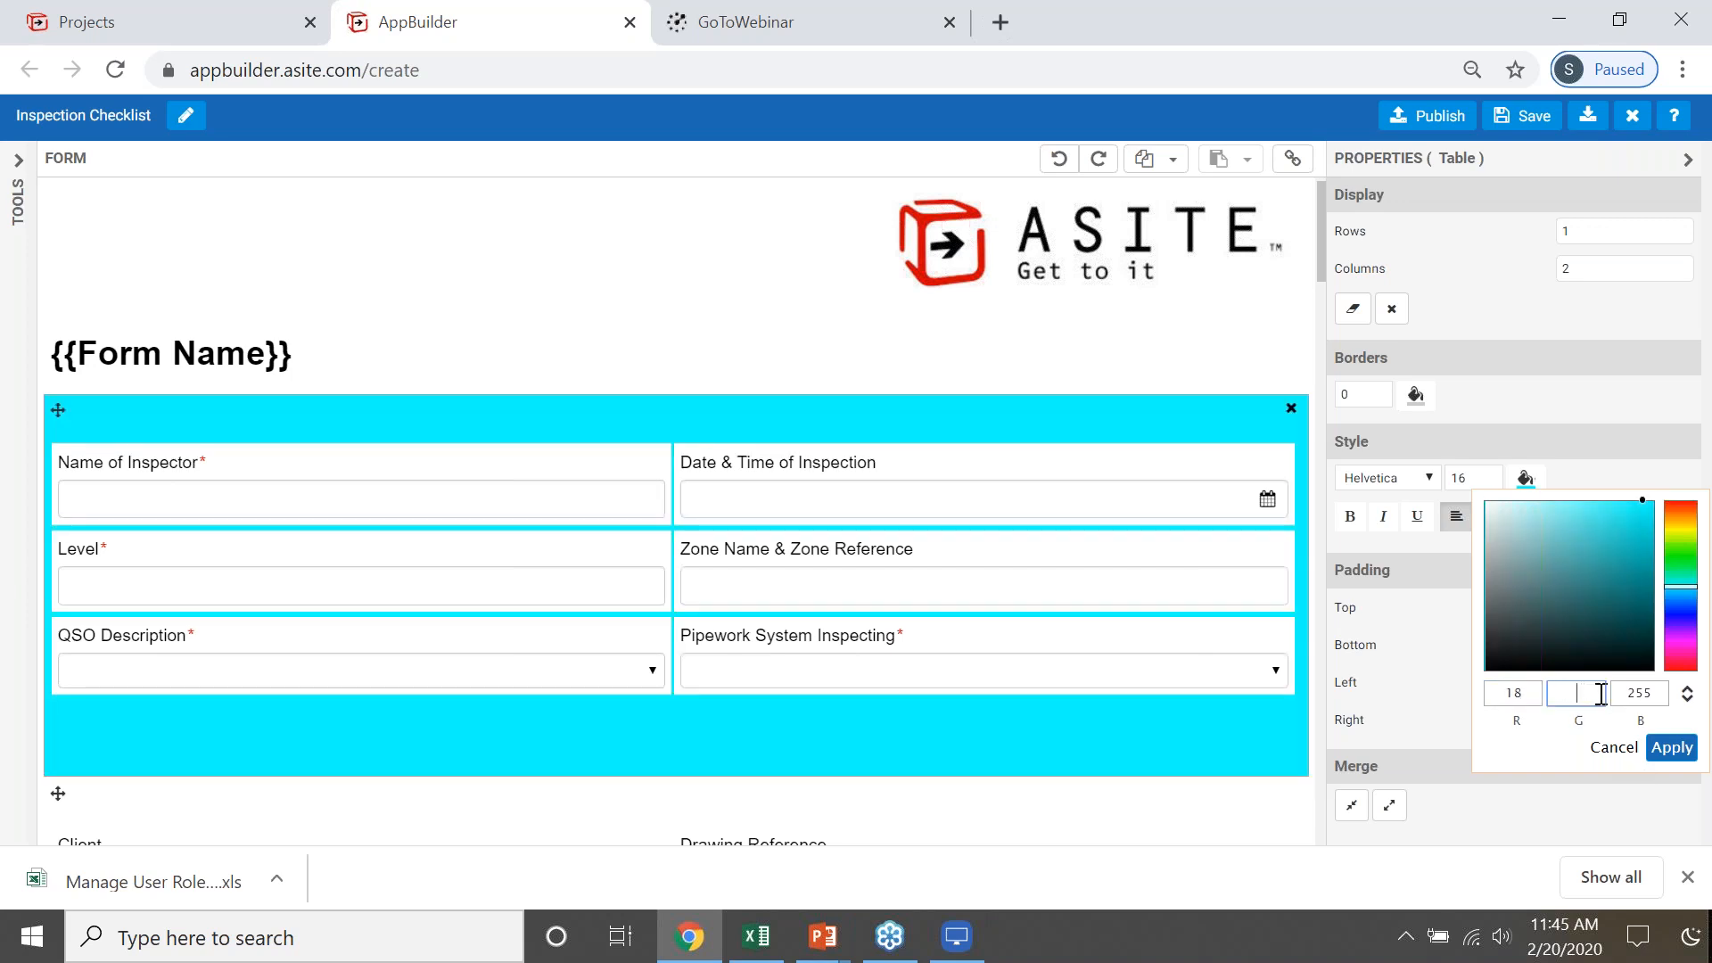
type("111")
left_click(1651, 695)
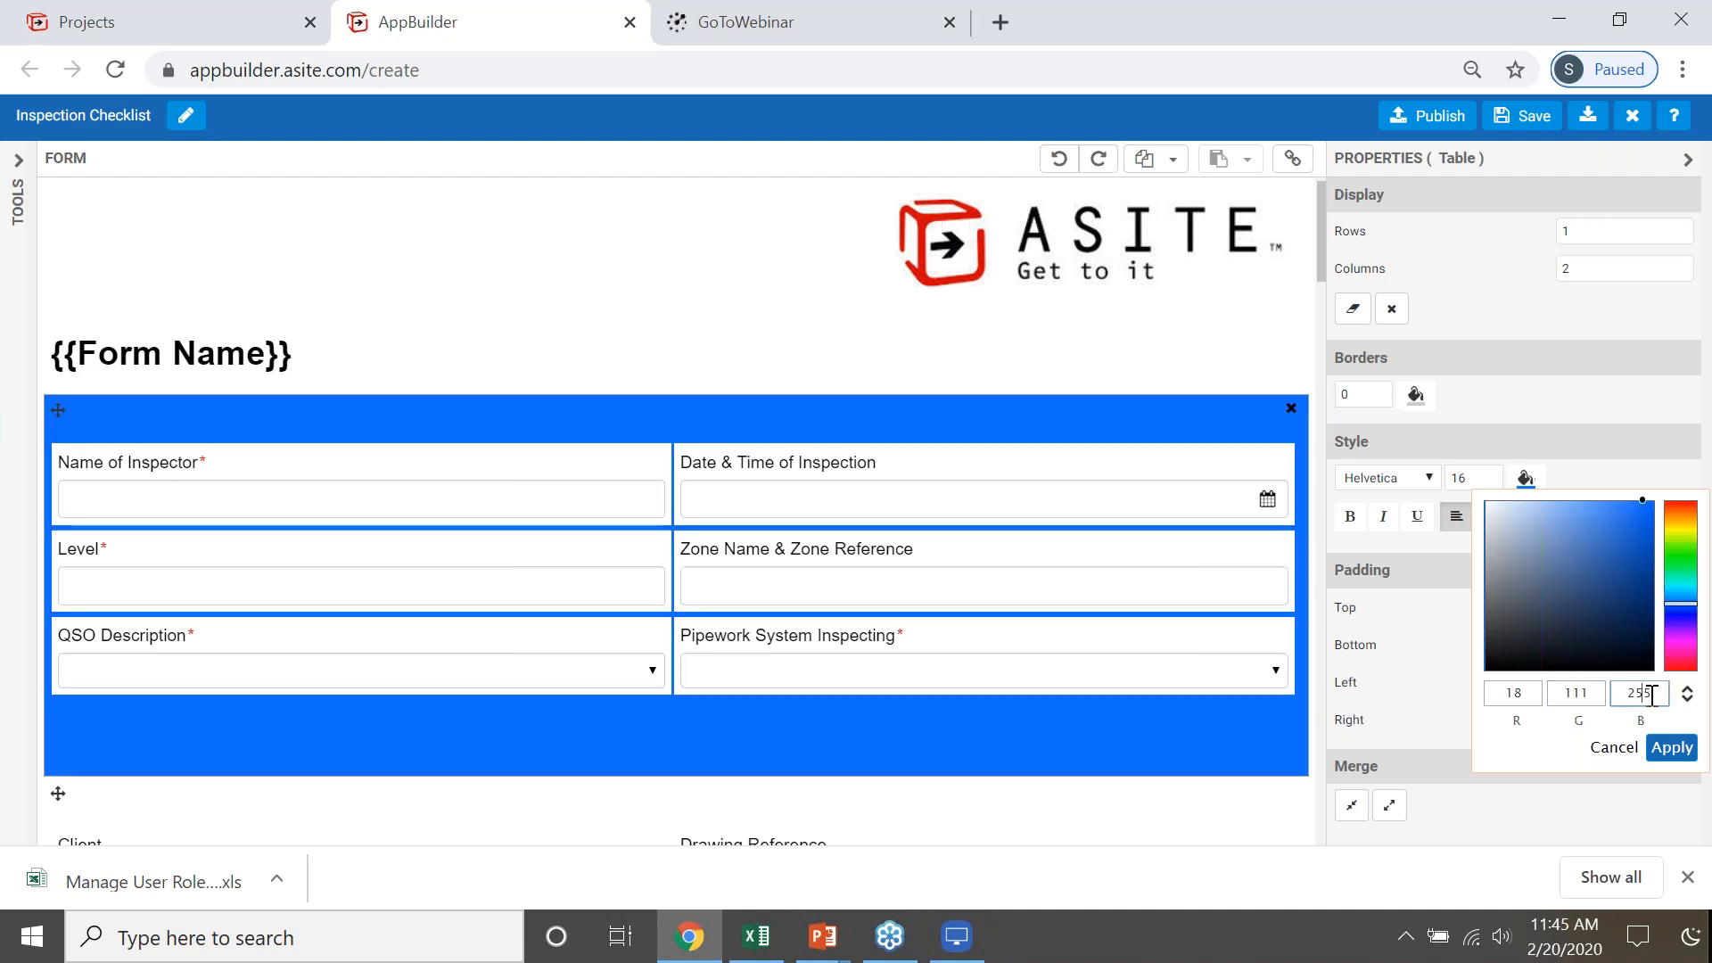
key("BackSpace")
key("BackSpace")
key("BackSpace")
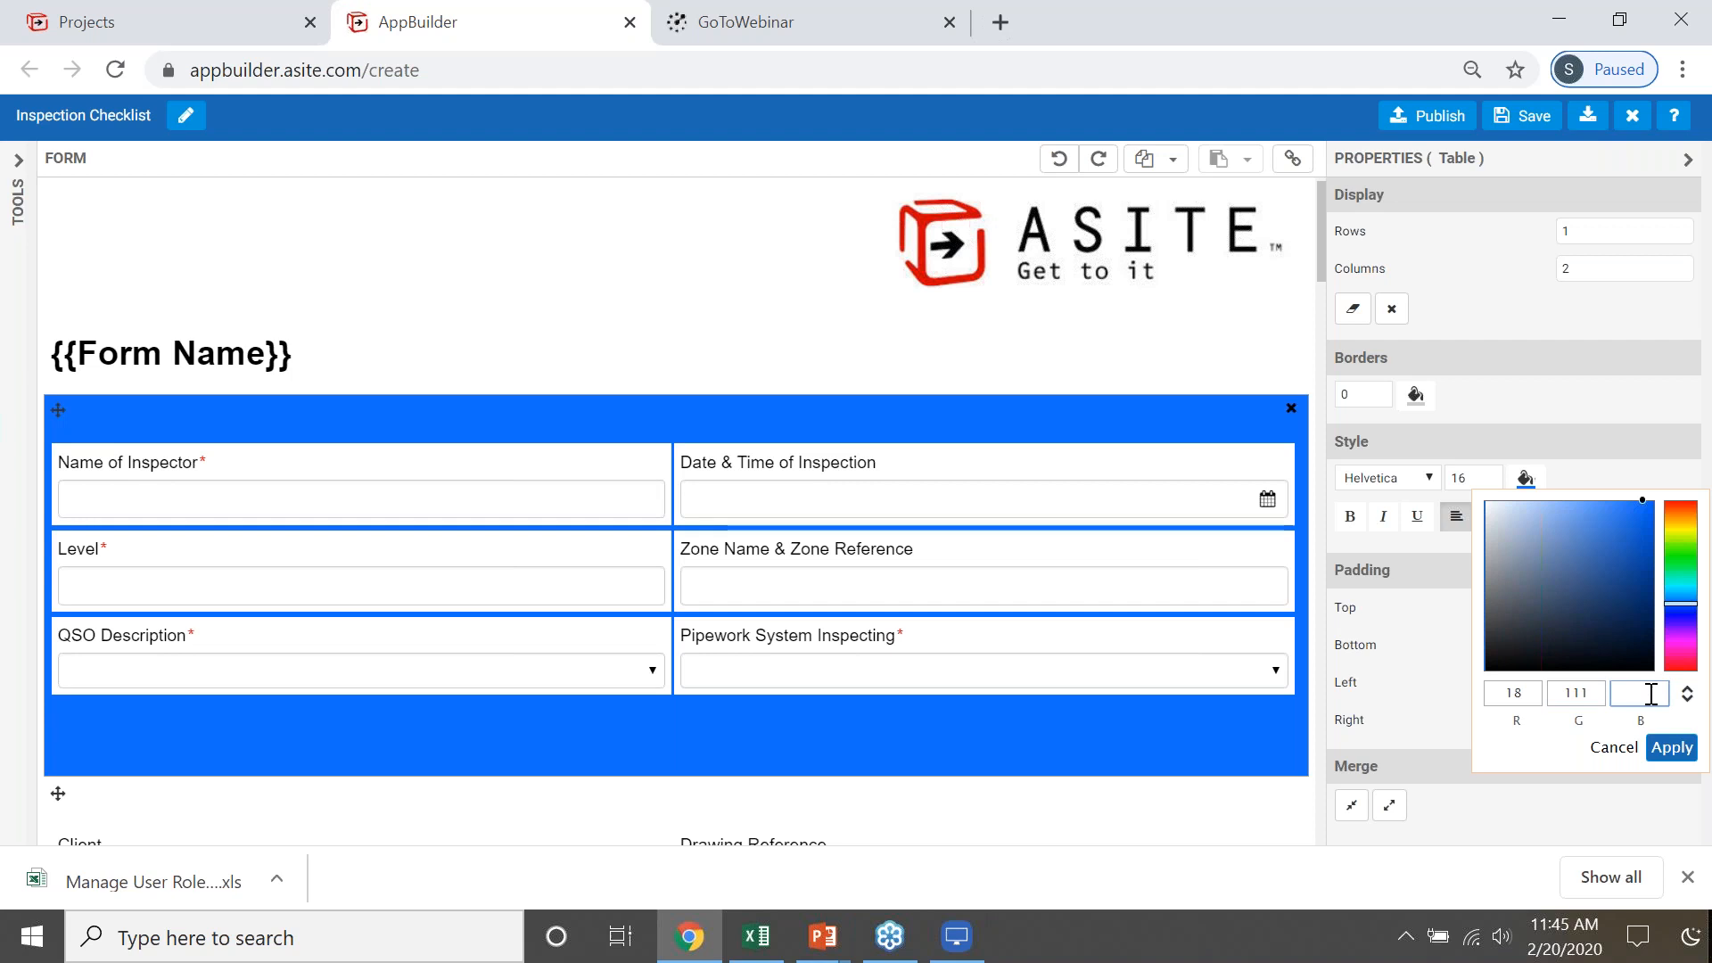
type("180")
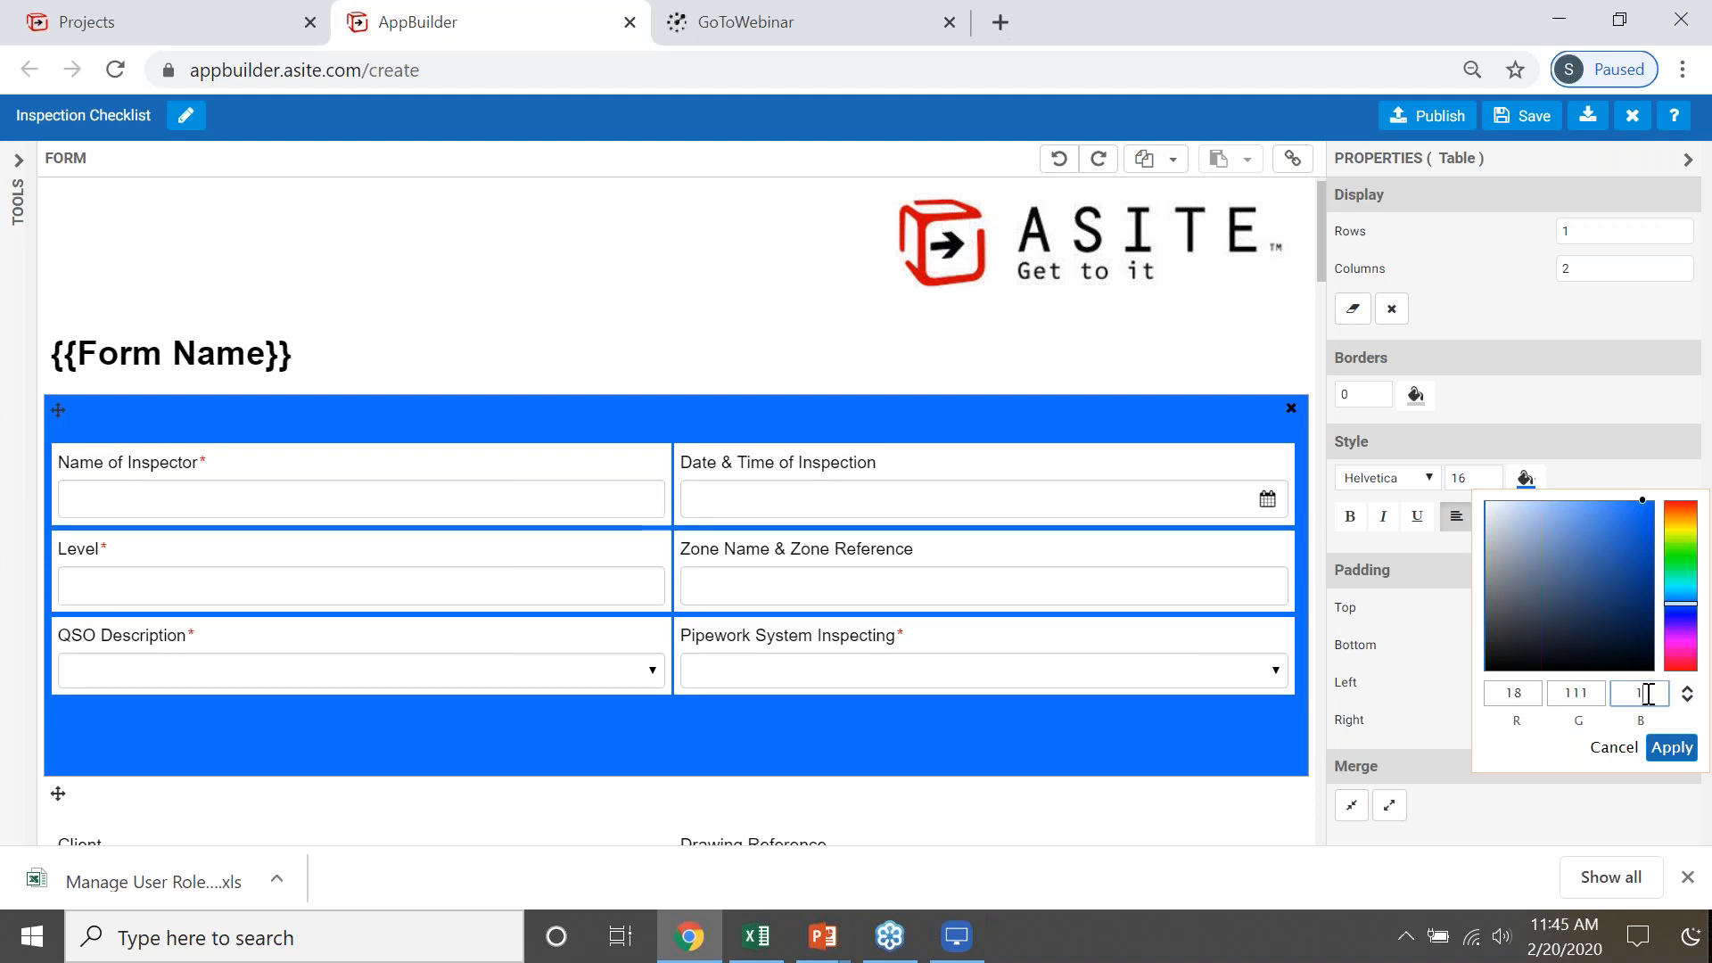
left_click(1670, 748)
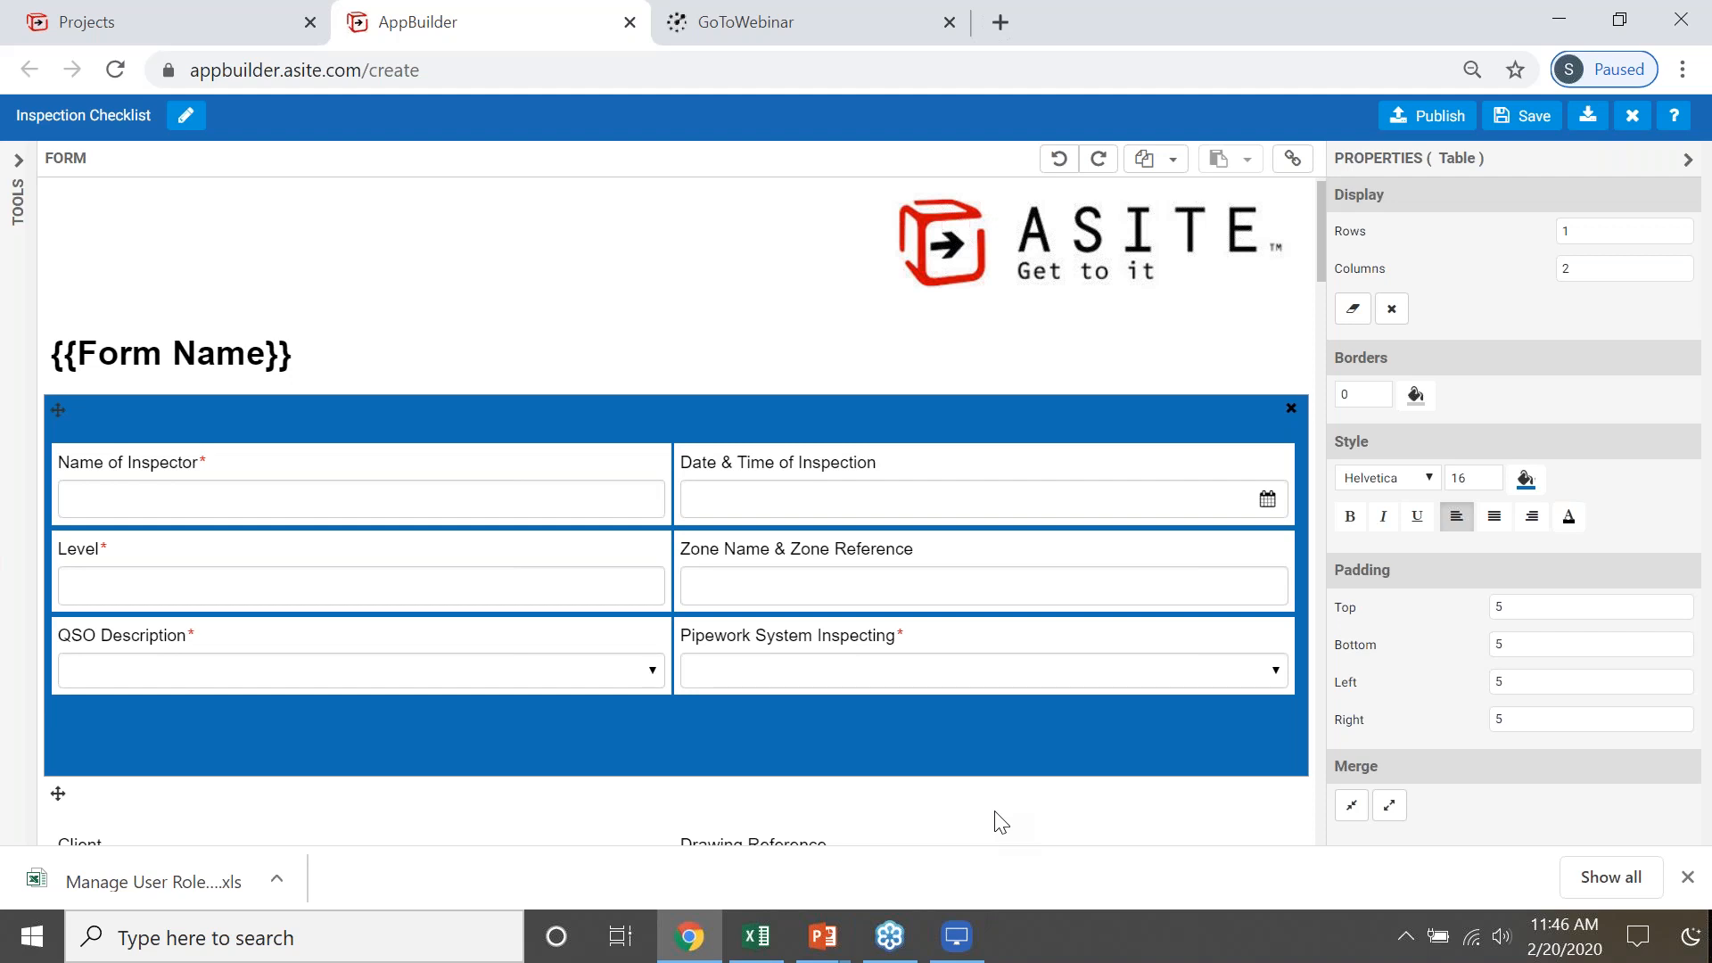
- Insert a two-column layout between the Client table and the Check List heading and place a dropdown in its first column
scroll(1004, 798, "down", 2)
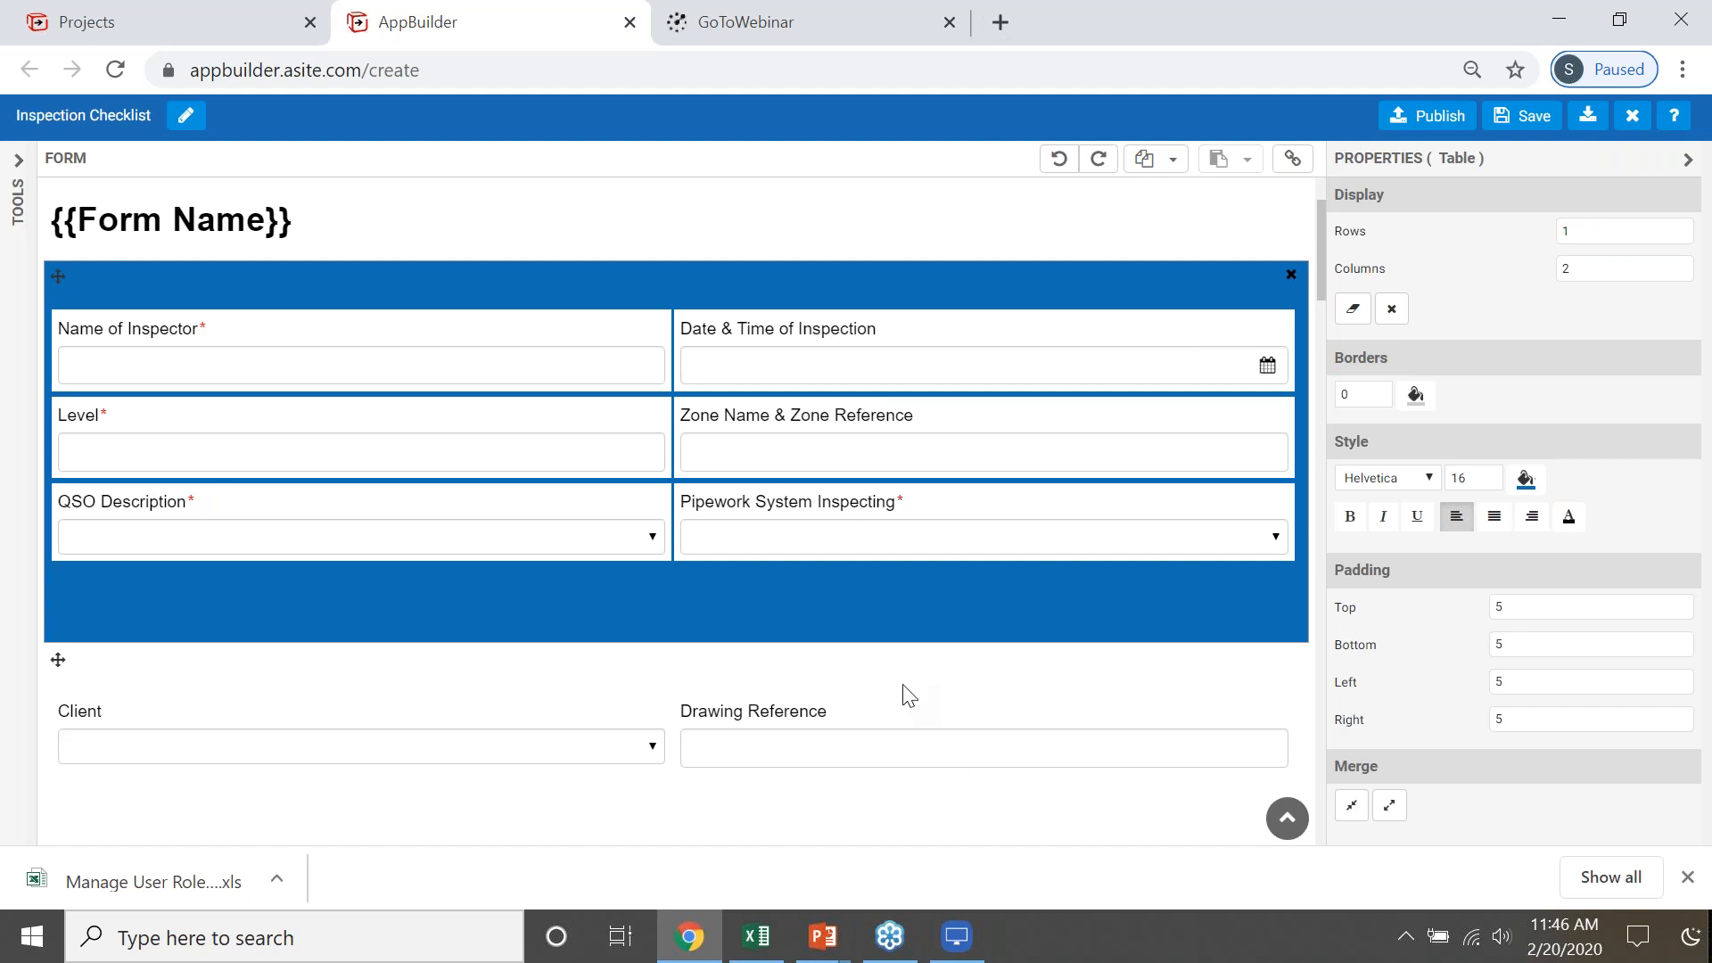
scroll(905, 692, "down", 1)
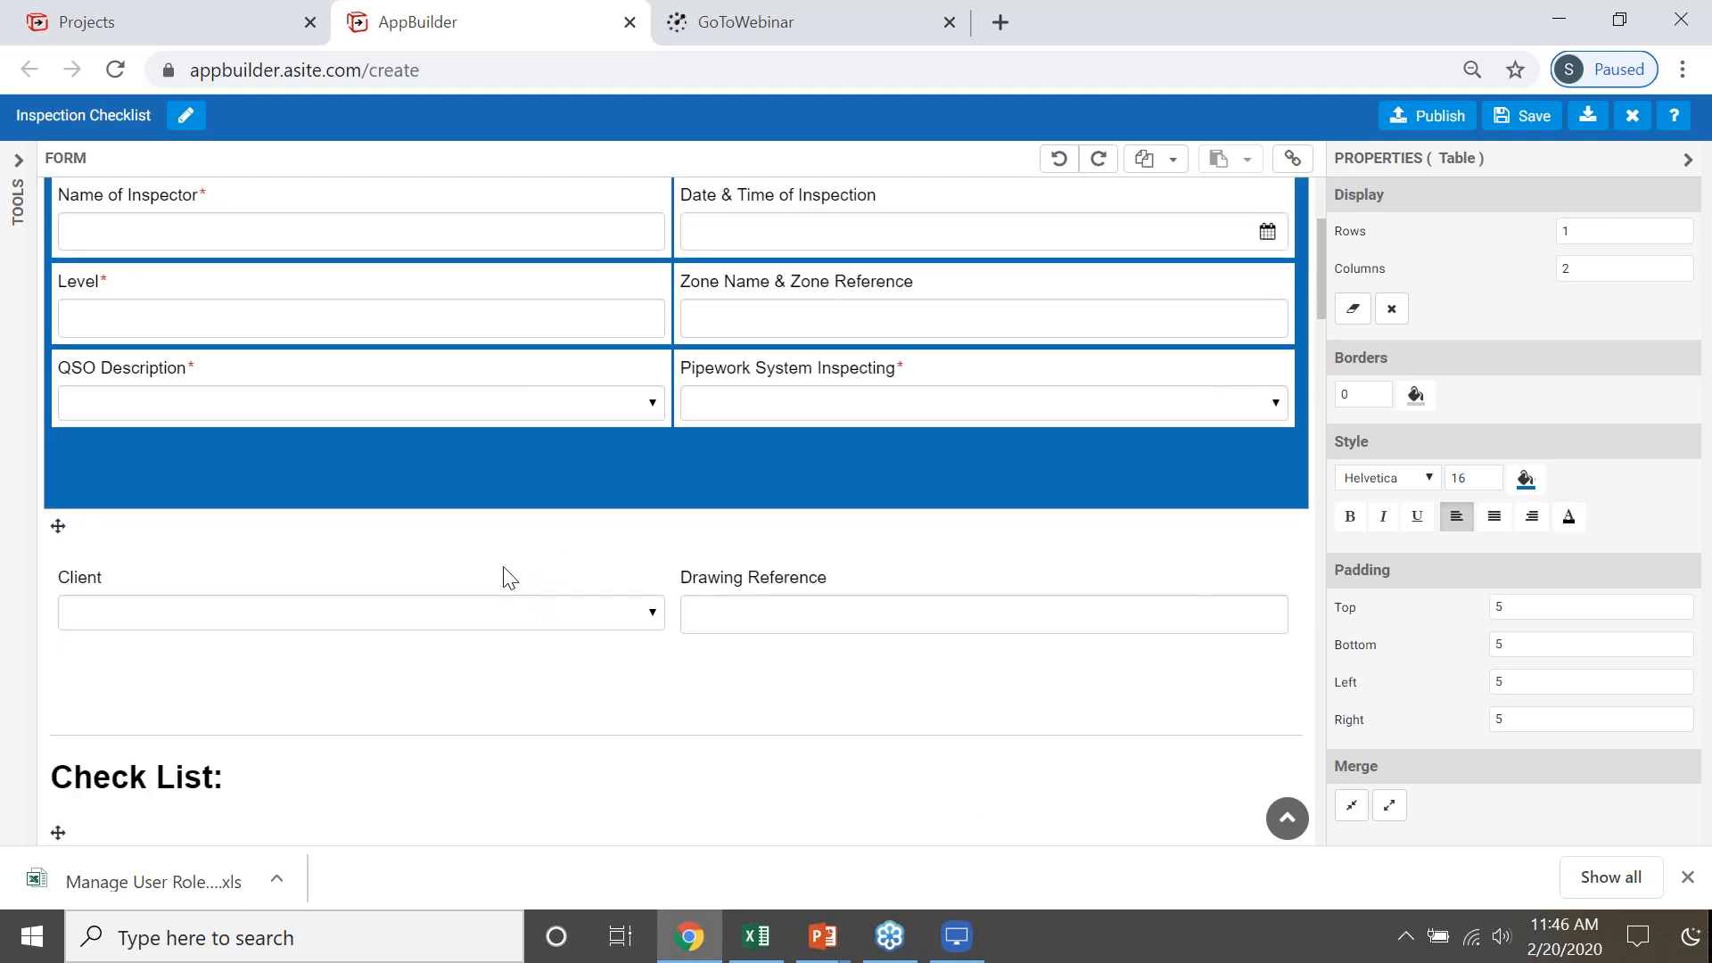
left_click(17, 171)
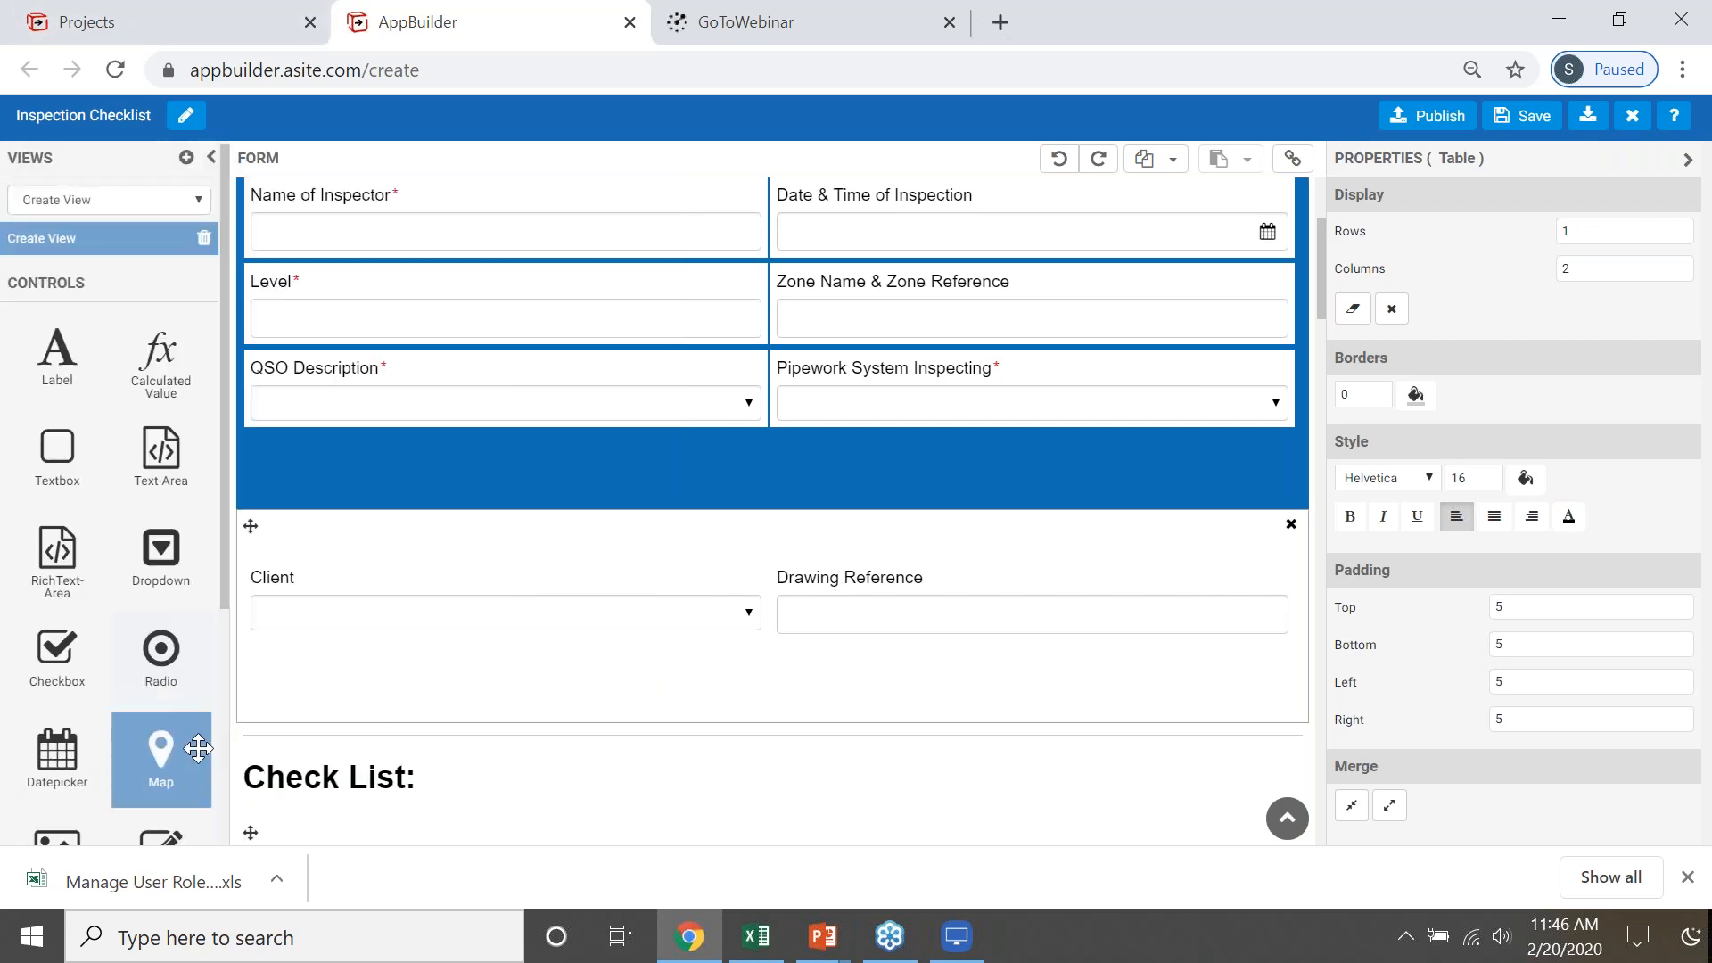
scroll(170, 749, "down", 4)
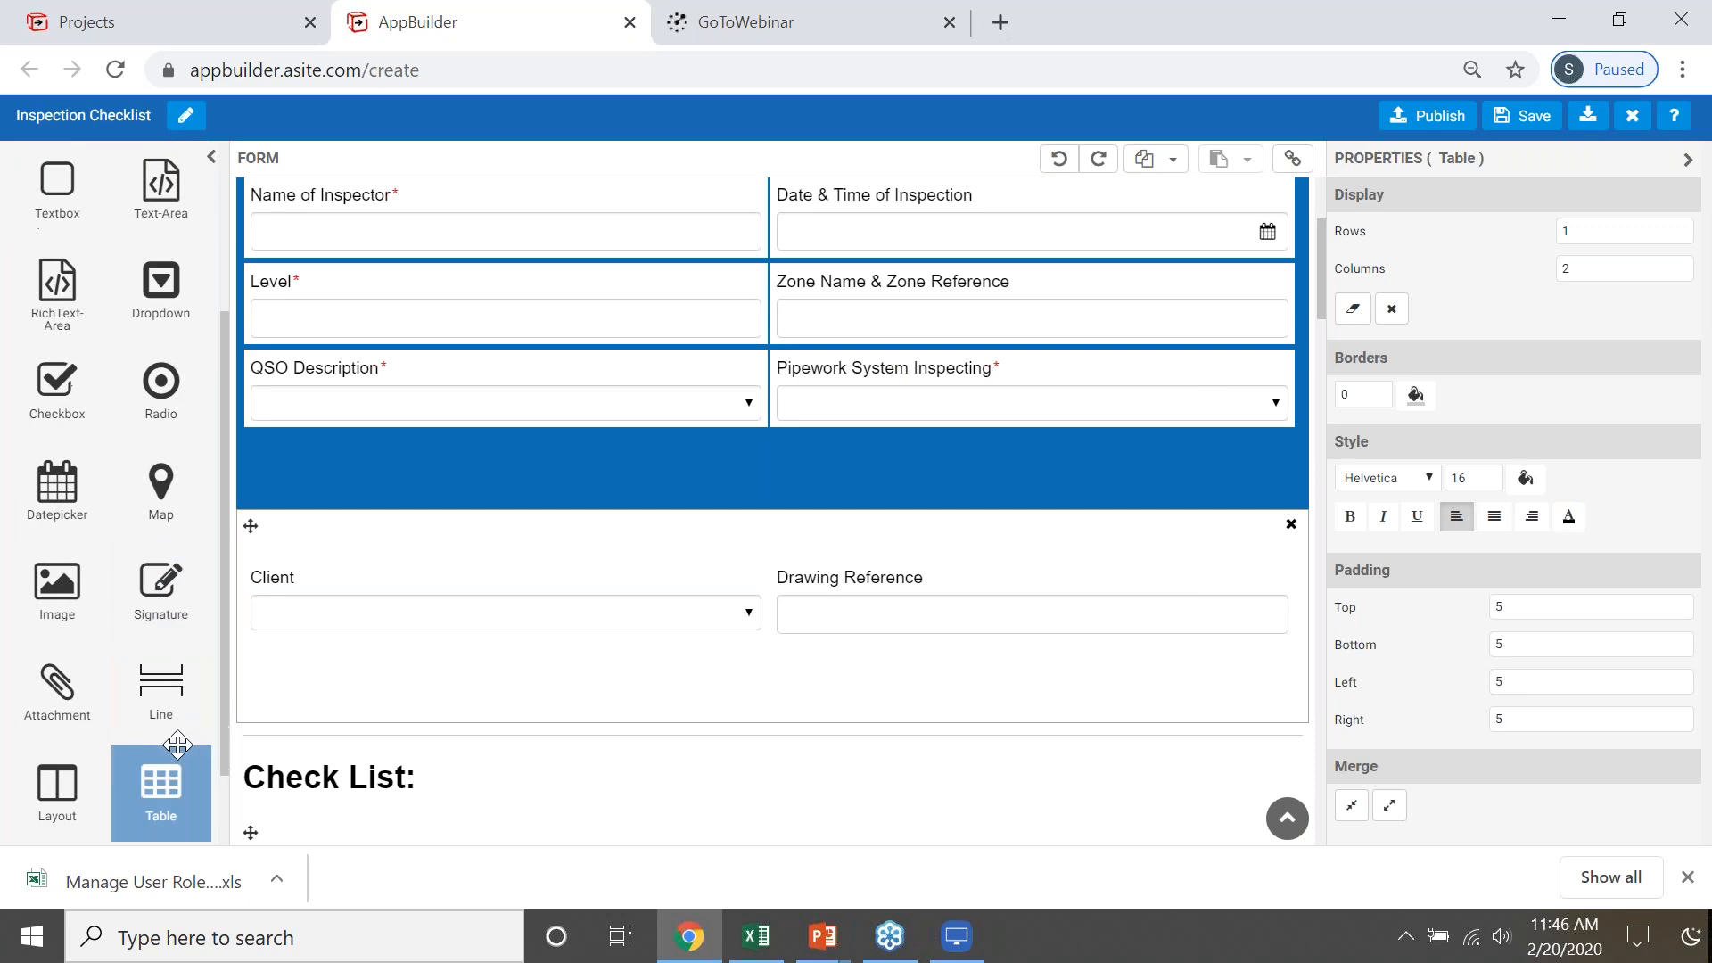
left_click_drag(64, 683, 894, 704)
scroll(928, 695, "down", 3)
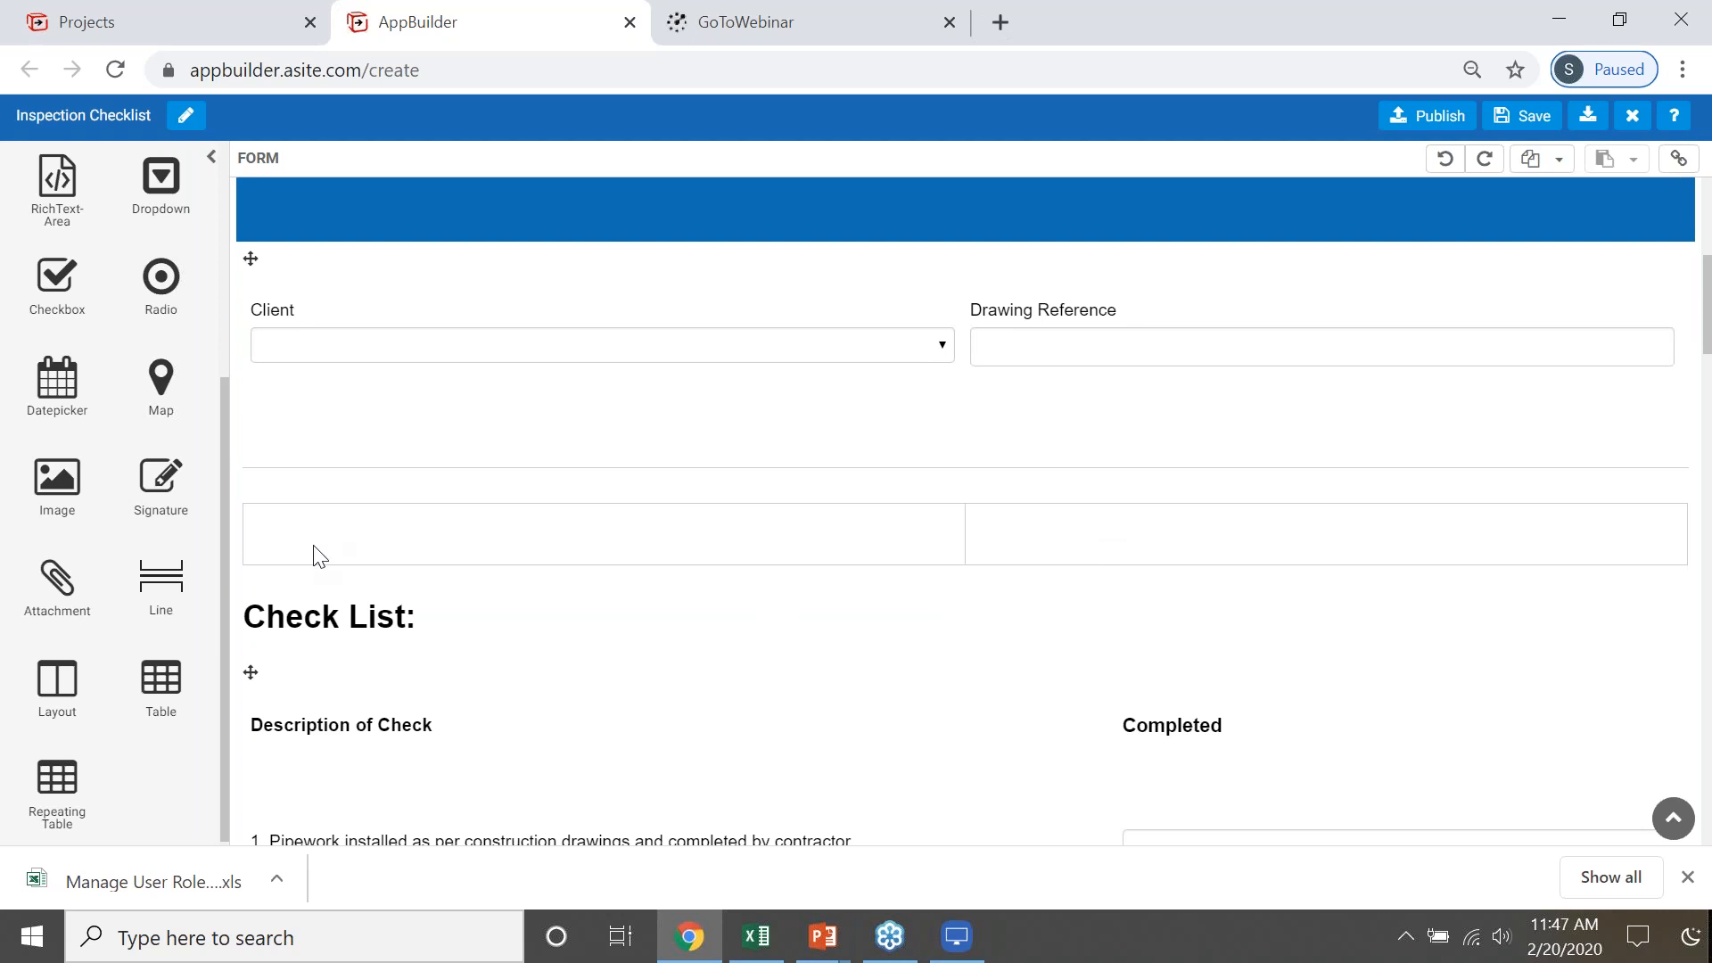
left_click_drag(98, 280, 177, 234)
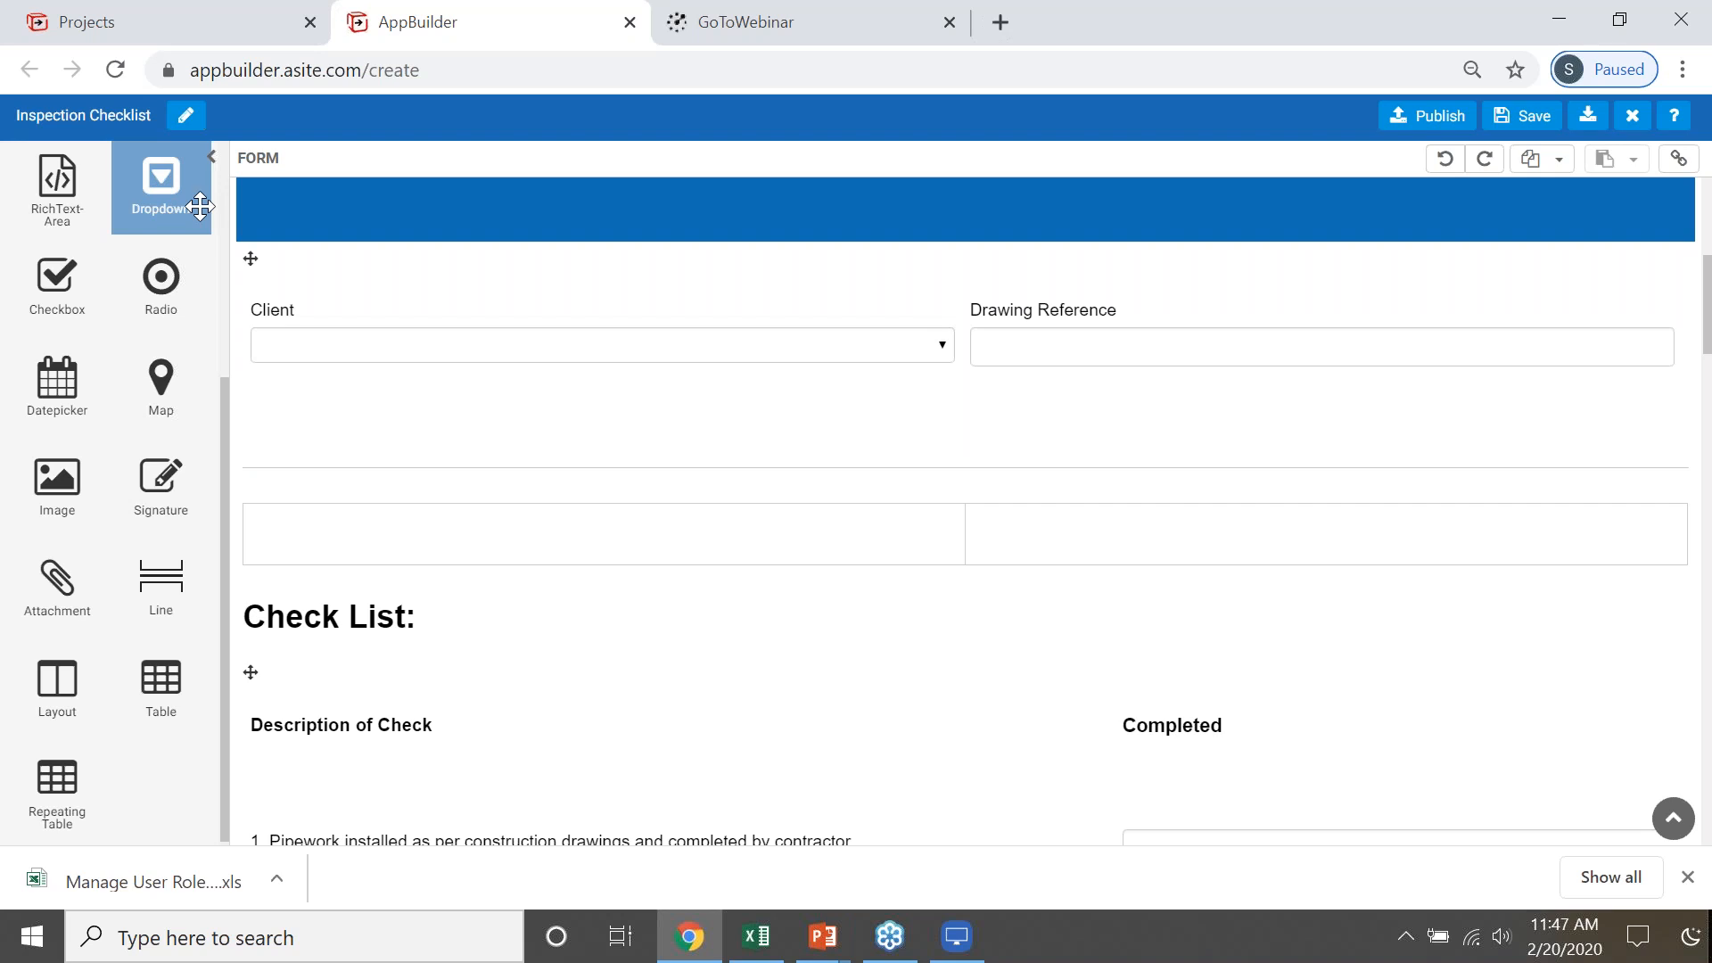
left_click_drag(148, 189, 502, 526)
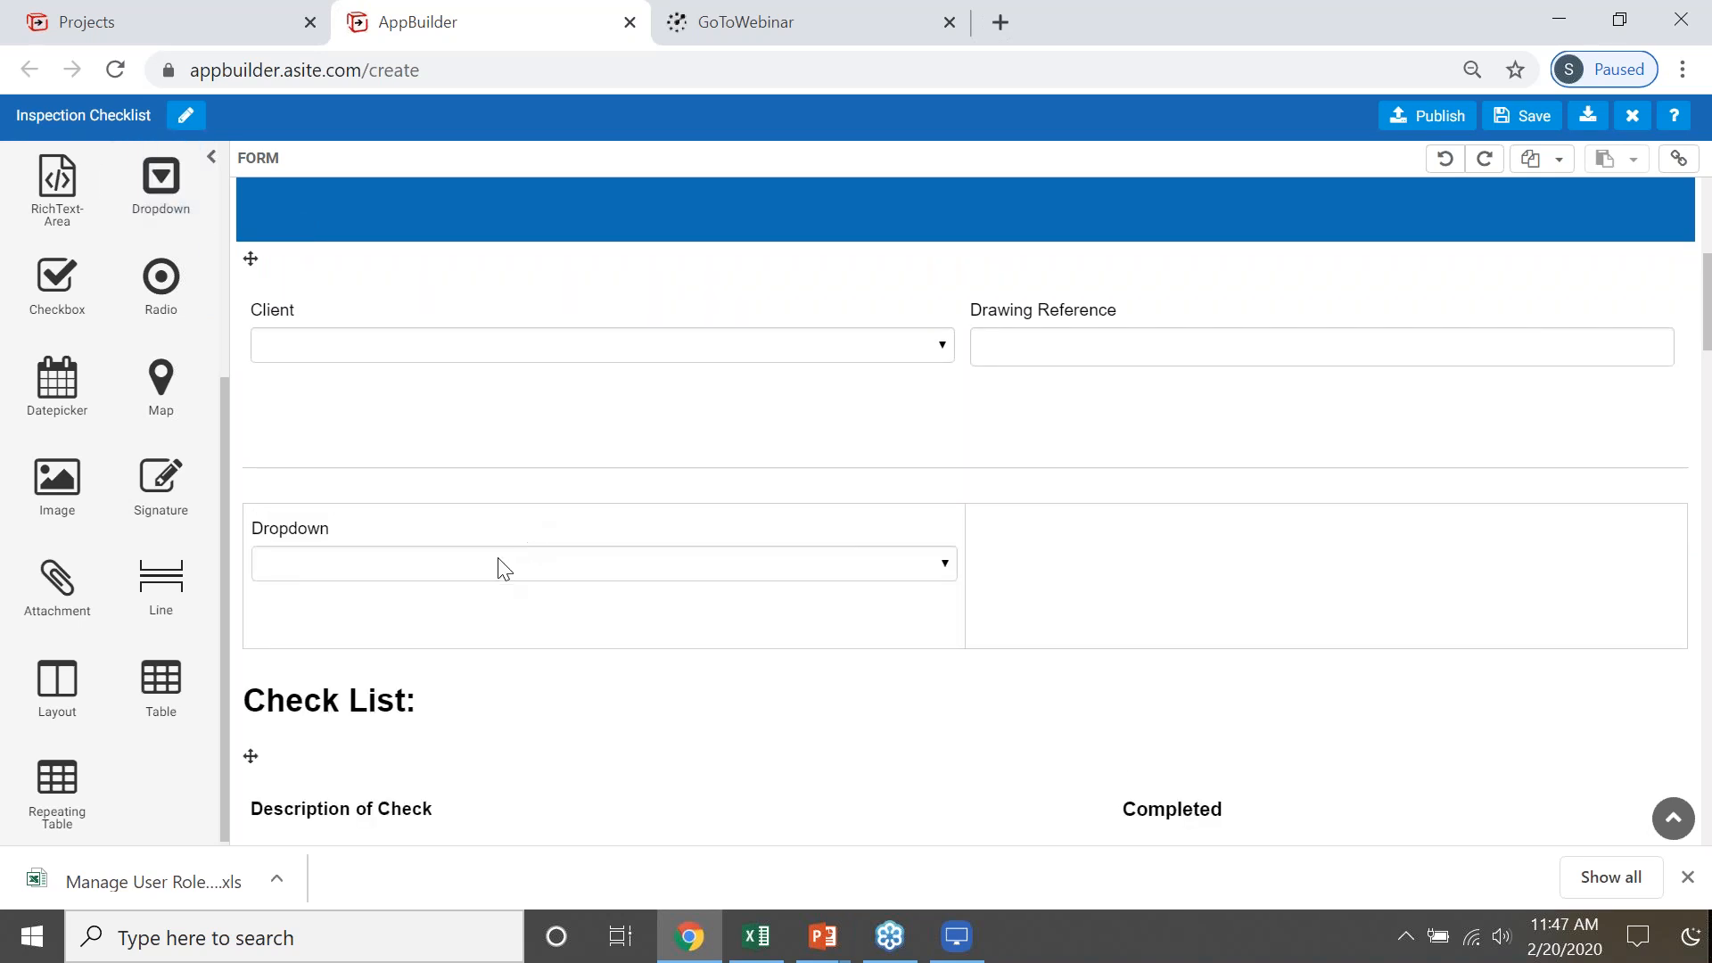
- Change the new dropdown's label to Status
left_click(340, 544)
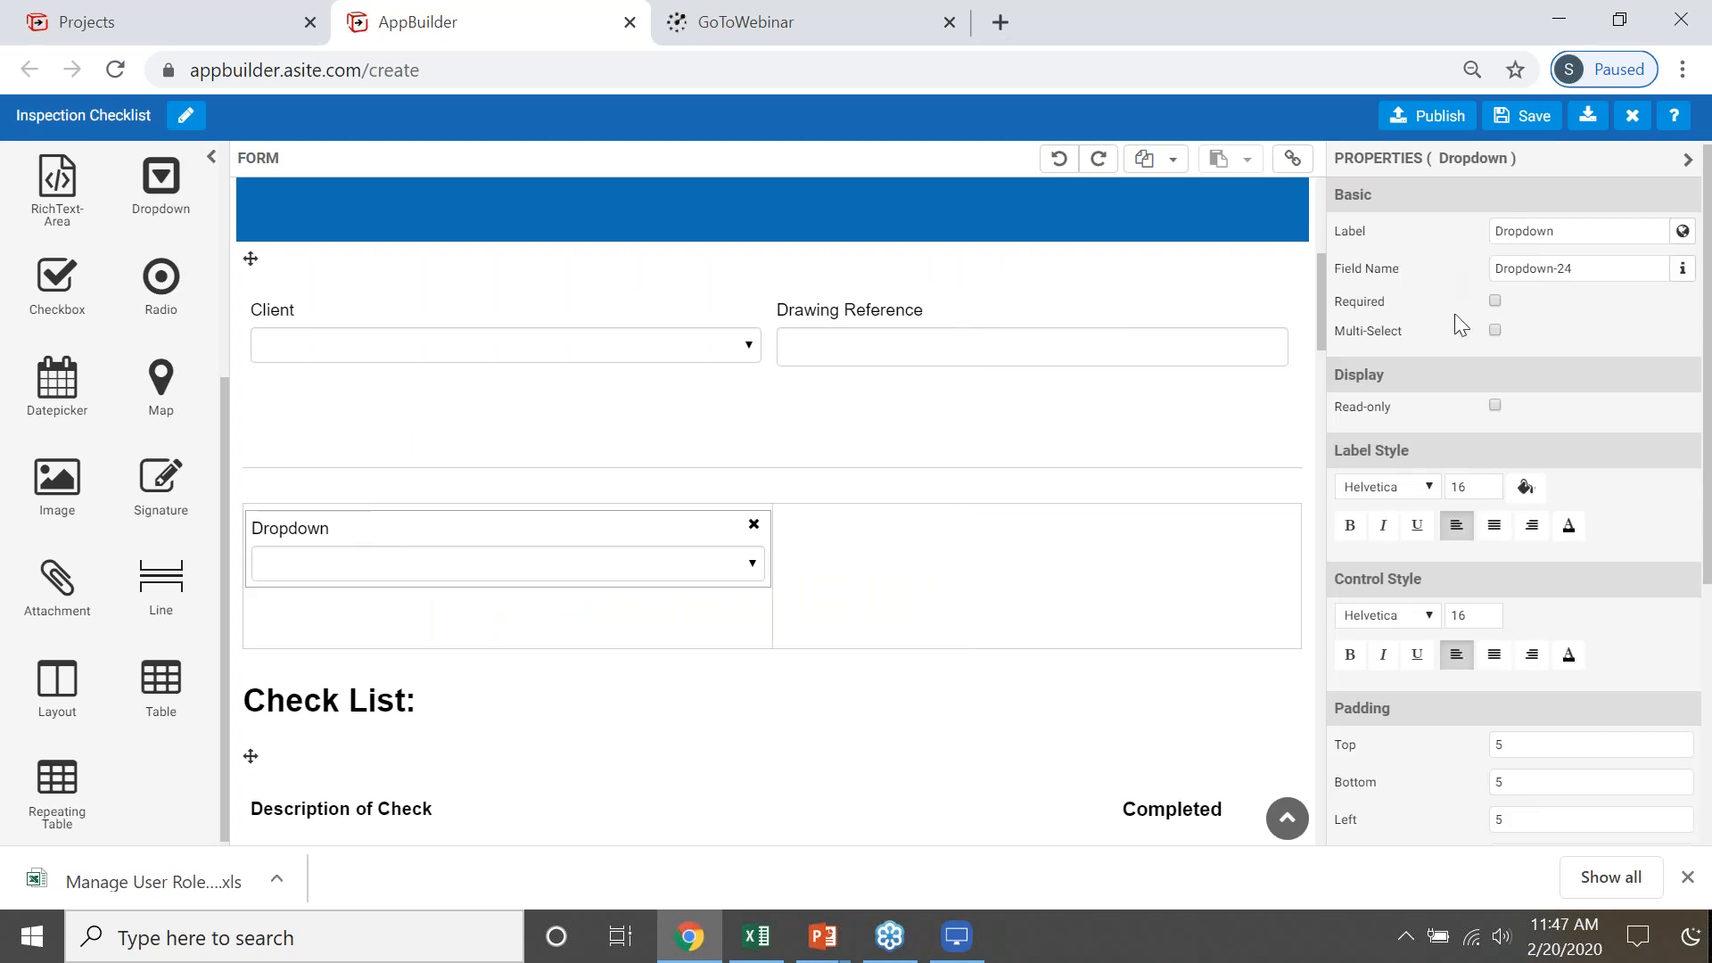
left_click(1588, 235)
key("BackSpace")
key("BackSpace")
key("BackSpace")
key("BackSpace")
key("BackSpace")
key("BackSpace")
key("BackSpace")
key("BackSpace")
type("statud")
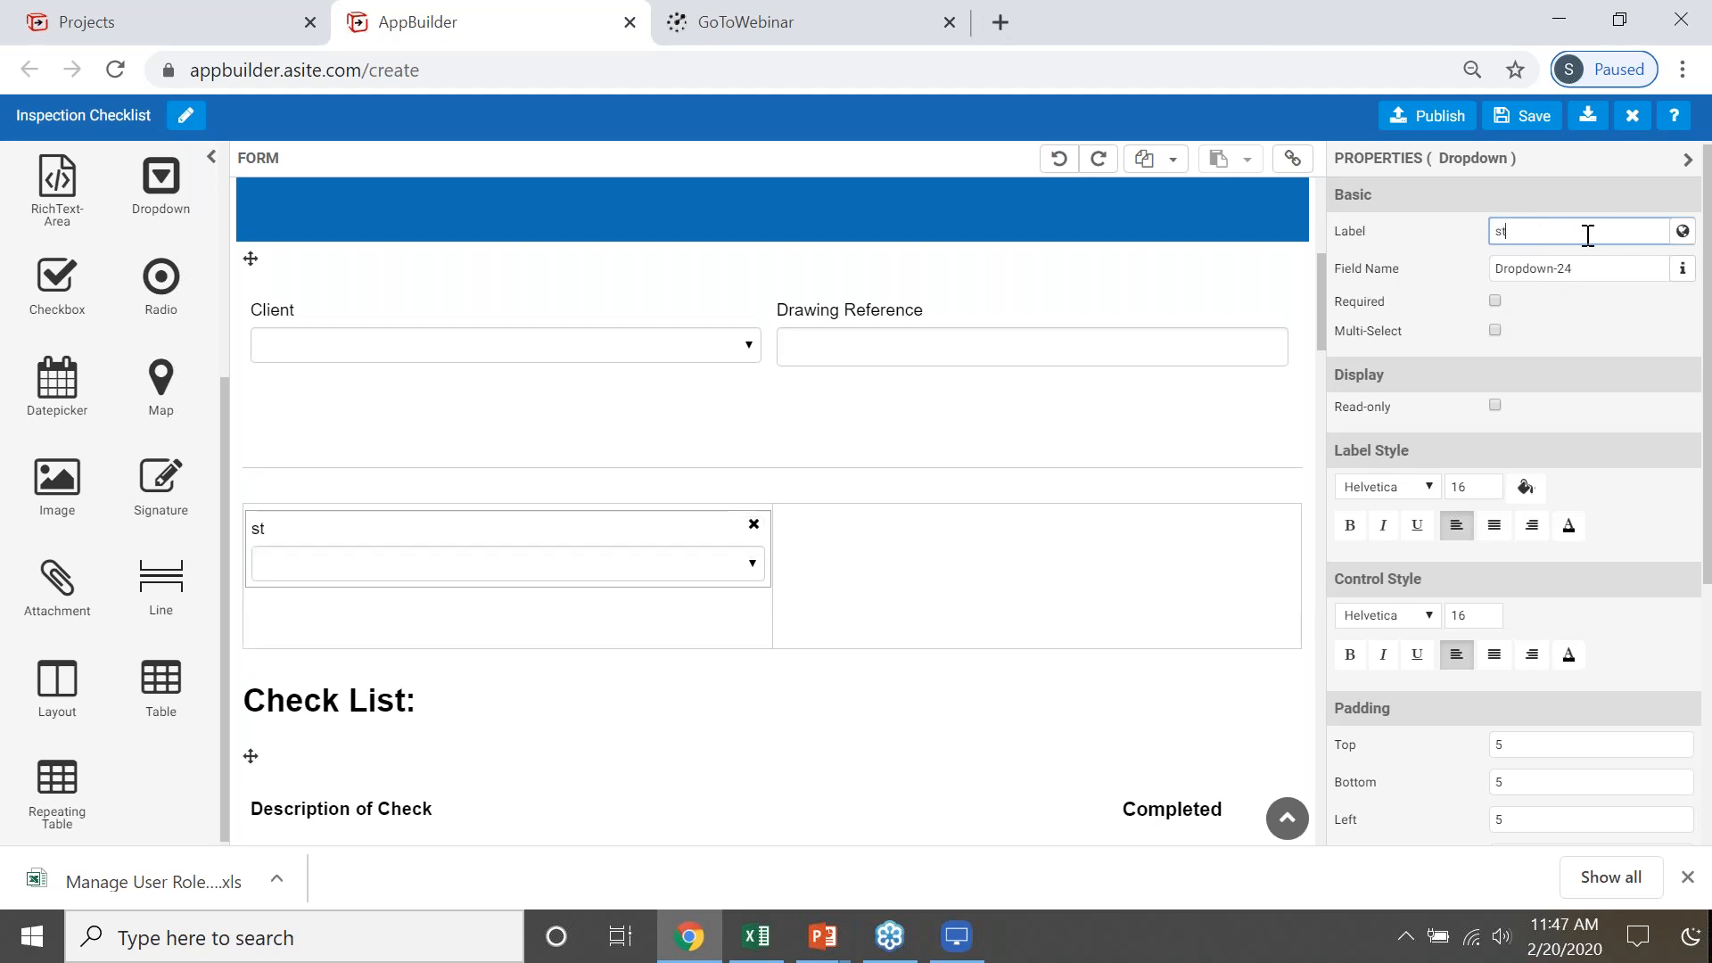
key("BackSpace")
type("s")
left_click(1503, 233)
key("BackSpace")
type("S")
left_click(1556, 362)
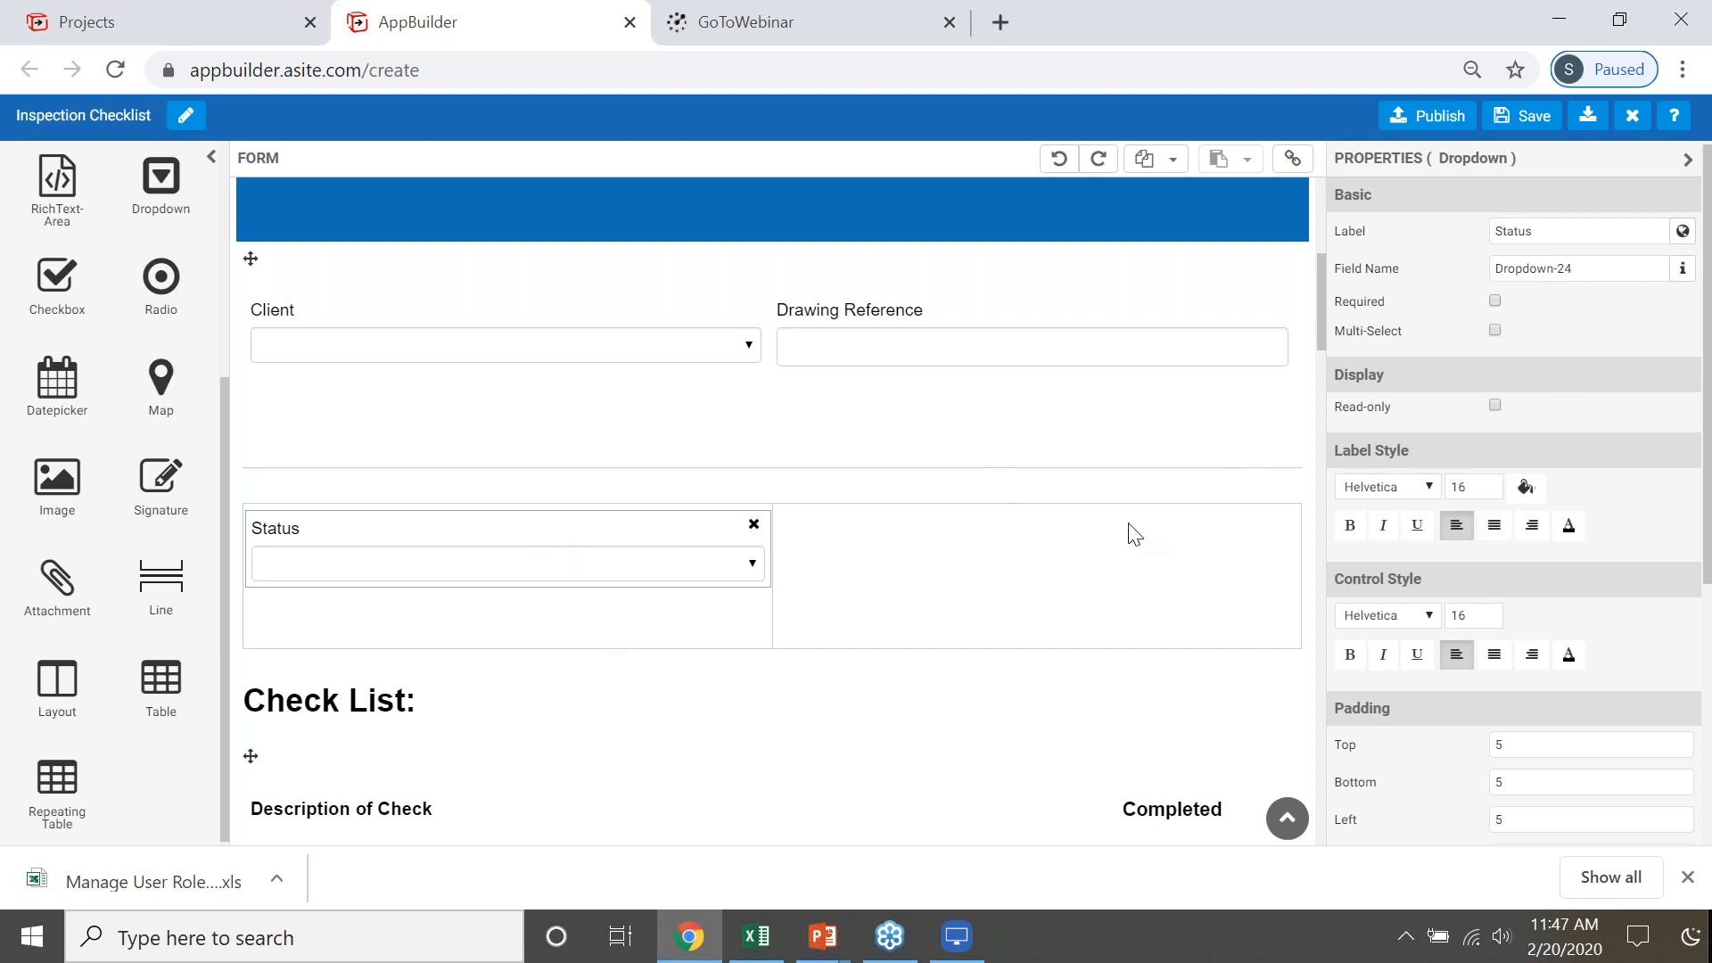
- Set the Status dropdown's data source to System Data with App Statuses
scroll(1498, 695, "down", 3)
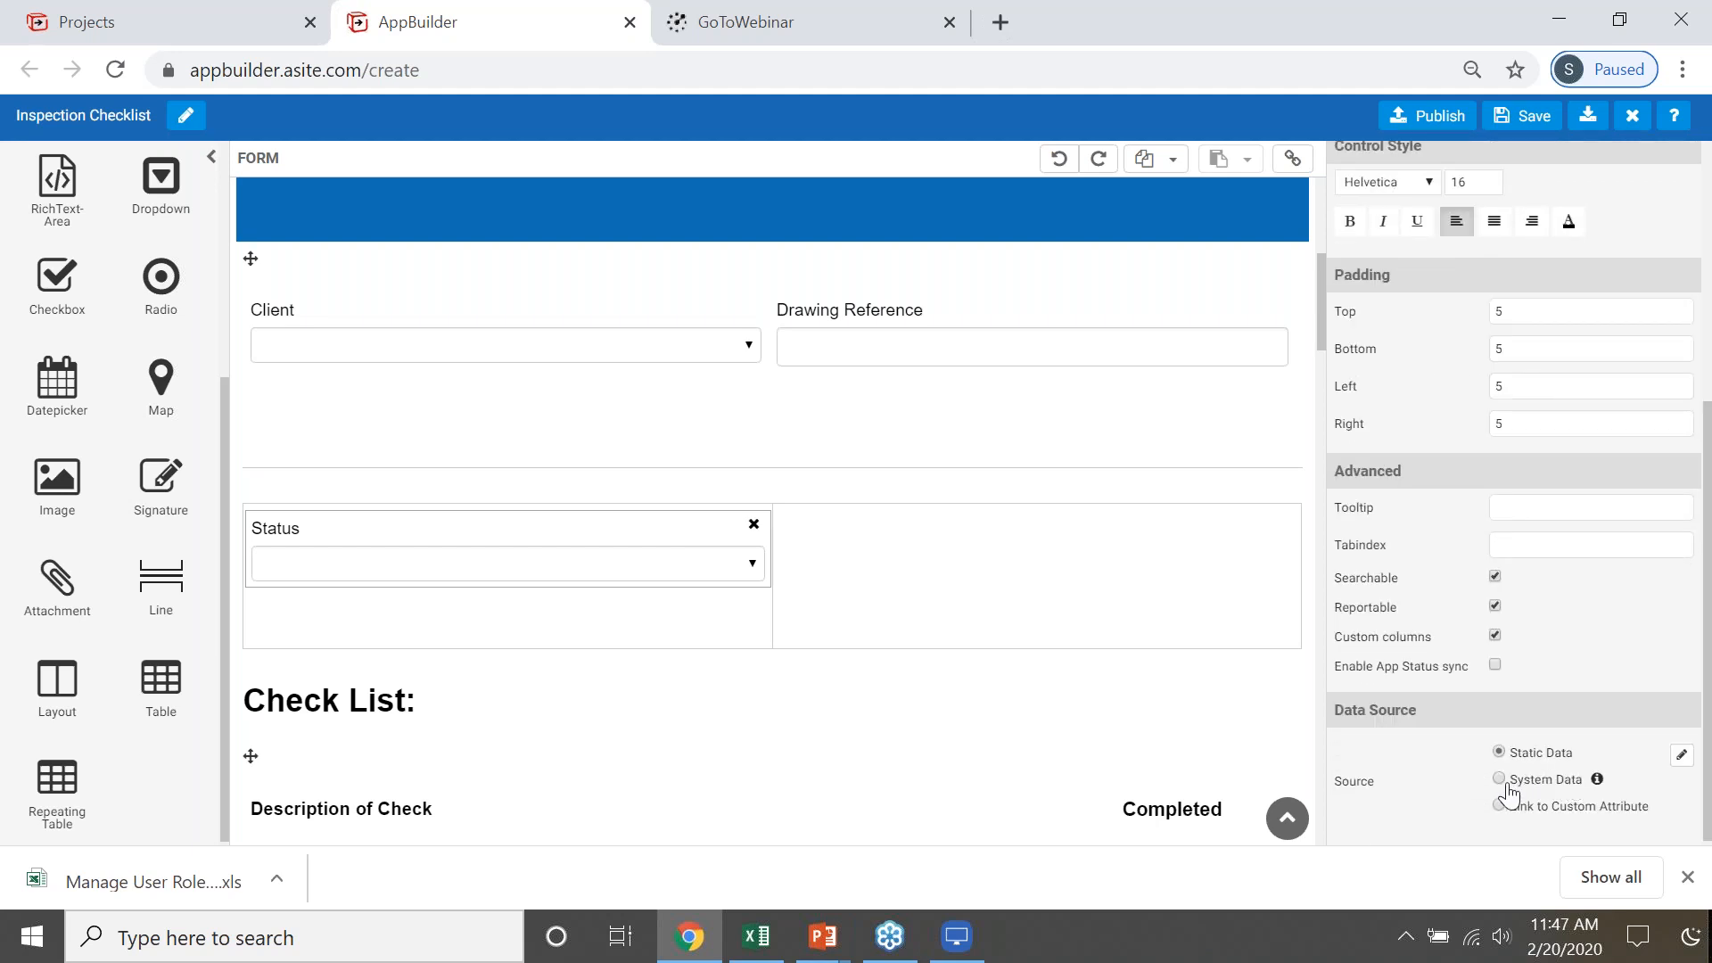
left_click(1502, 780)
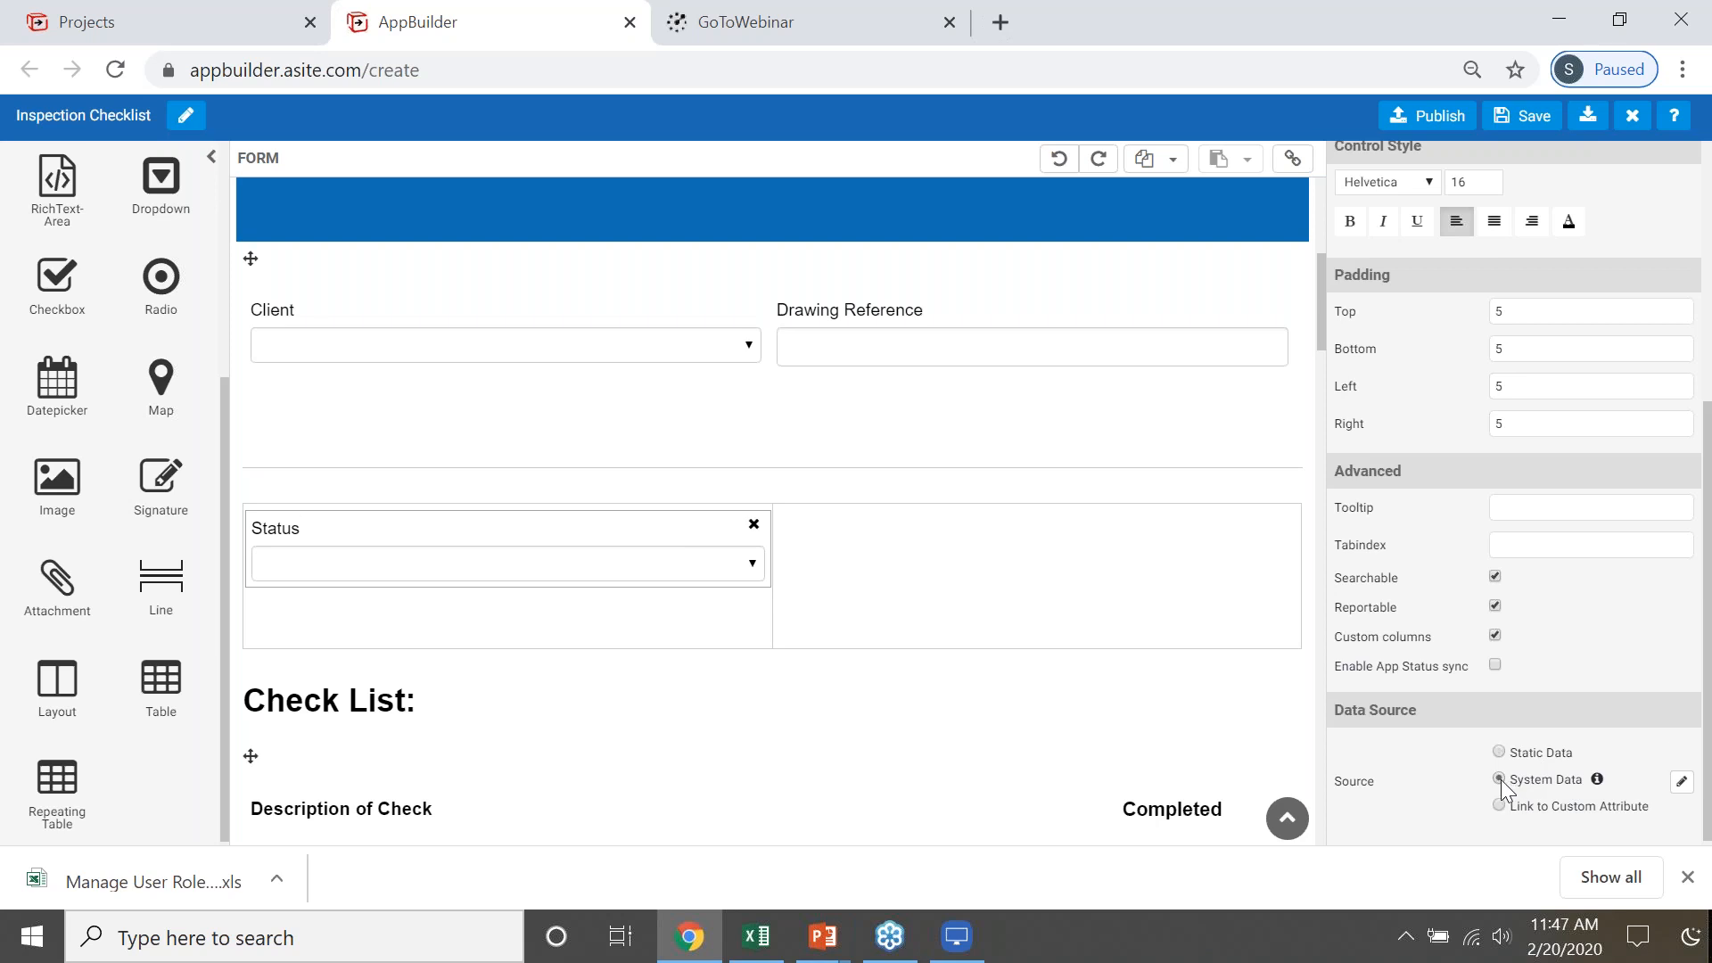
left_click(1682, 783)
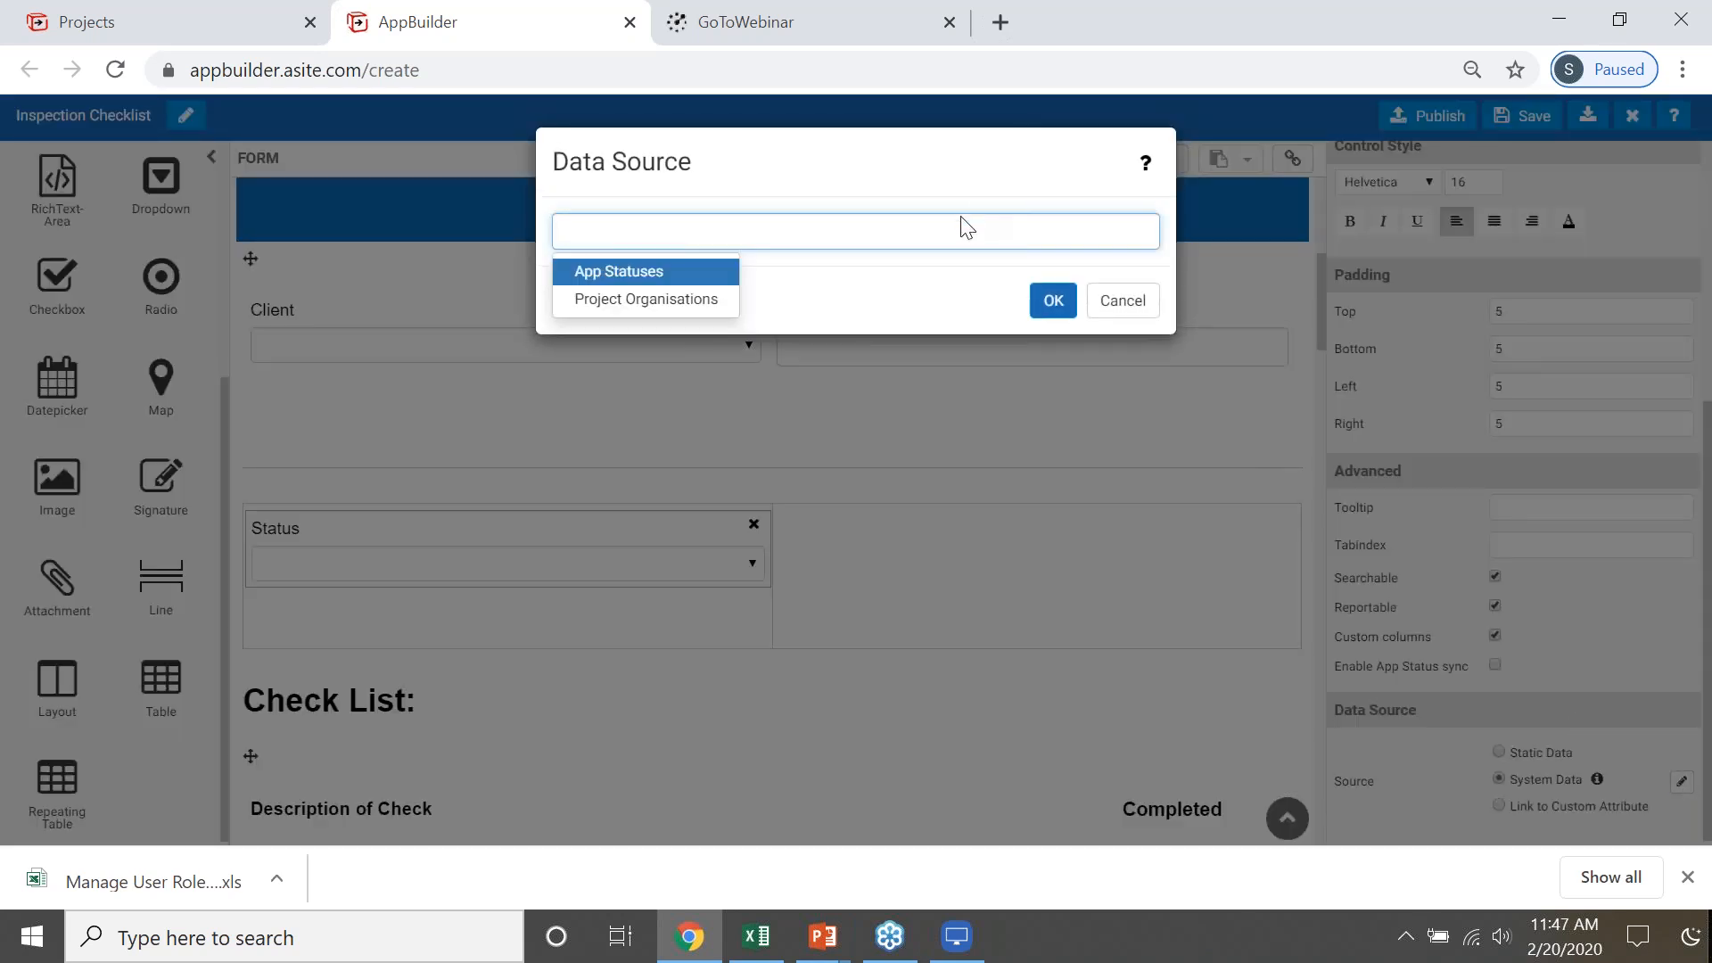
left_click(650, 272)
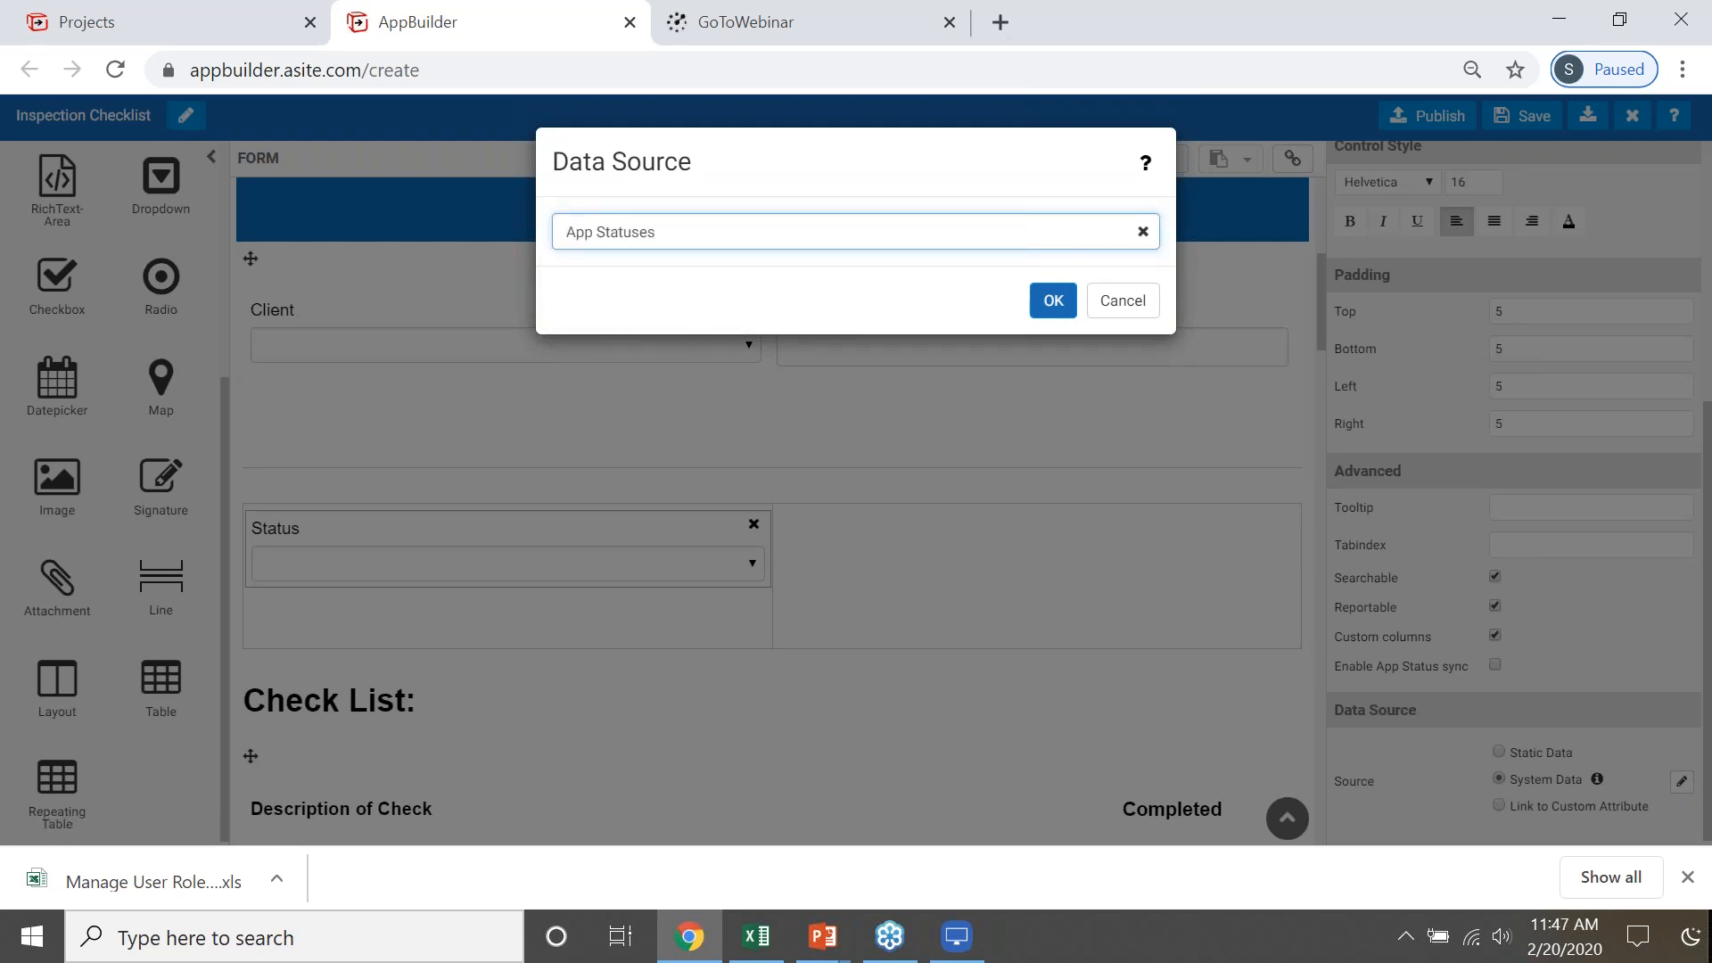
left_click(1055, 301)
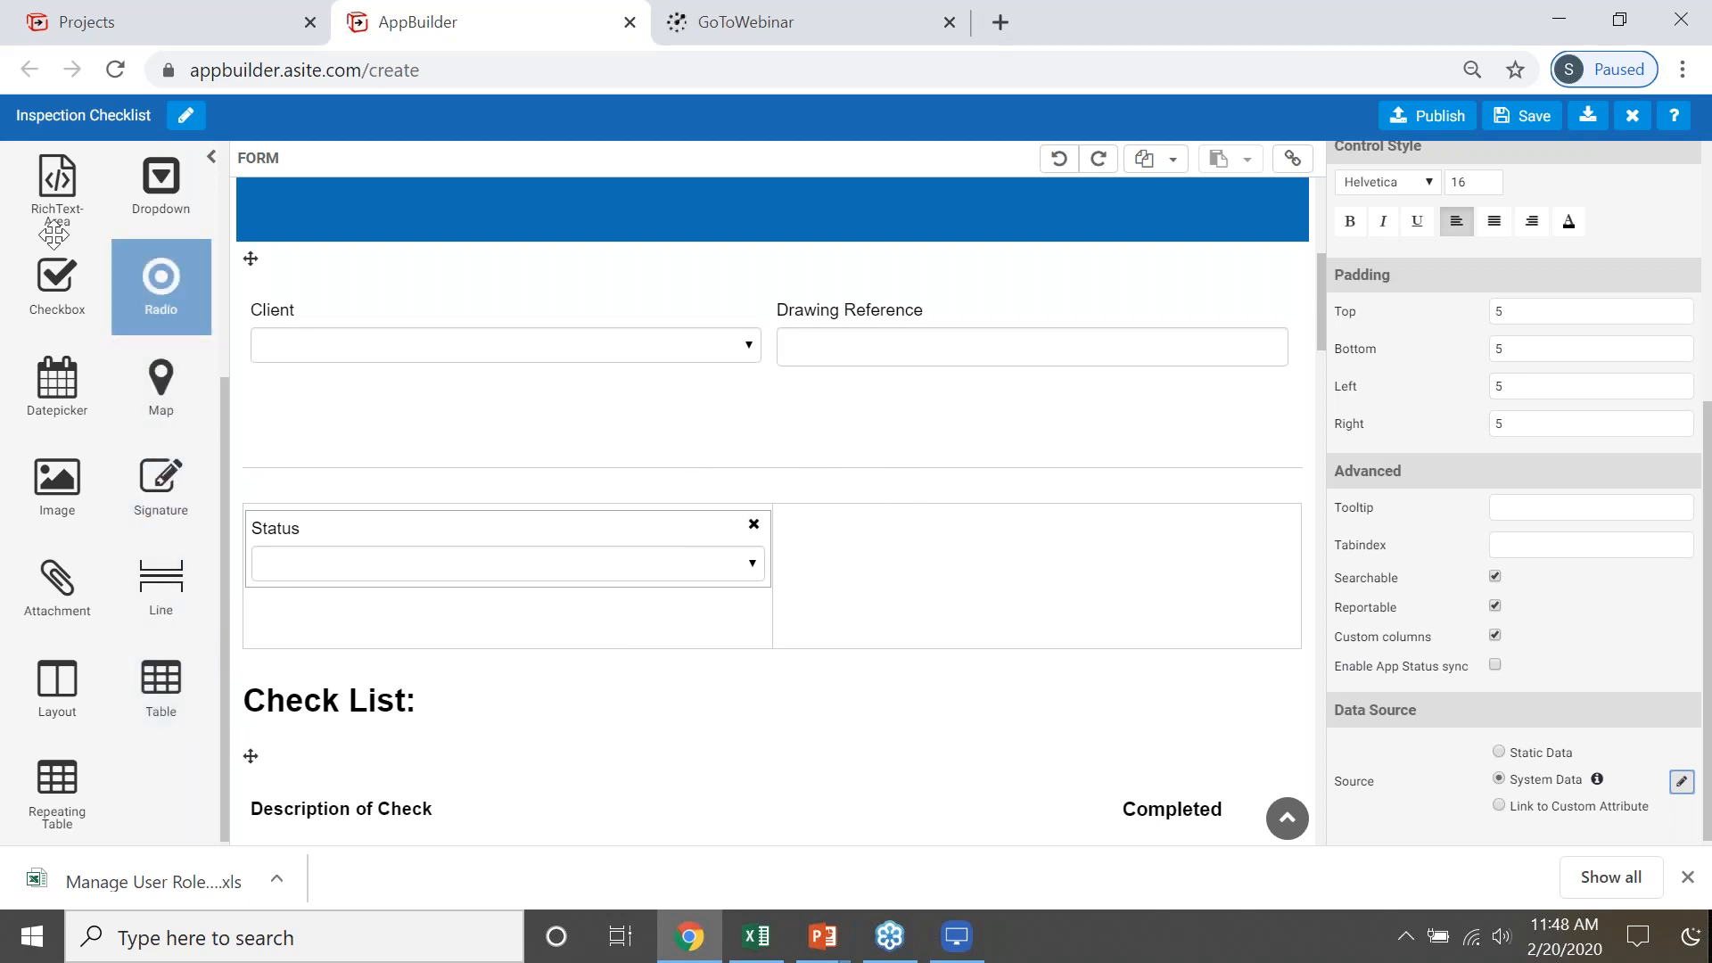
- Add a datepicker to the second column of the new layout and label it "Close due date"
left_click_drag(55, 375, 1063, 566)
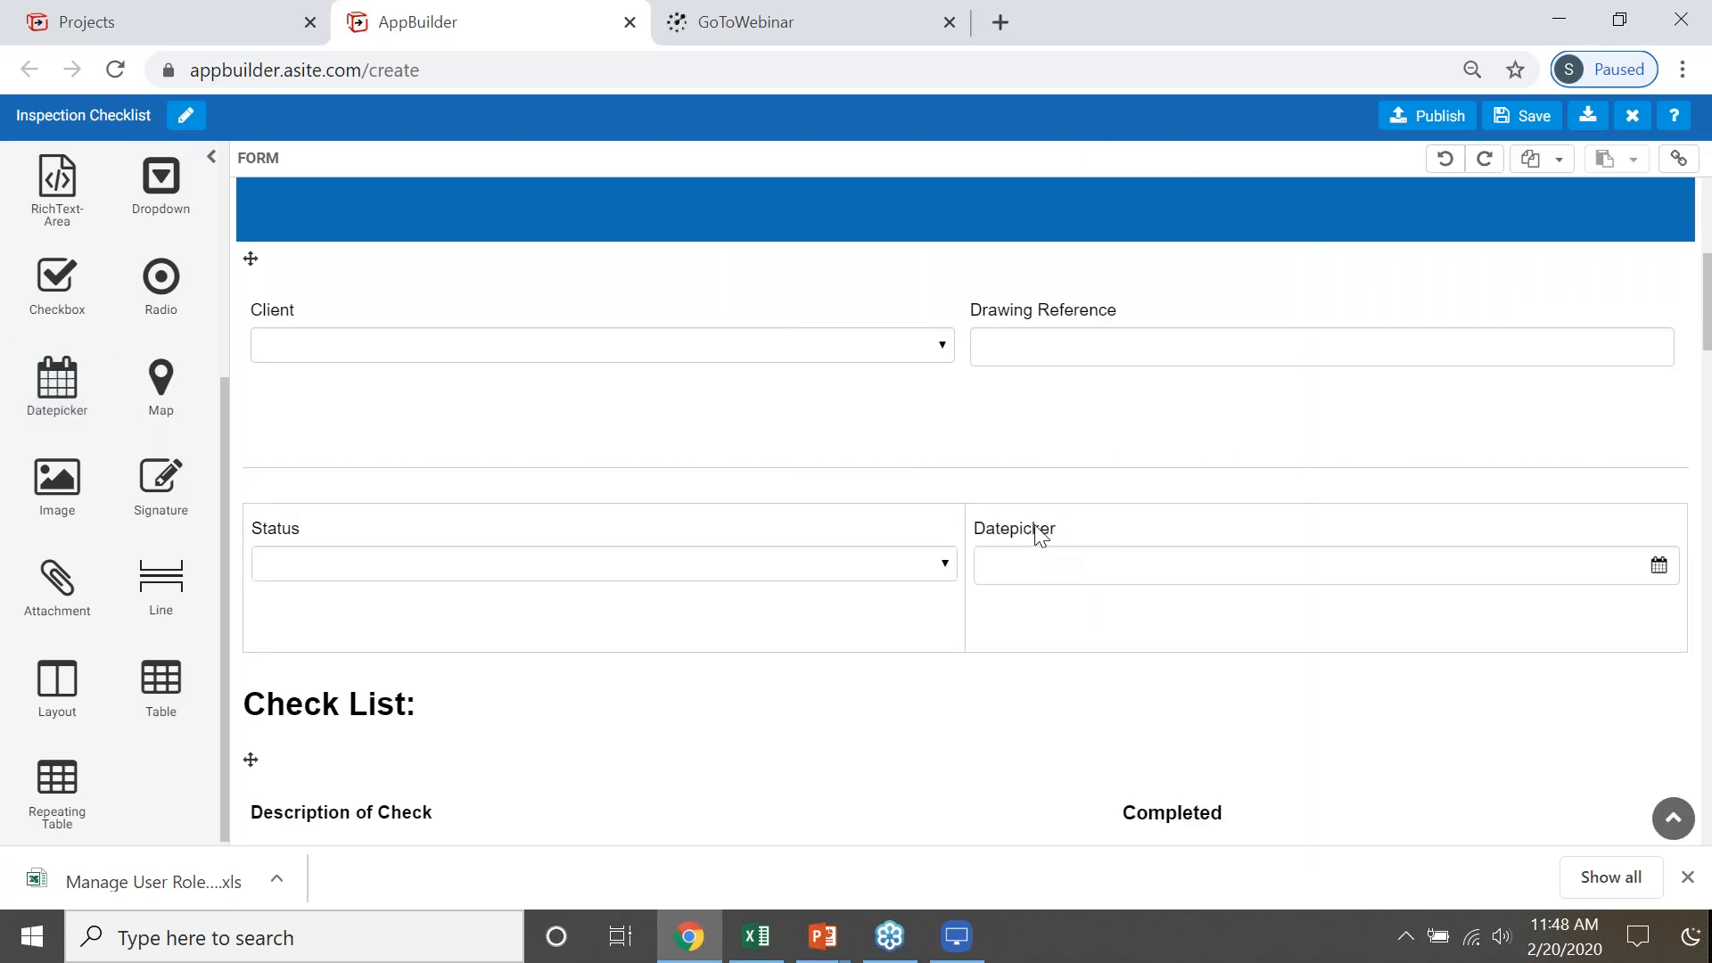
left_click(1034, 537)
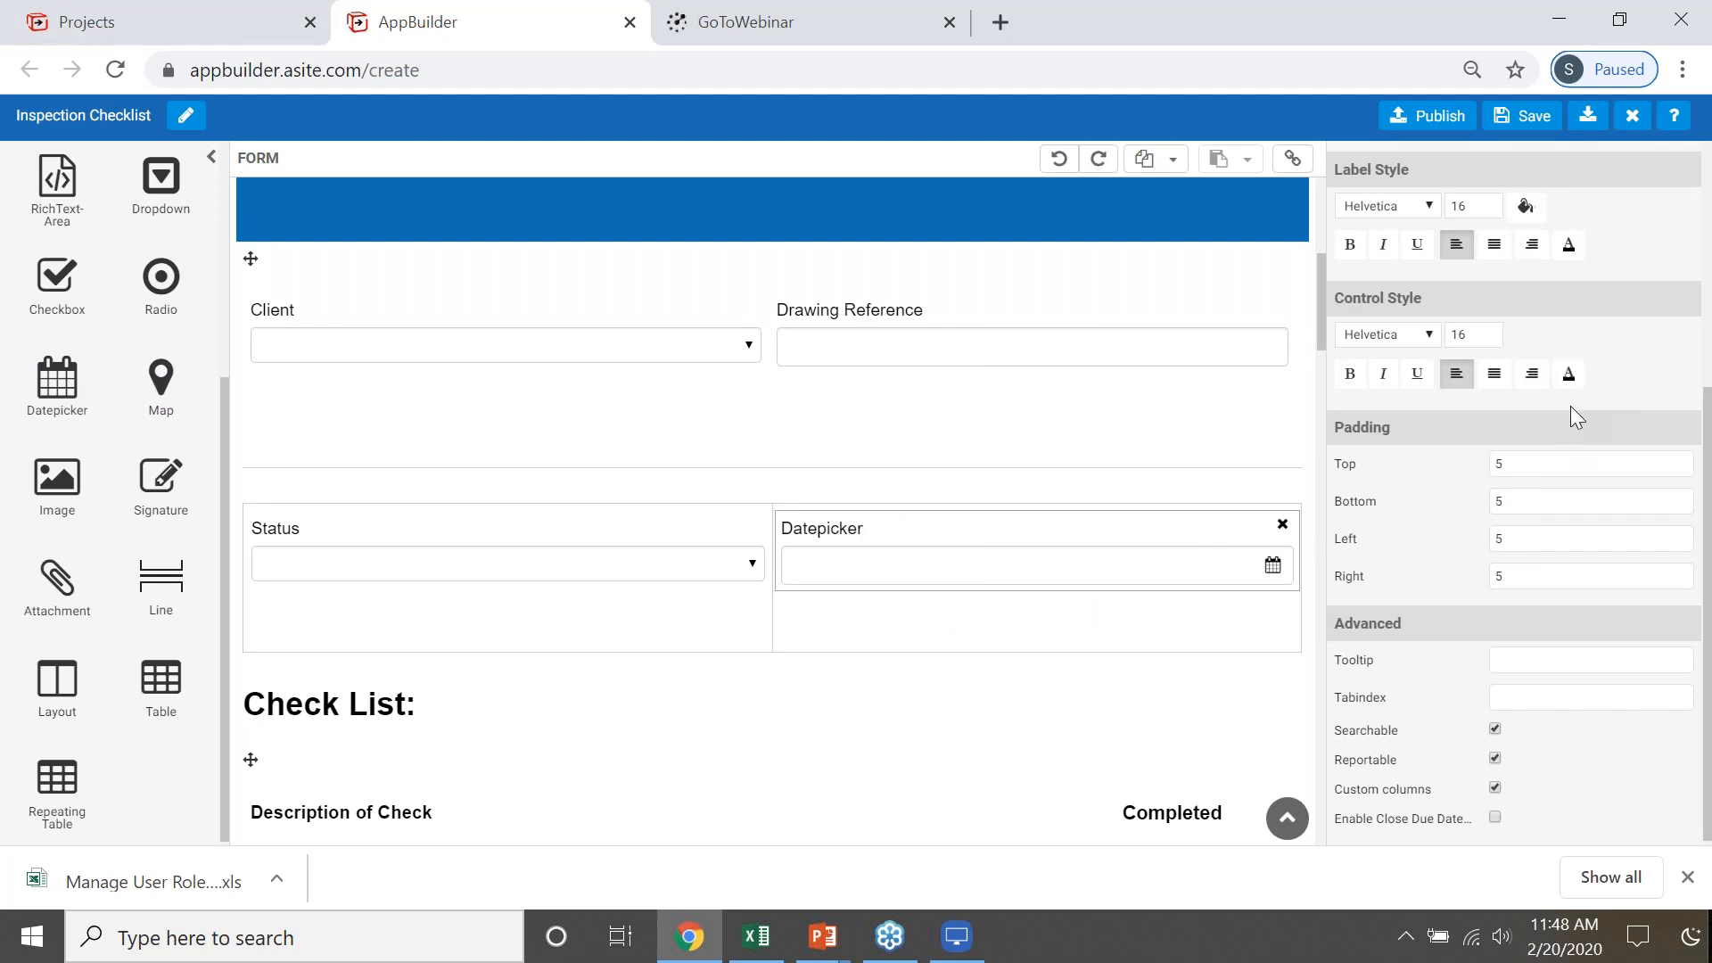
scroll(1570, 404, "up", 5)
left_click(1565, 233)
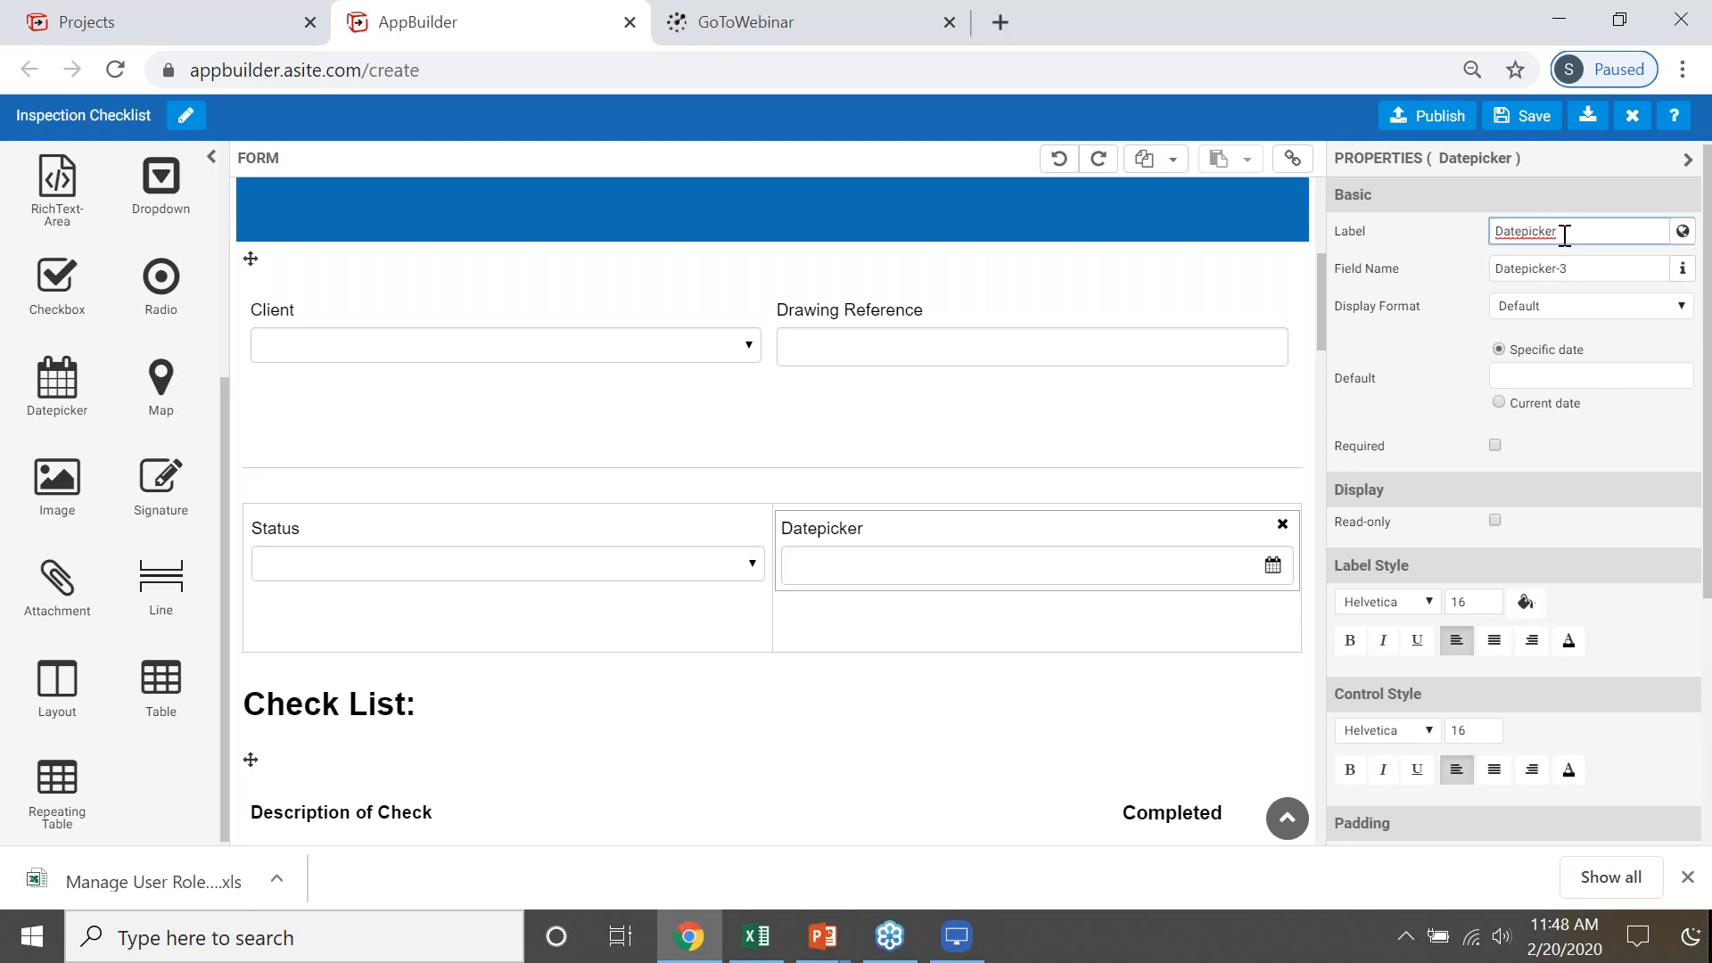
key("BackSpace")
key("BackSpace")
key("BackSpace")
key("BackSpace")
key("BackSpace")
key("BackSpace")
key("BackSpace")
key("BackSpace")
key("BackSpace")
key("BackSpace")
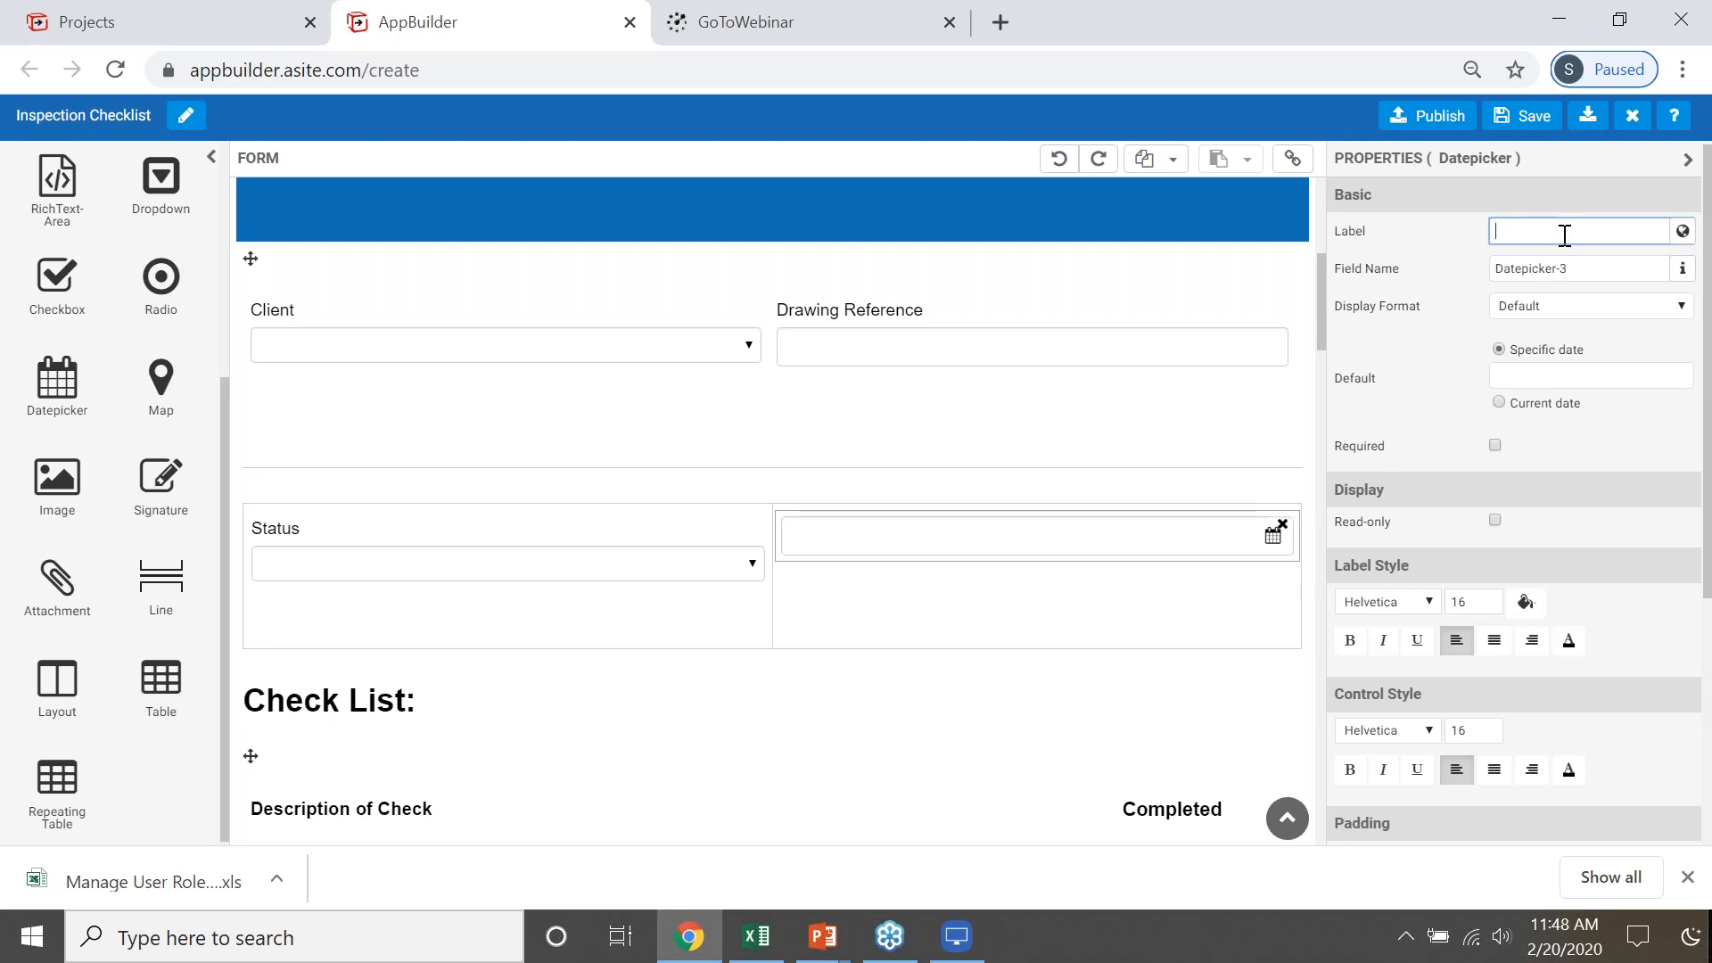
type("C")
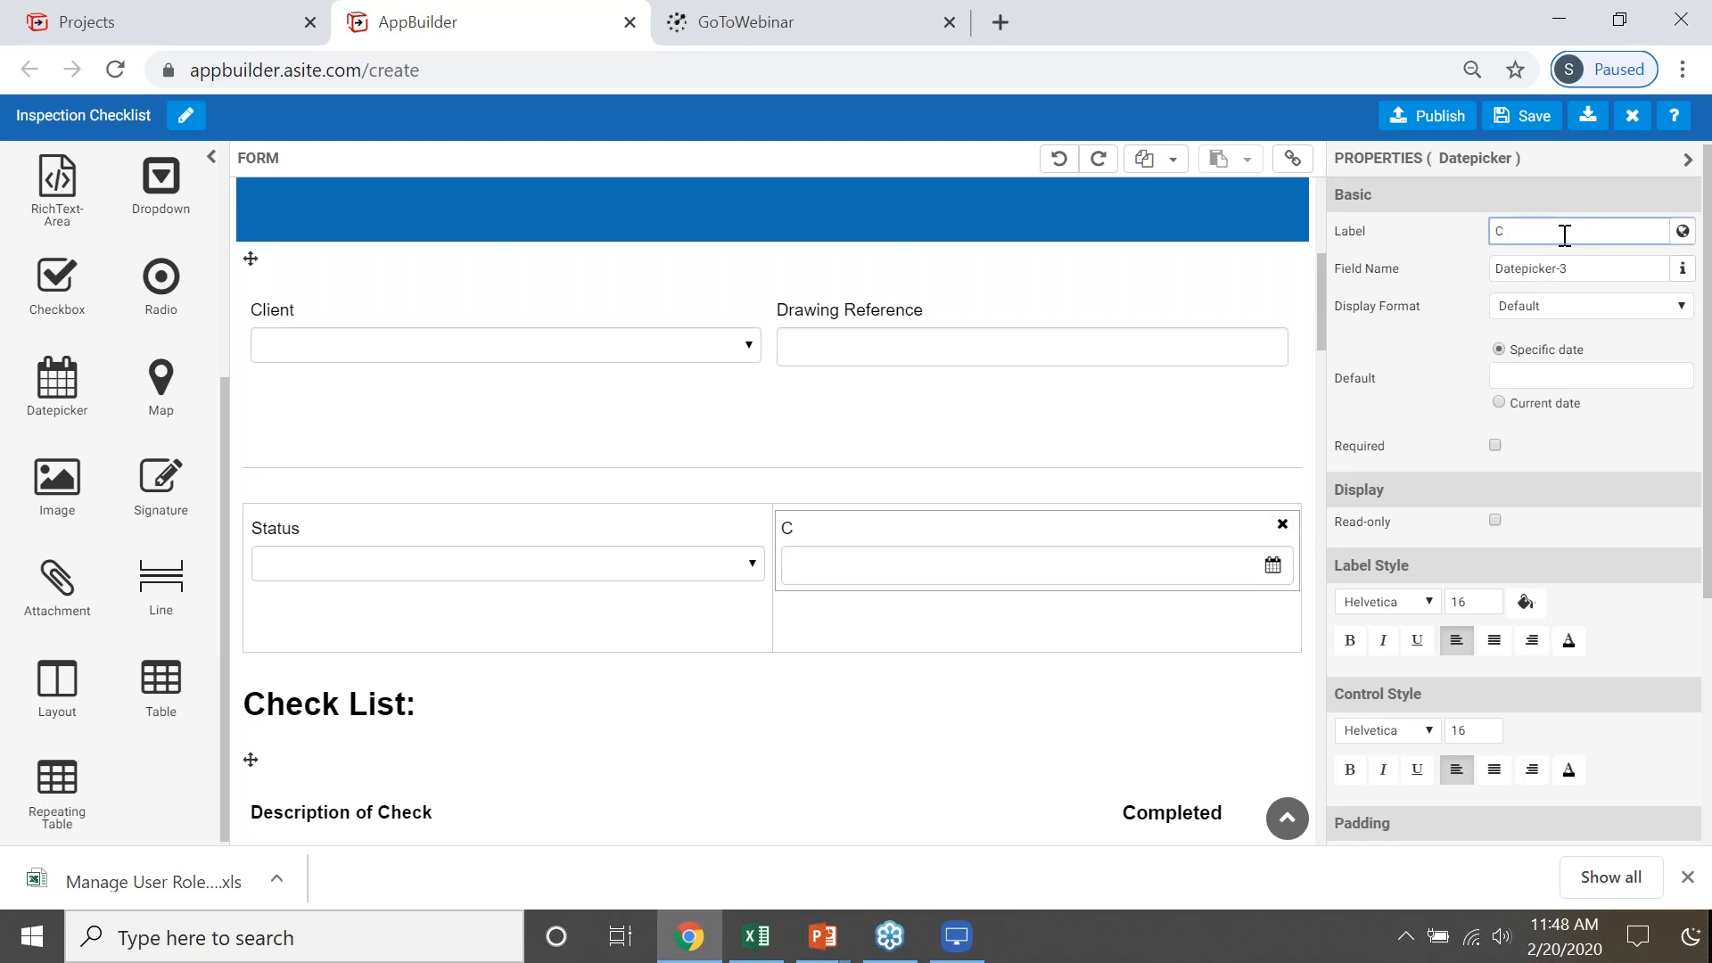
type("lose due date")
- Enable the Close Due Date option for the datepicker, then save the form and leave AppBuilder
scroll(1483, 444, "down", 5)
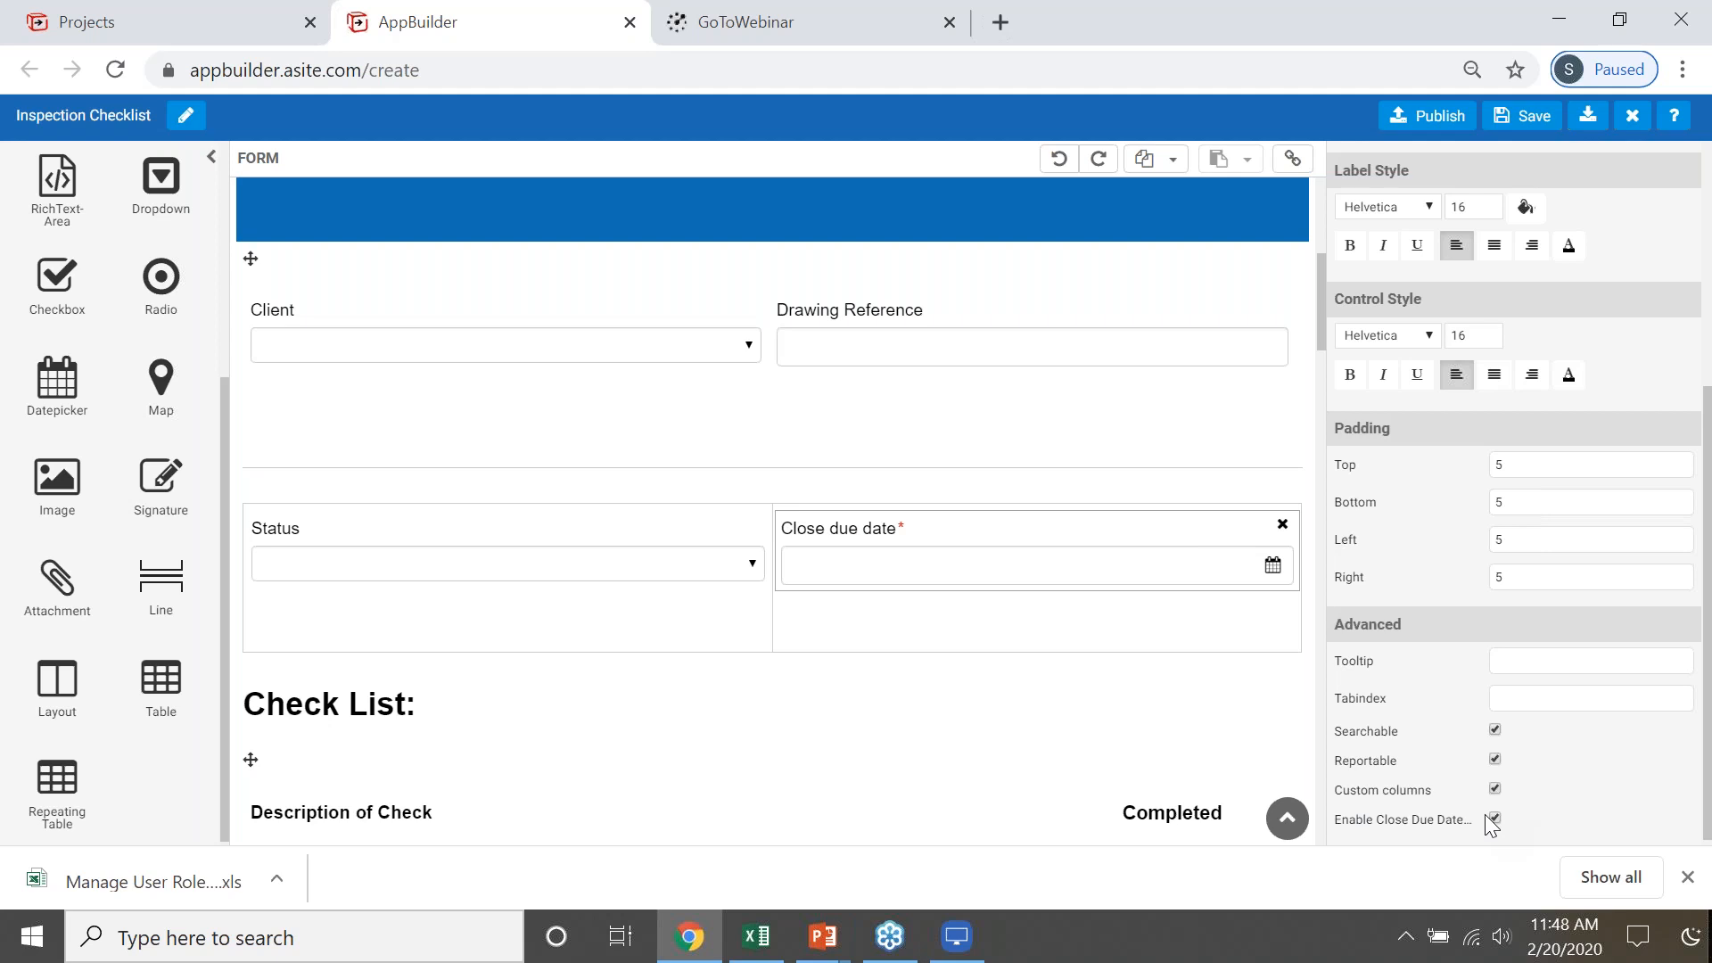
left_click(1496, 818)
left_click(1527, 115)
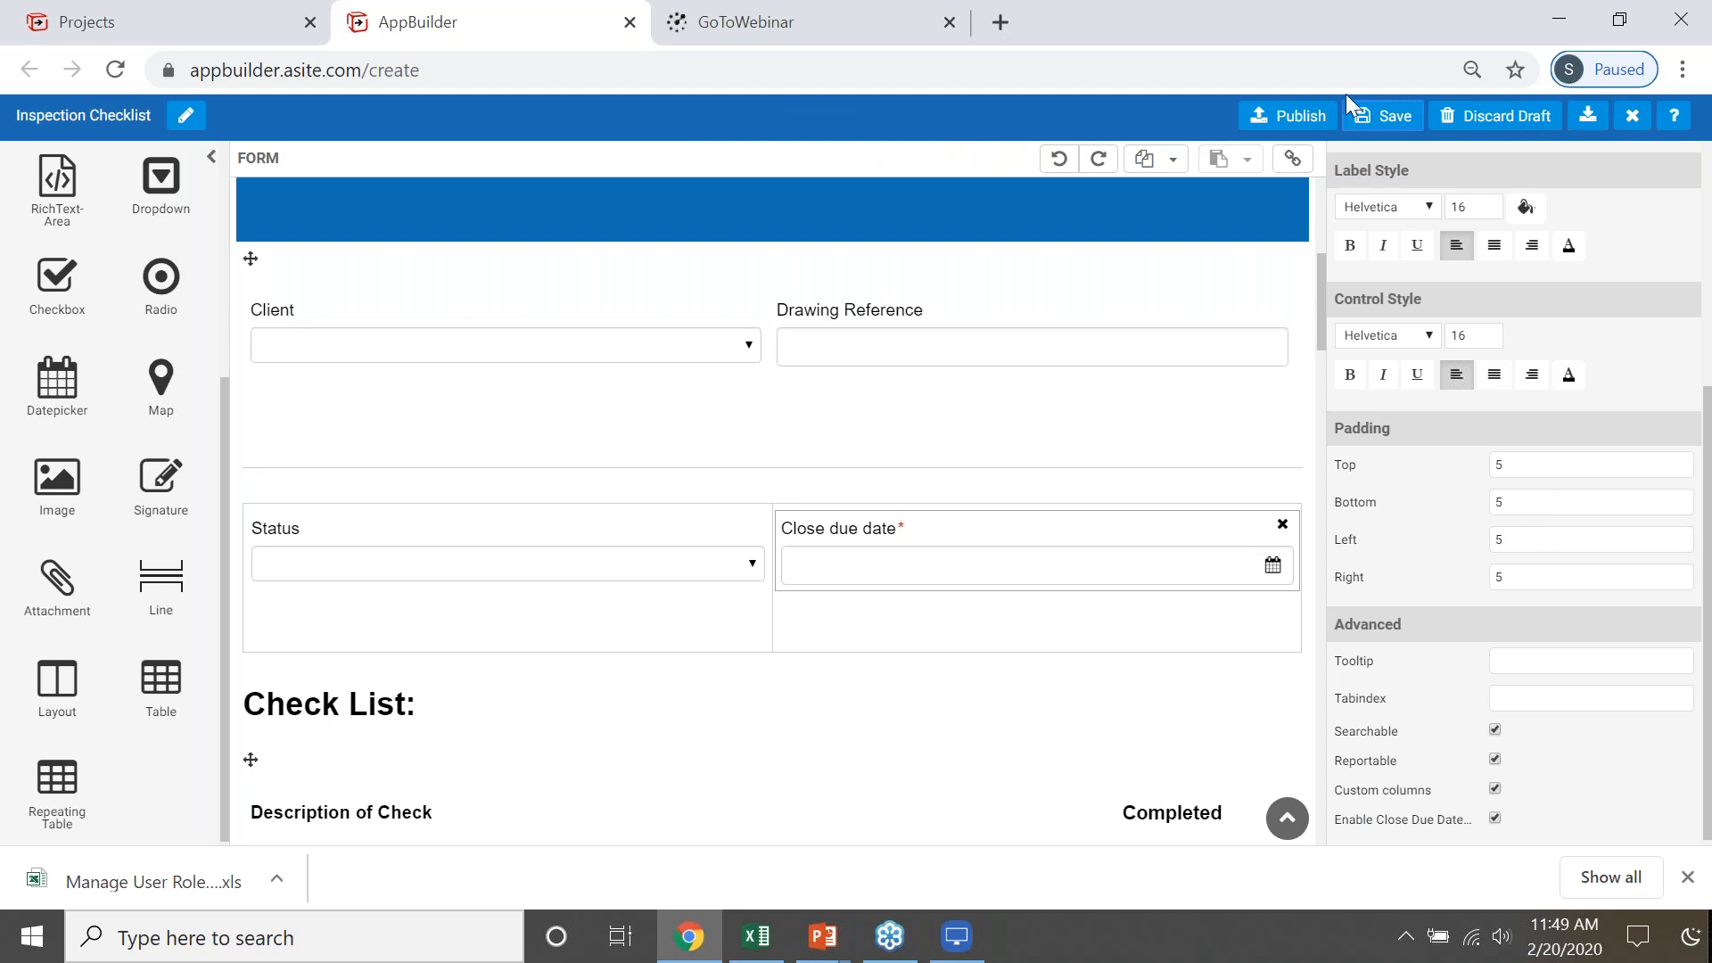
left_click(630, 21)
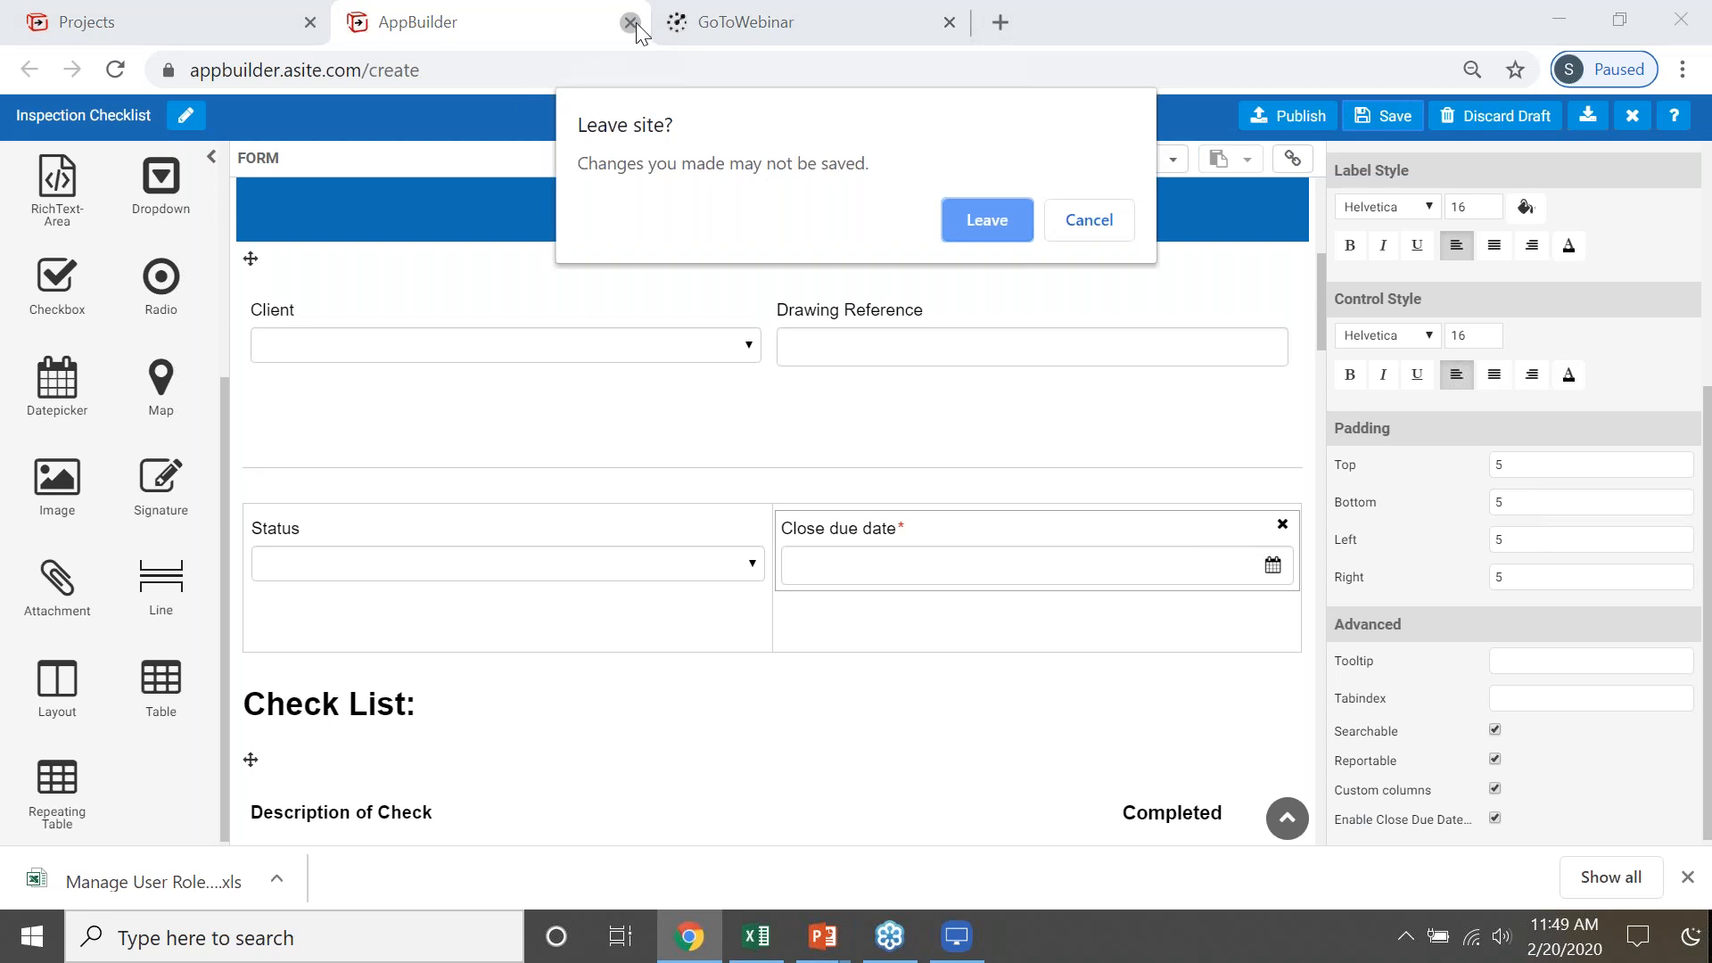
left_click(977, 222)
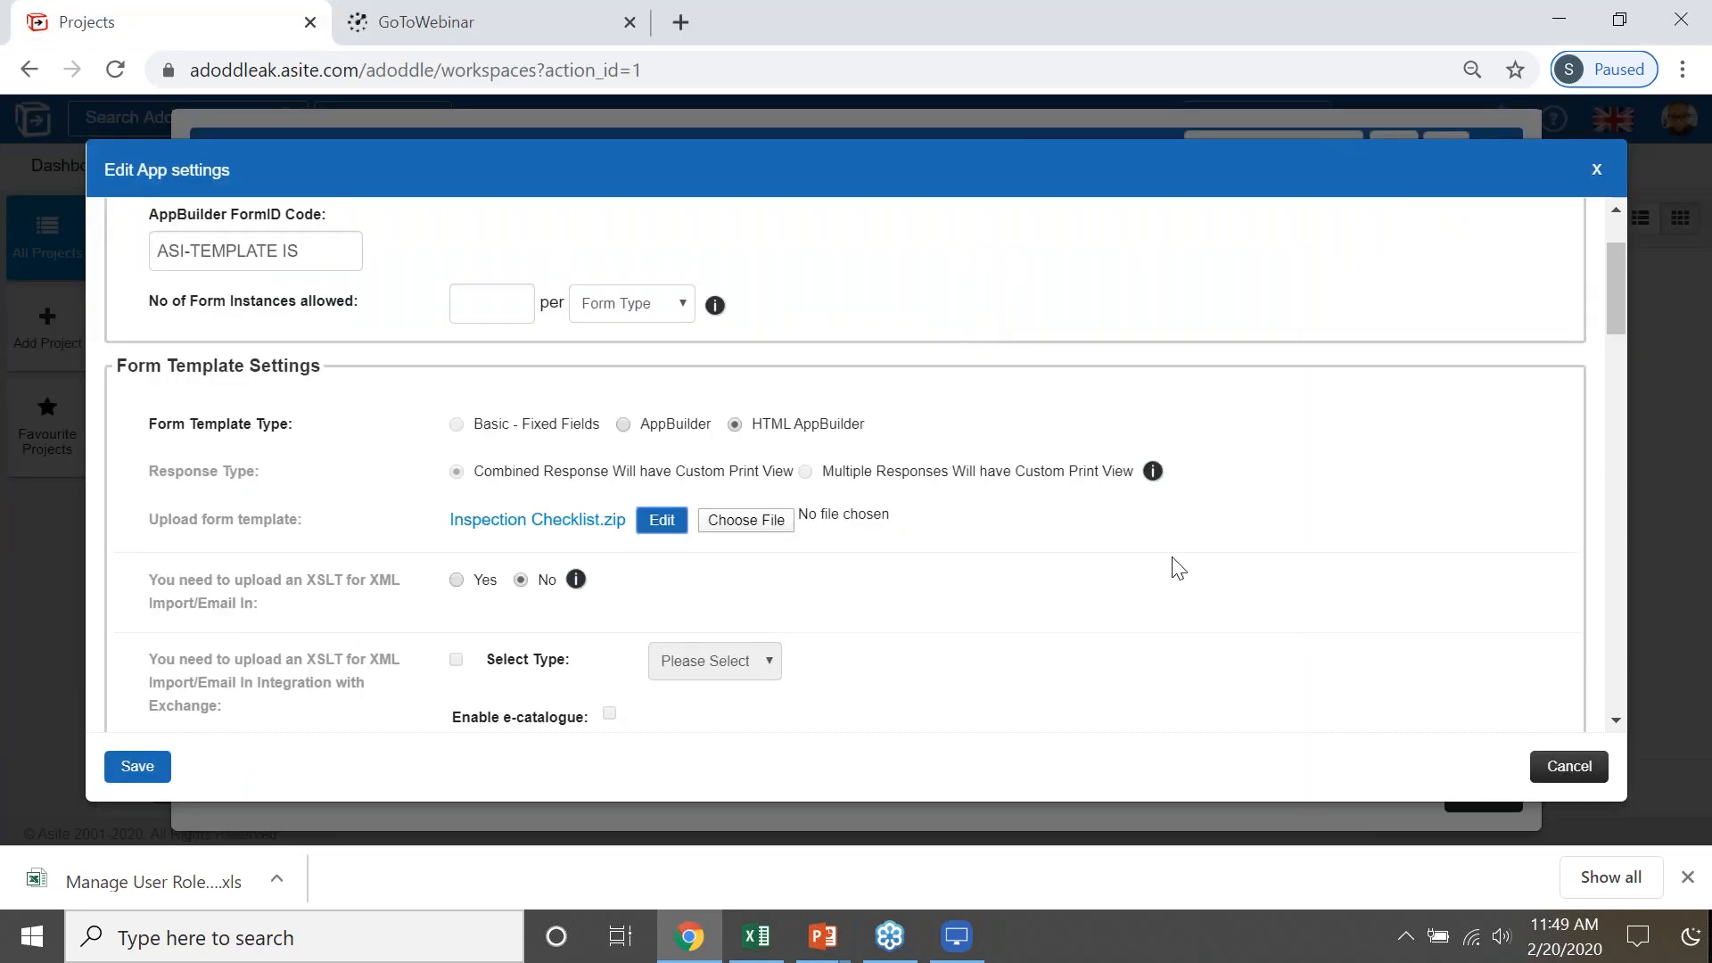
- Switch to the PowerPoint slideshow to show the Visual Workflows slide and return to Chrome
key("alt+Tab")
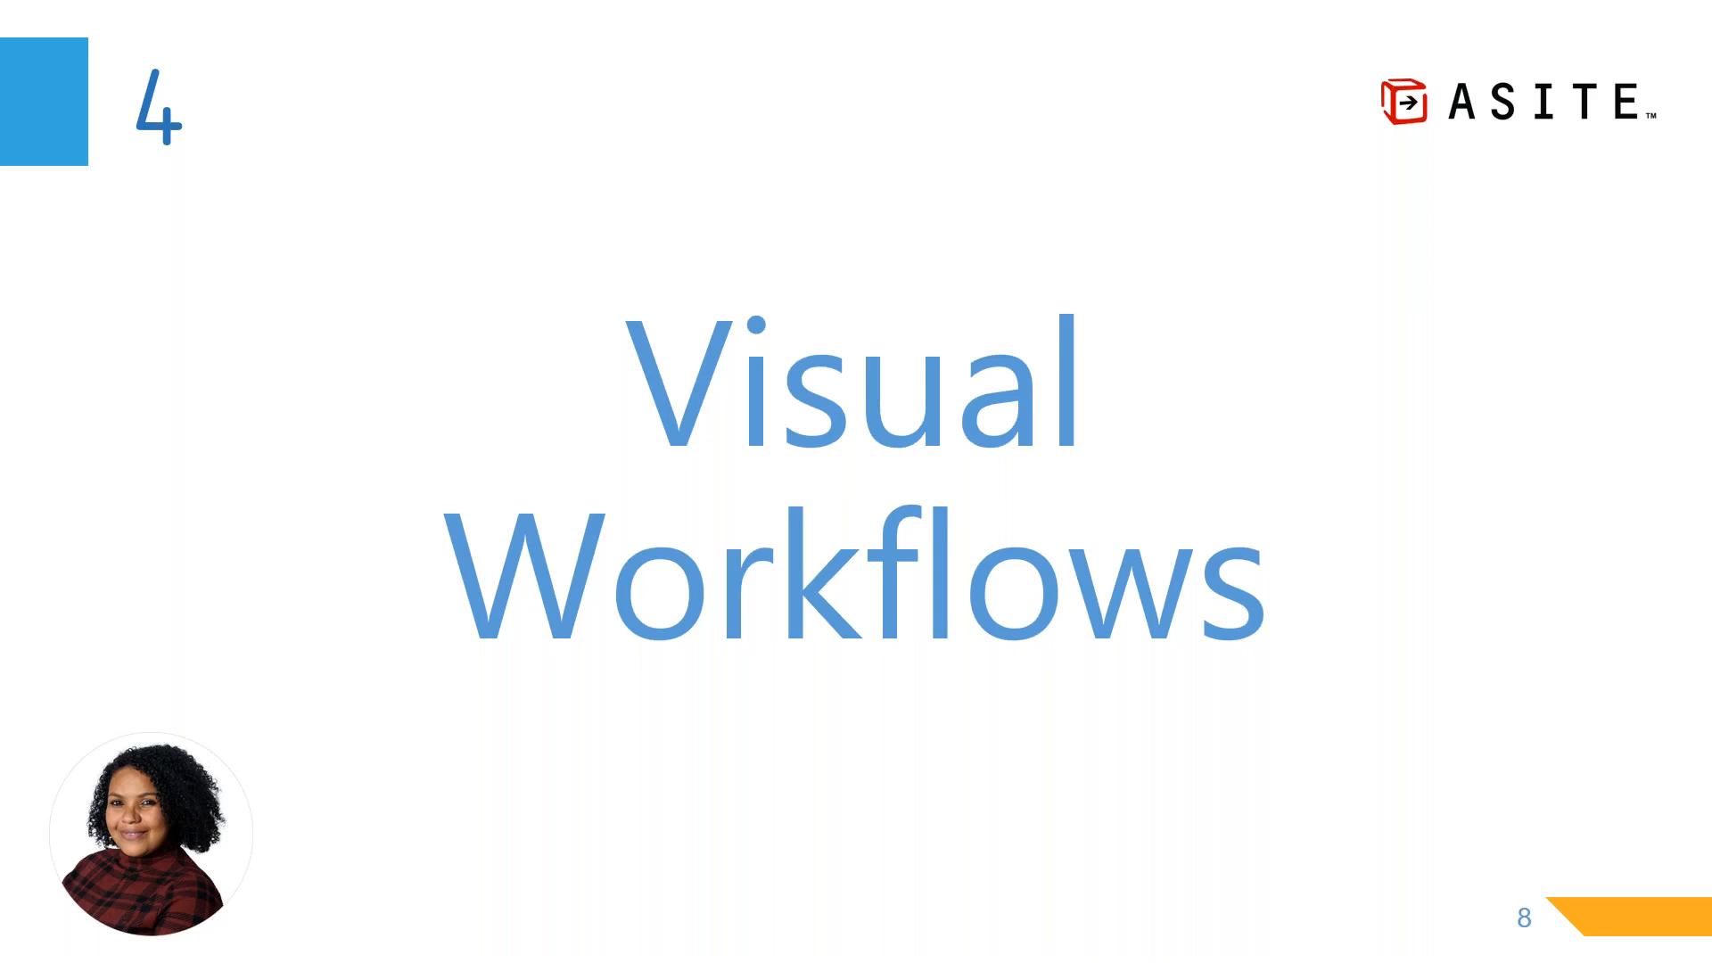
key("alt+Tab")
key("alt+Tab")
key("alt+Tab")
key("alt+Tab")
key("alt+Tab")
key("alt+Tab")
key("alt+Tab")
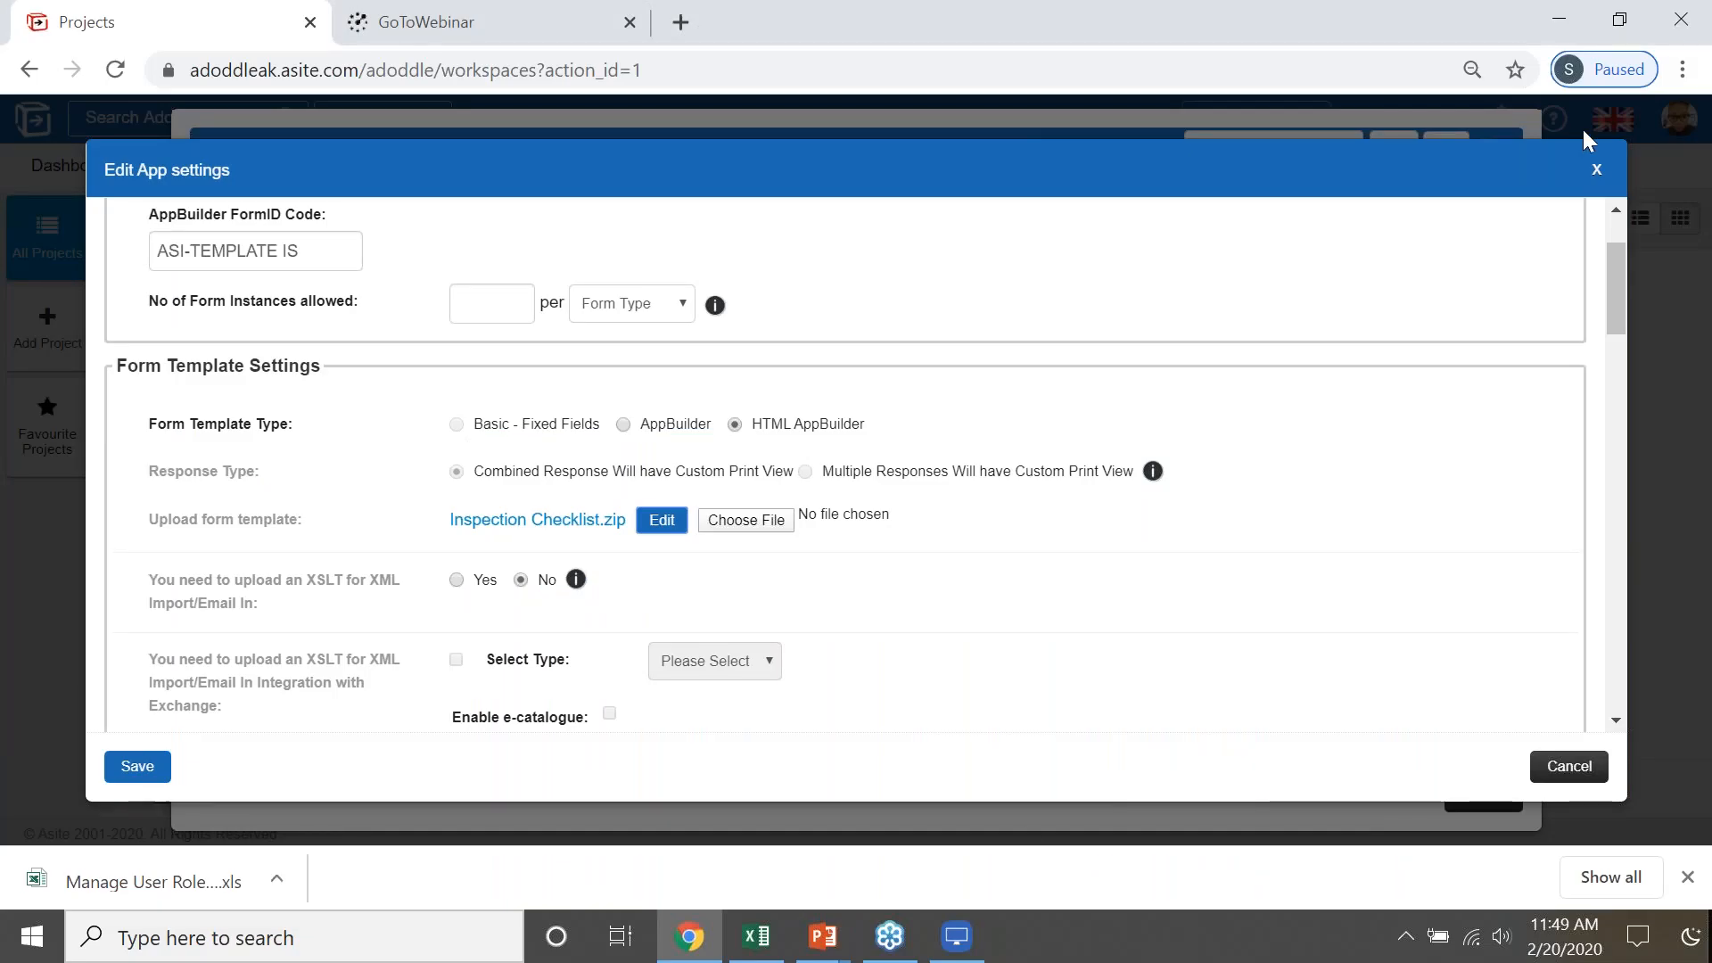
- Close the app settings windows and open the System Tasks list of the Workflows area
left_click(1596, 171)
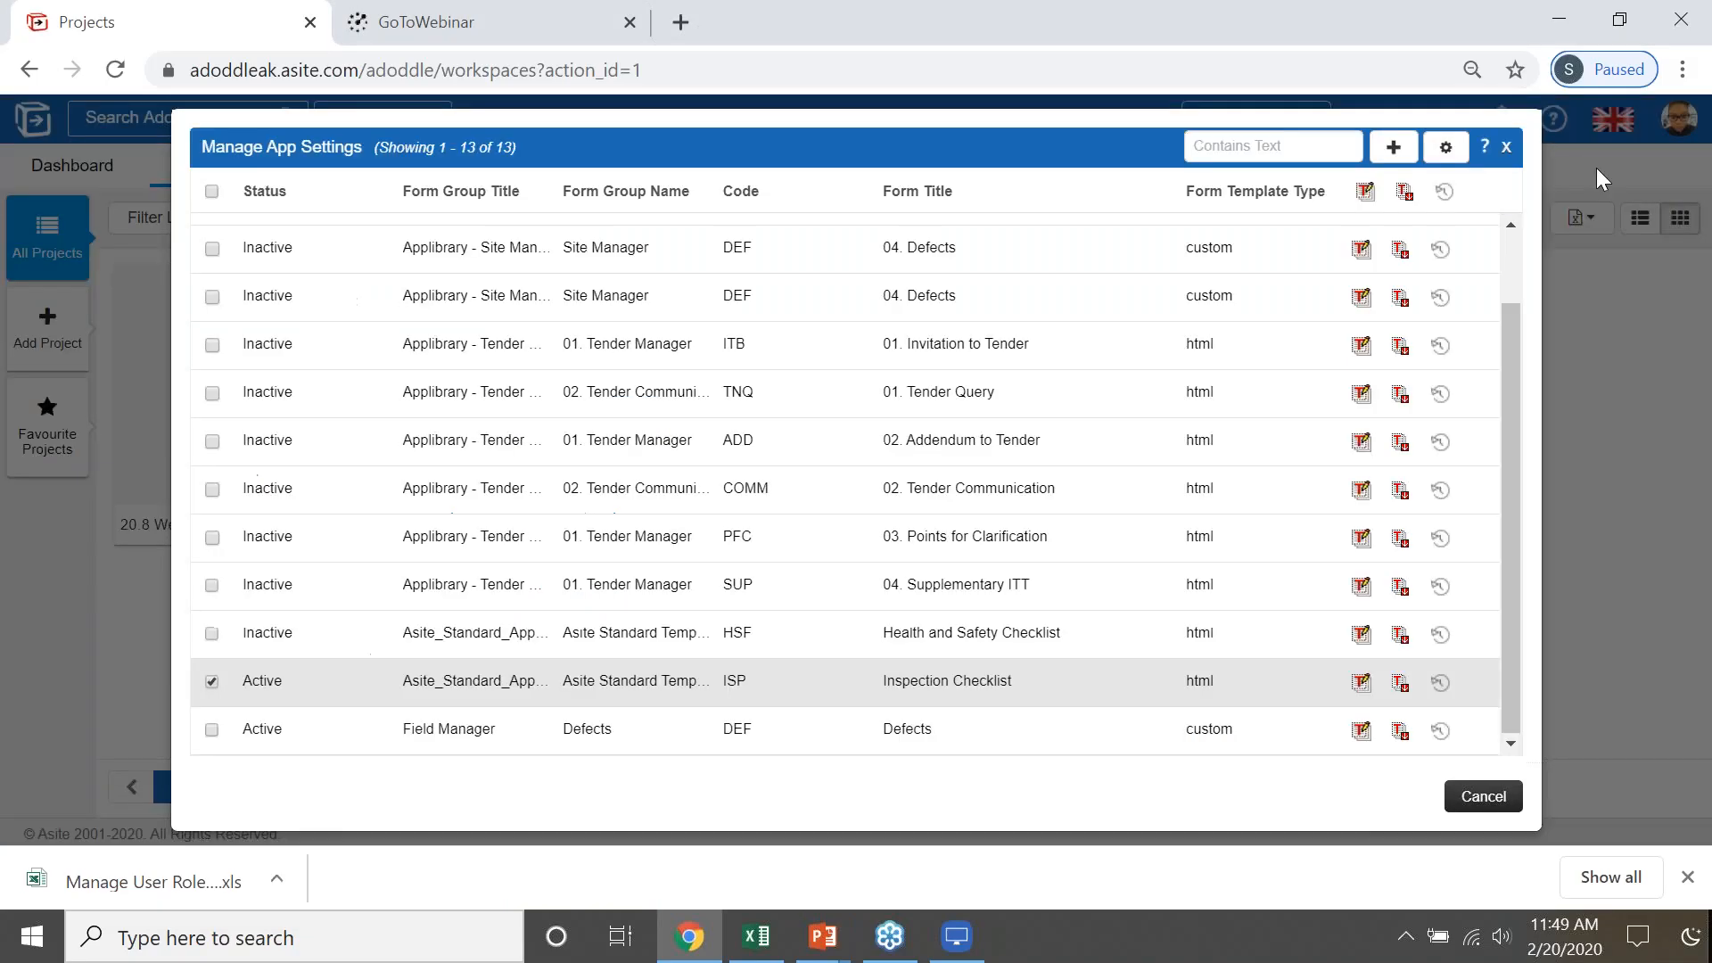
left_click(1506, 148)
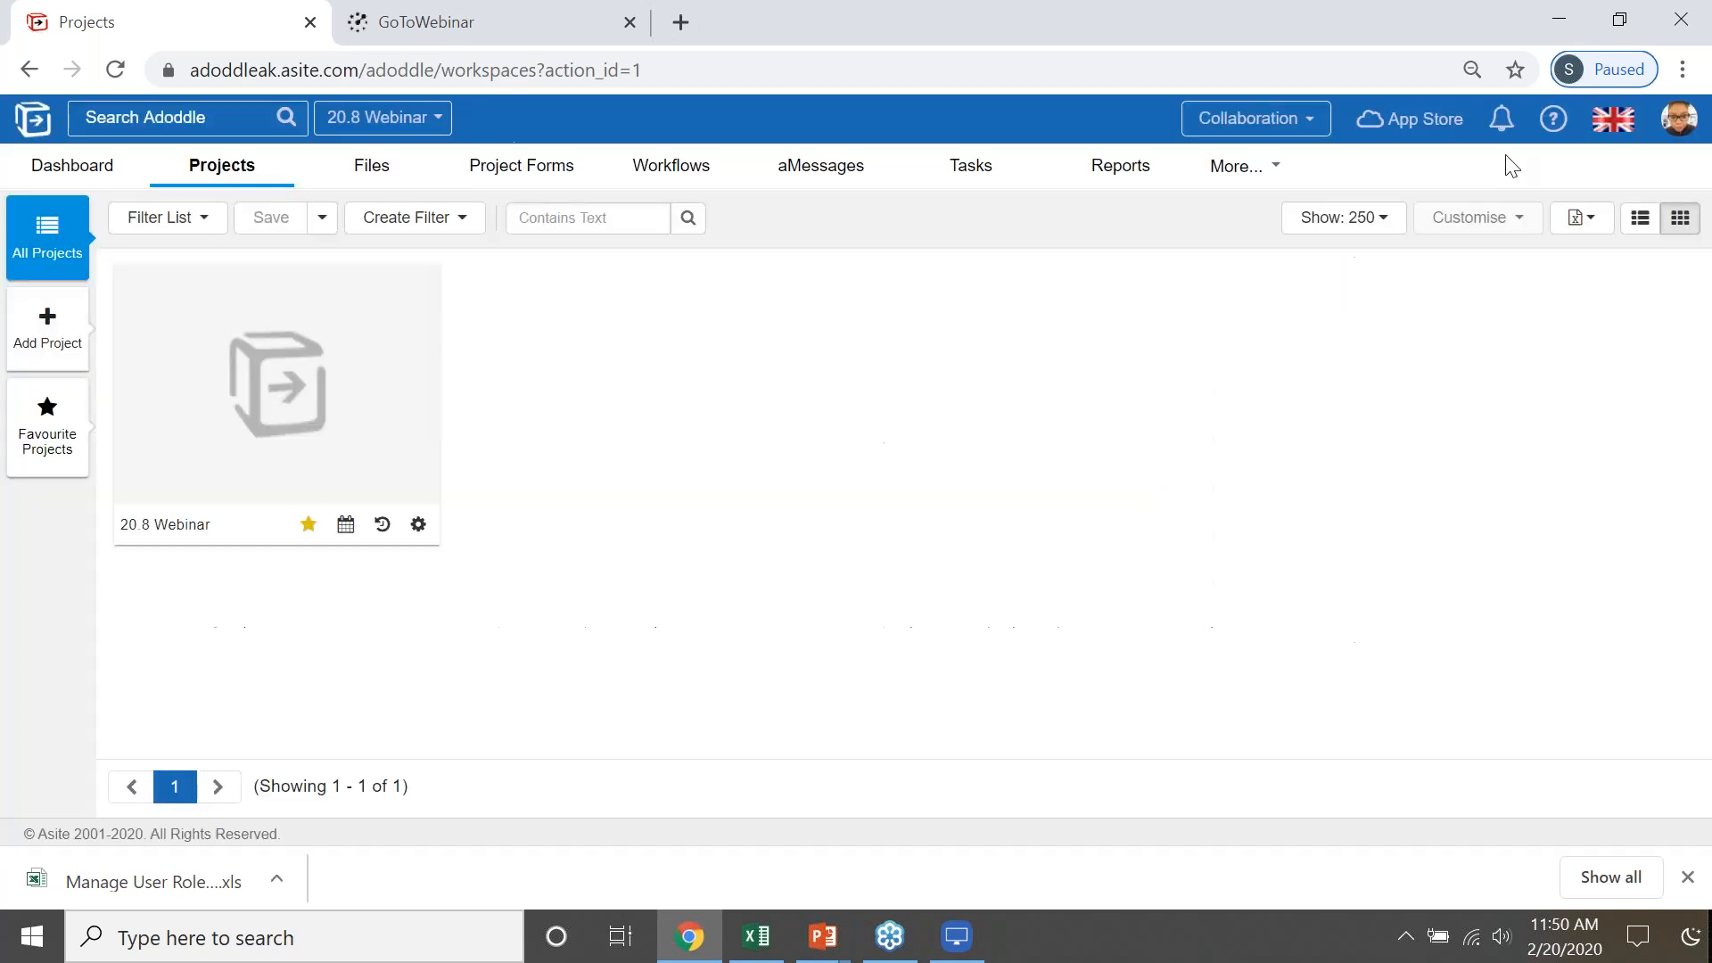
left_click(671, 174)
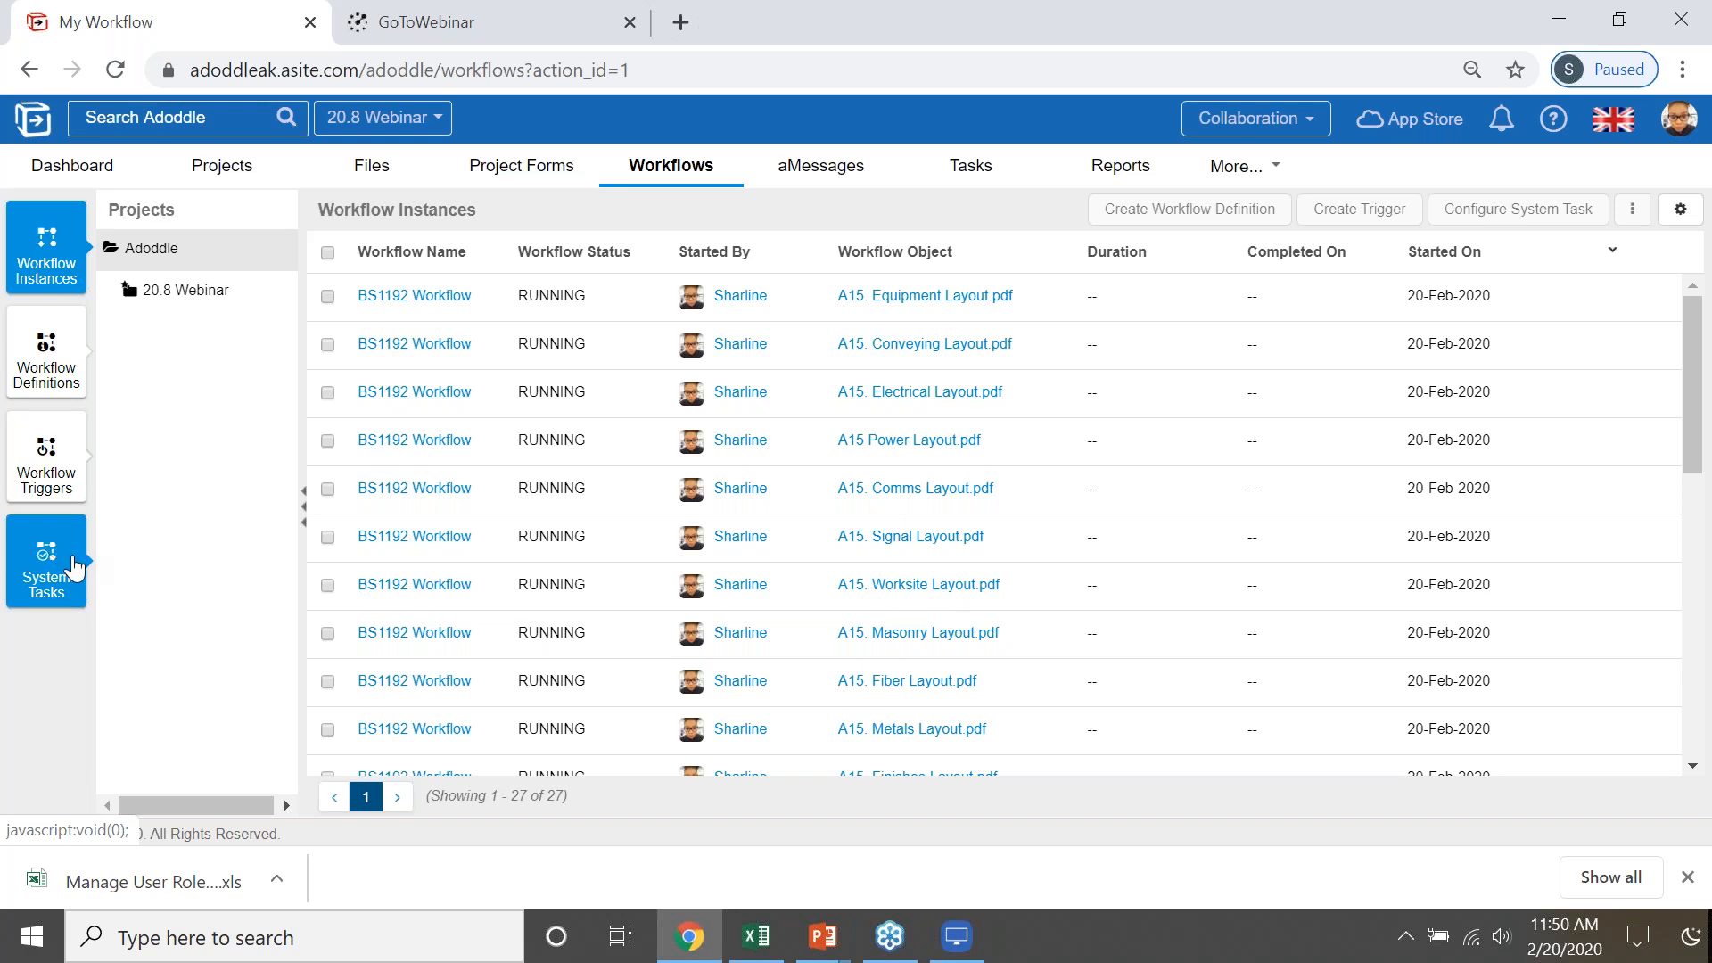
left_click(78, 564)
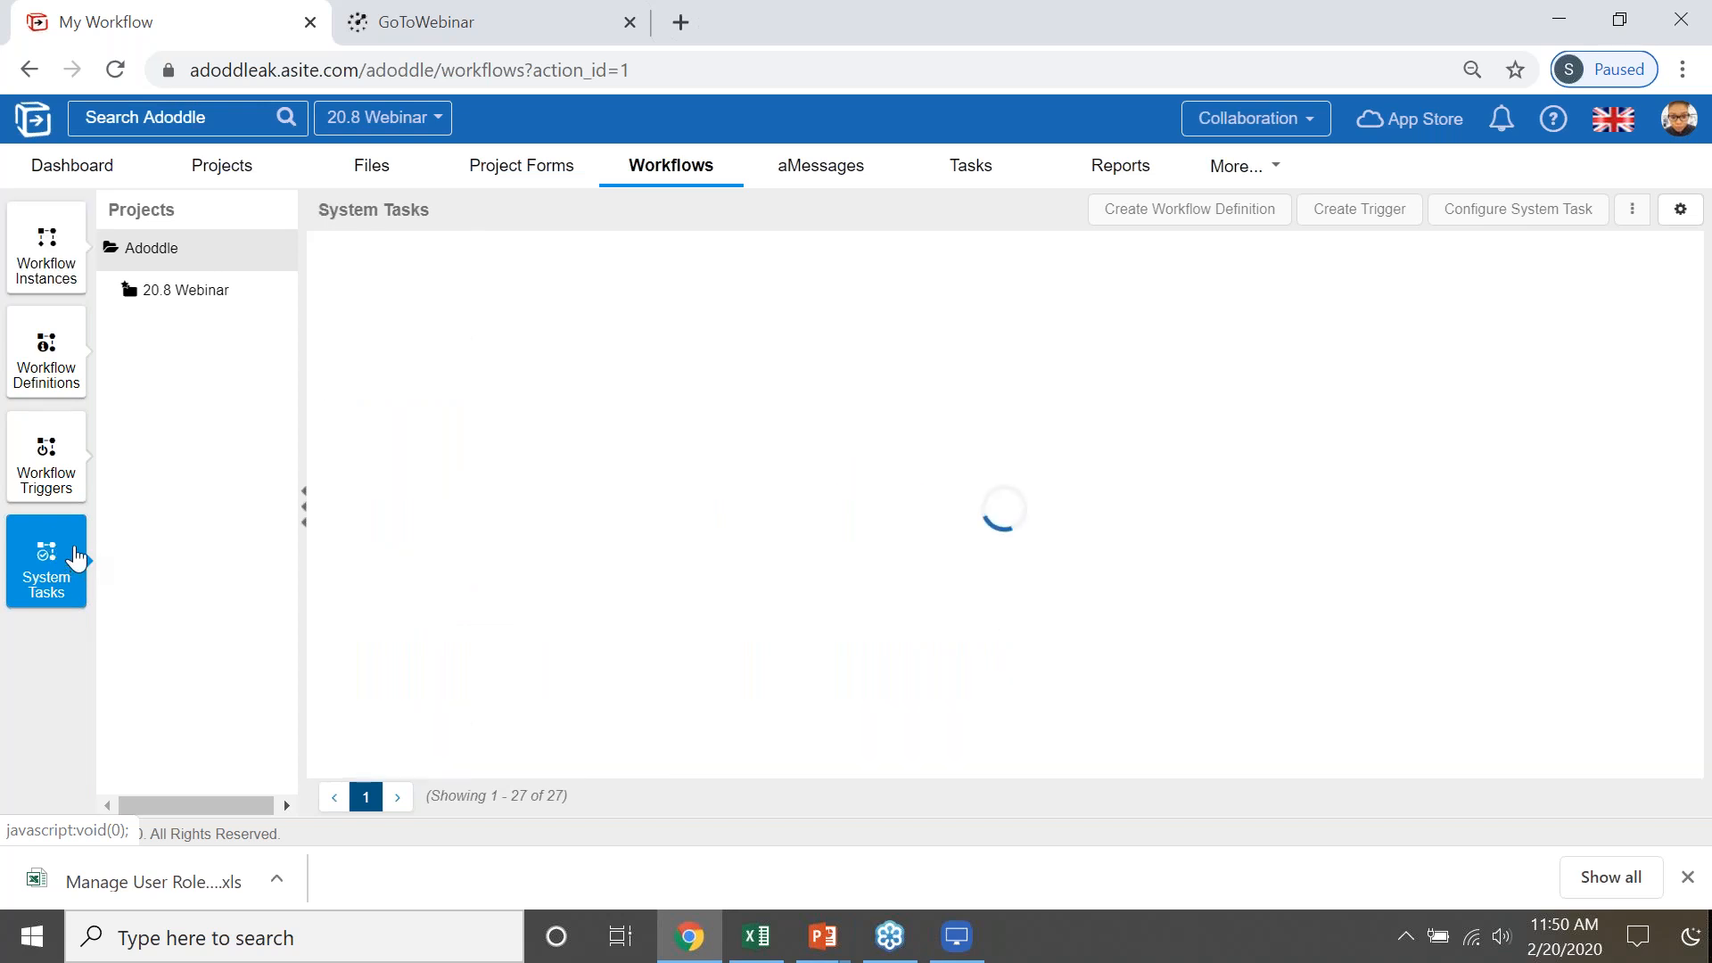
- Start configuring a new system task for the 20.8 Webinar project and name it "DISTRIBUTION"
left_click(218, 299)
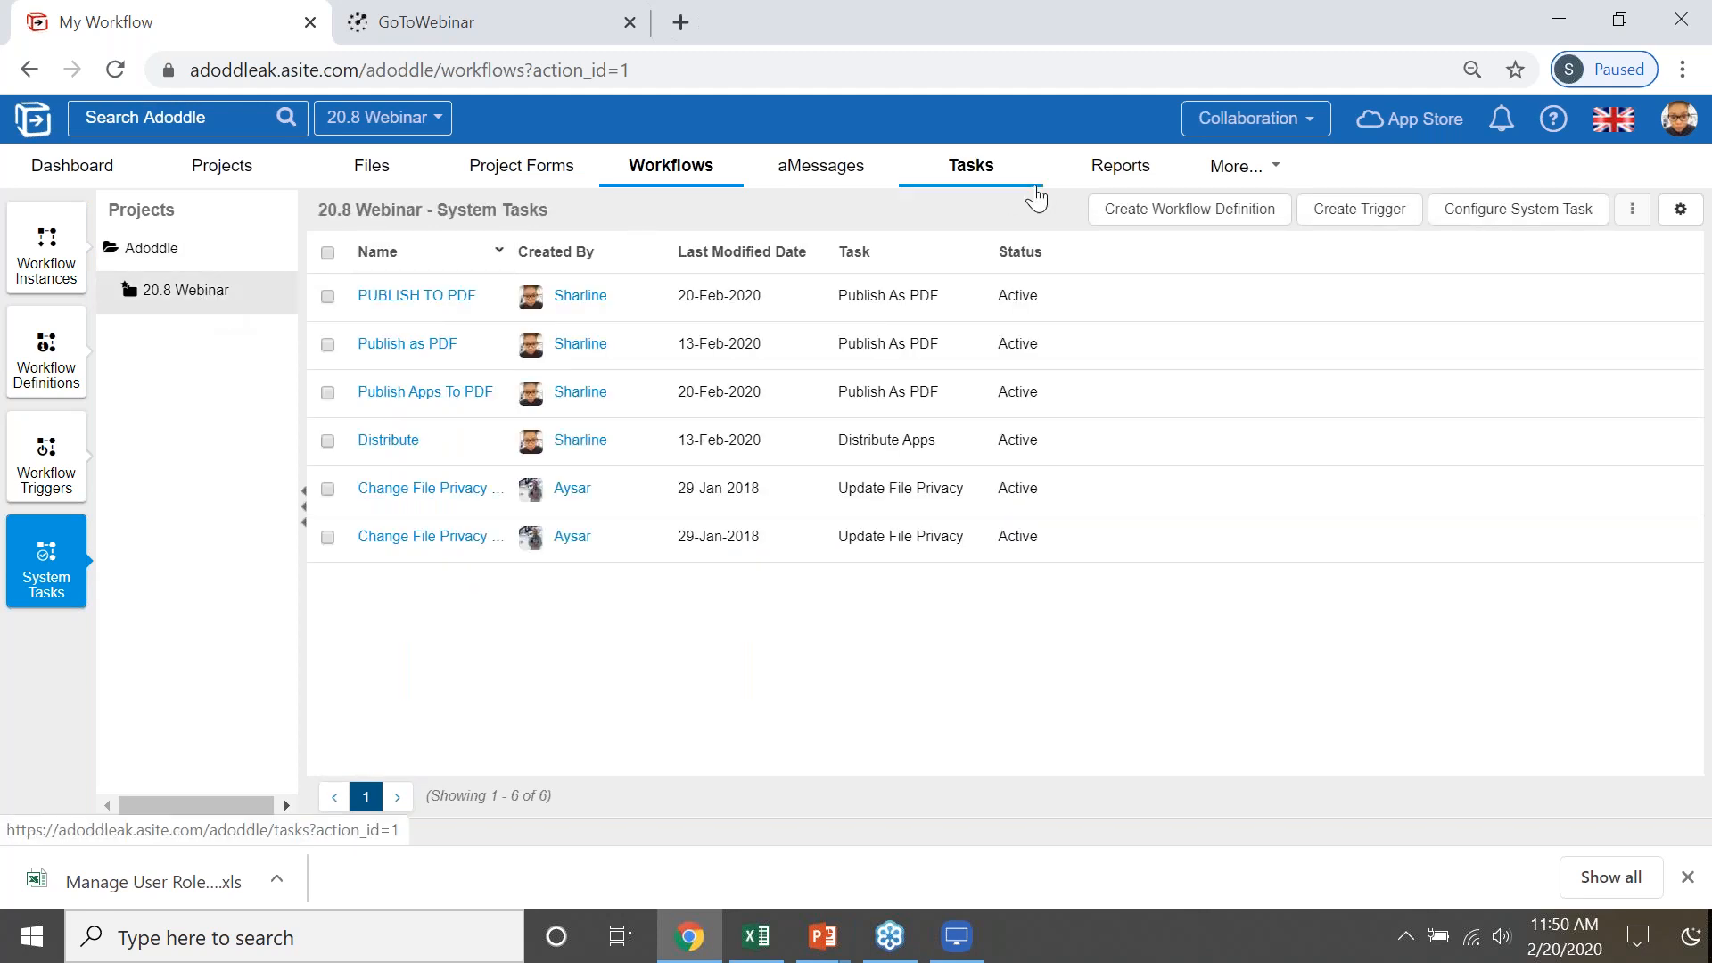
left_click(1545, 217)
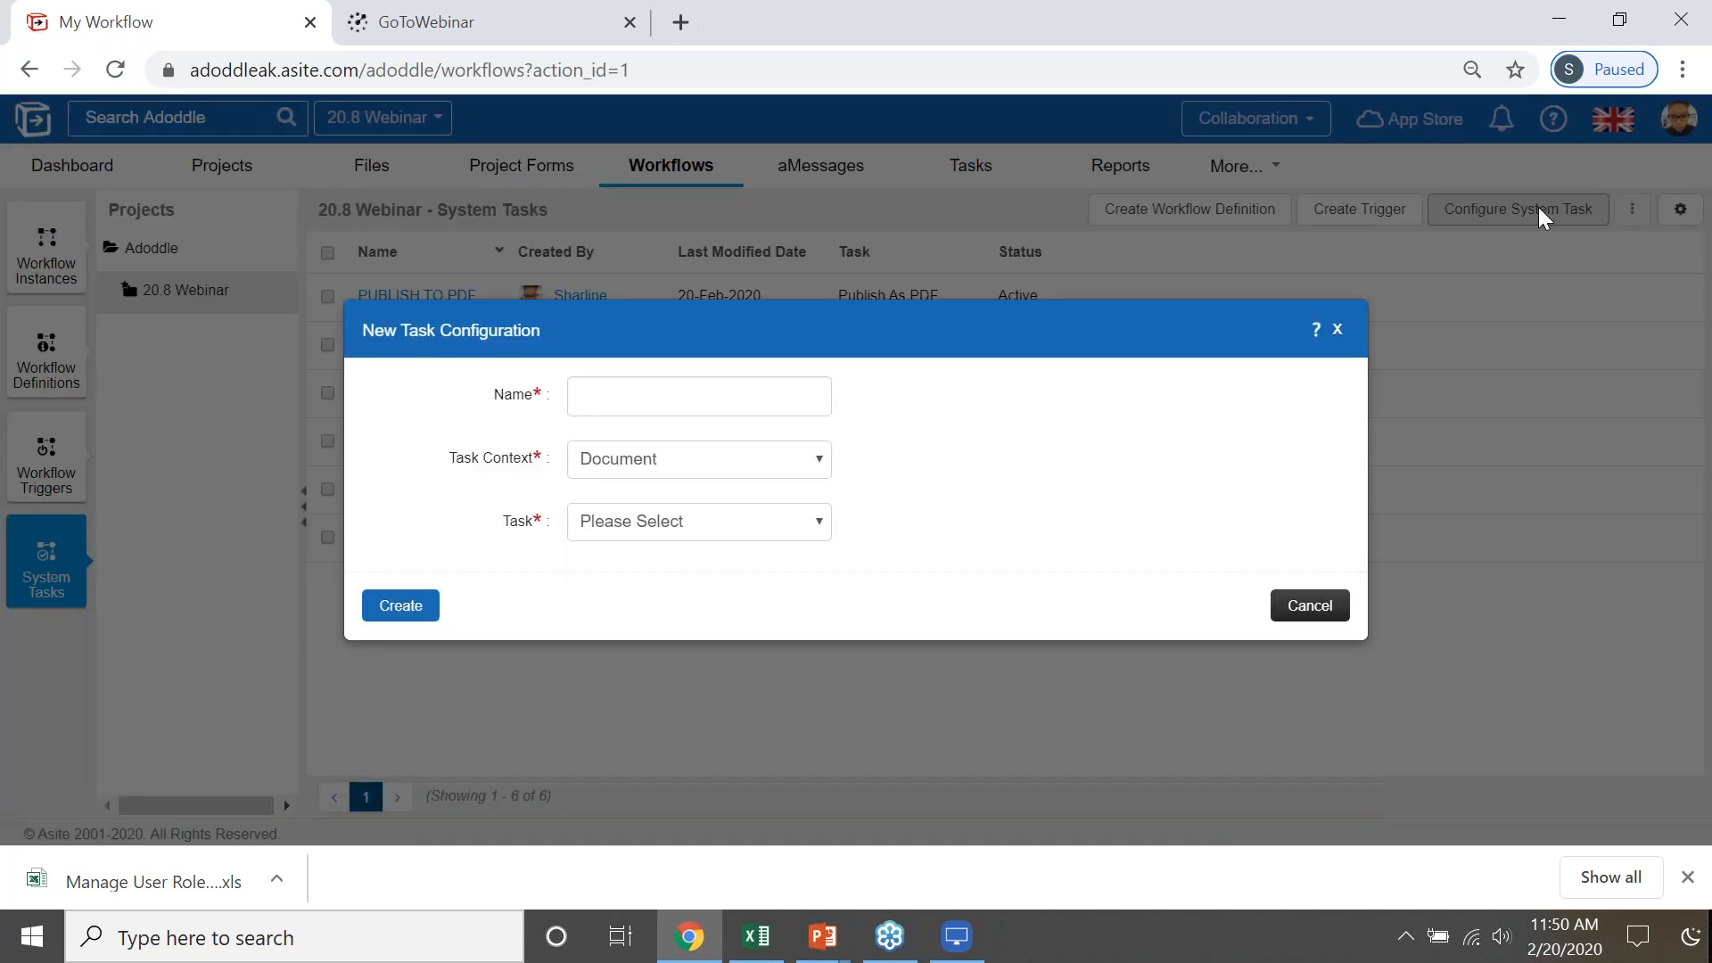
left_click(774, 392)
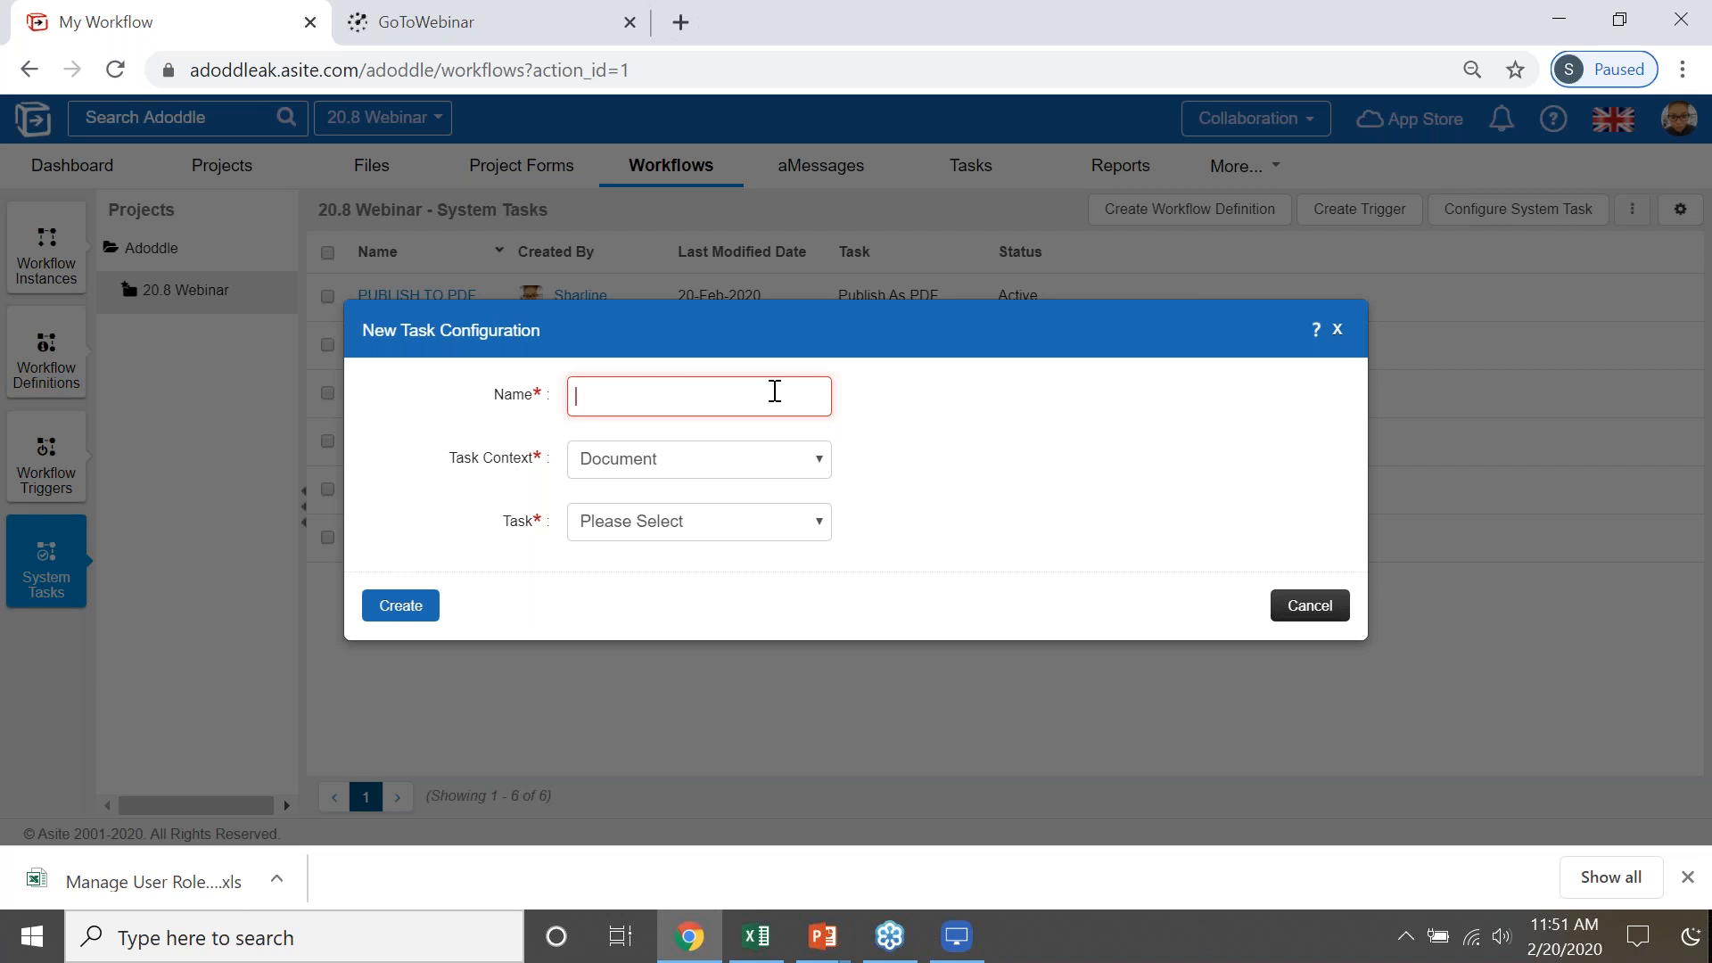
type("D")
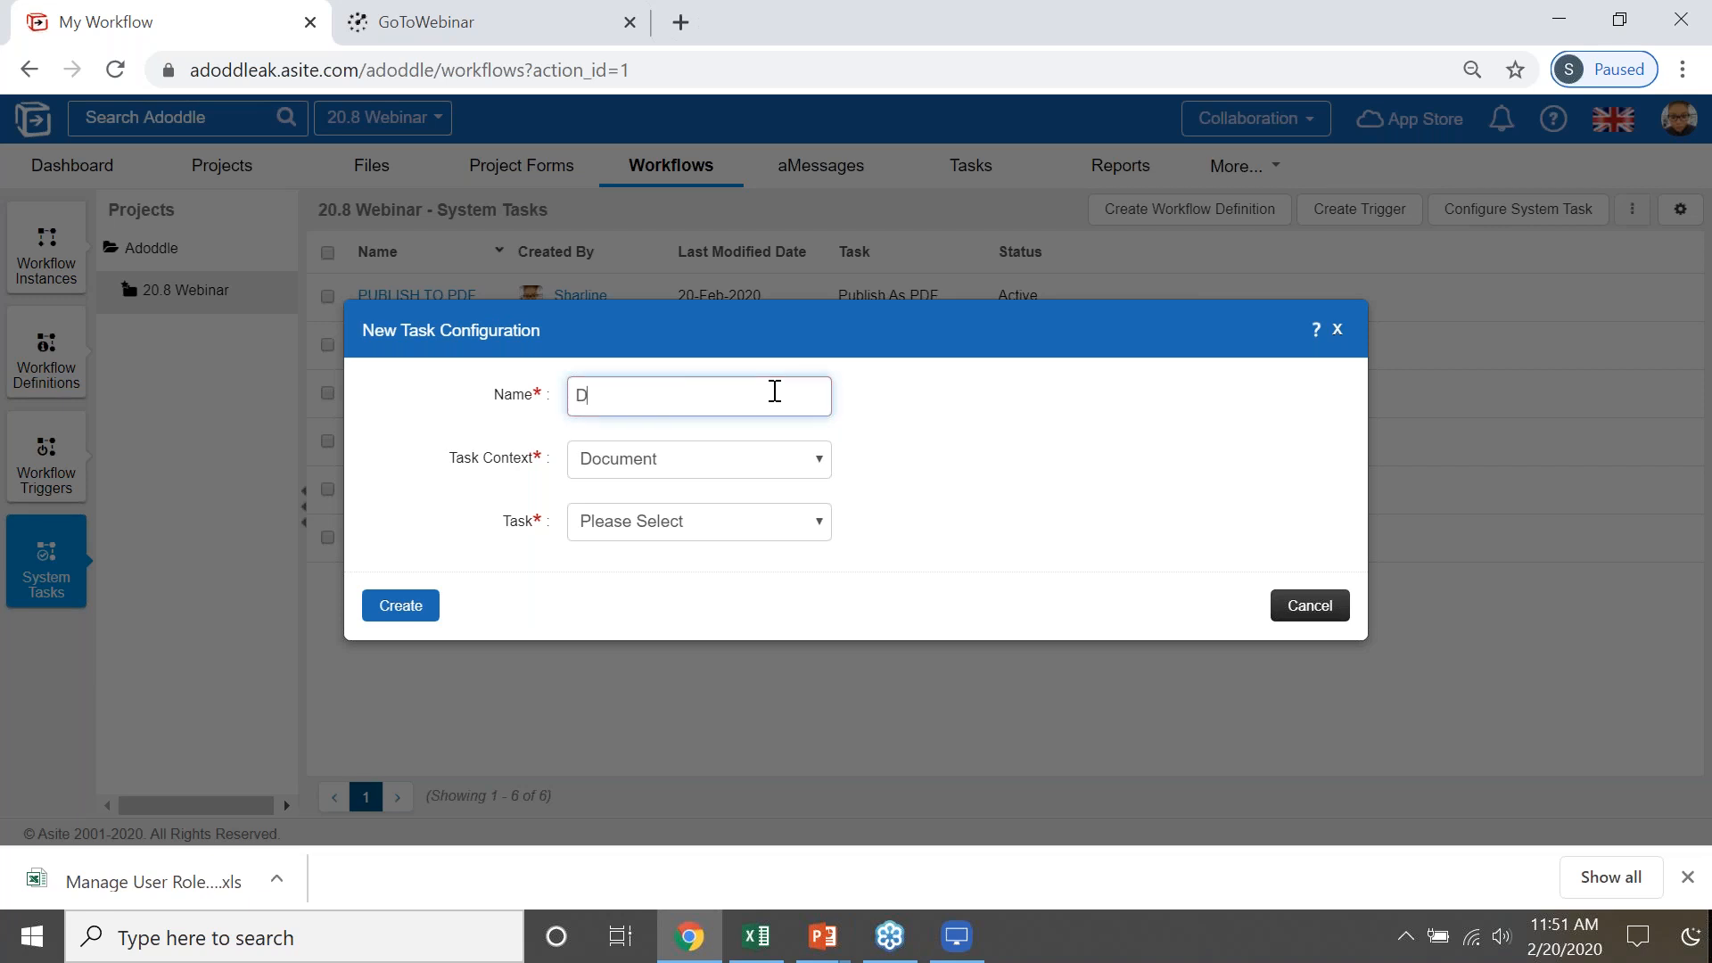
type("ISTRIBUTION")
- Set the task context to App, the app type to Inspection Checklist [ ASI-TEMPLATE IS ], and the task to Distribute Apps
left_click(760, 460)
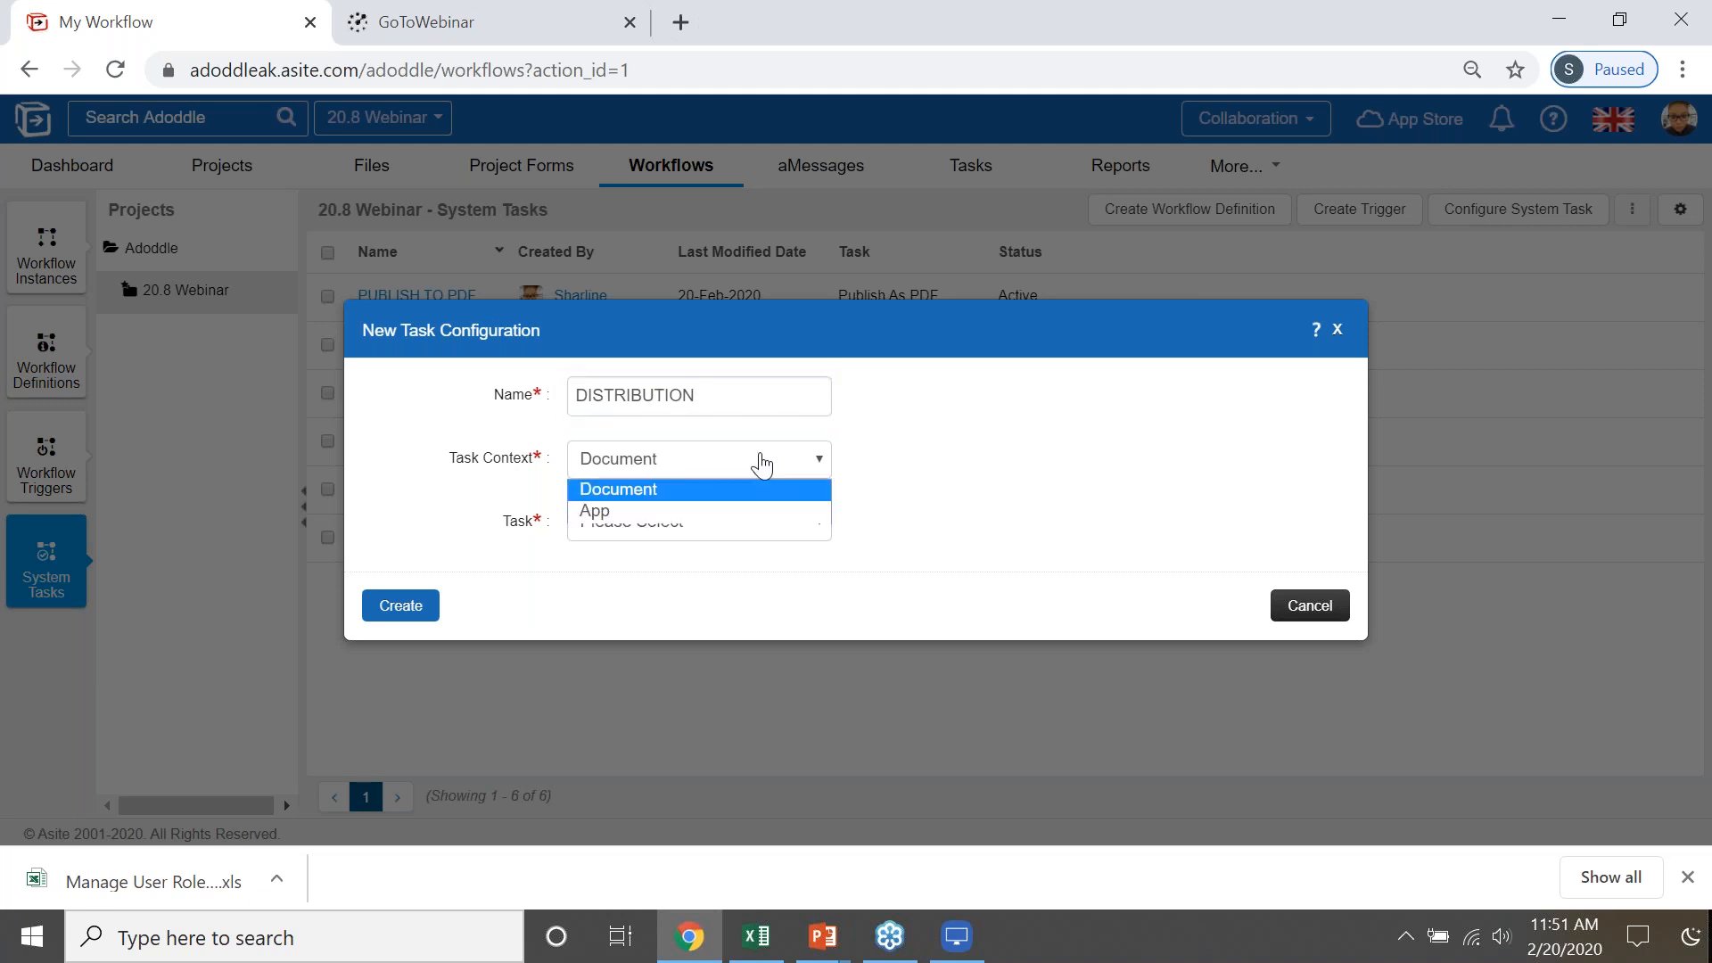
left_click(619, 511)
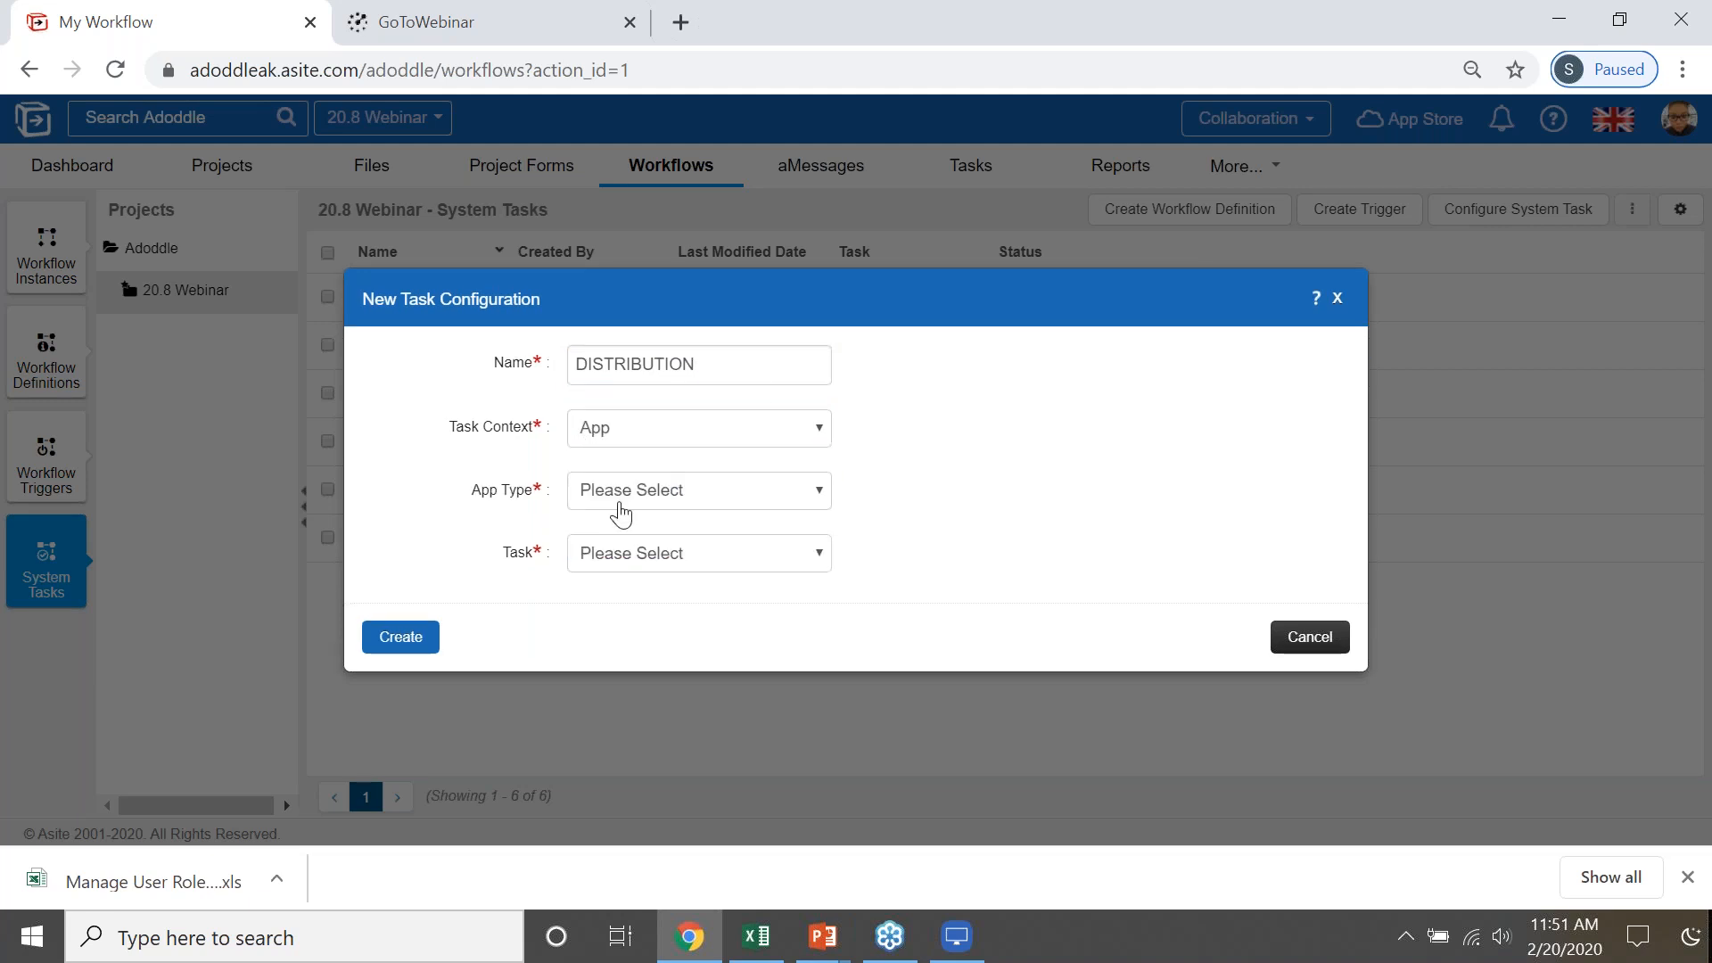
left_click(692, 489)
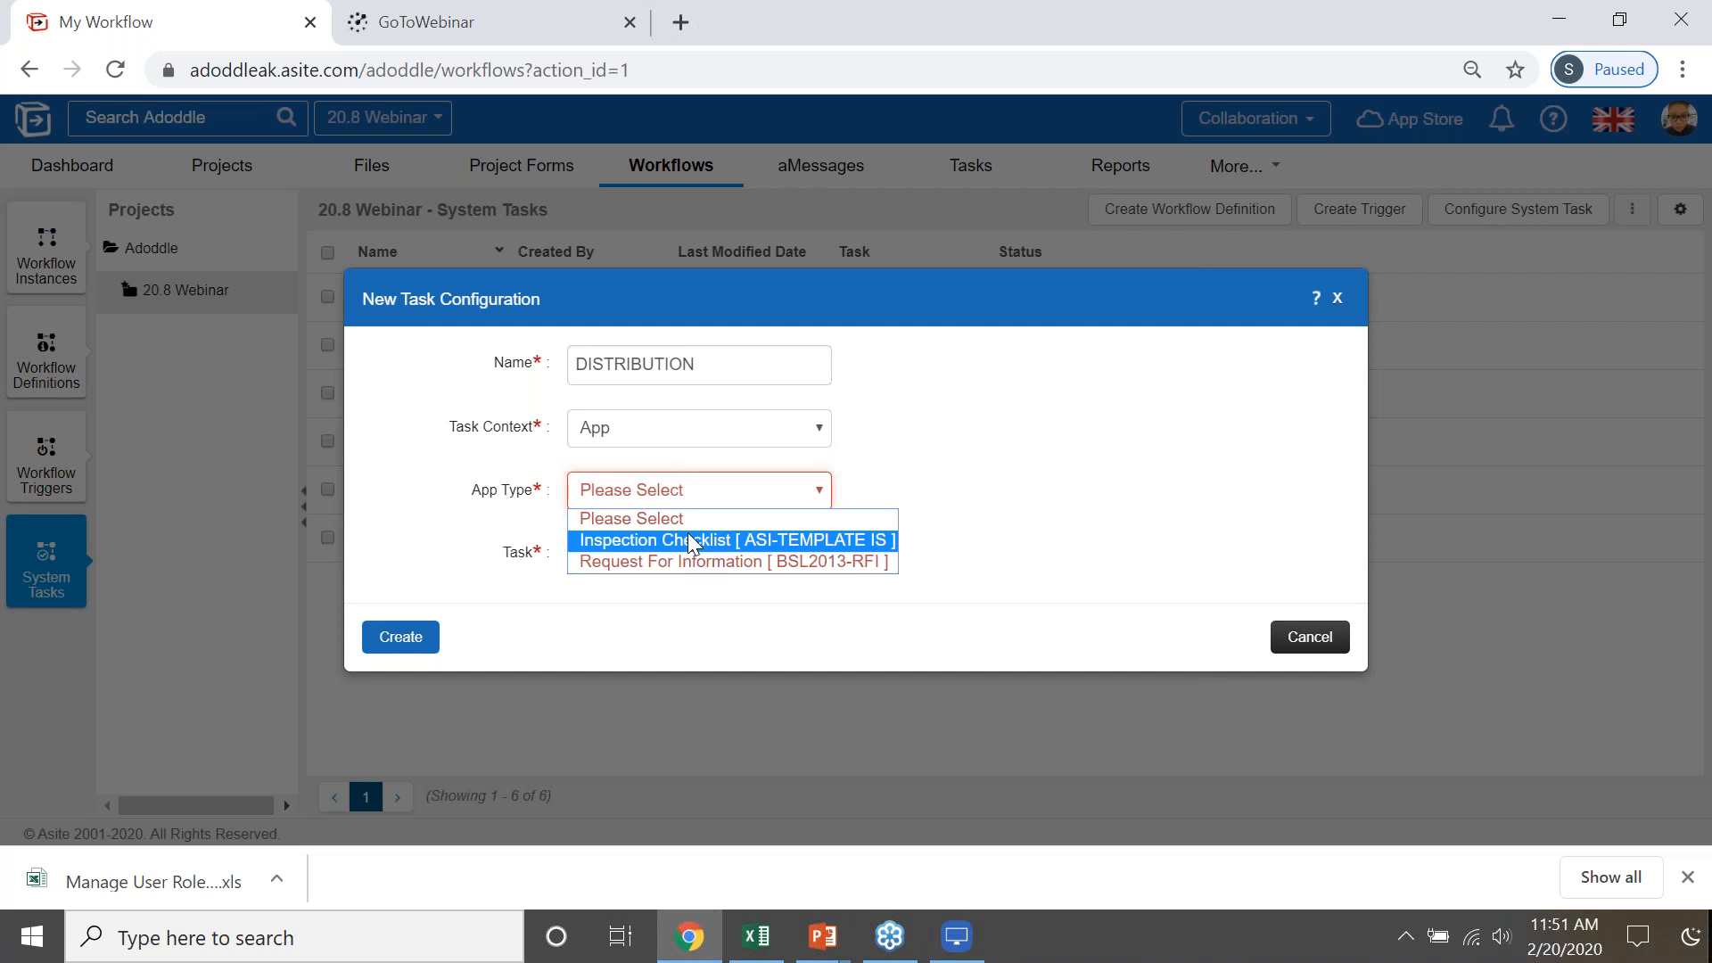
left_click(692, 537)
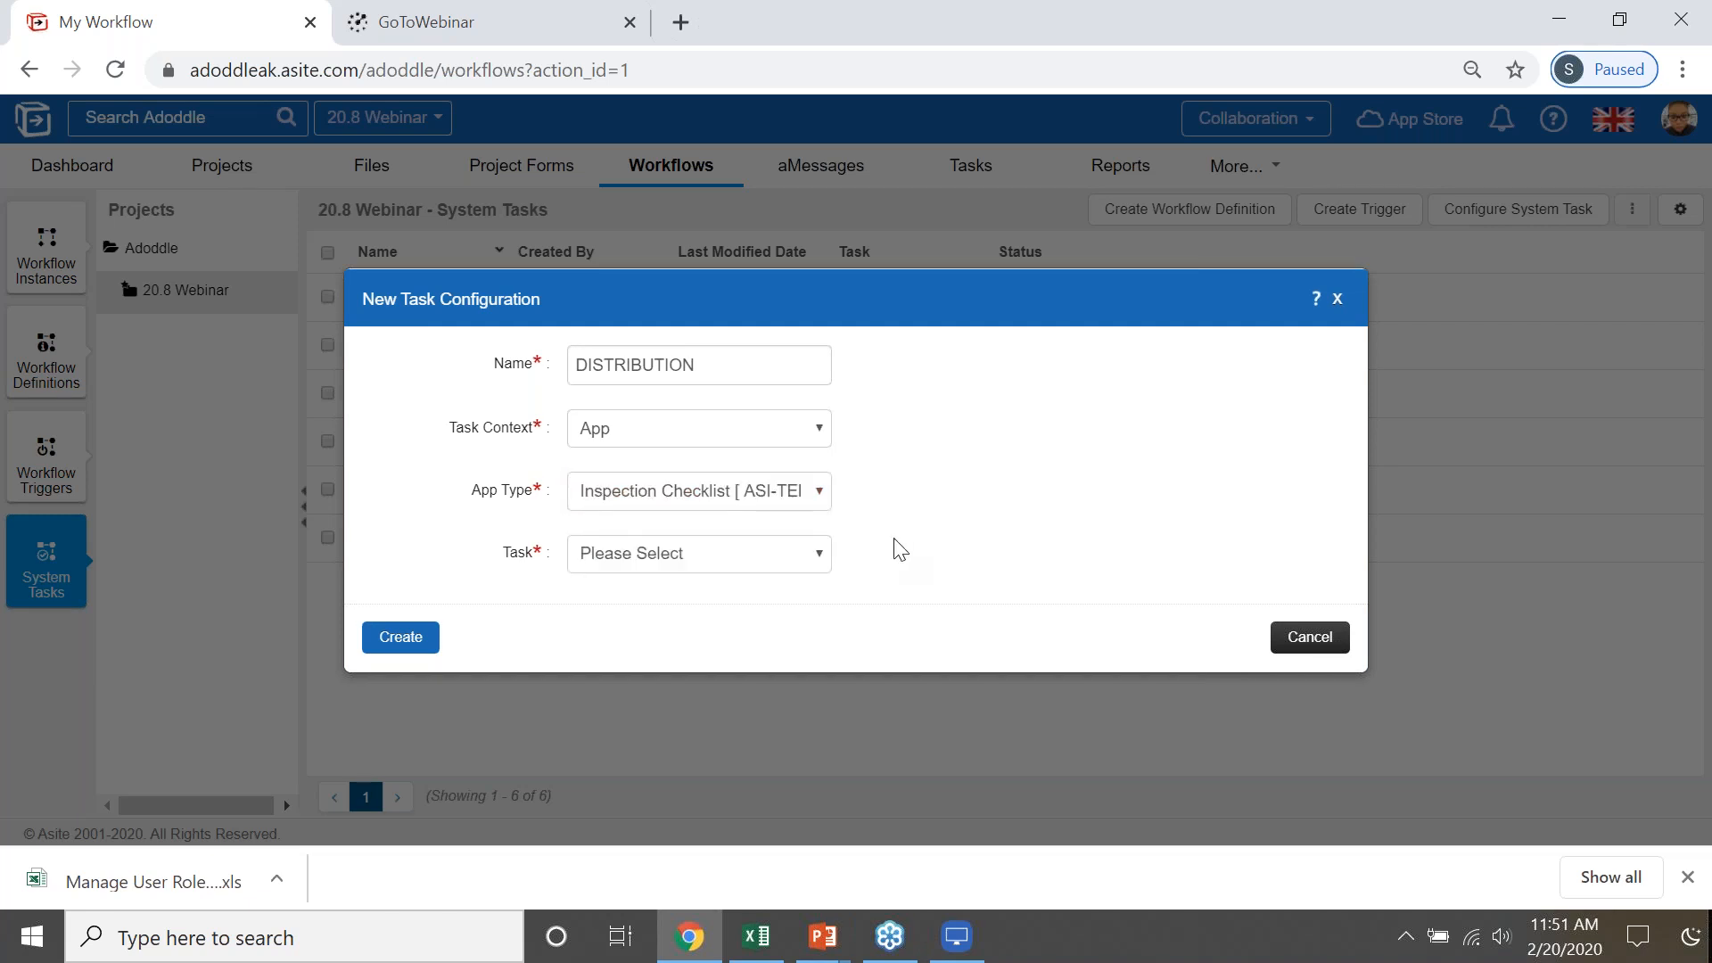
left_click(709, 556)
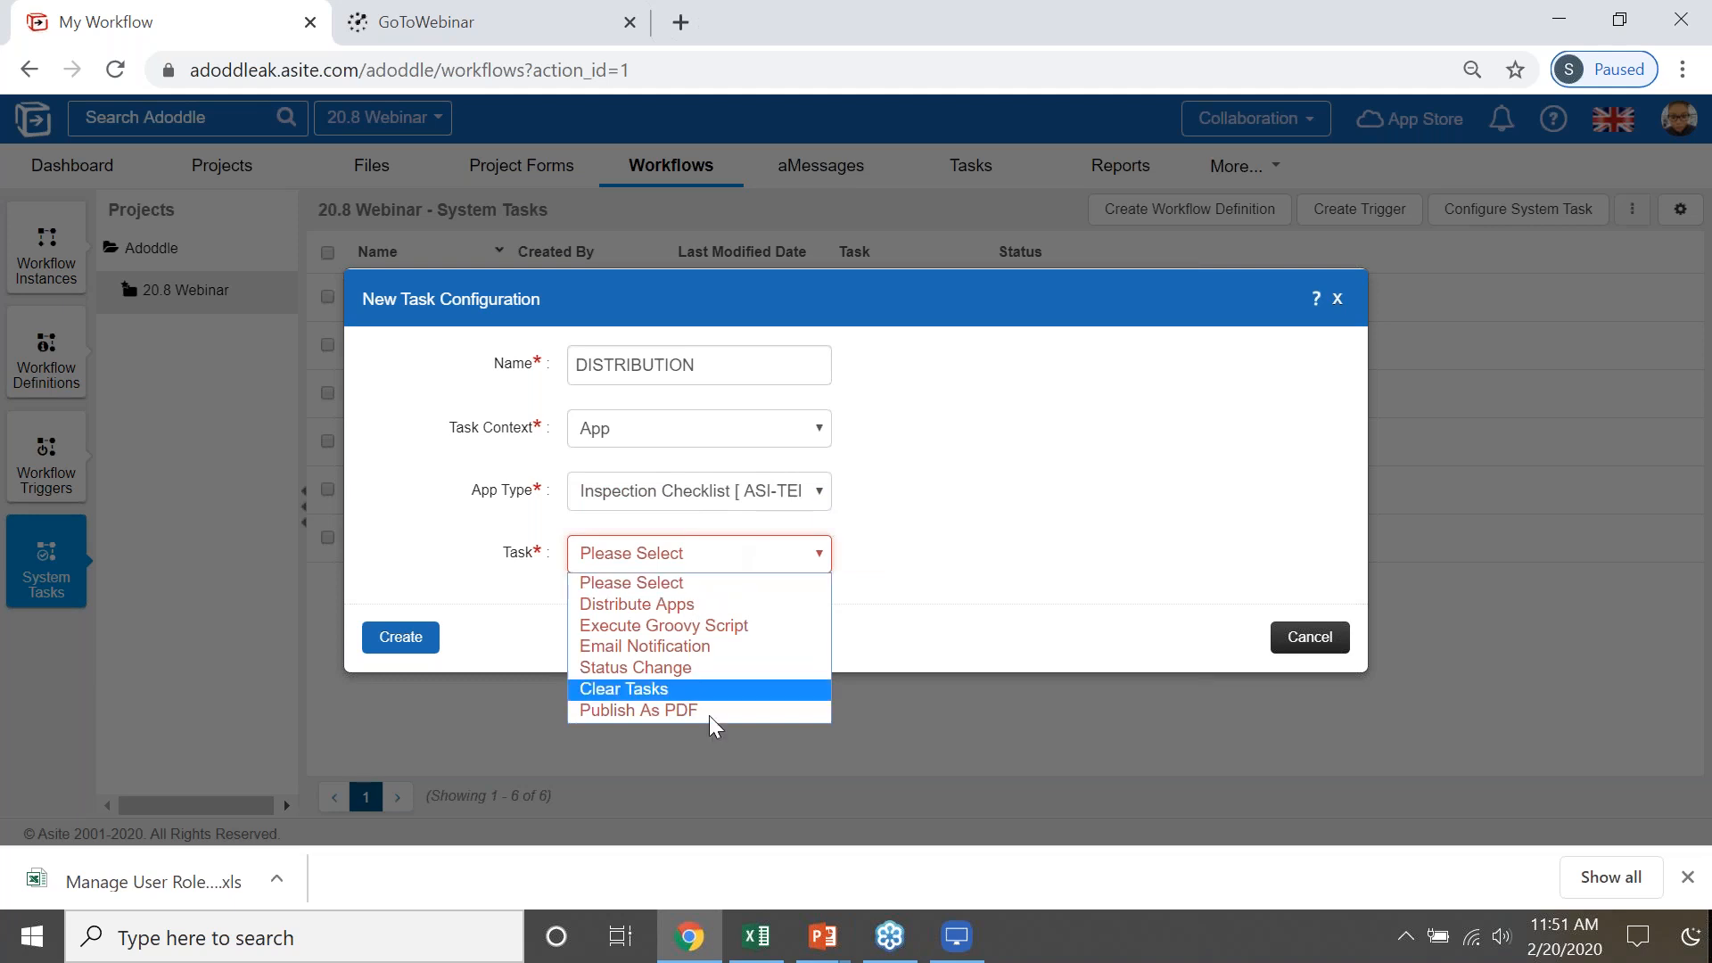
left_click(646, 604)
- Add an Asite Solutions Ltd user as the distribution recipient and set that recipient's task to Assign Status
left_click(644, 542)
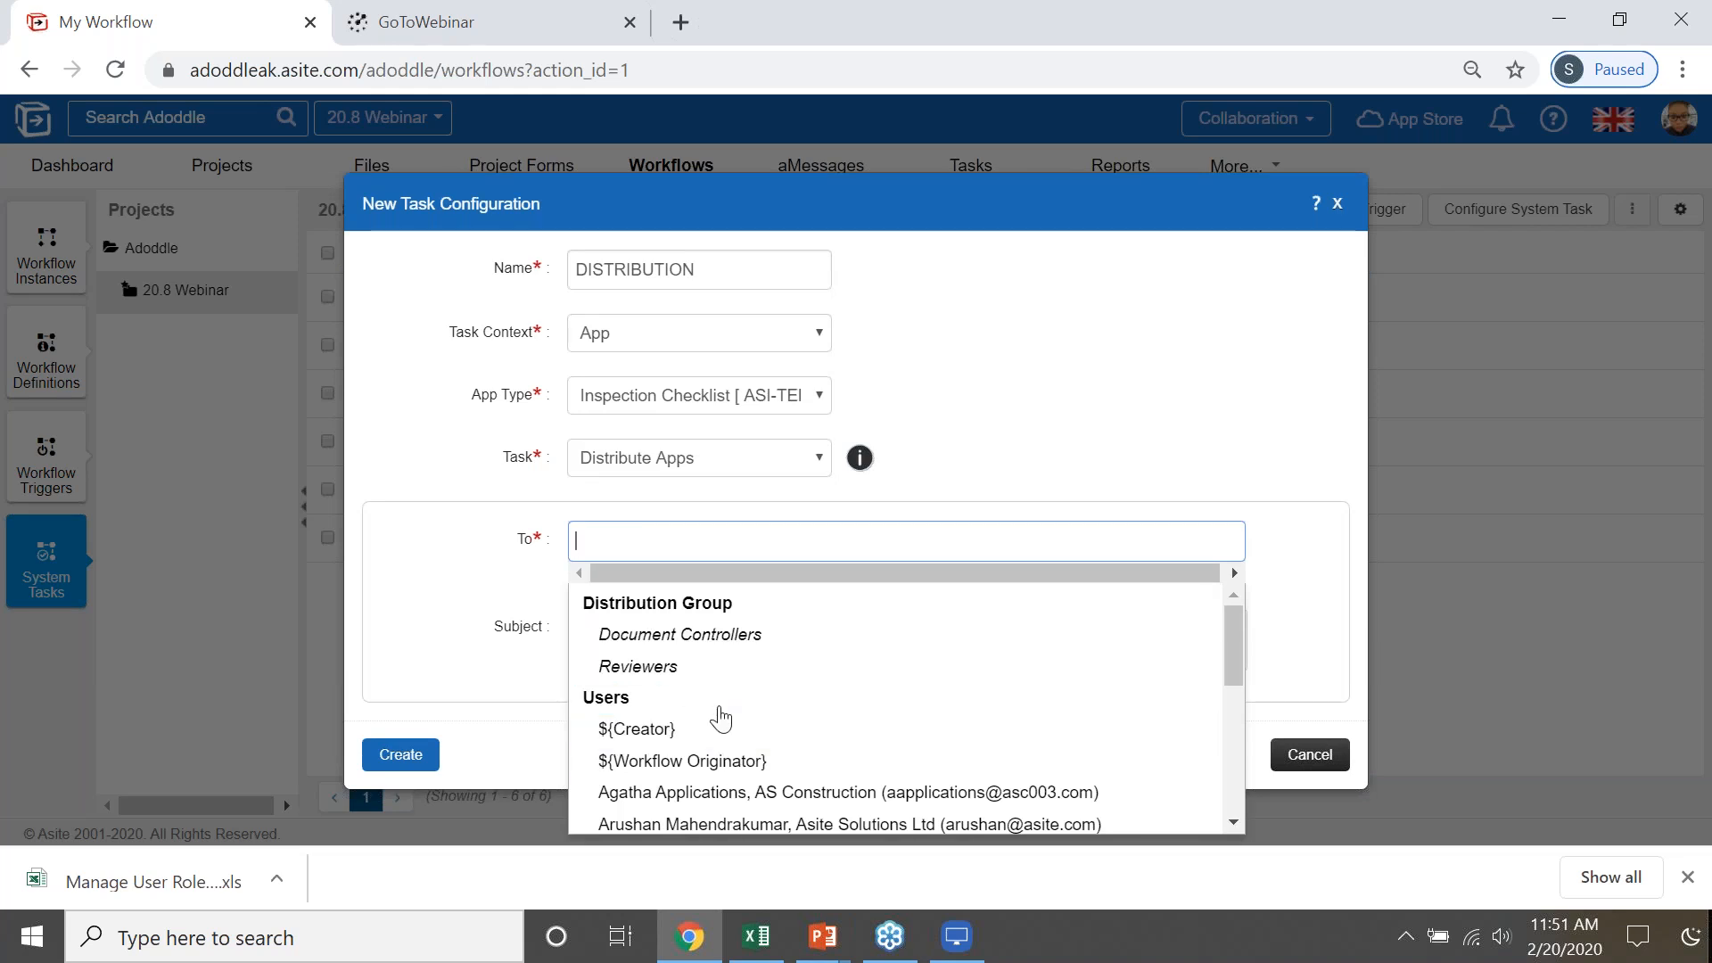
left_click(770, 821)
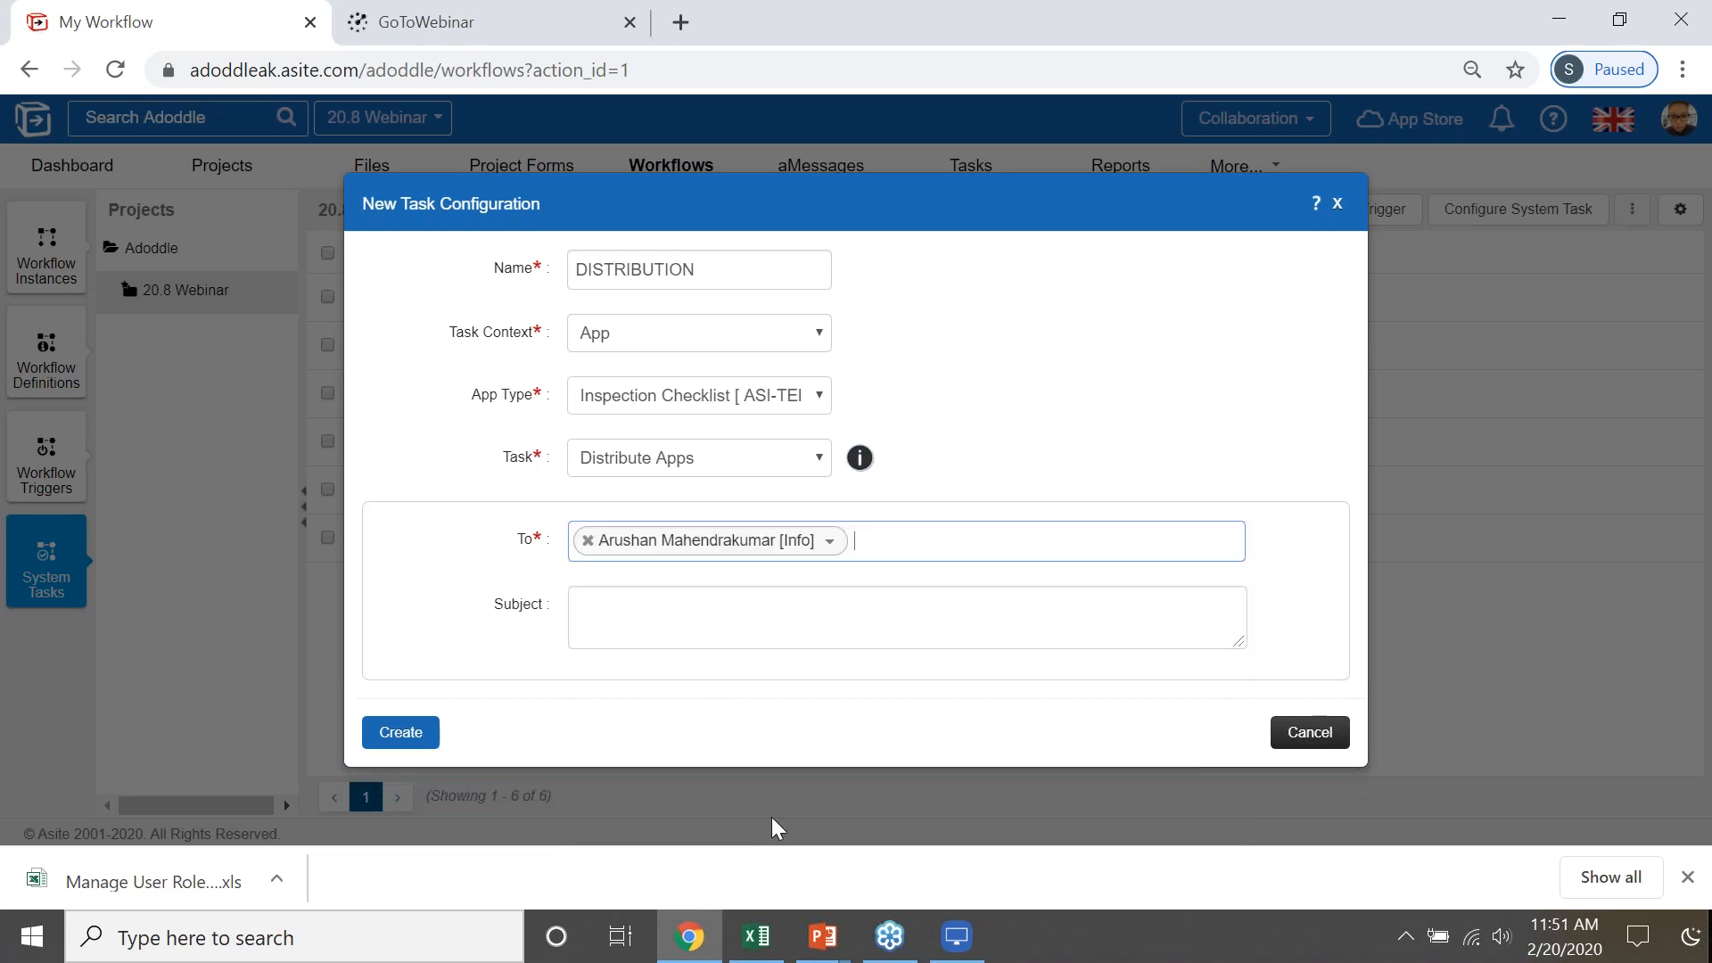
mouse_move(631, 540)
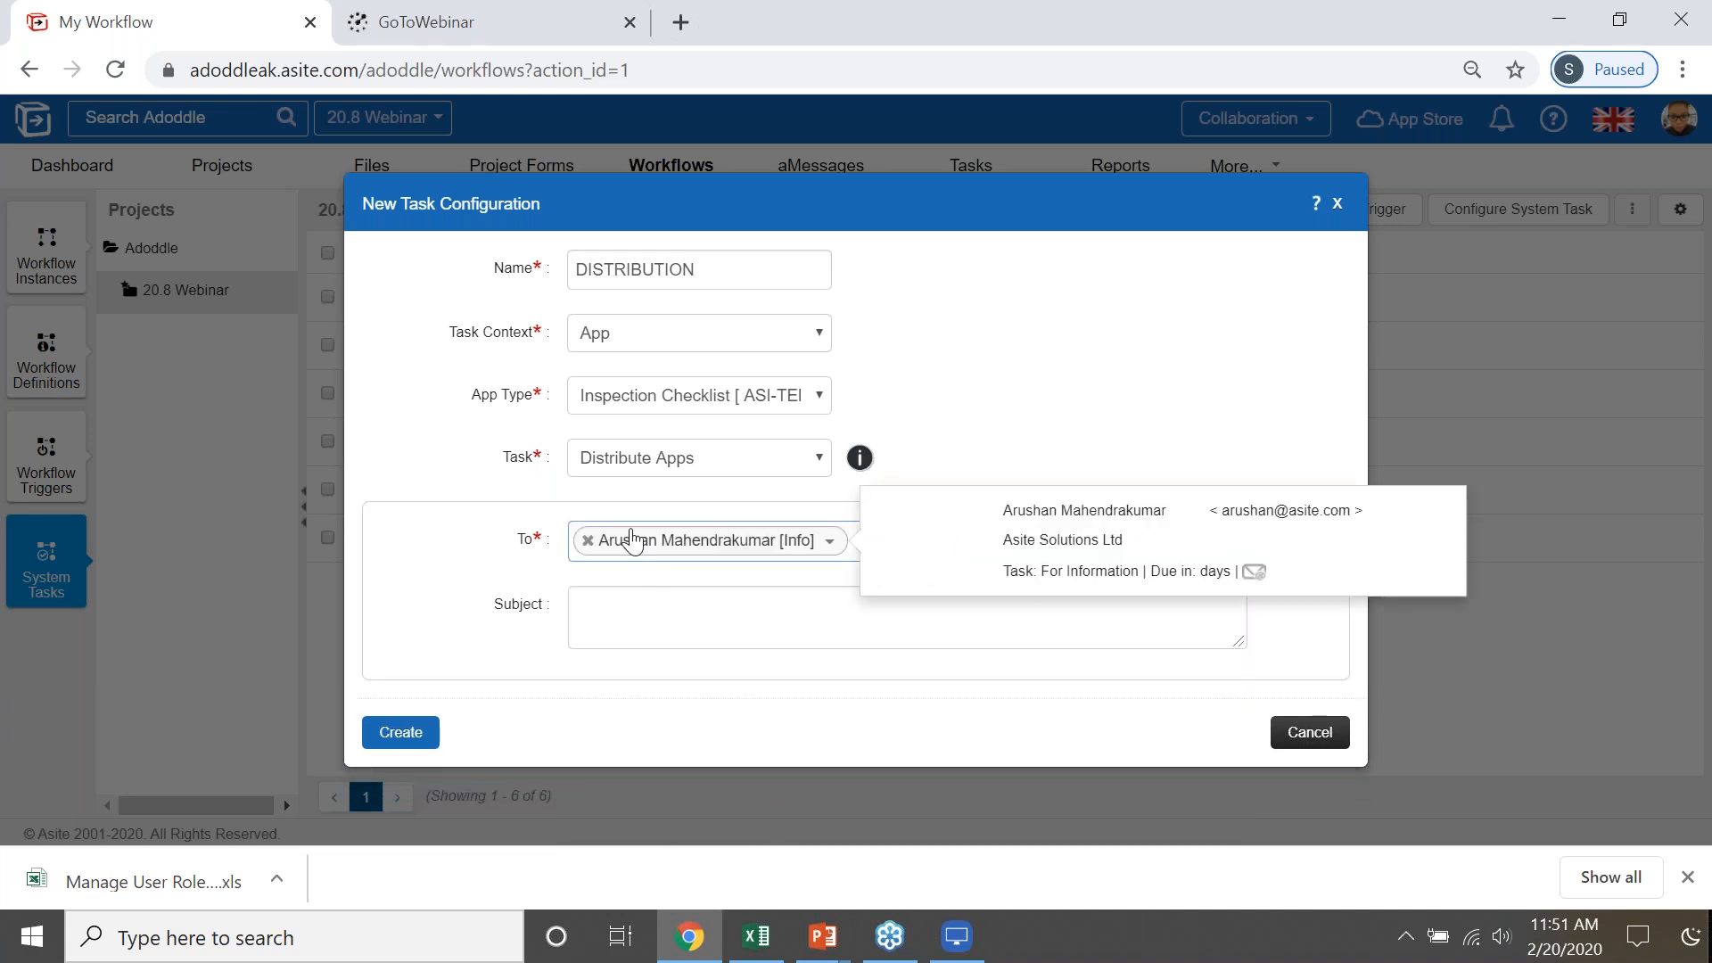
left_click(793, 548)
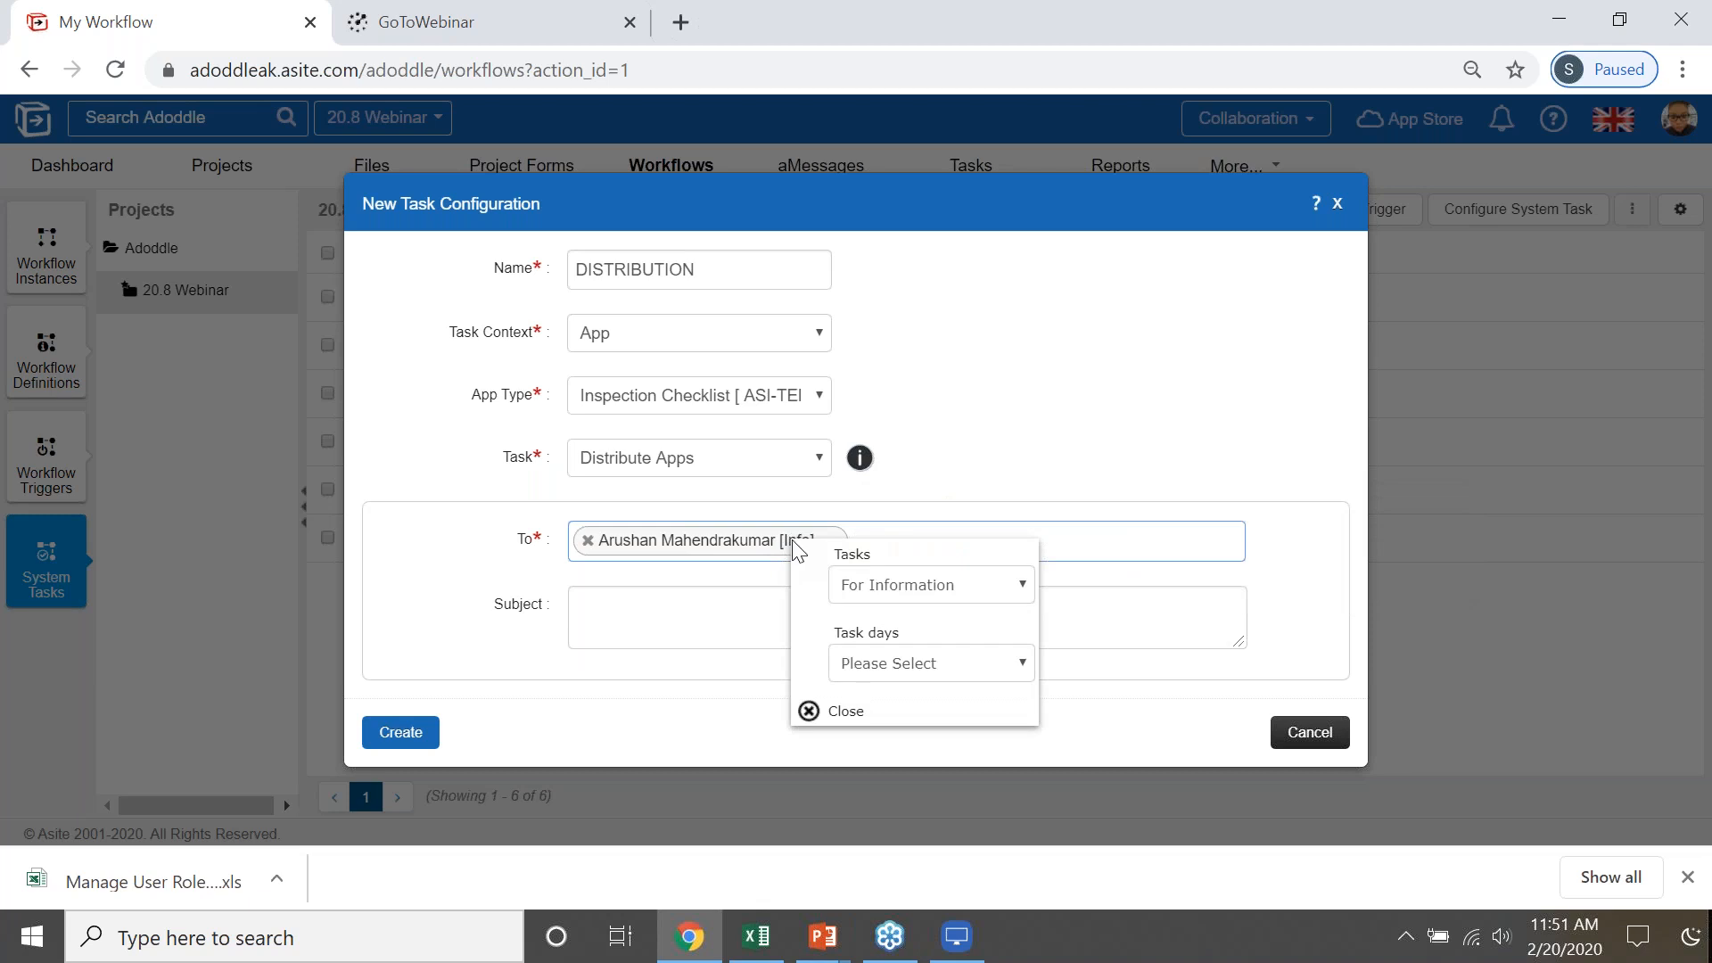
left_click(898, 592)
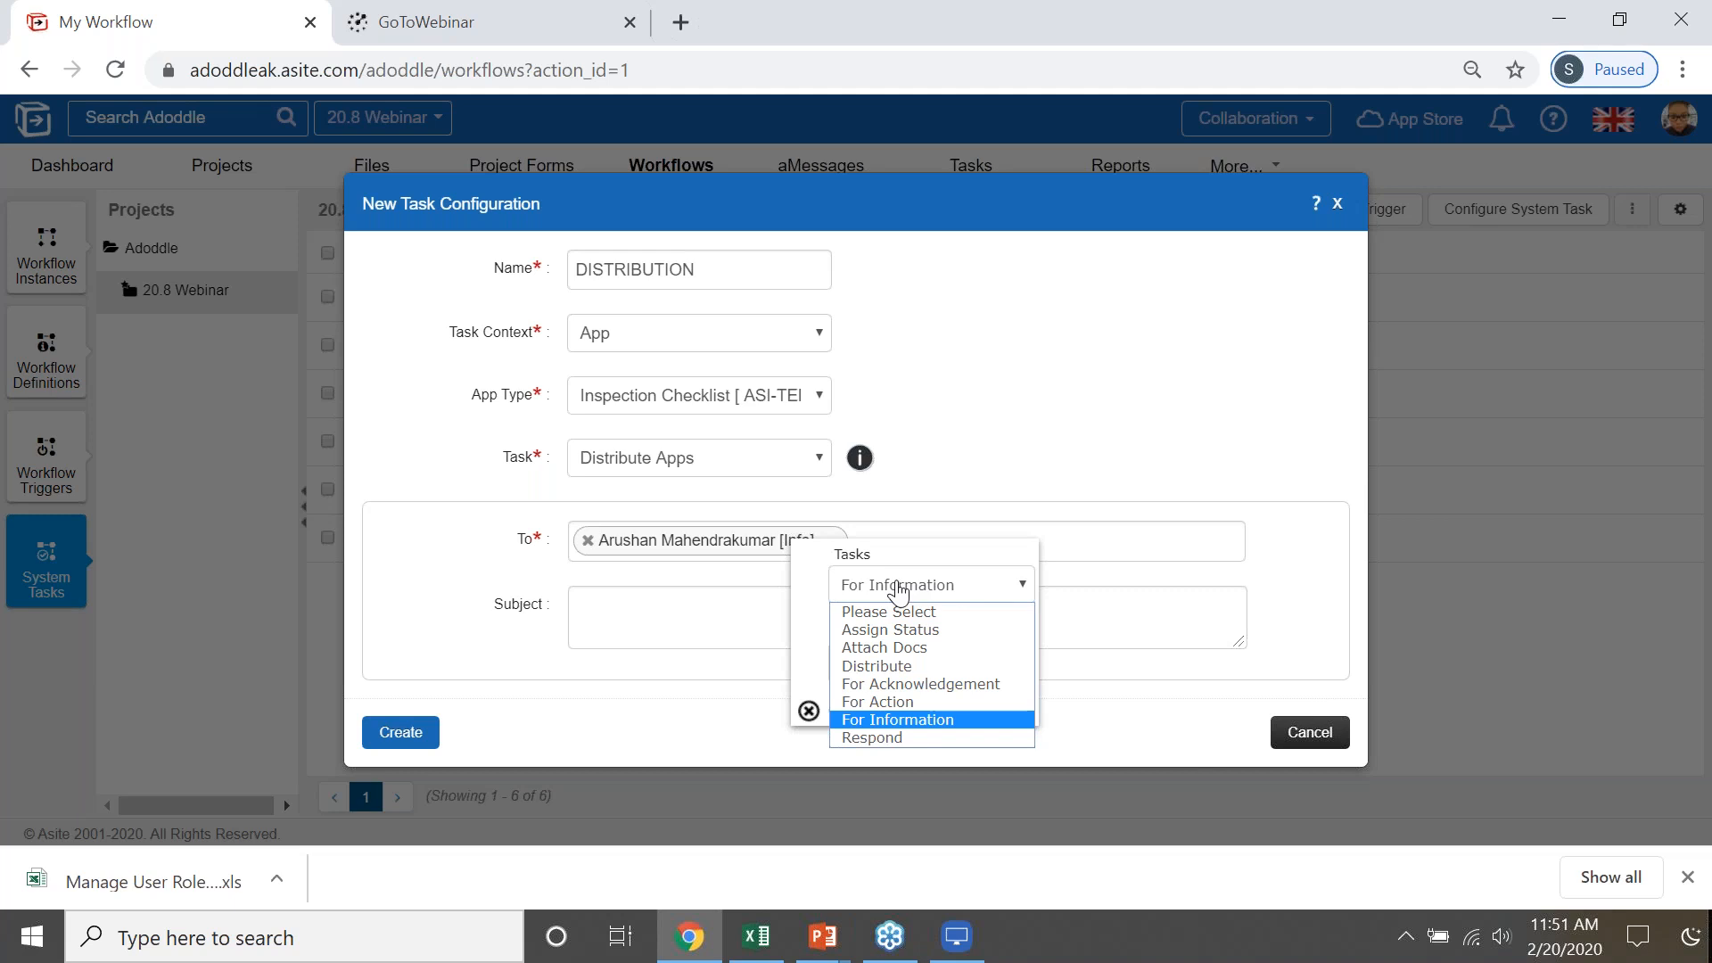
left_click(893, 631)
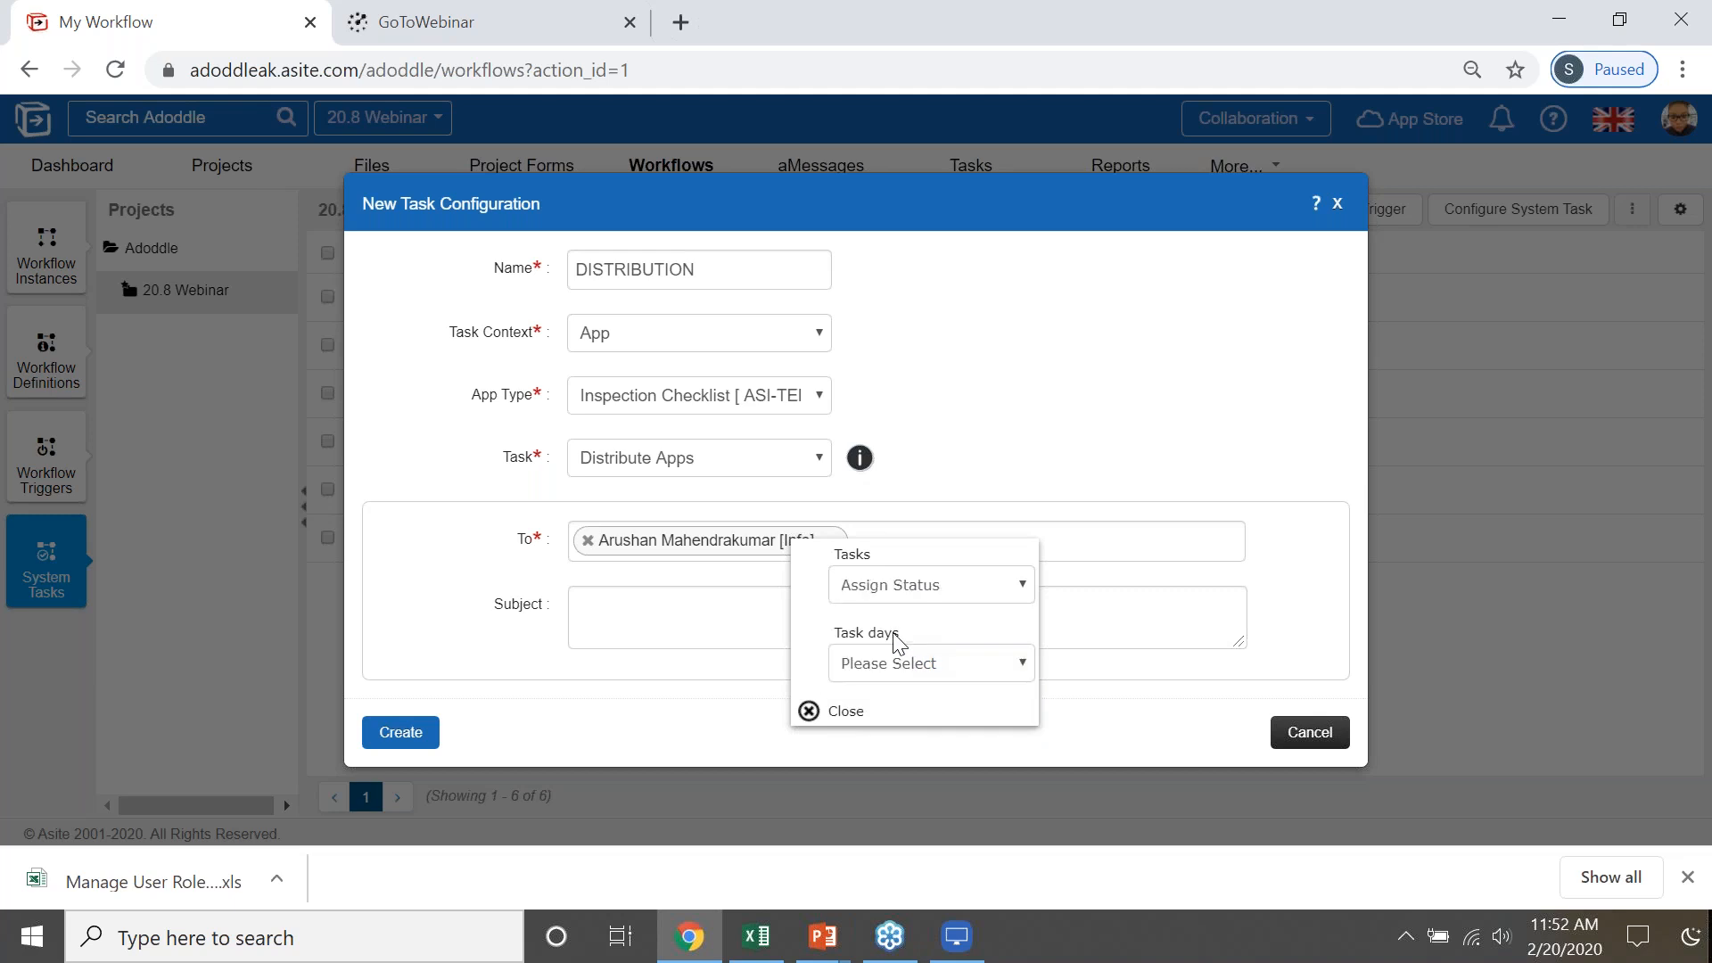
left_click(690, 617)
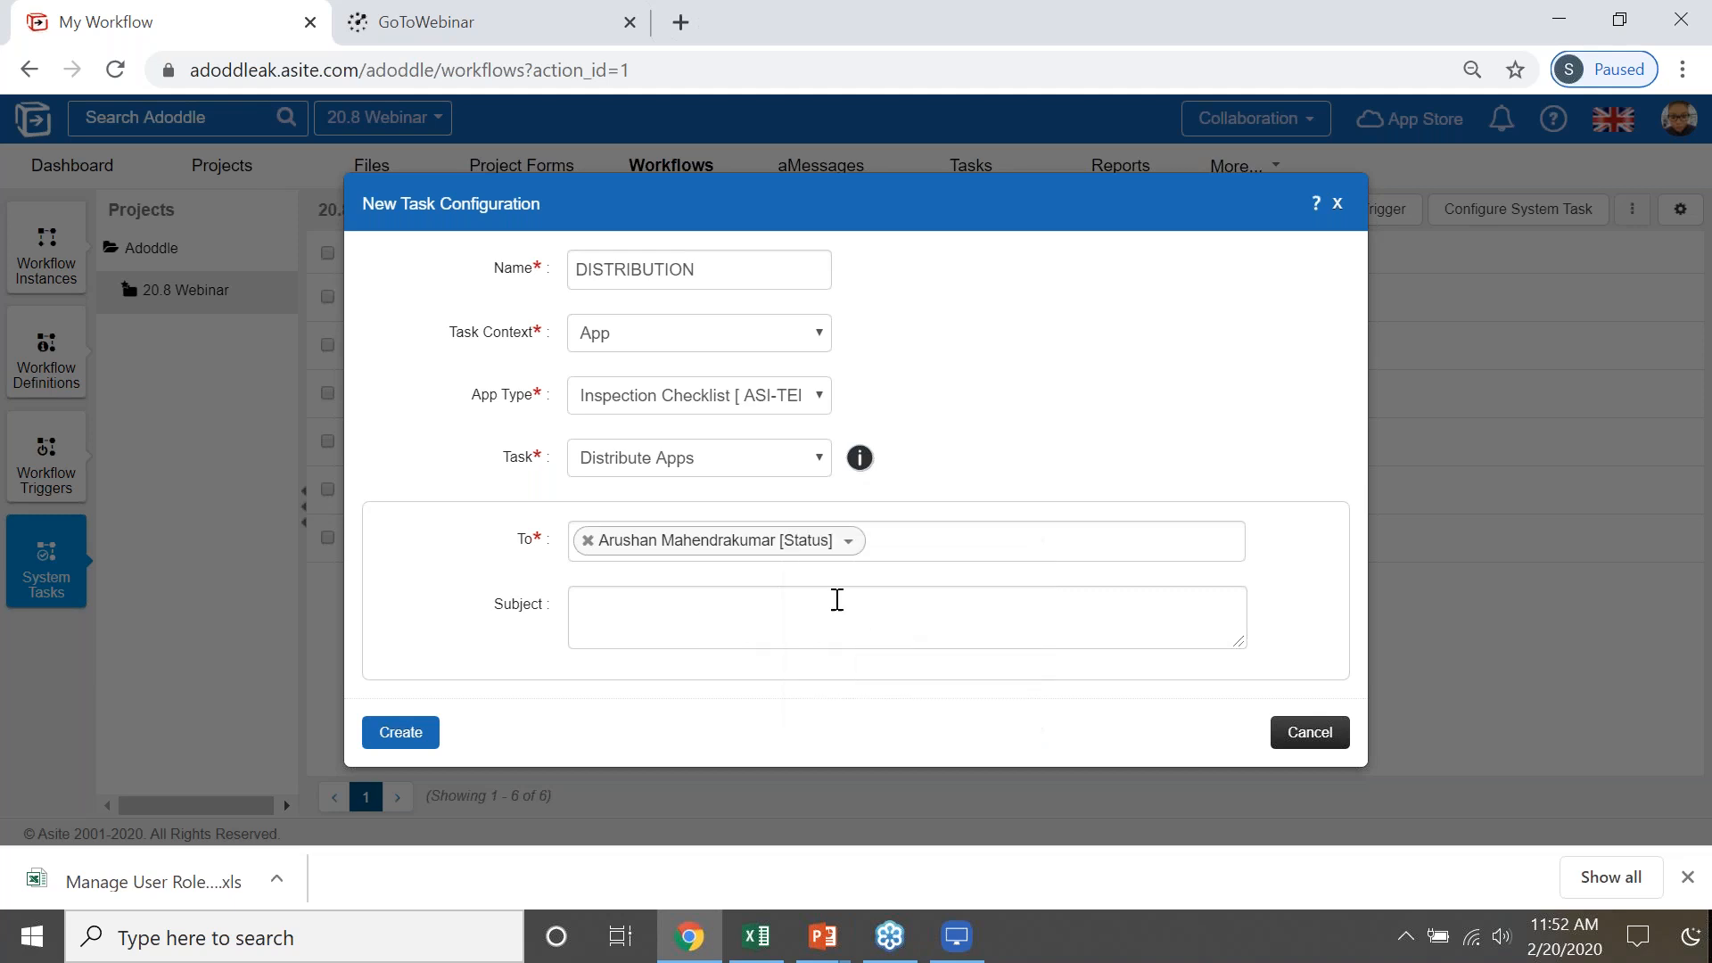
- Set the recipient's task days to 8 and create the DISTRIBUTION system task
left_click(389, 745)
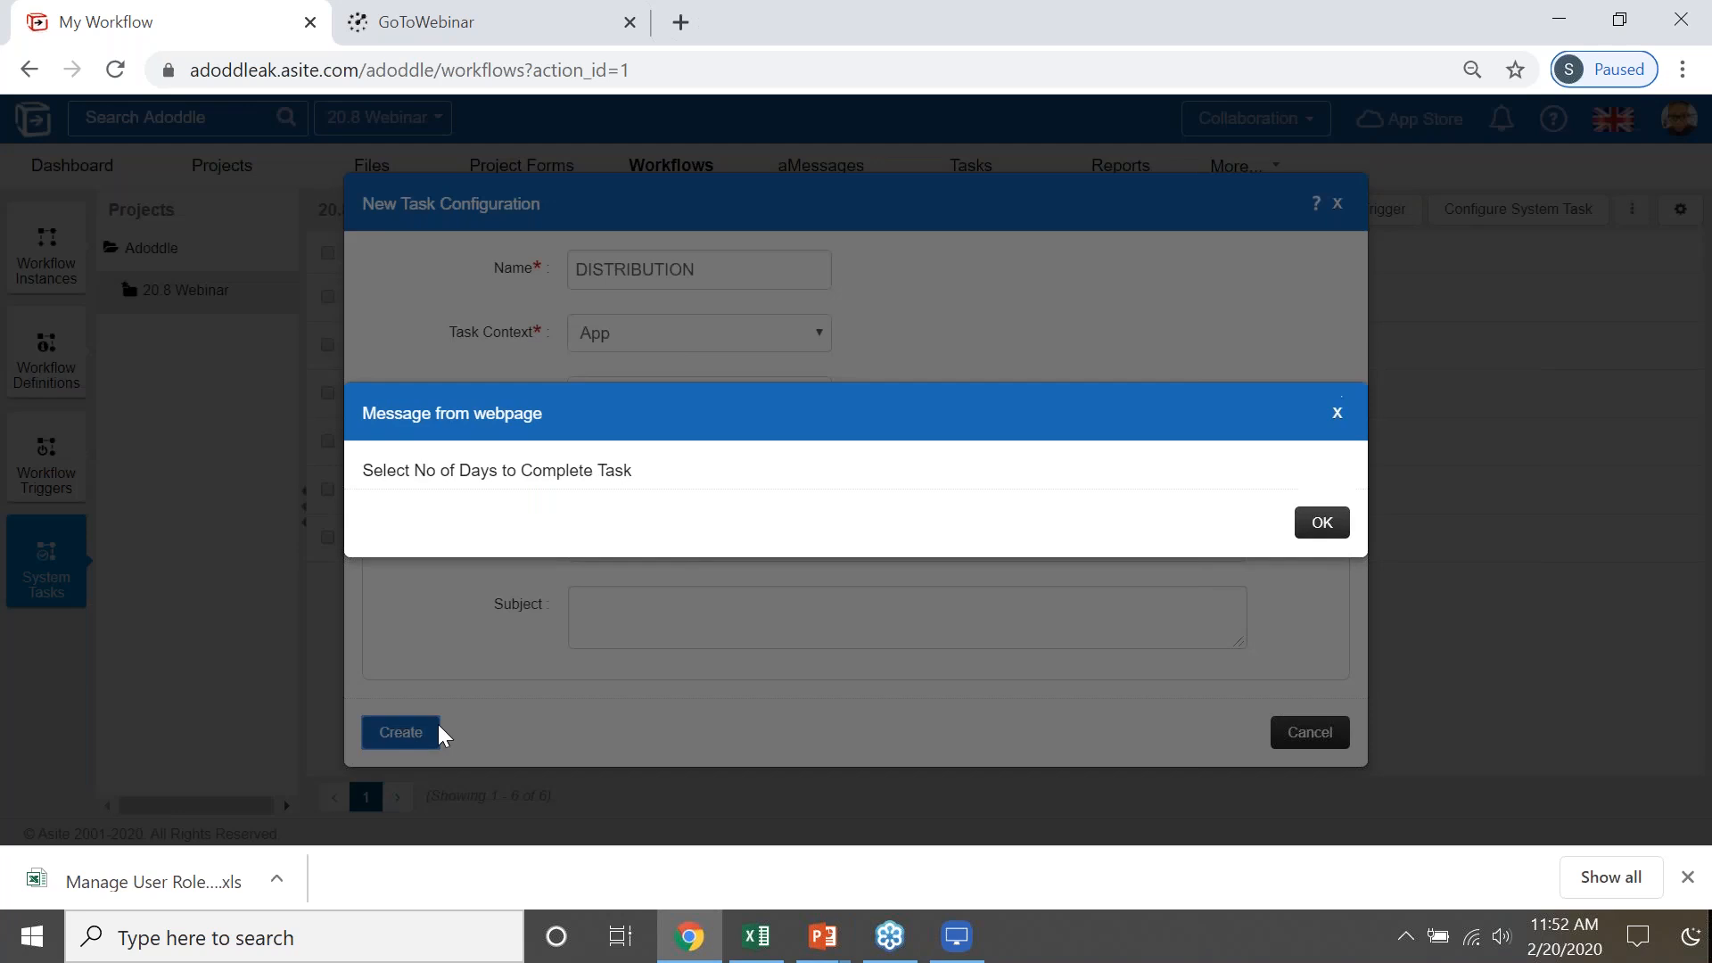
left_click(1322, 523)
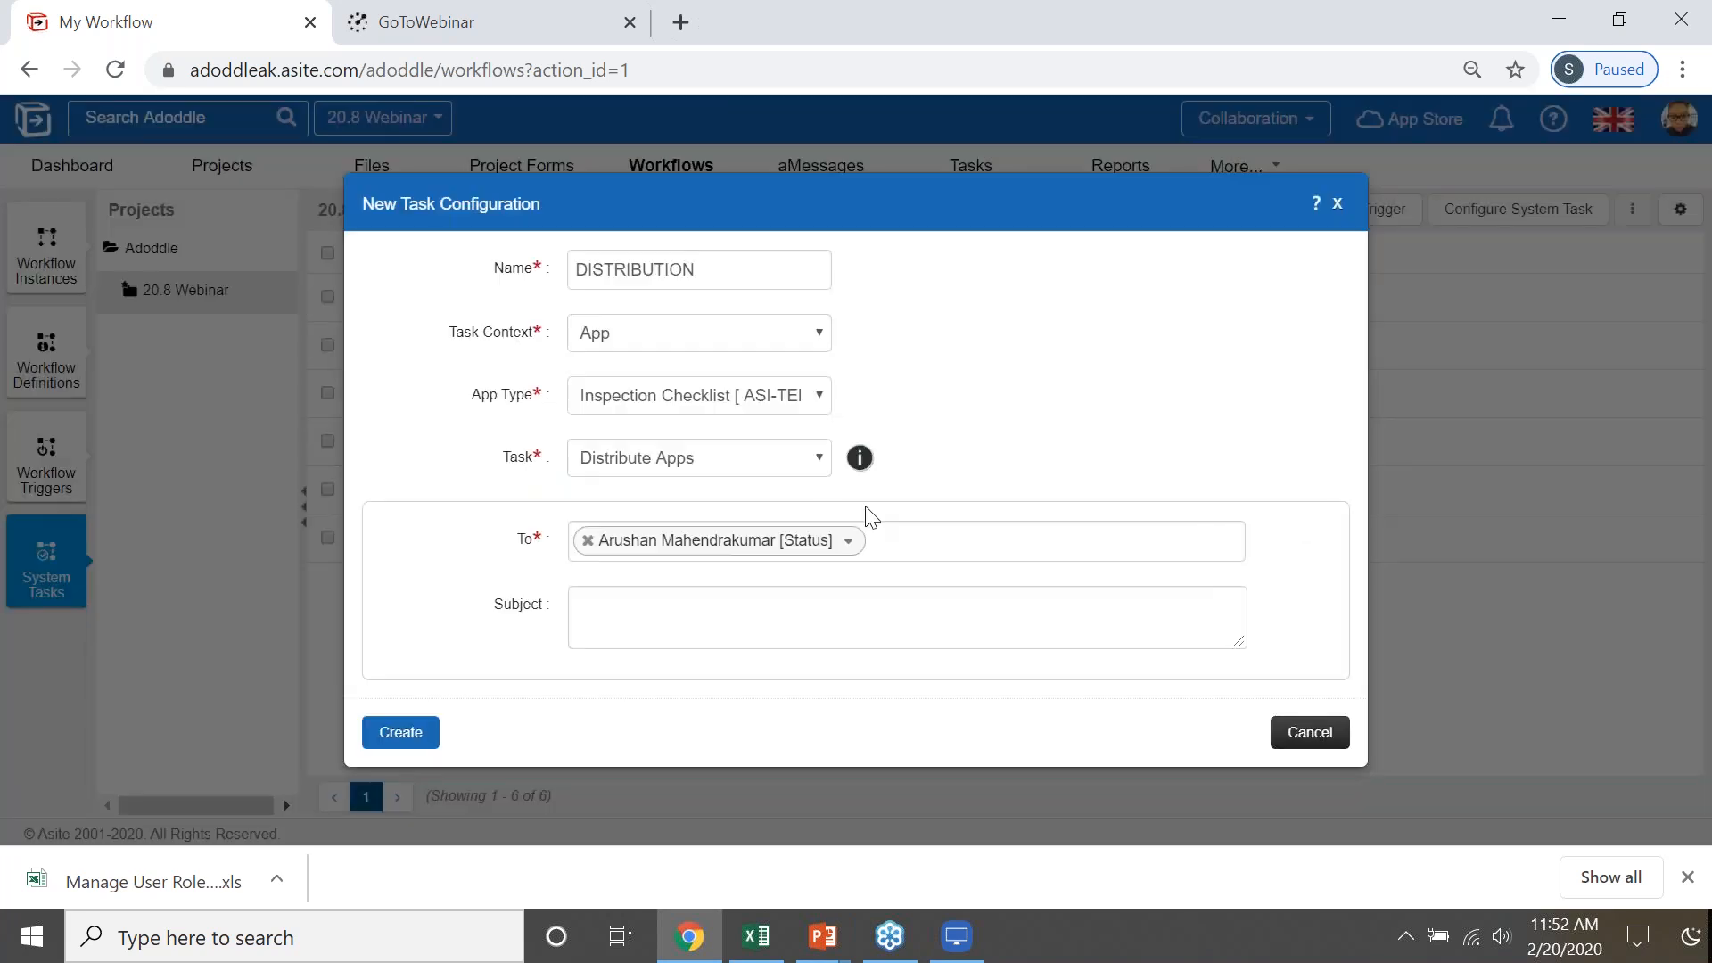
mouse_move(800, 555)
left_click(849, 544)
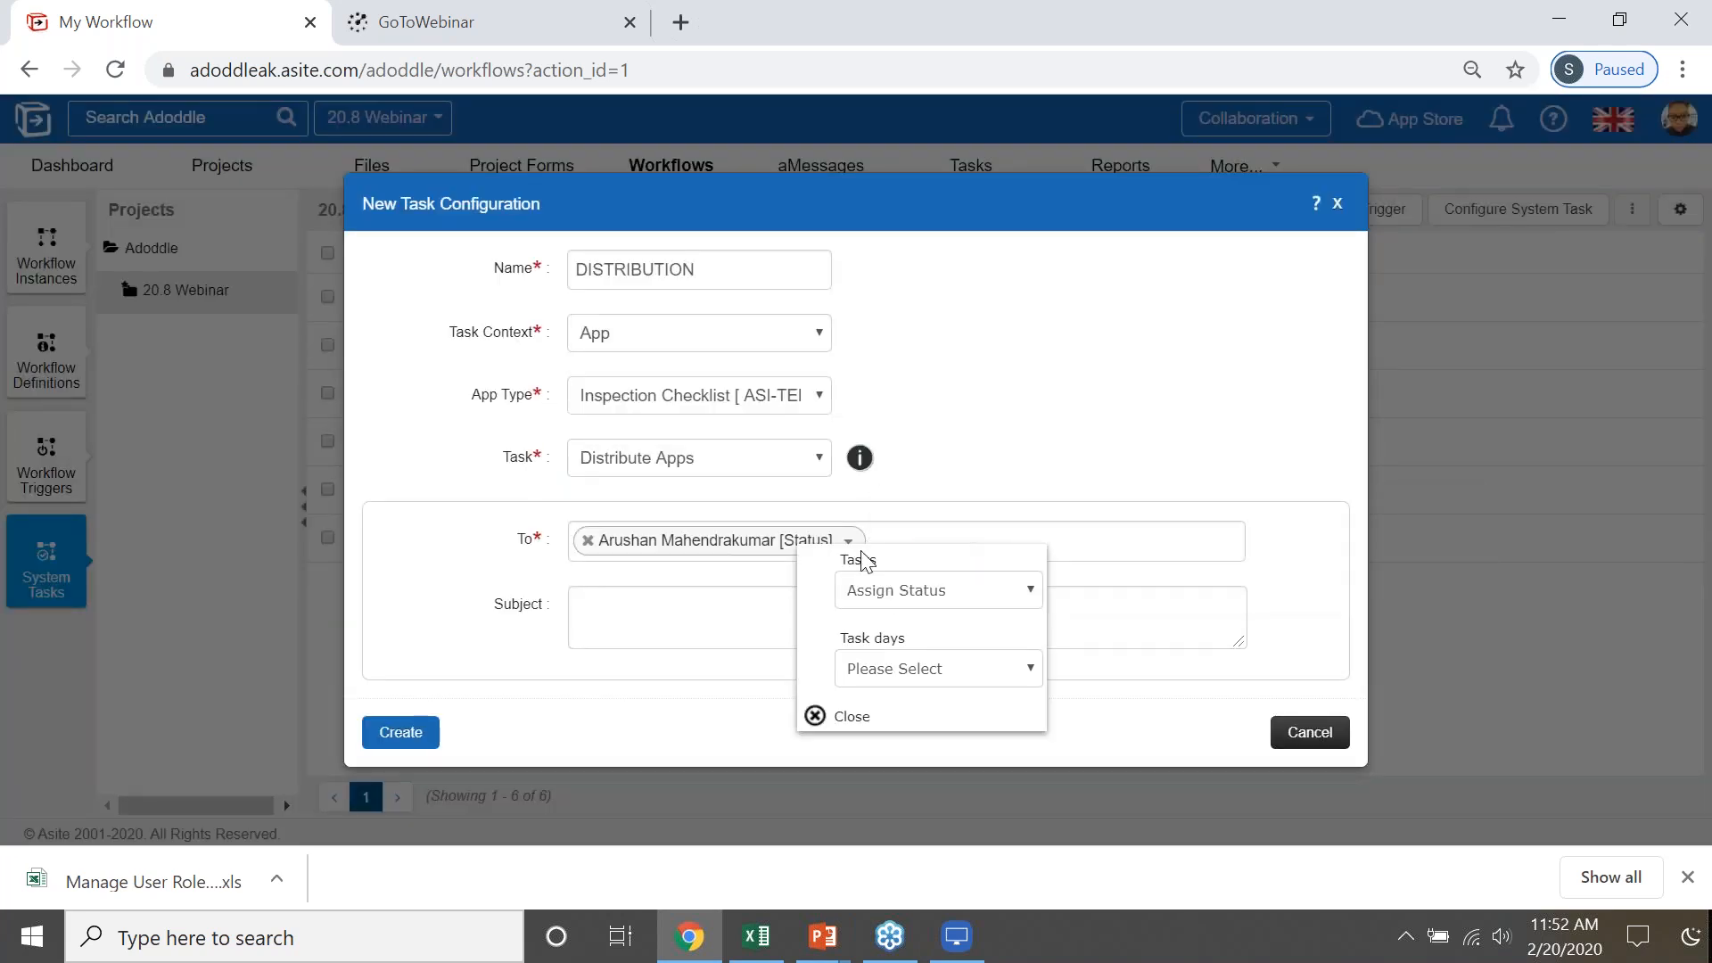
left_click(985, 678)
left_click(904, 441)
left_click(370, 729)
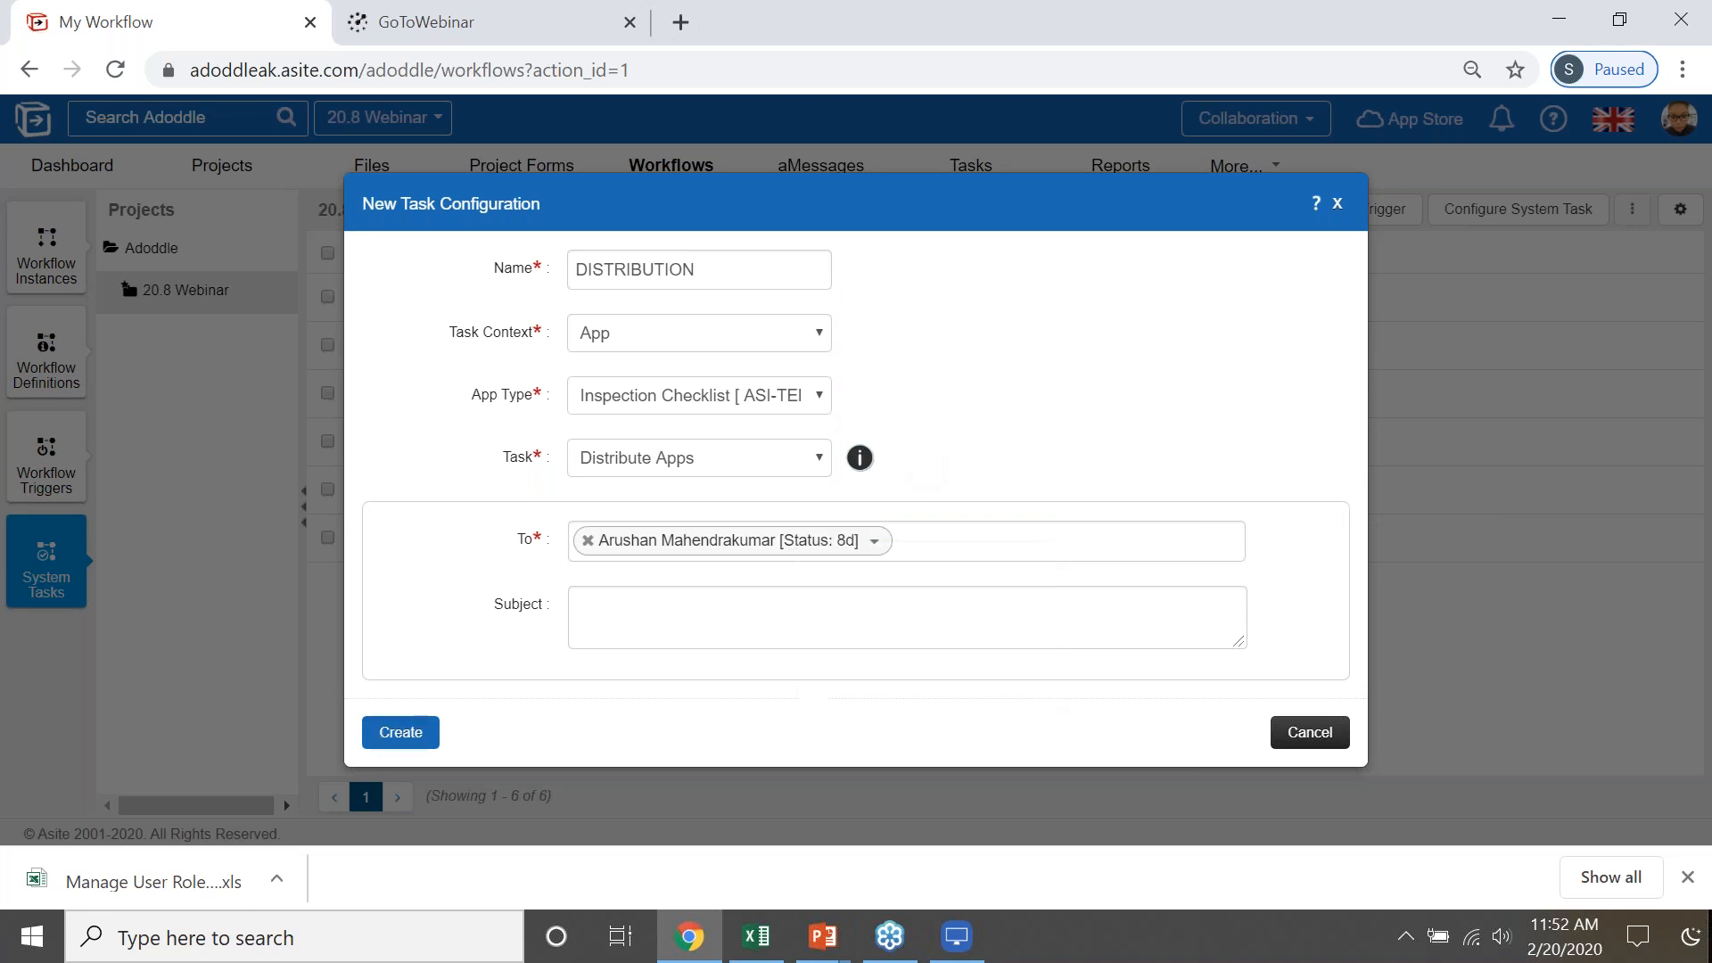
left_click(419, 727)
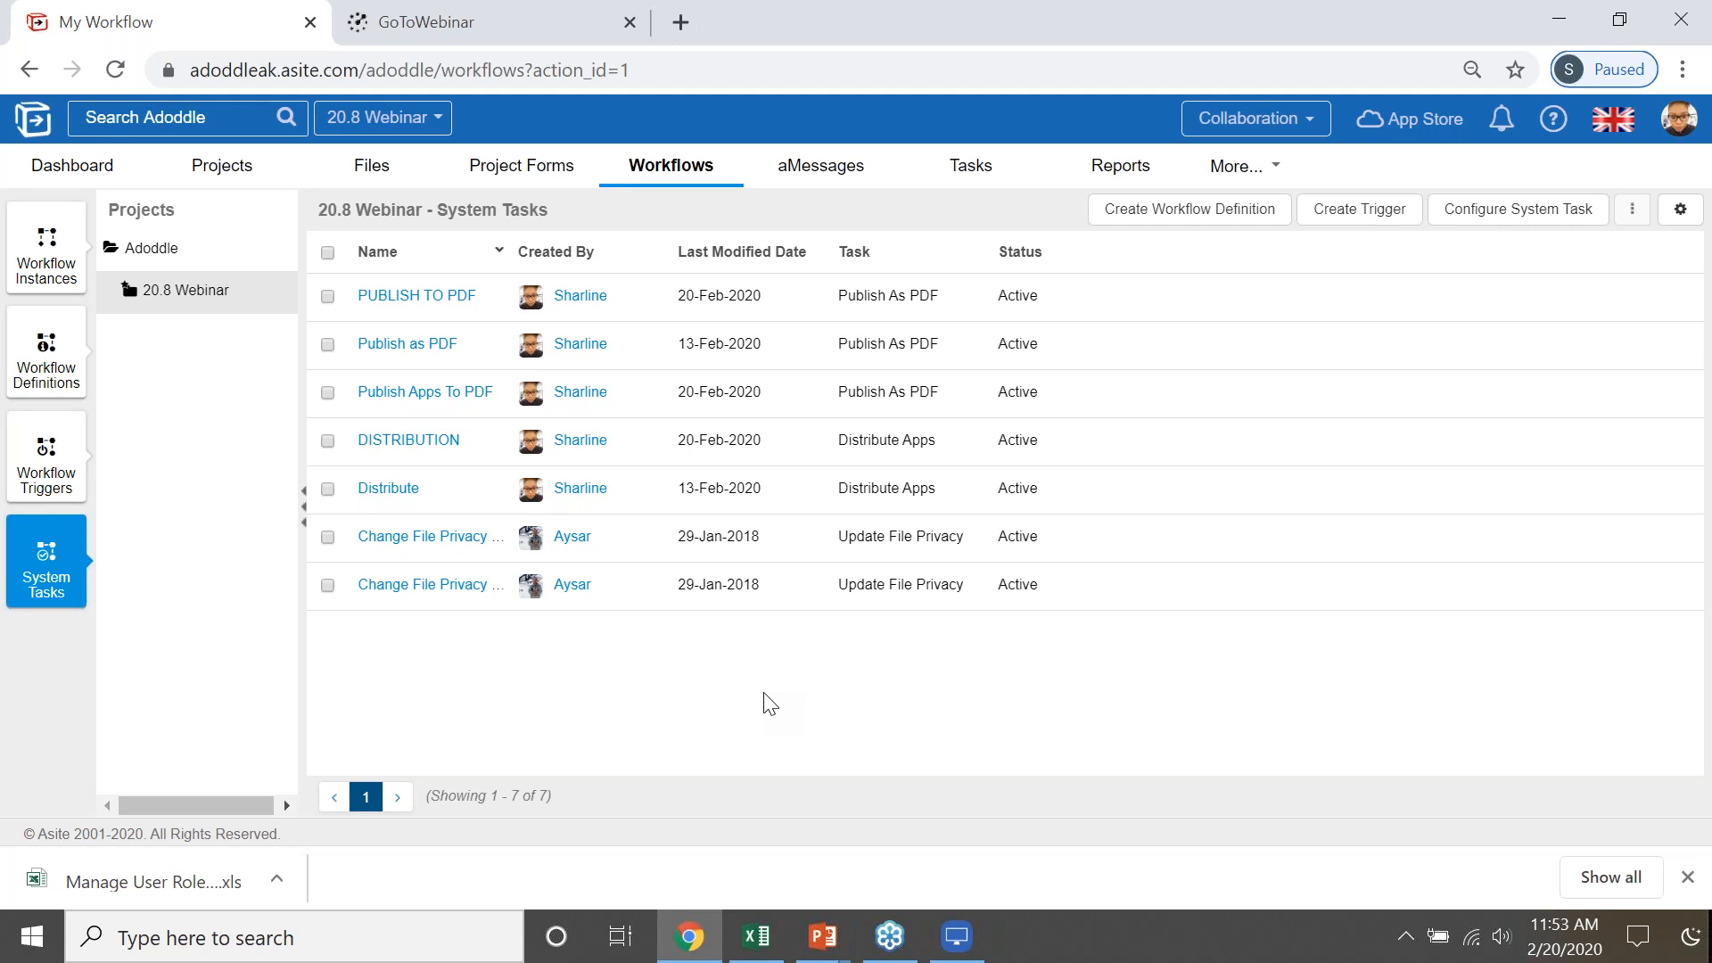
- View the project folders in the Files area, then return to the System Tasks list of the 20.8 Webinar project
left_click(372, 173)
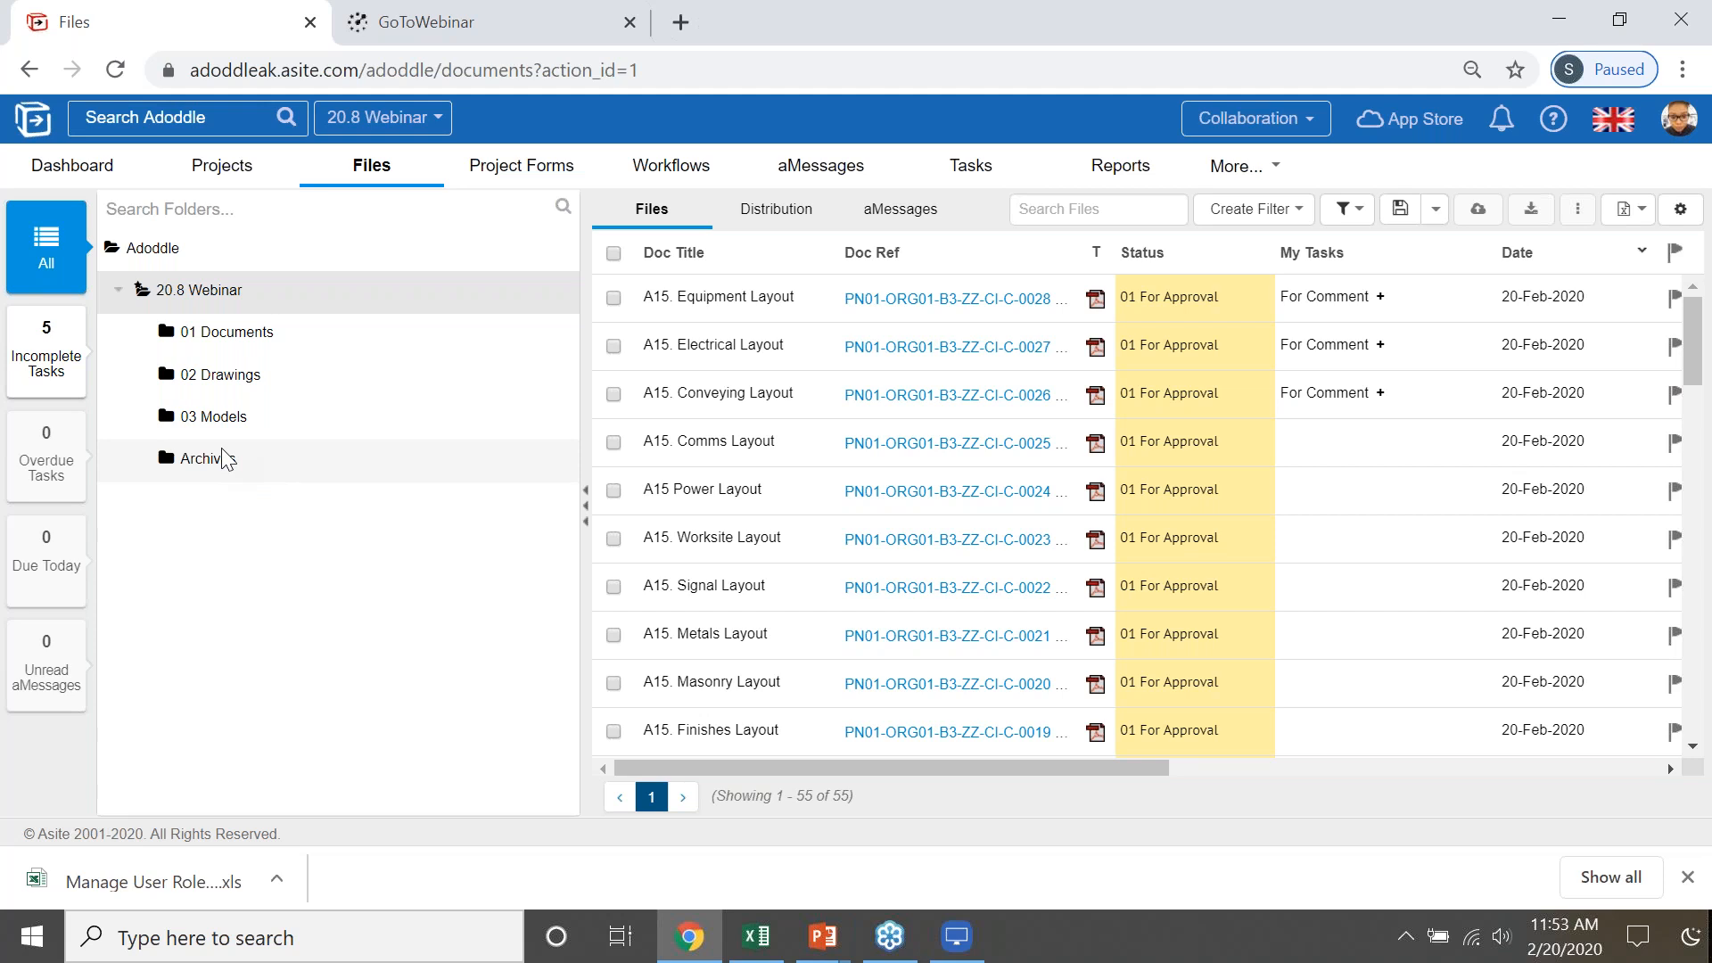
left_click(698, 169)
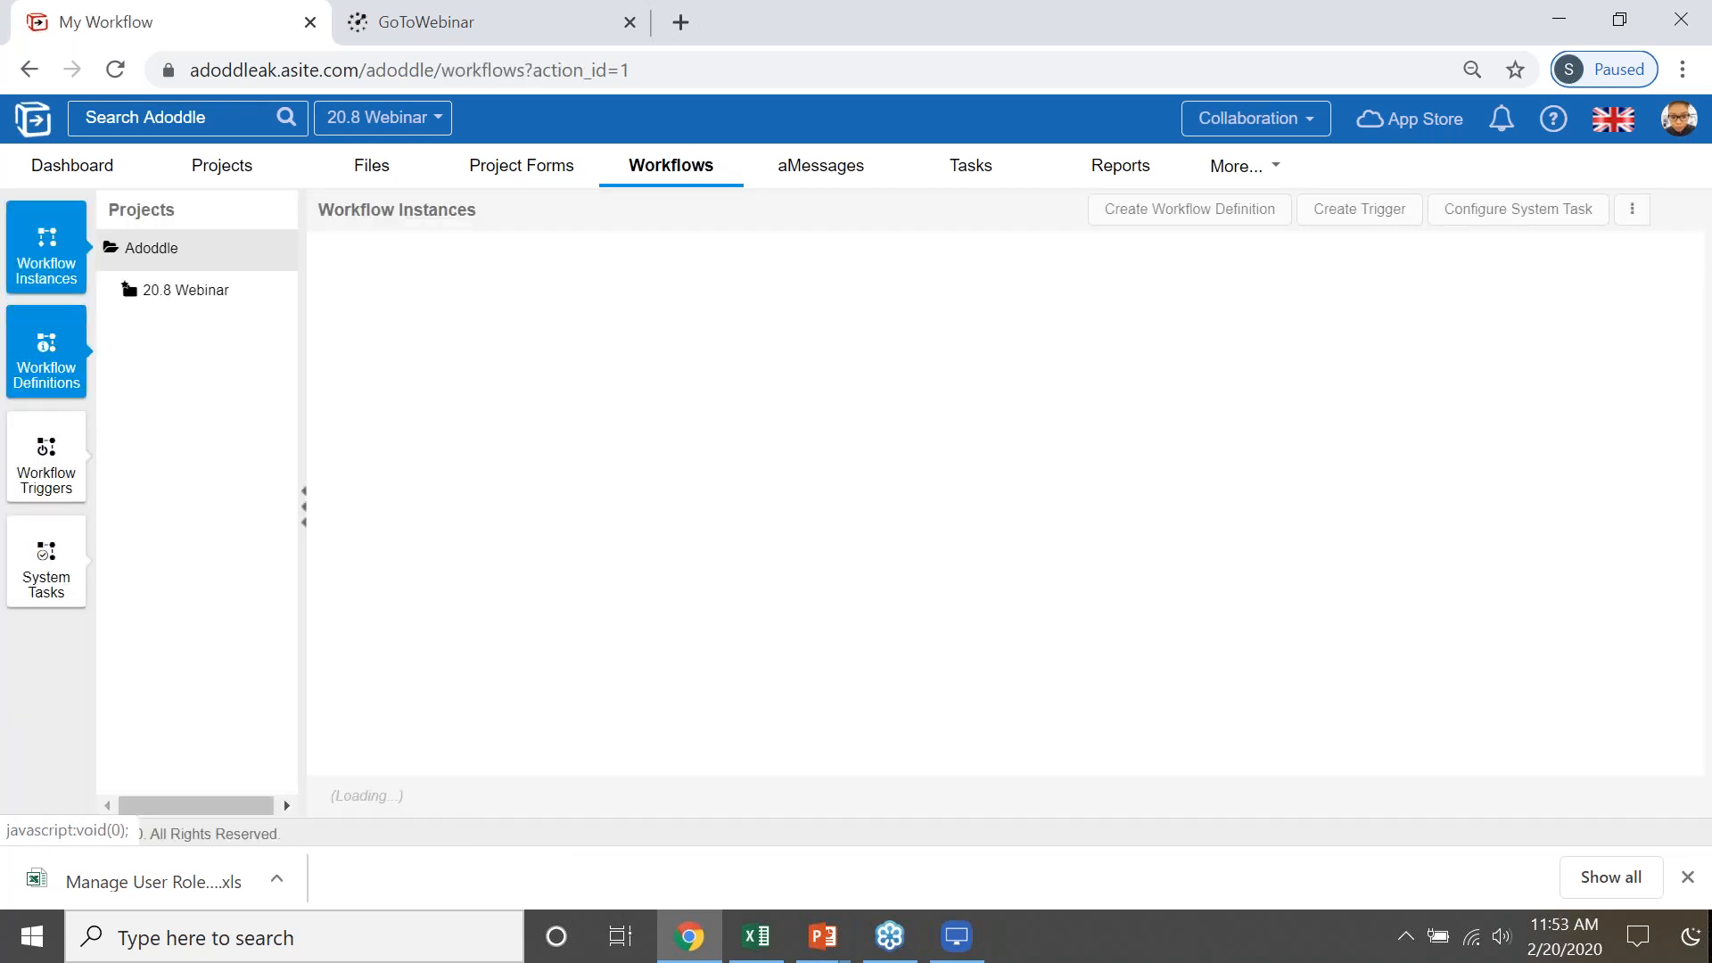
left_click(69, 586)
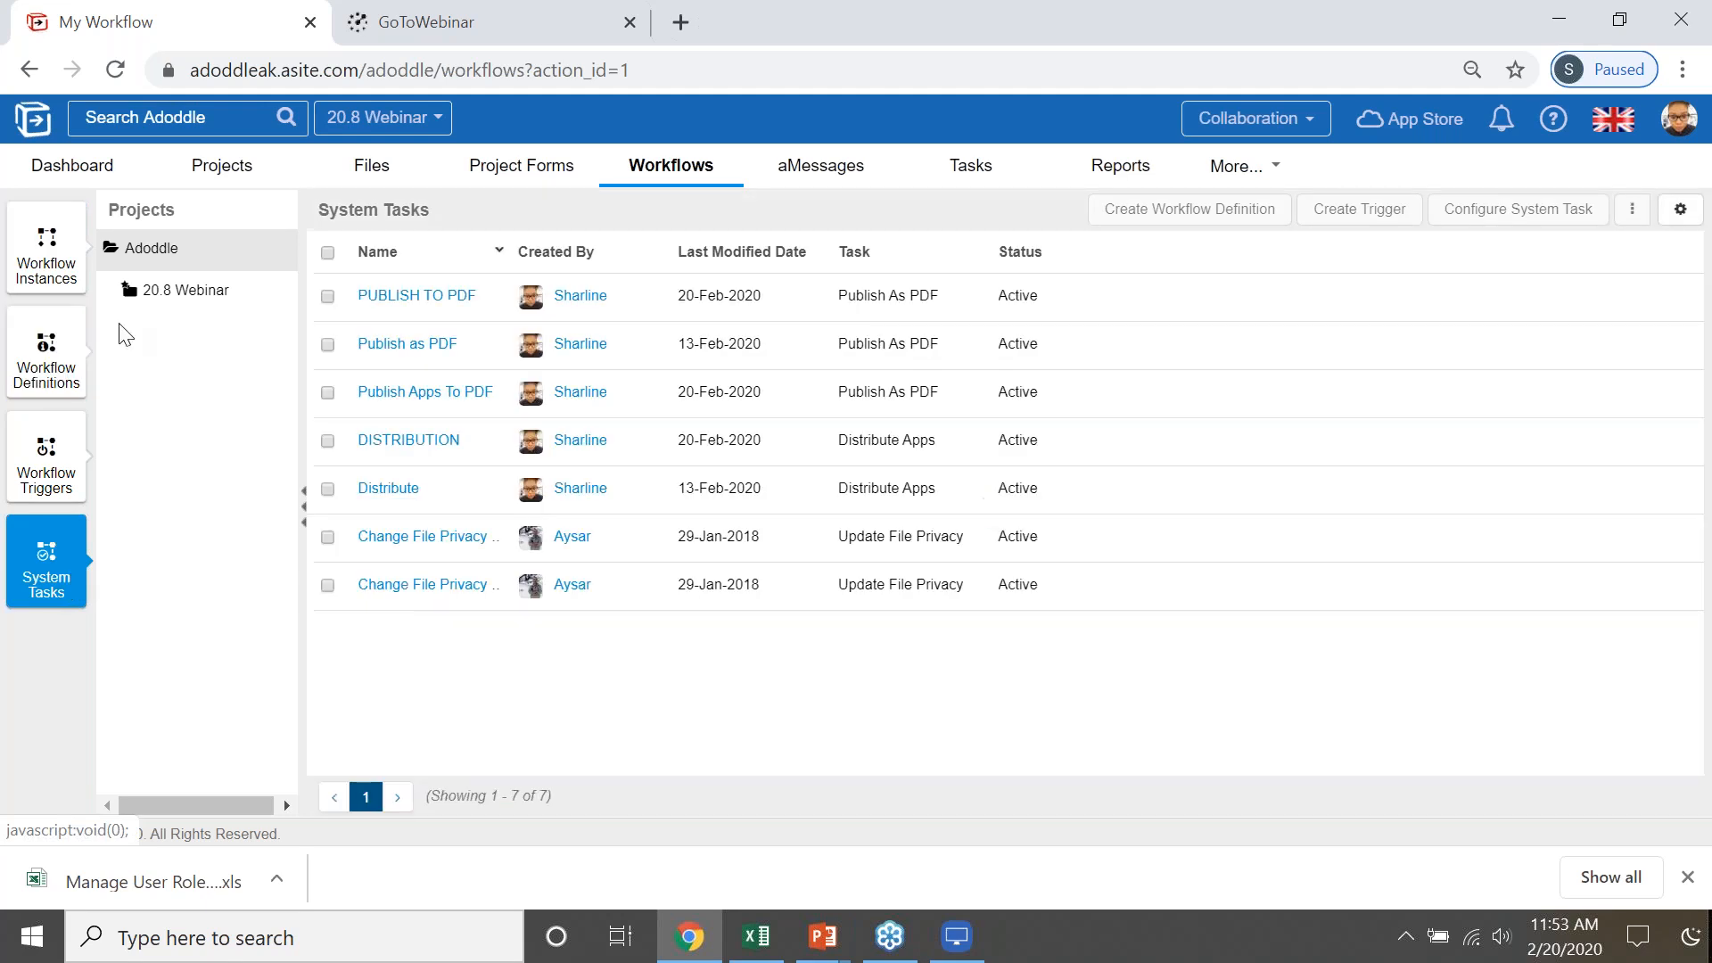
left_click(191, 304)
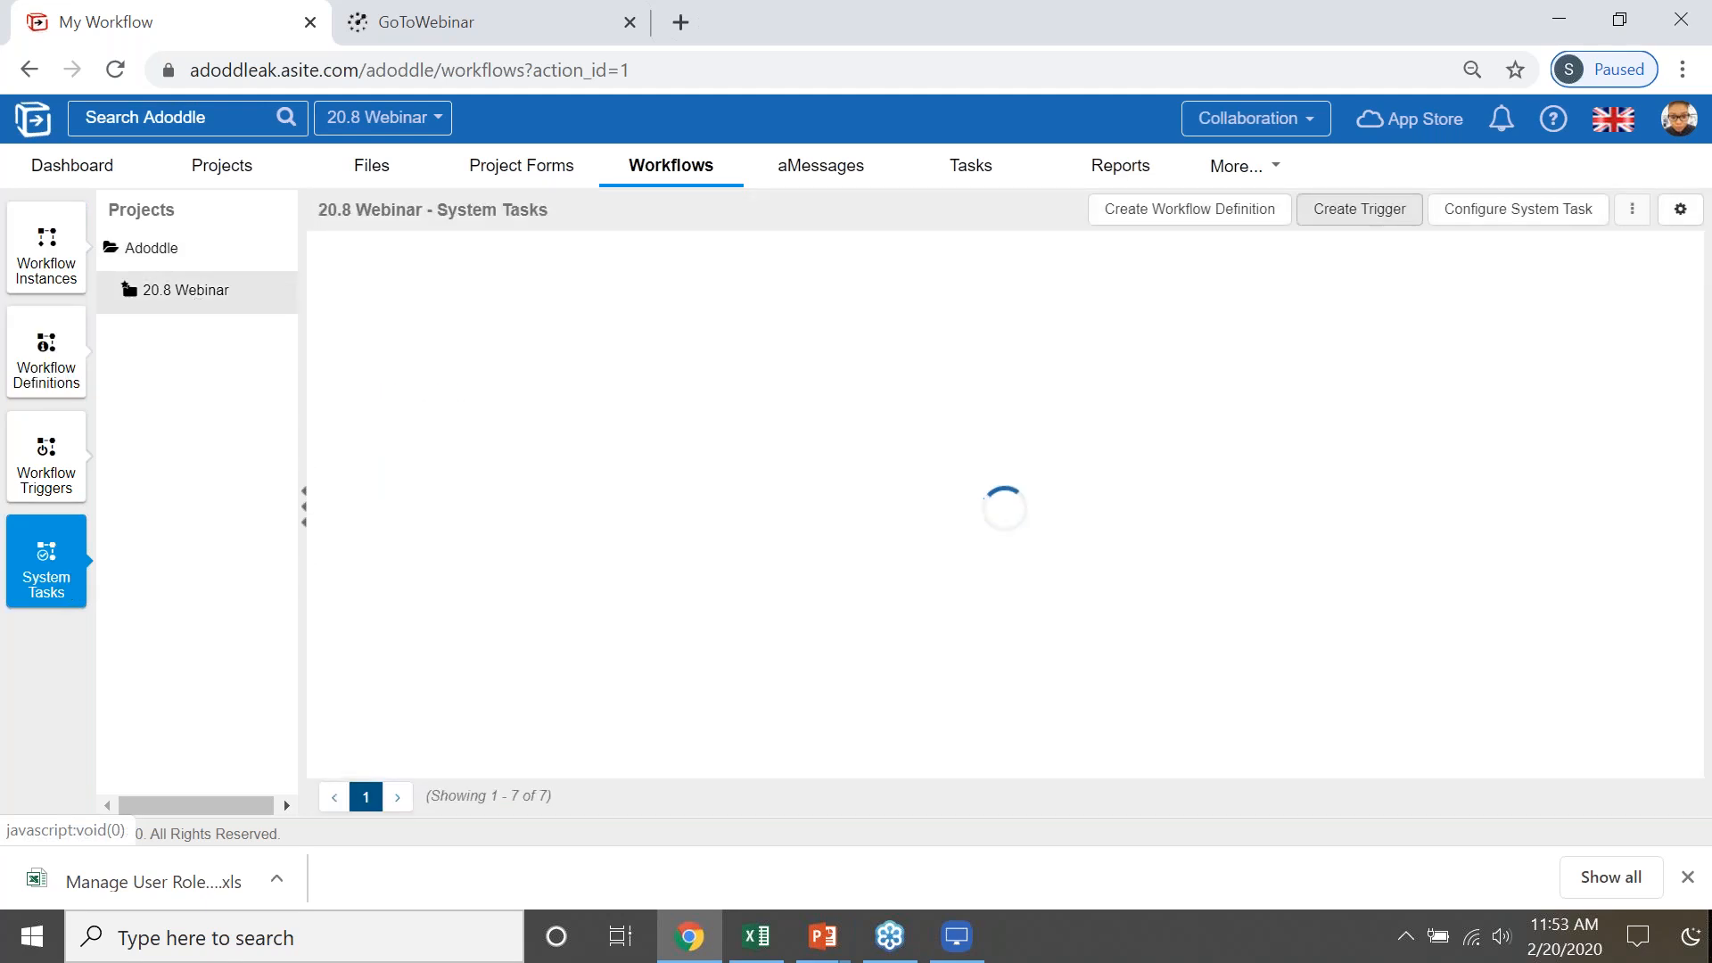
- Start configuring another system task and name it "Publish apps to pdf"
left_click(1504, 223)
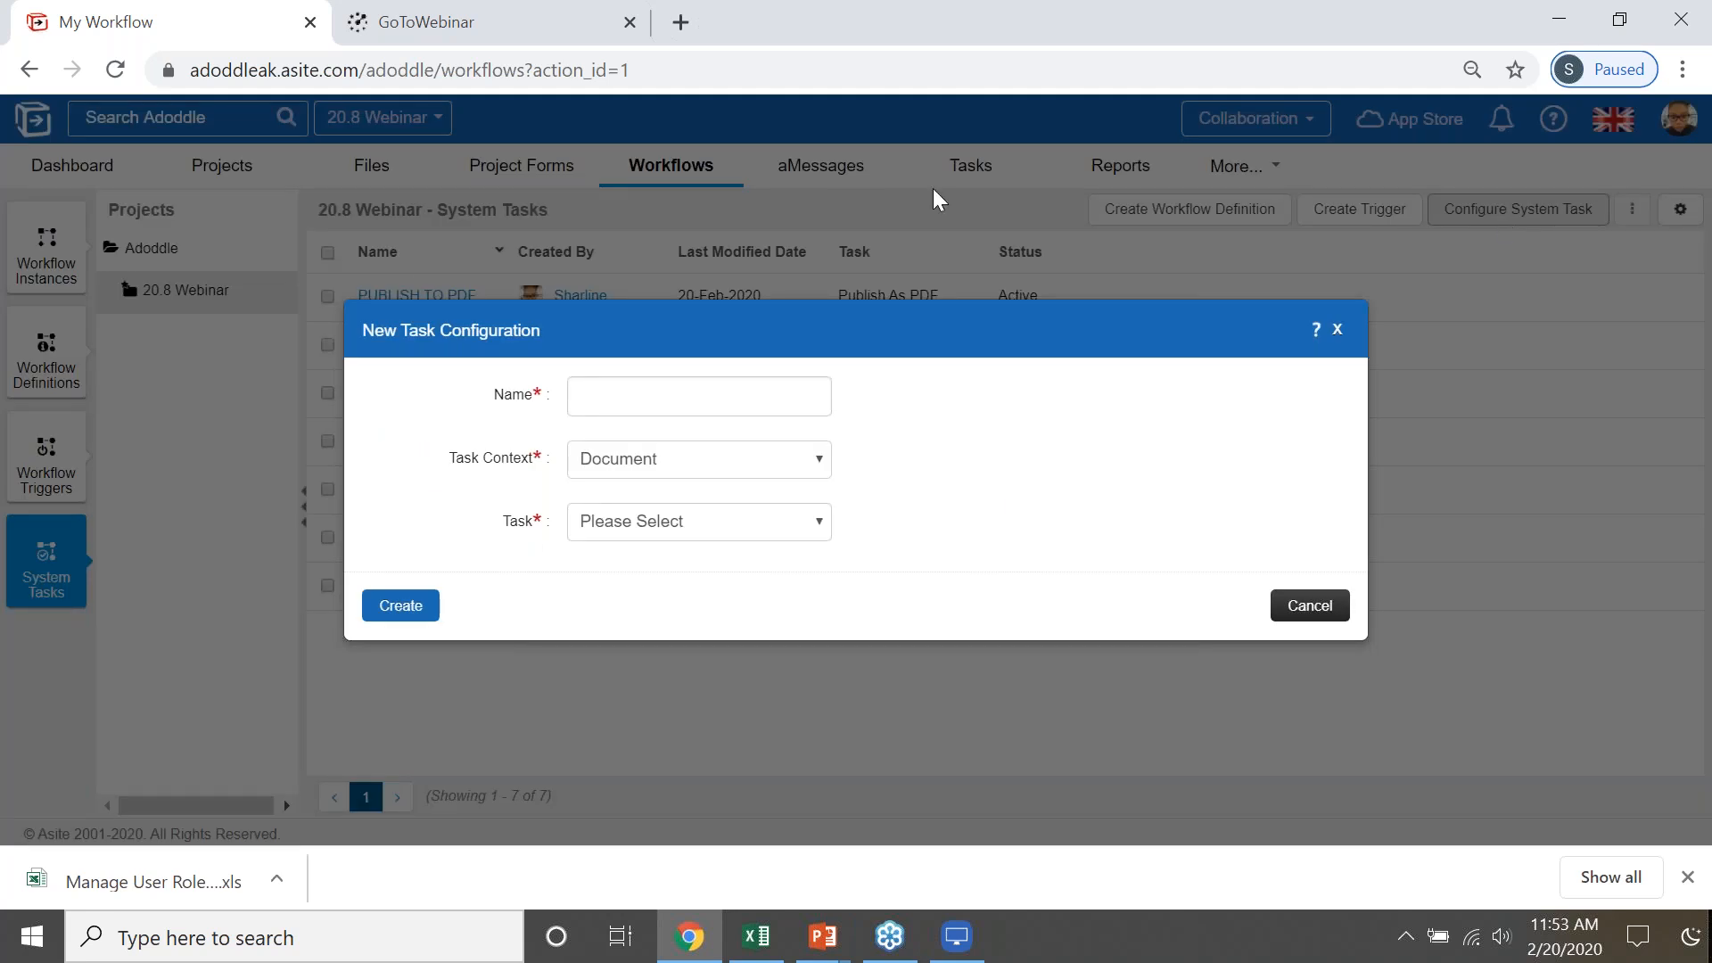
left_click(651, 398)
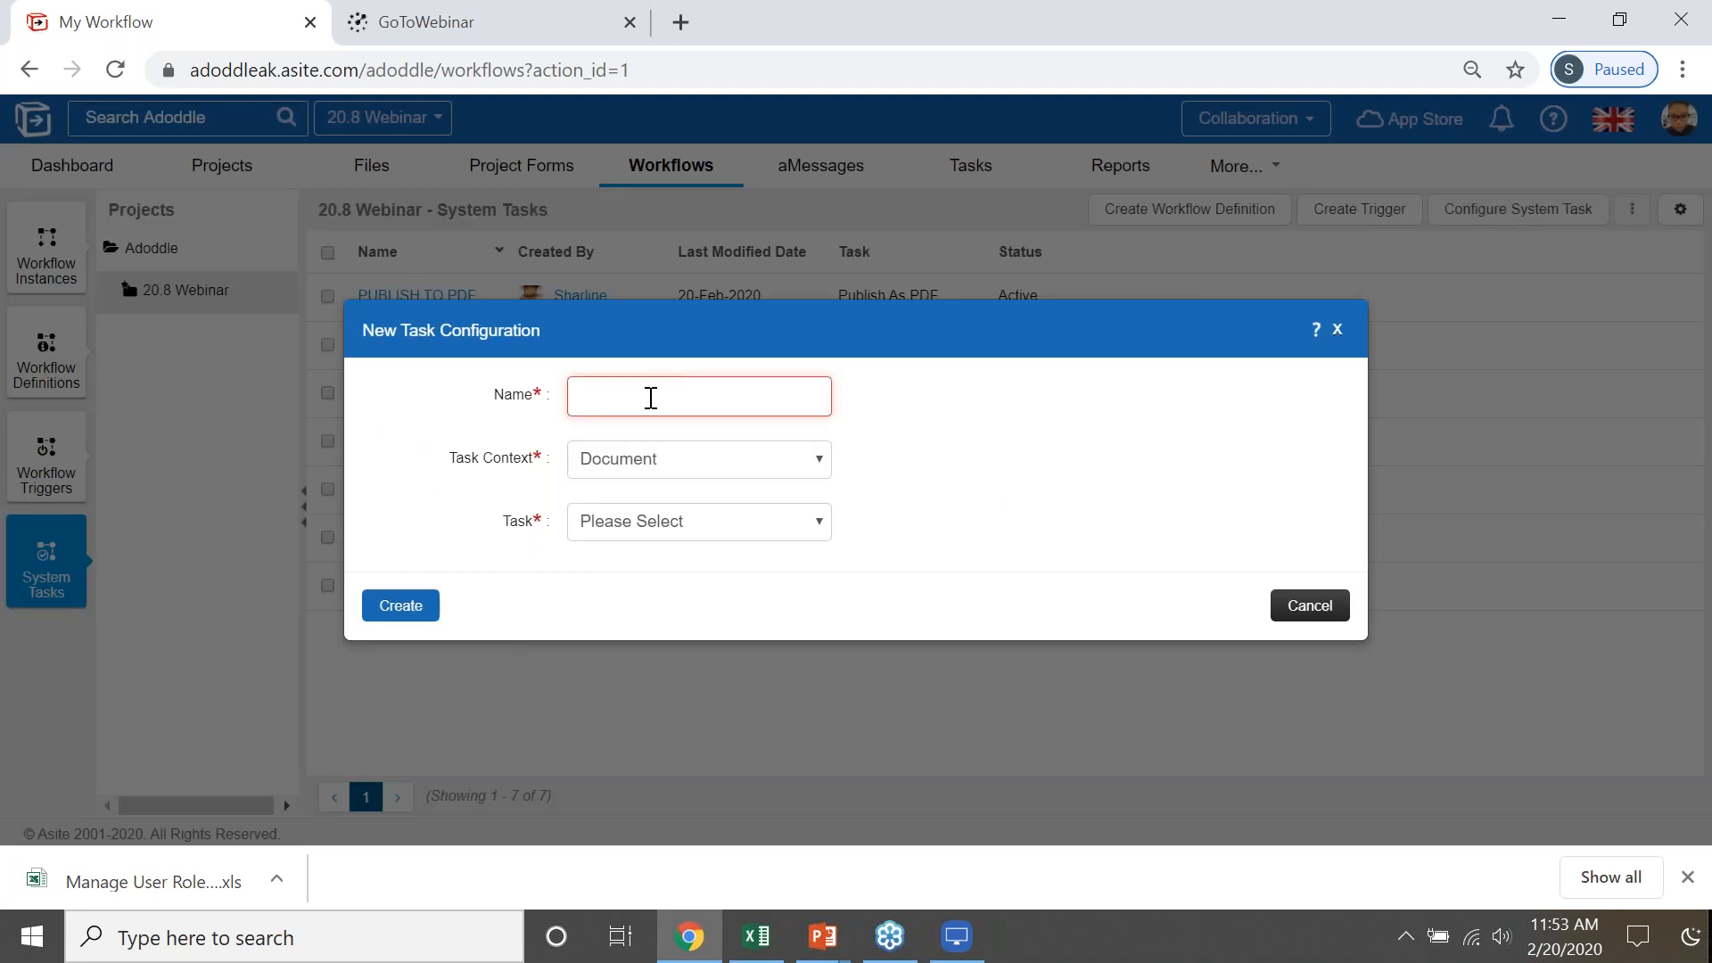
type("PUB")
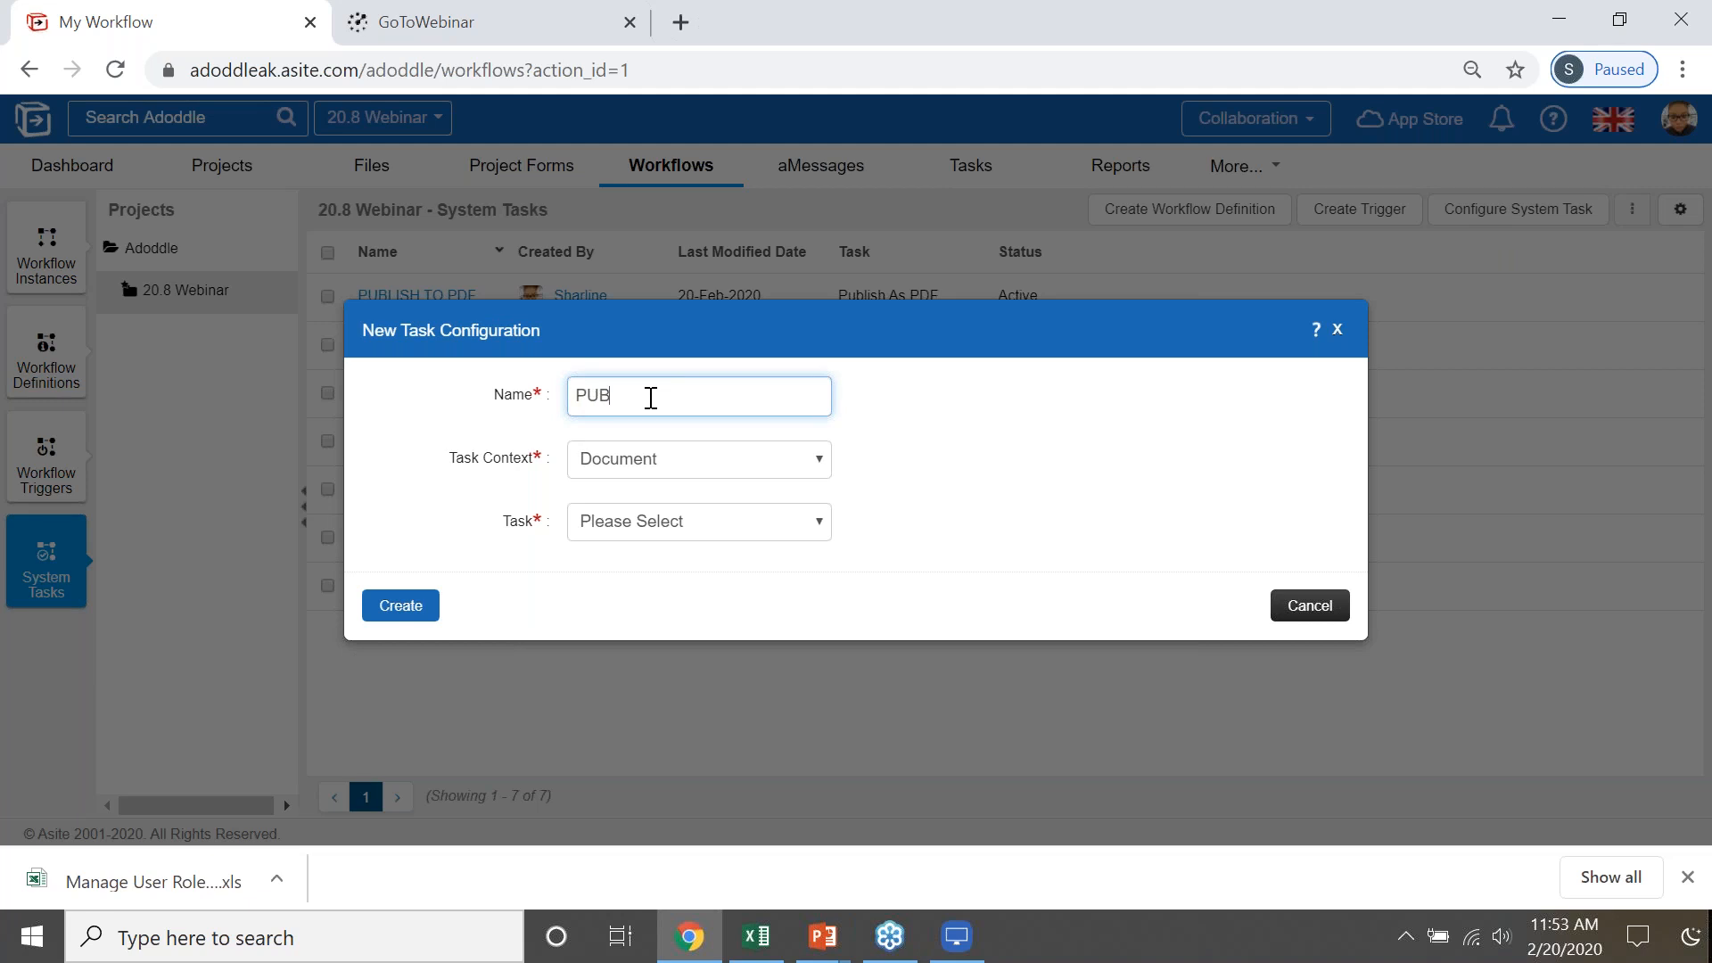
key("BackSpace")
key("BackSpace")
type("ublish apps to pdf")
- Set the PDF task's context to App, its app type to Inspection Checklist [ ASI-TEMPLATE IS ], and its task to Publish As PDF
left_click(680, 471)
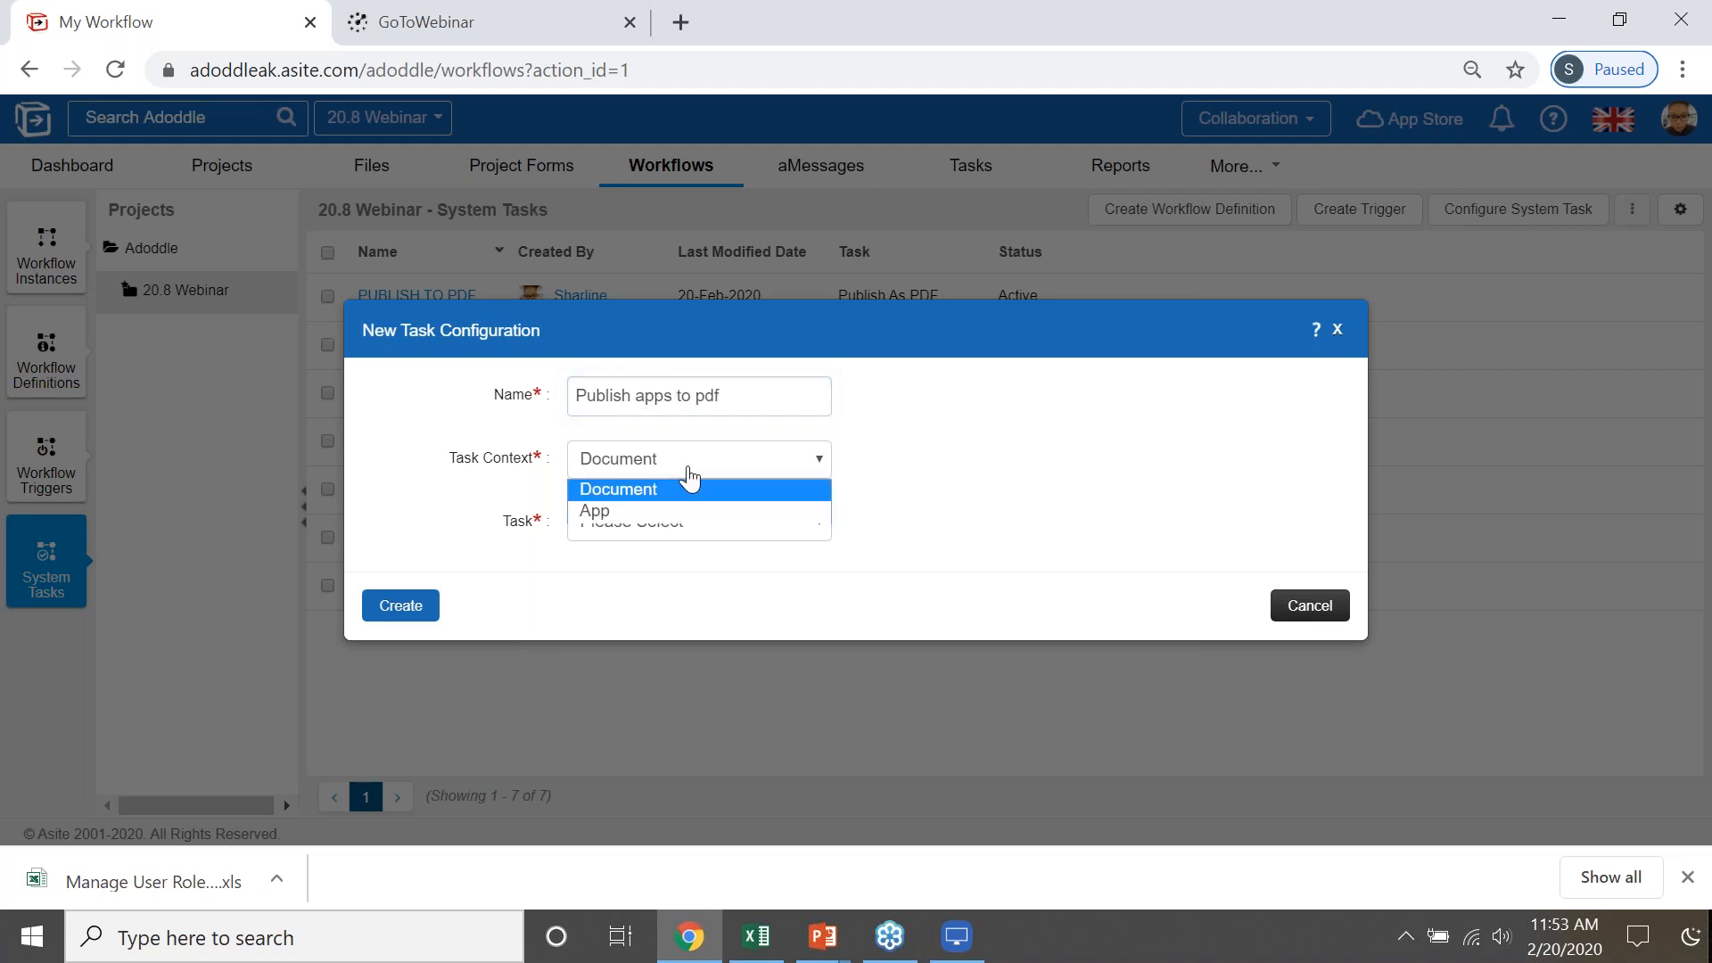
left_click(680, 509)
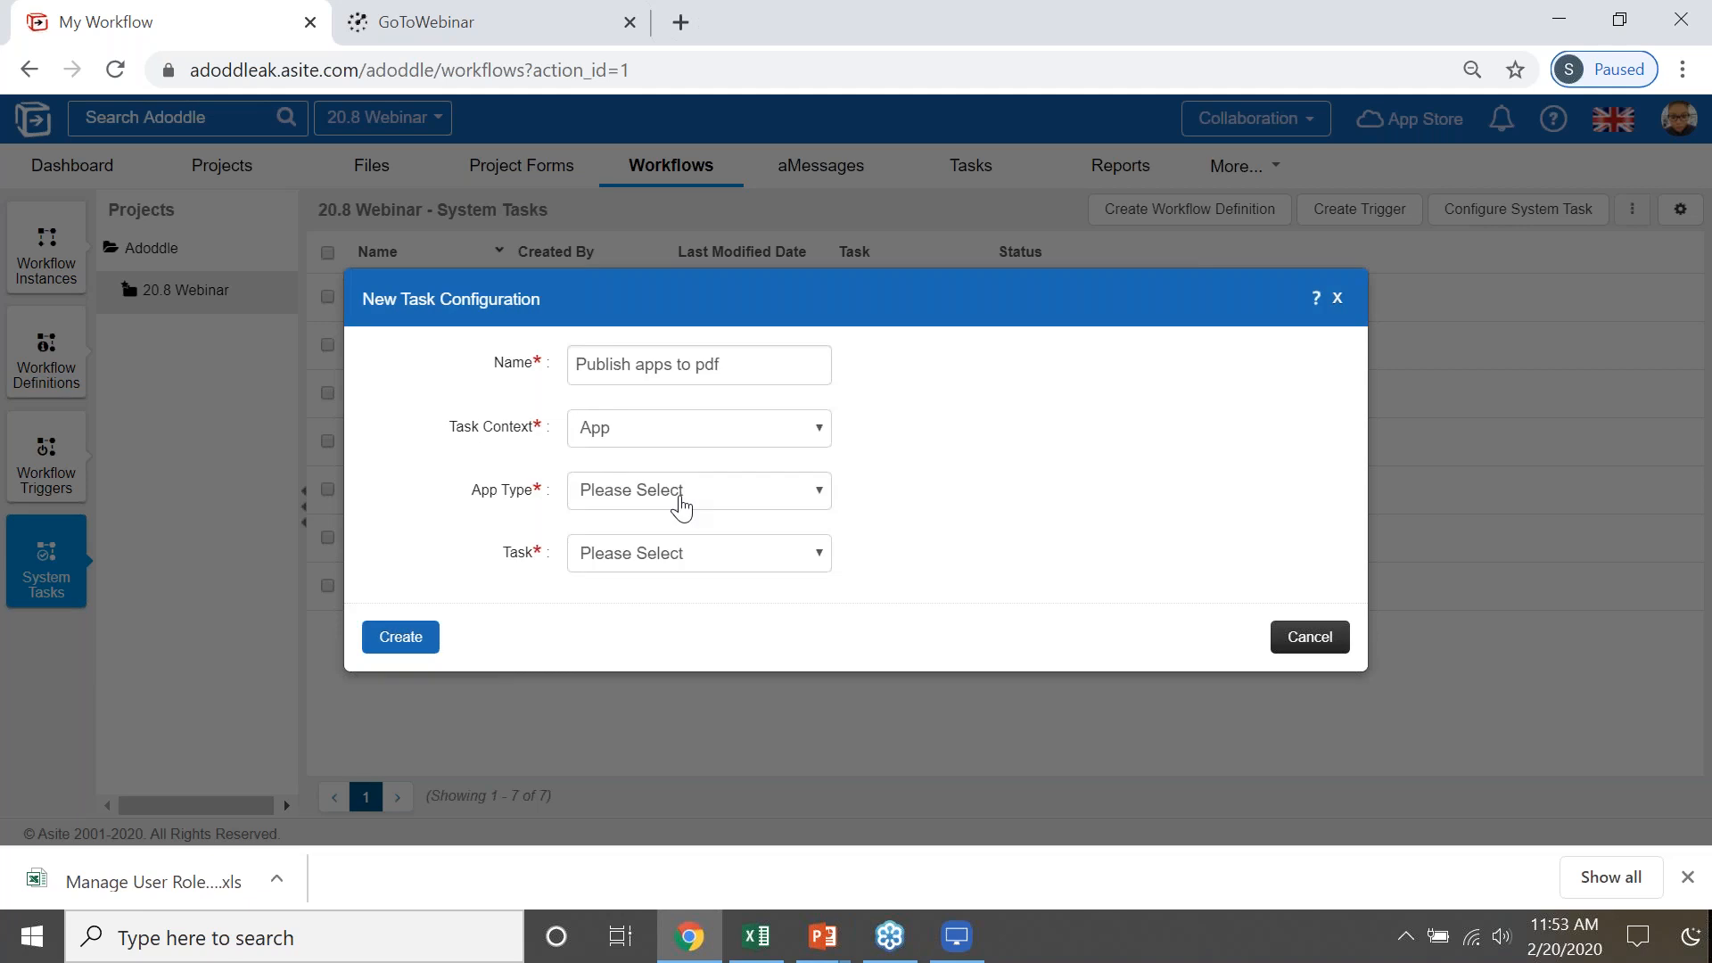
left_click(675, 500)
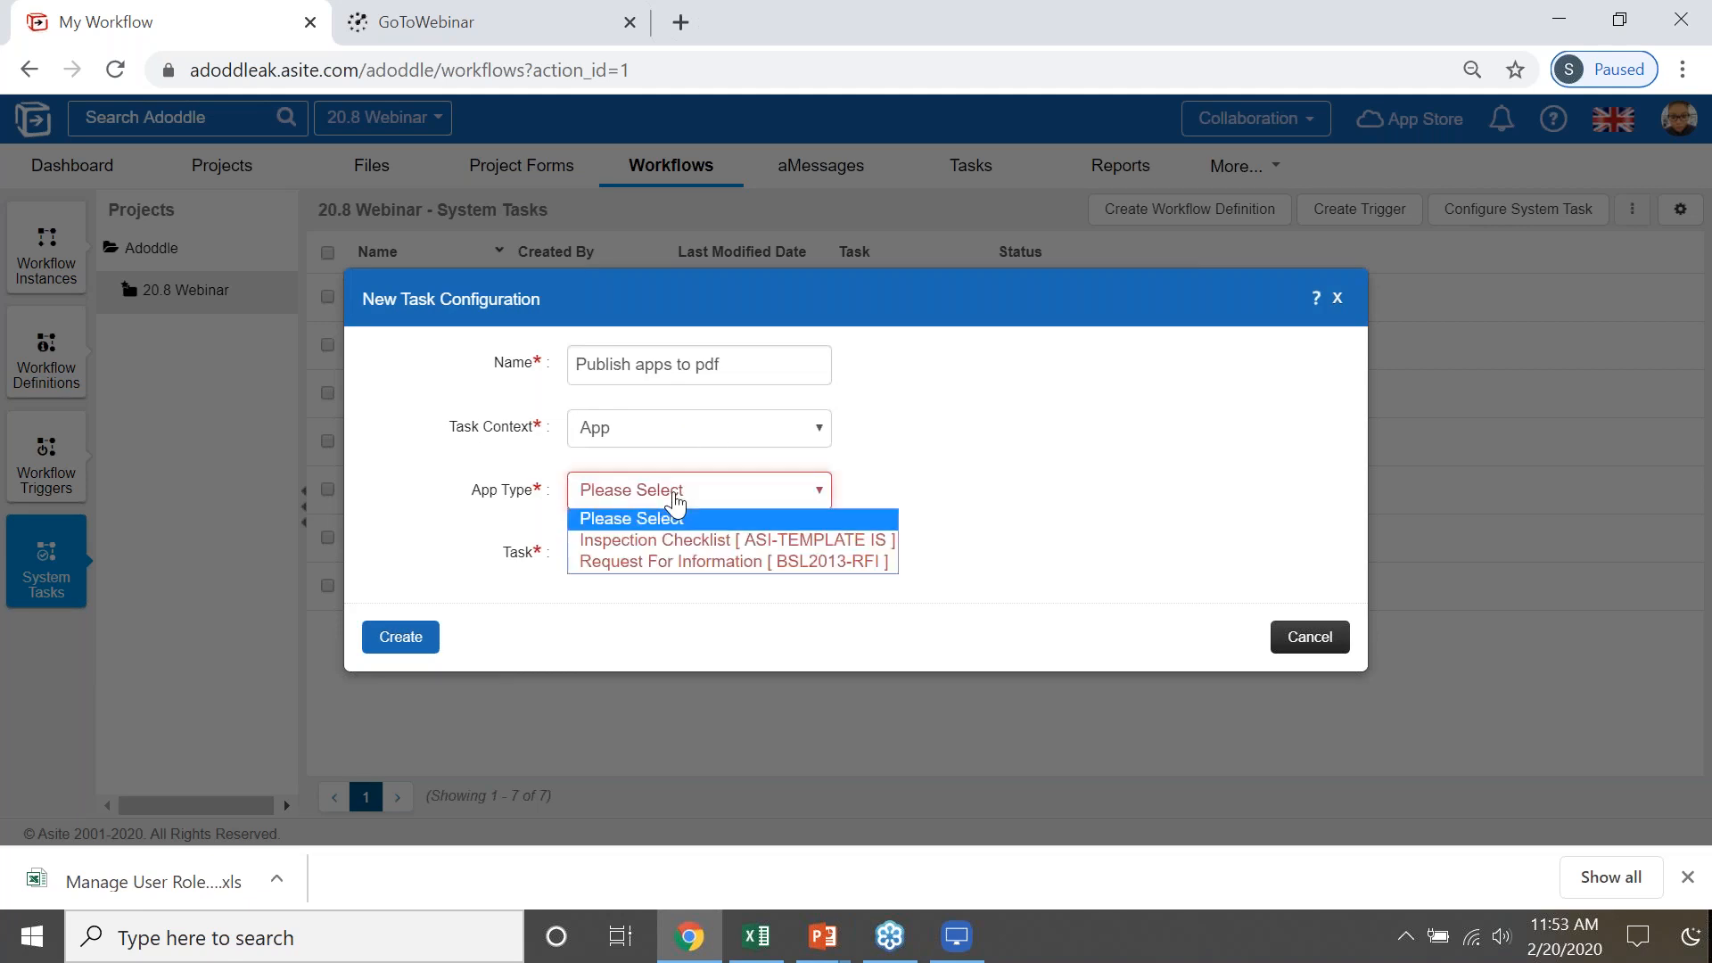
left_click(720, 539)
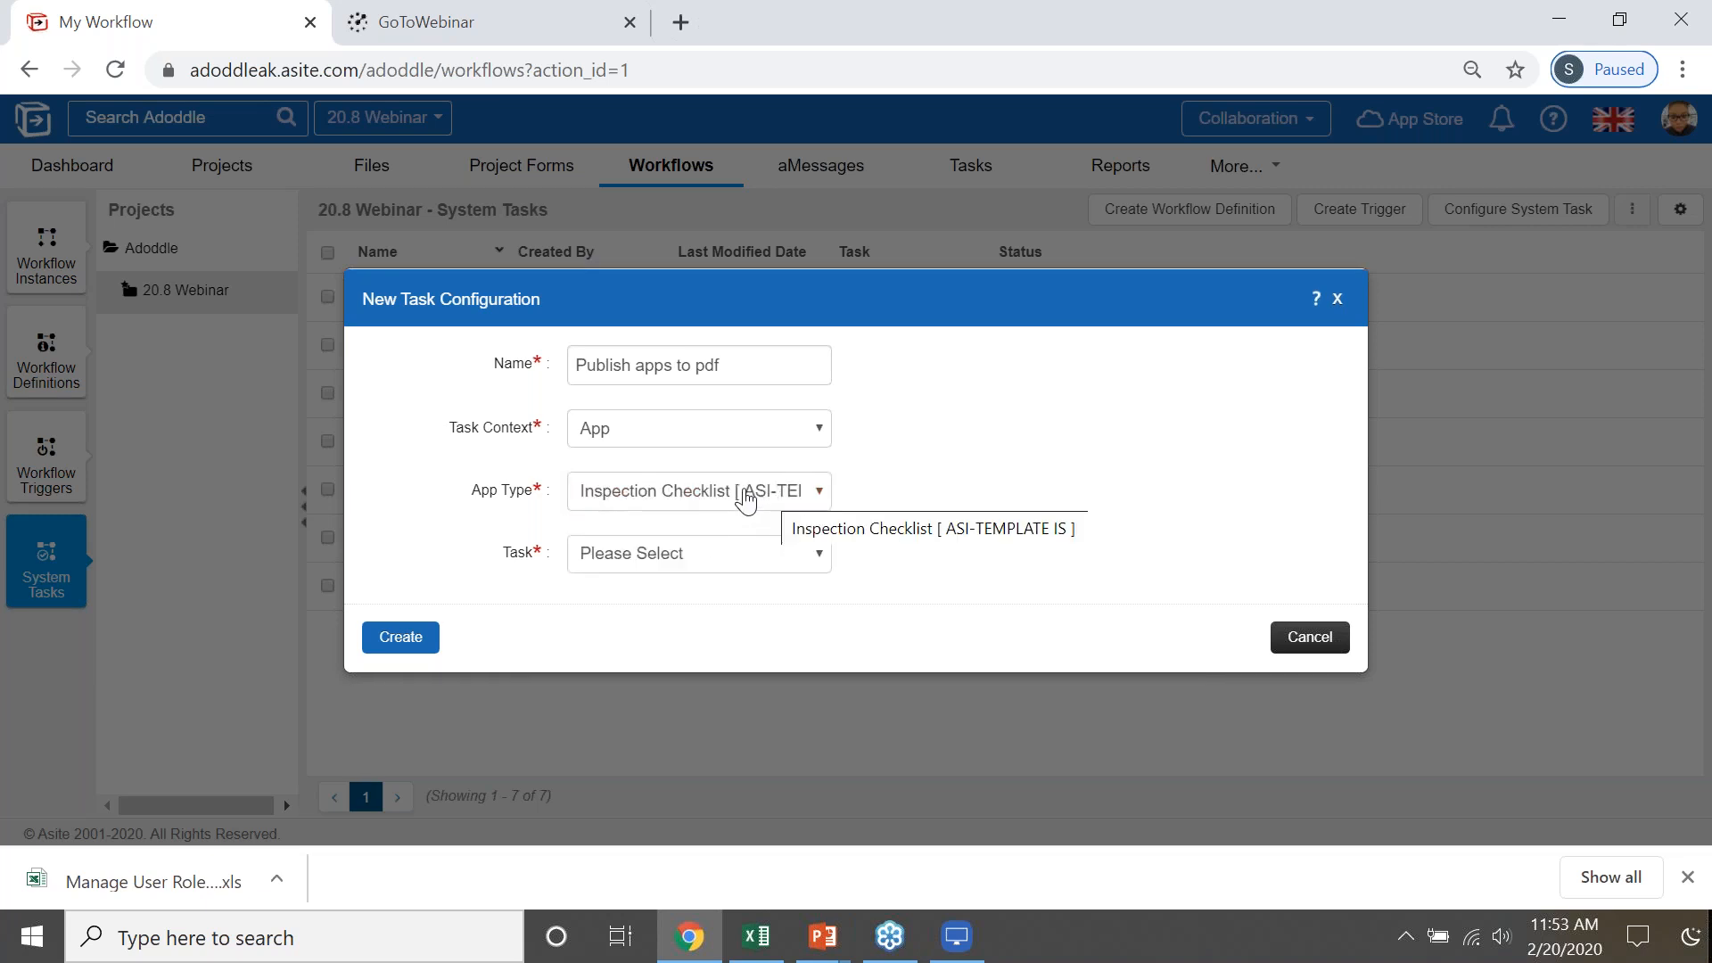
left_click(745, 497)
left_click(745, 498)
left_click(718, 562)
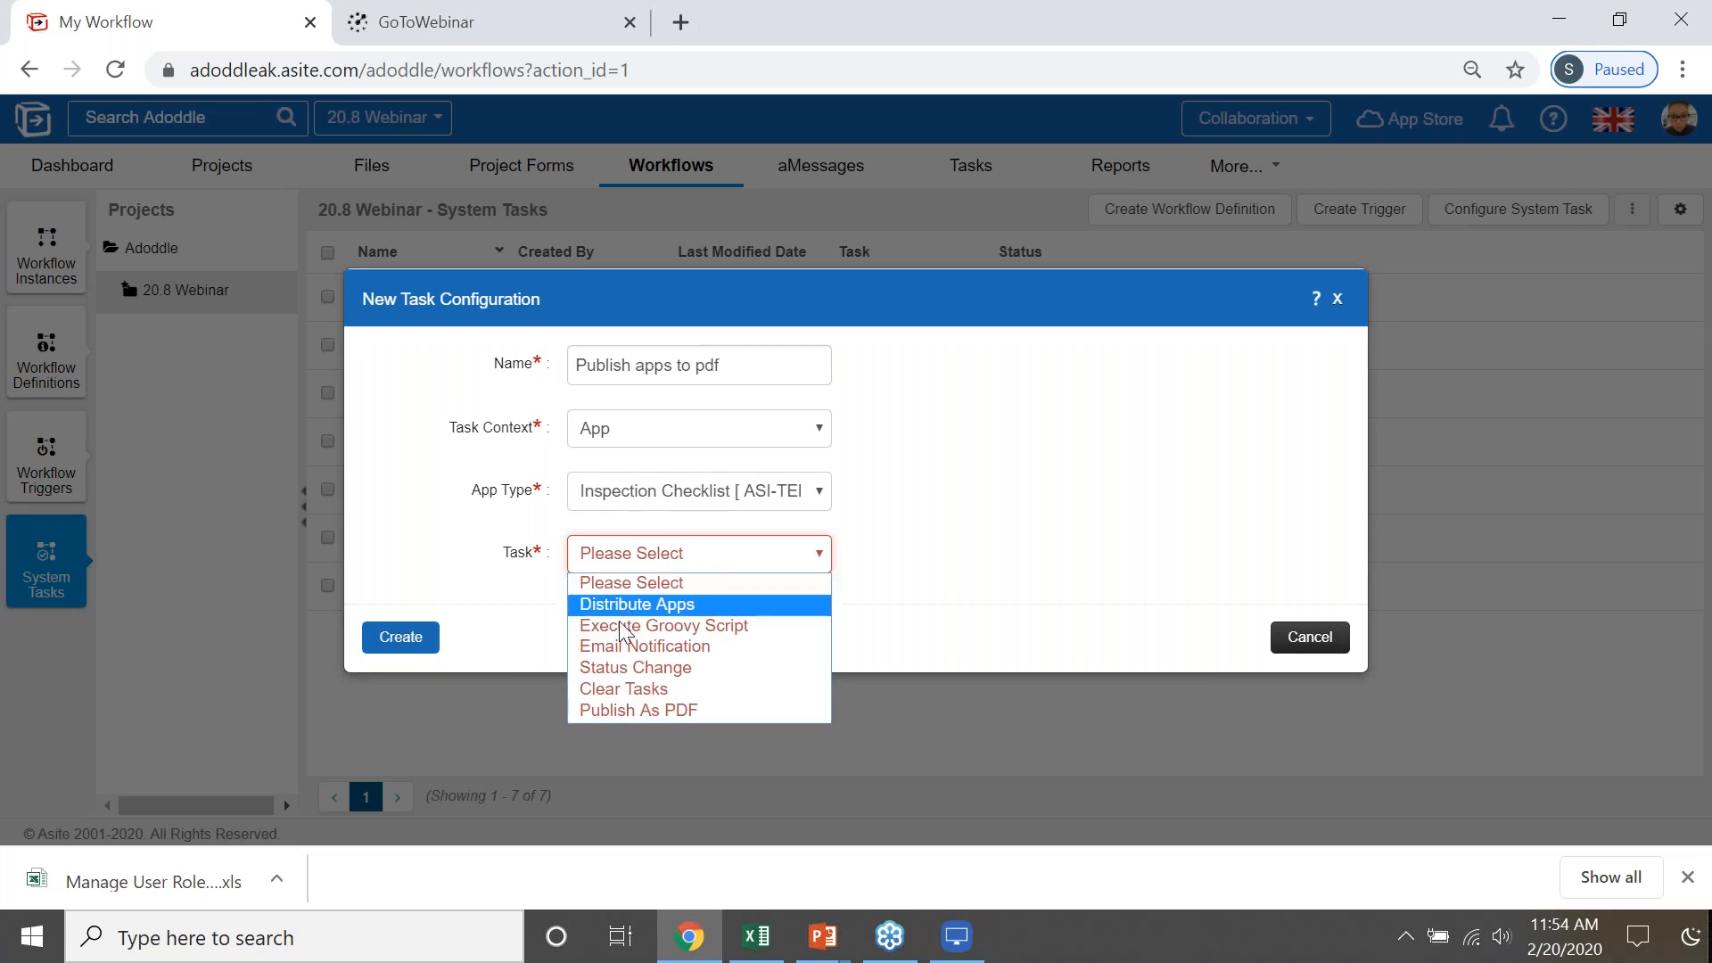
left_click(667, 708)
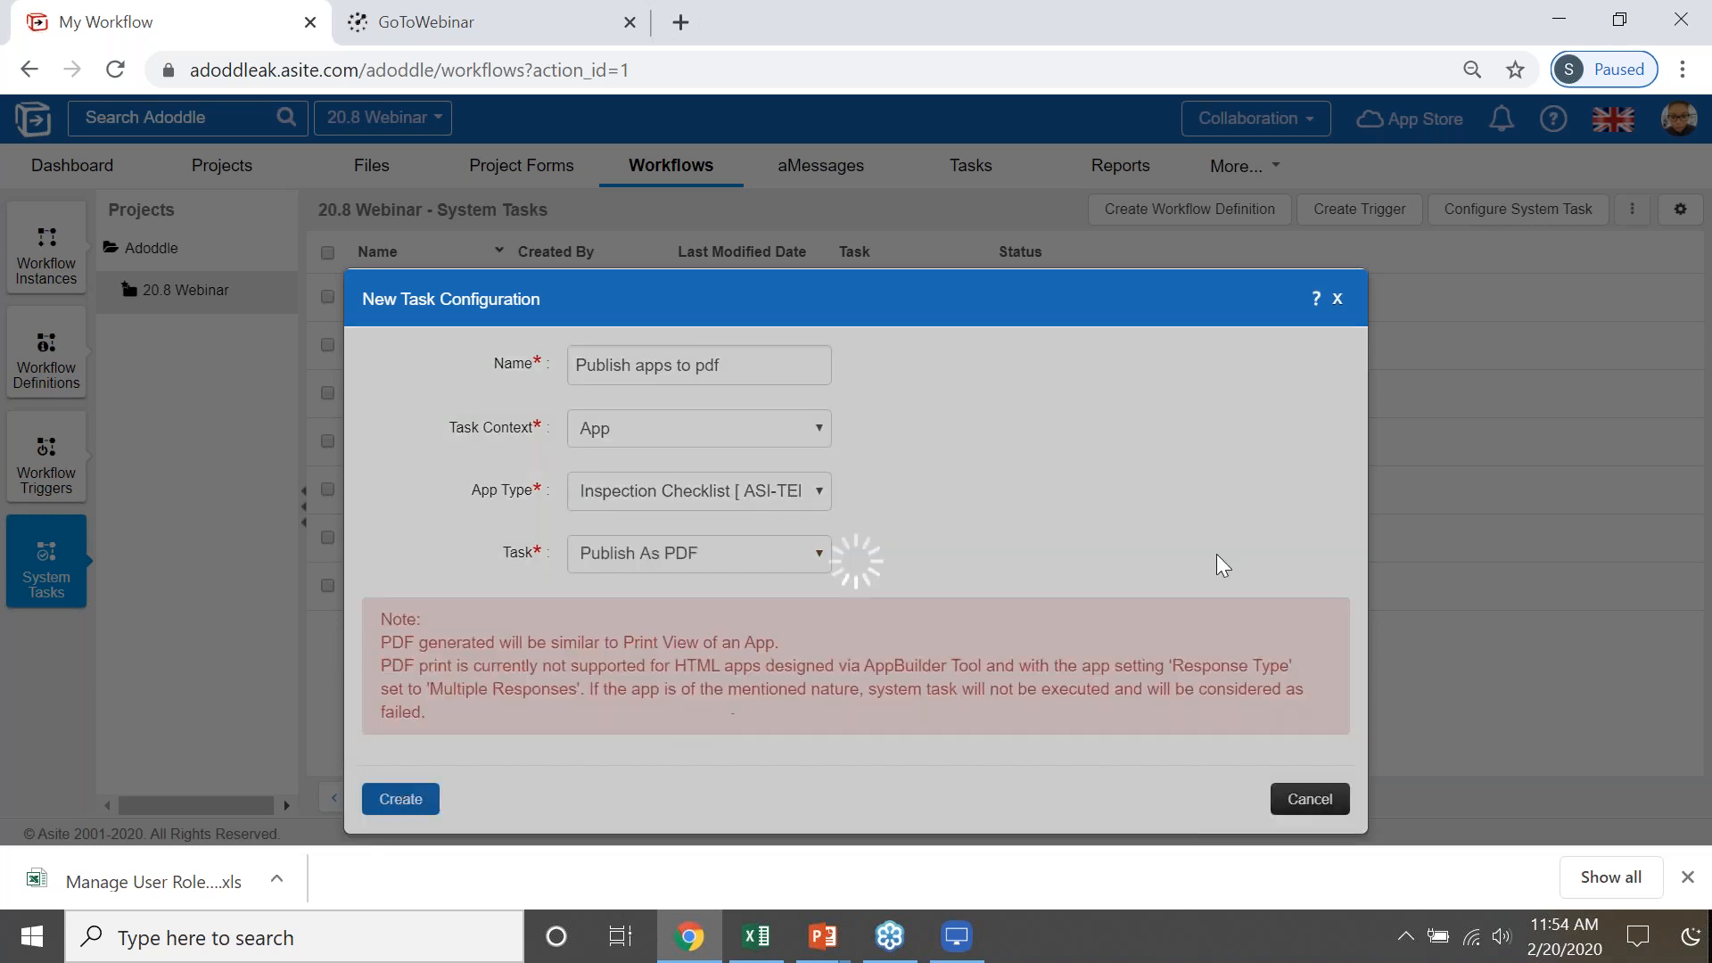
left_click(722, 328)
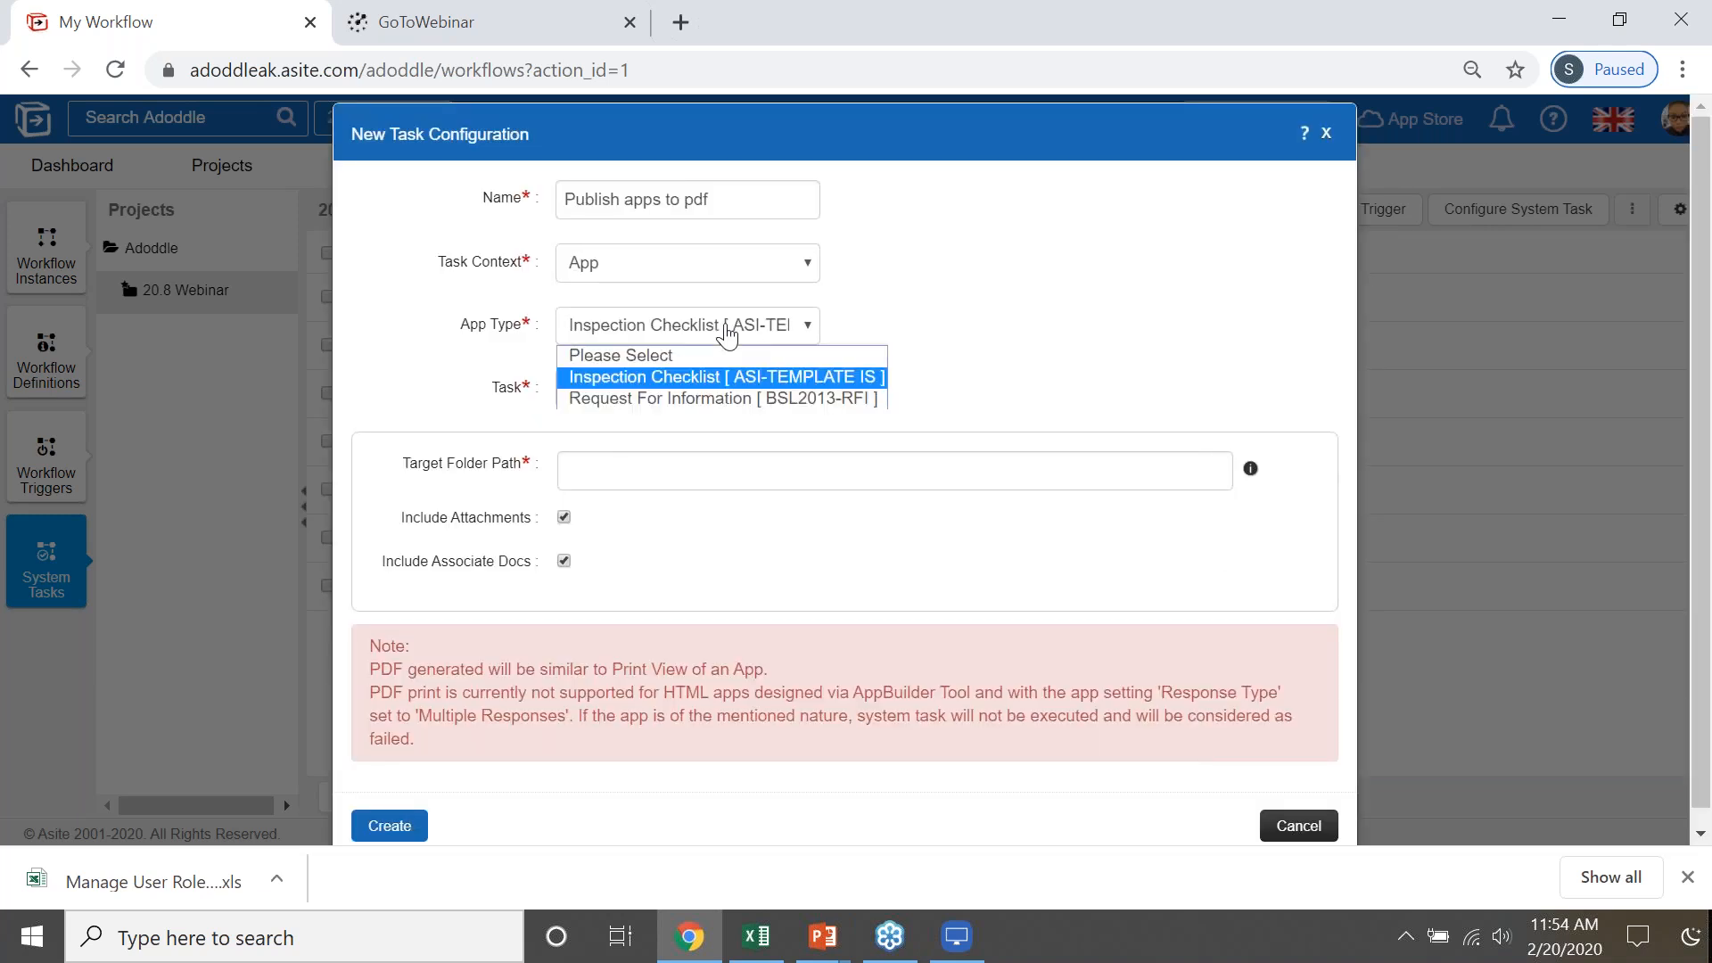
- Change the PDF task's app type to Request For Information [ BSL2013-RFI ] and set its task to Publish As PDF
left_click(746, 397)
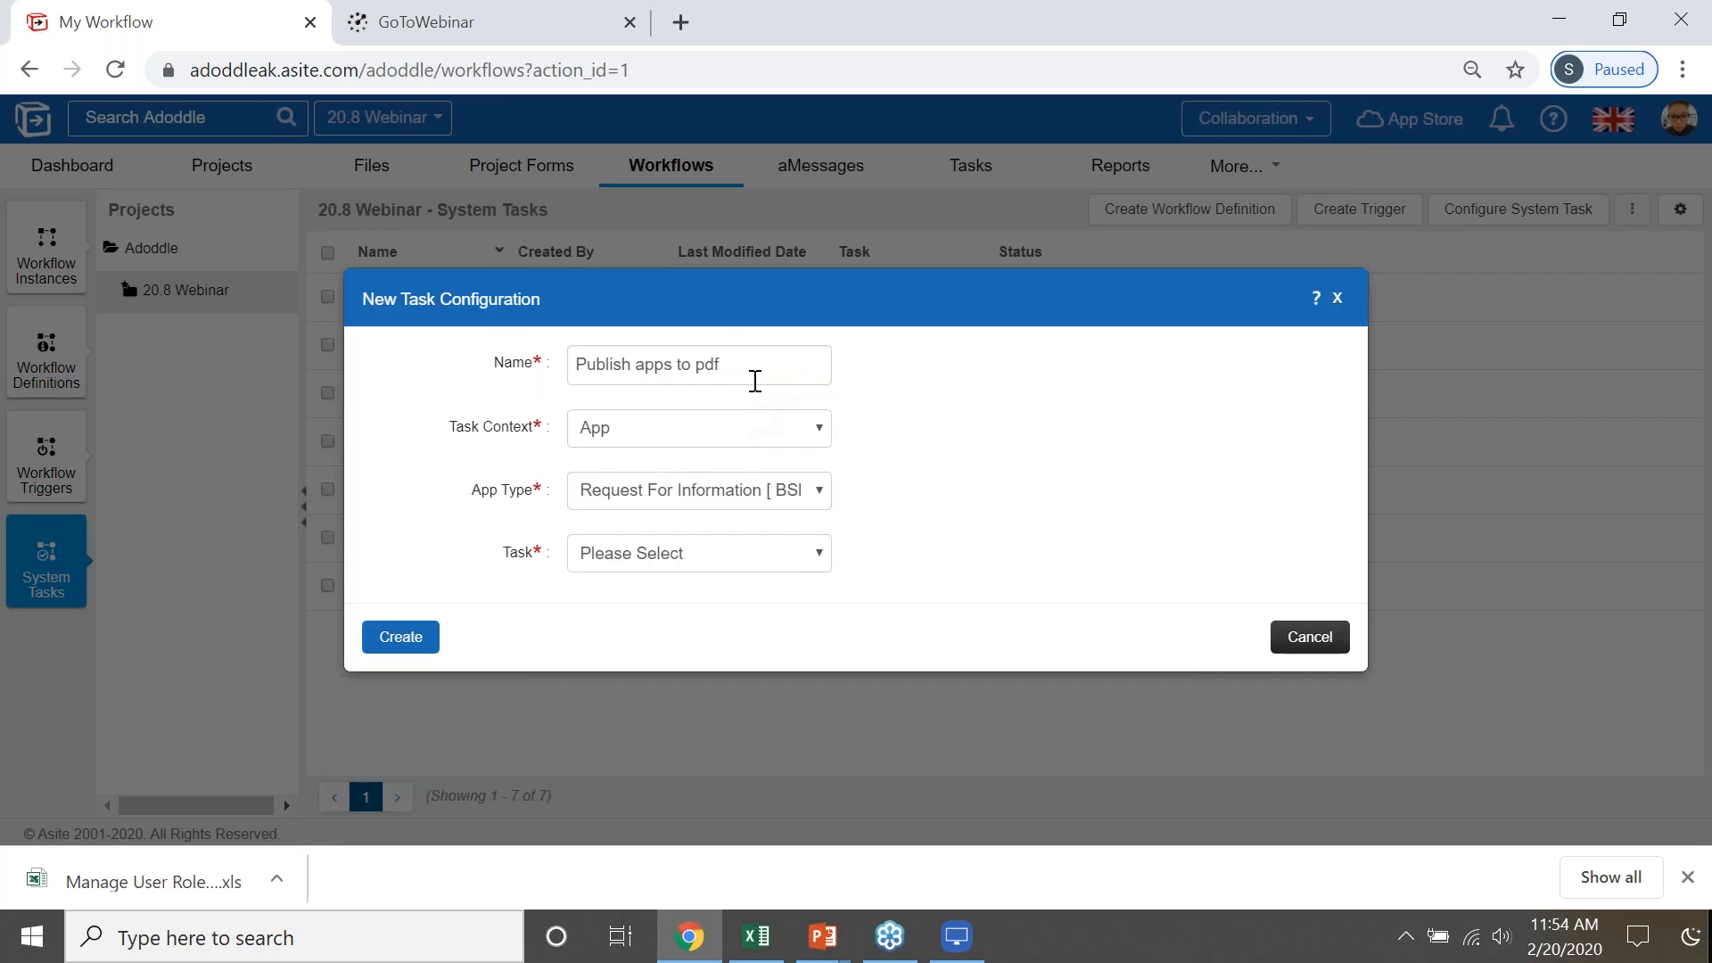
left_click(687, 567)
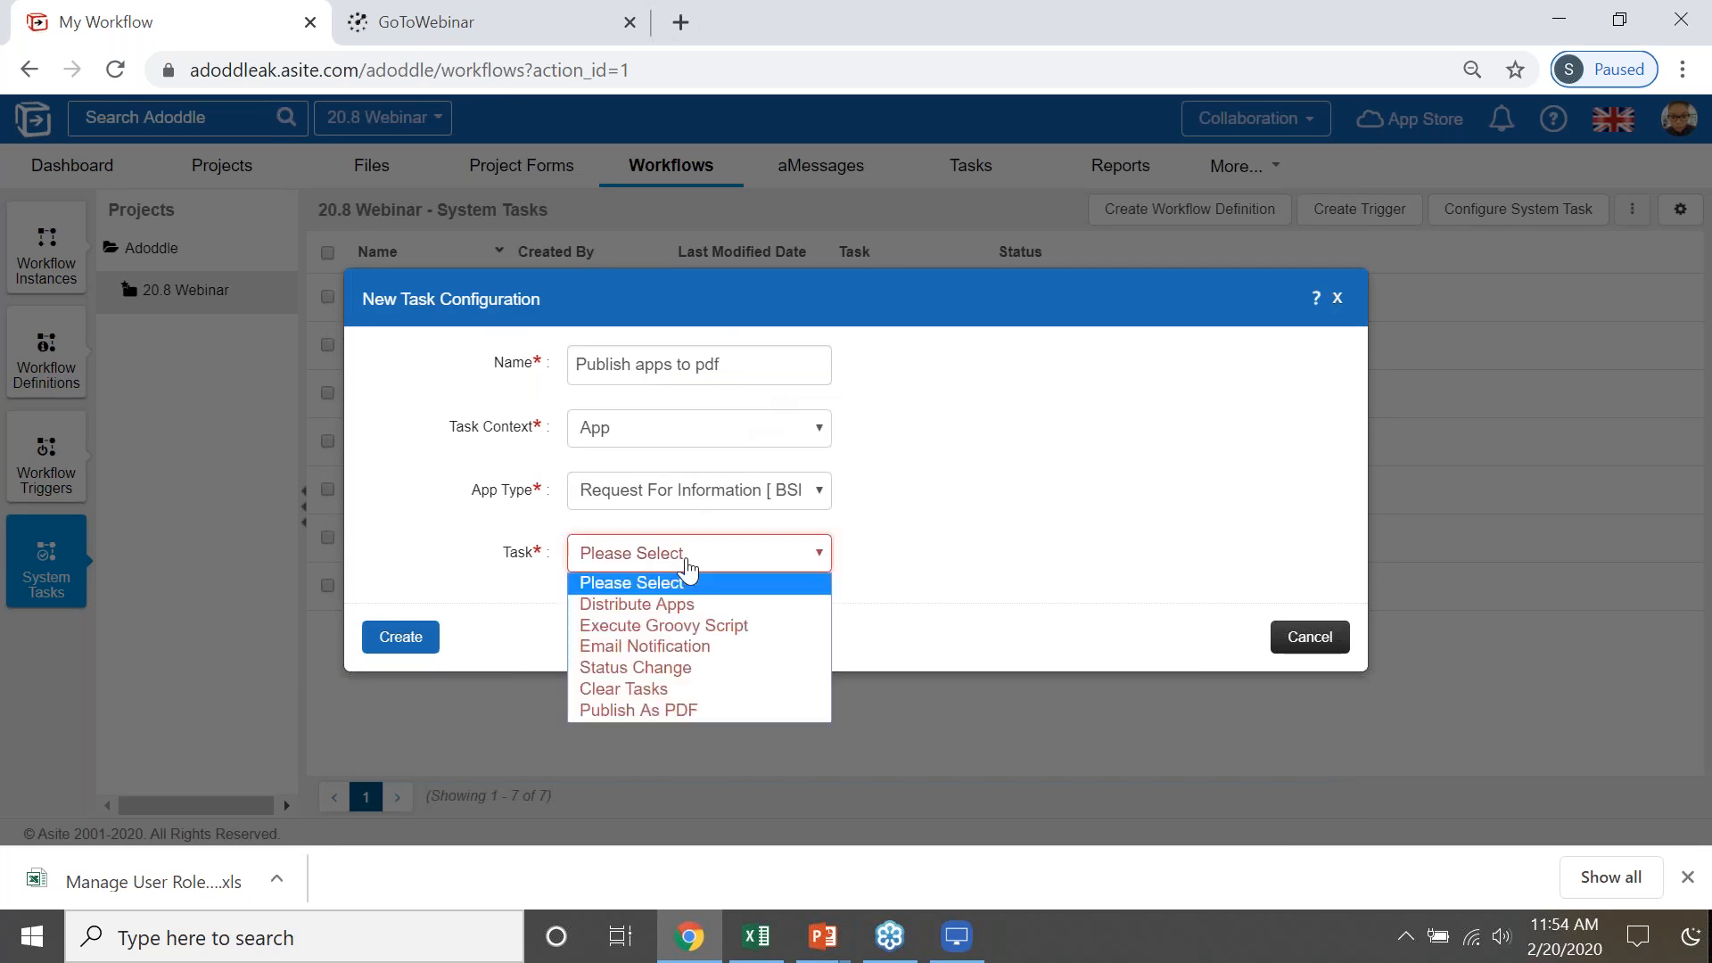
left_click(681, 713)
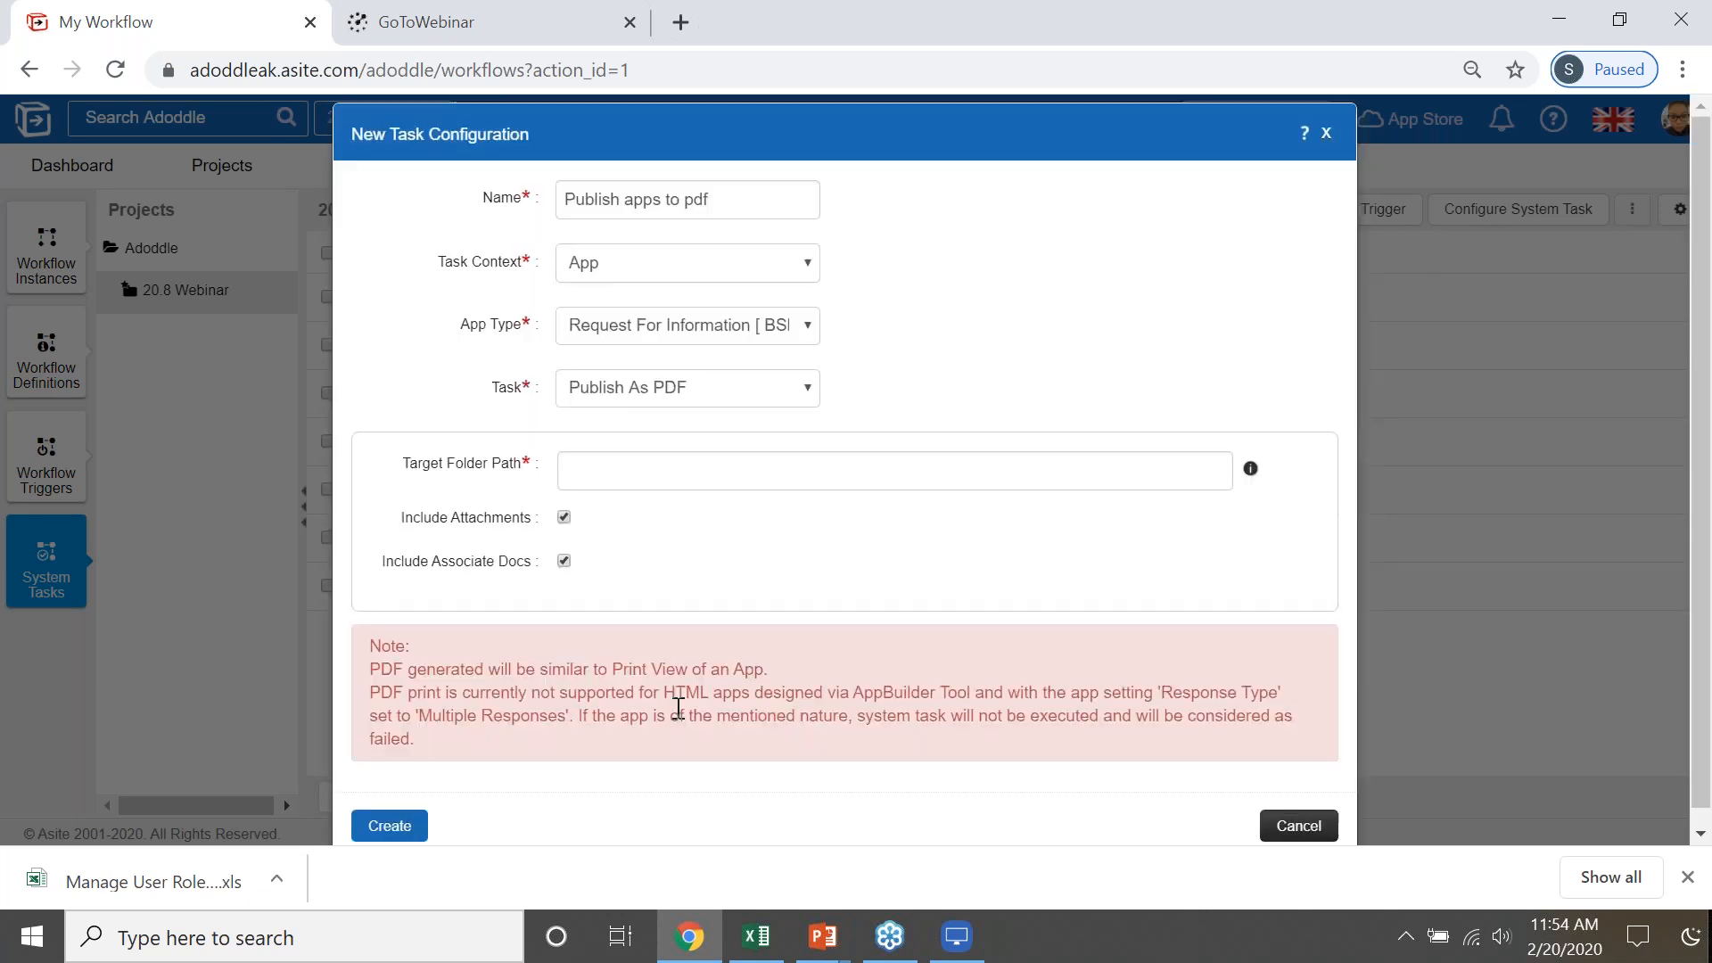
- Set the target folder path to Archives and try to create the "Publish apps to pdf" system task
left_click(617, 471)
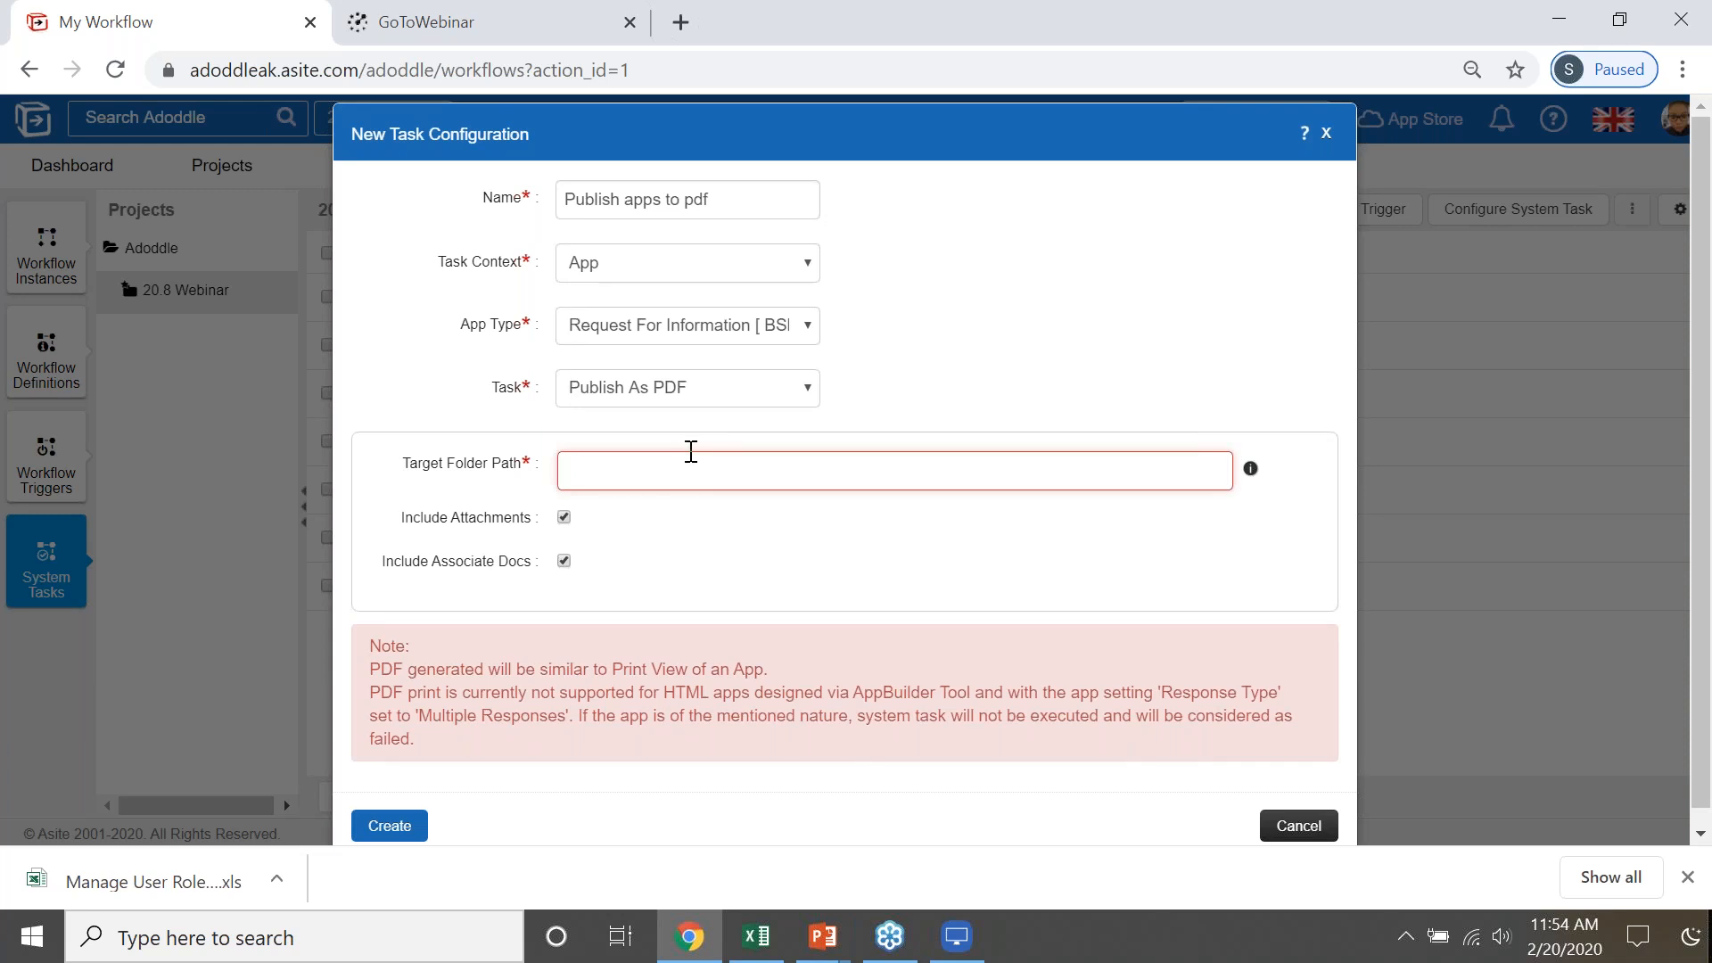
type("Archi")
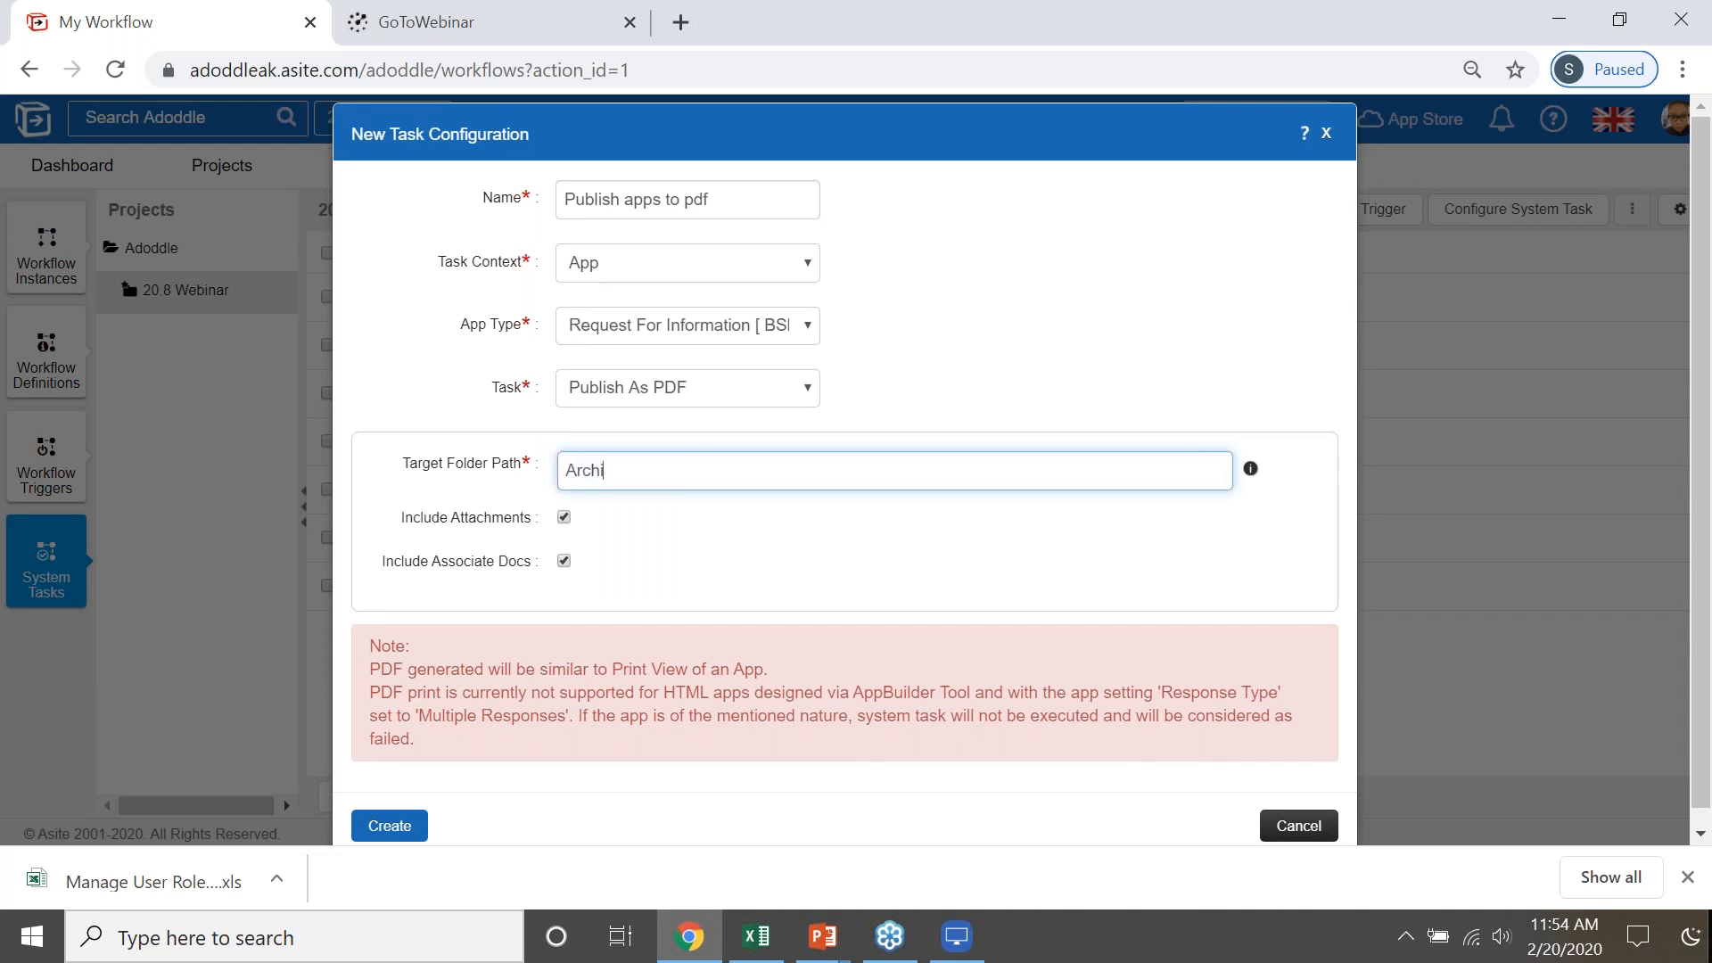
type("ves")
left_click(389, 827)
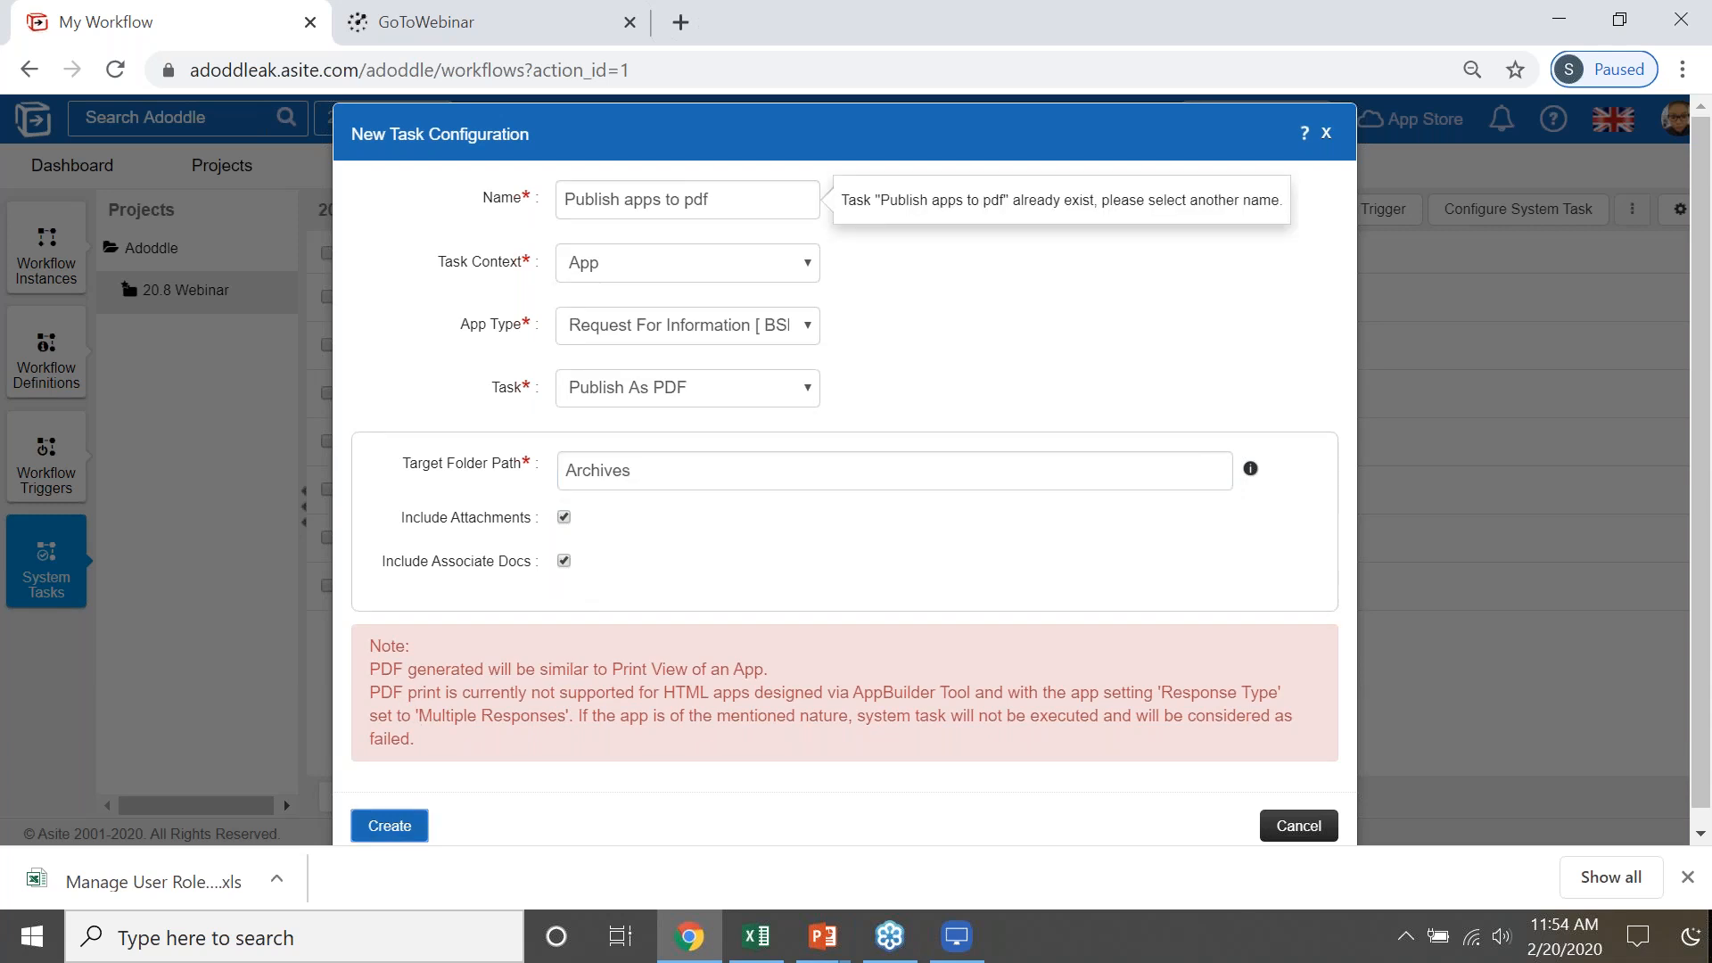
- Create the system task under the name "Publish apps to PDF 1" and switch to the PowerPoint presentation
left_click(713, 199)
key("BackSpace")
key("BackSpace")
key("BackSpace")
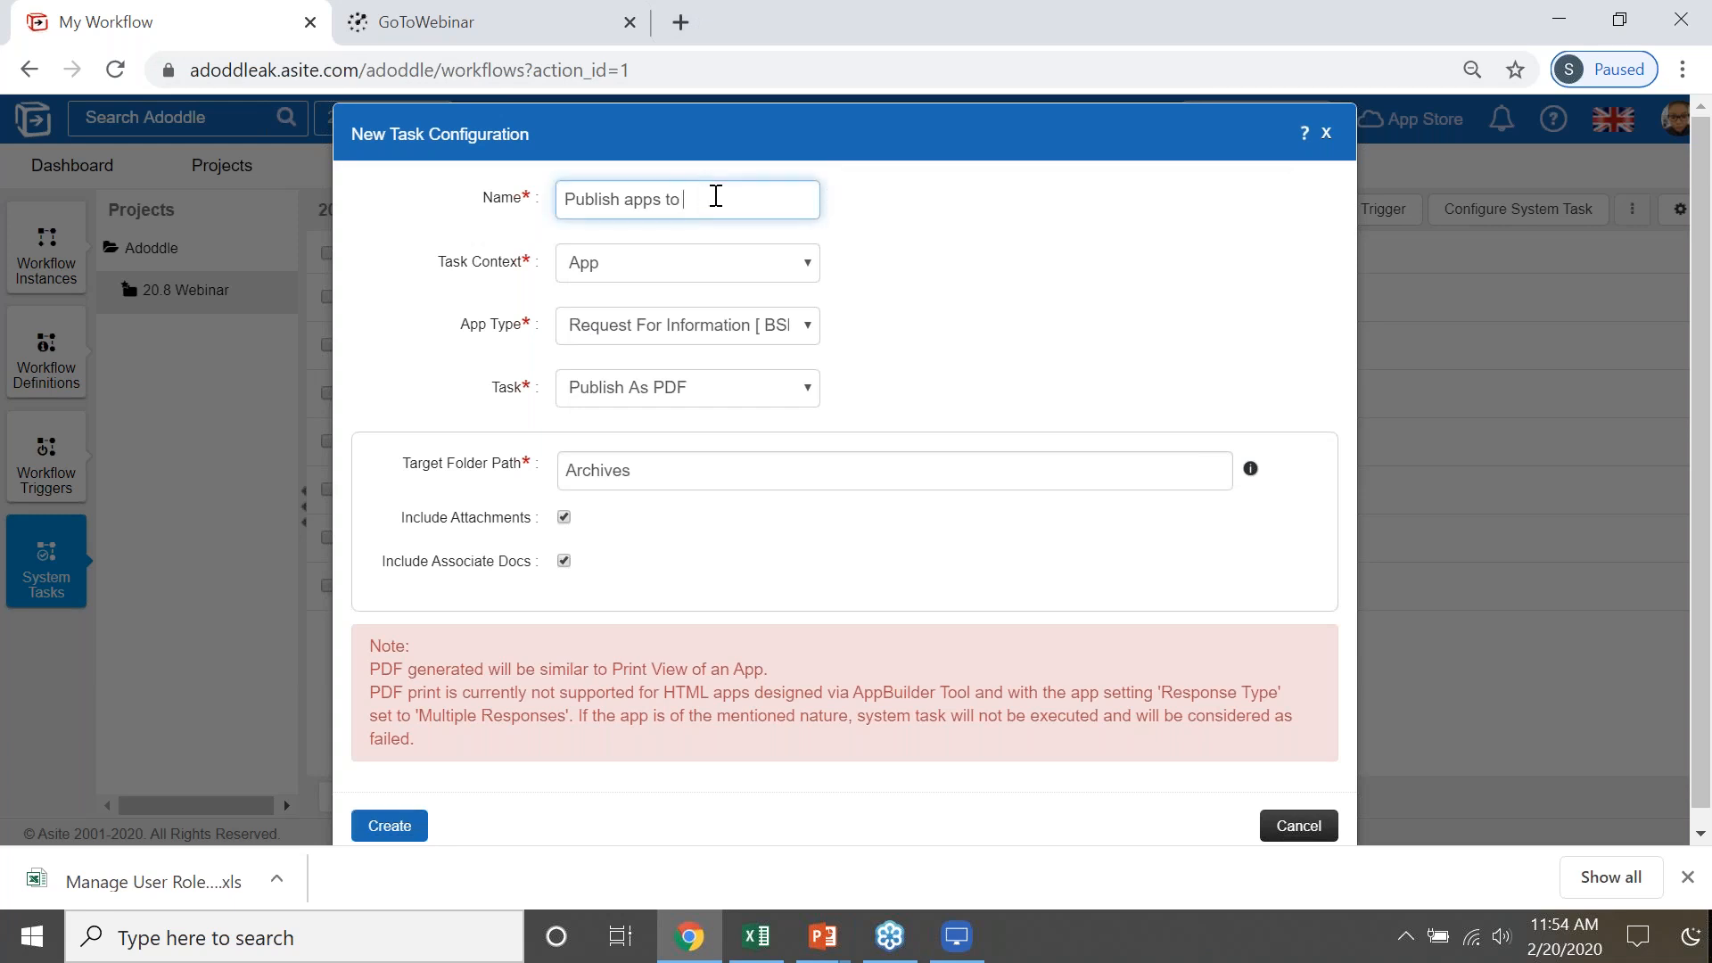
type("PDF 1")
left_click(387, 824)
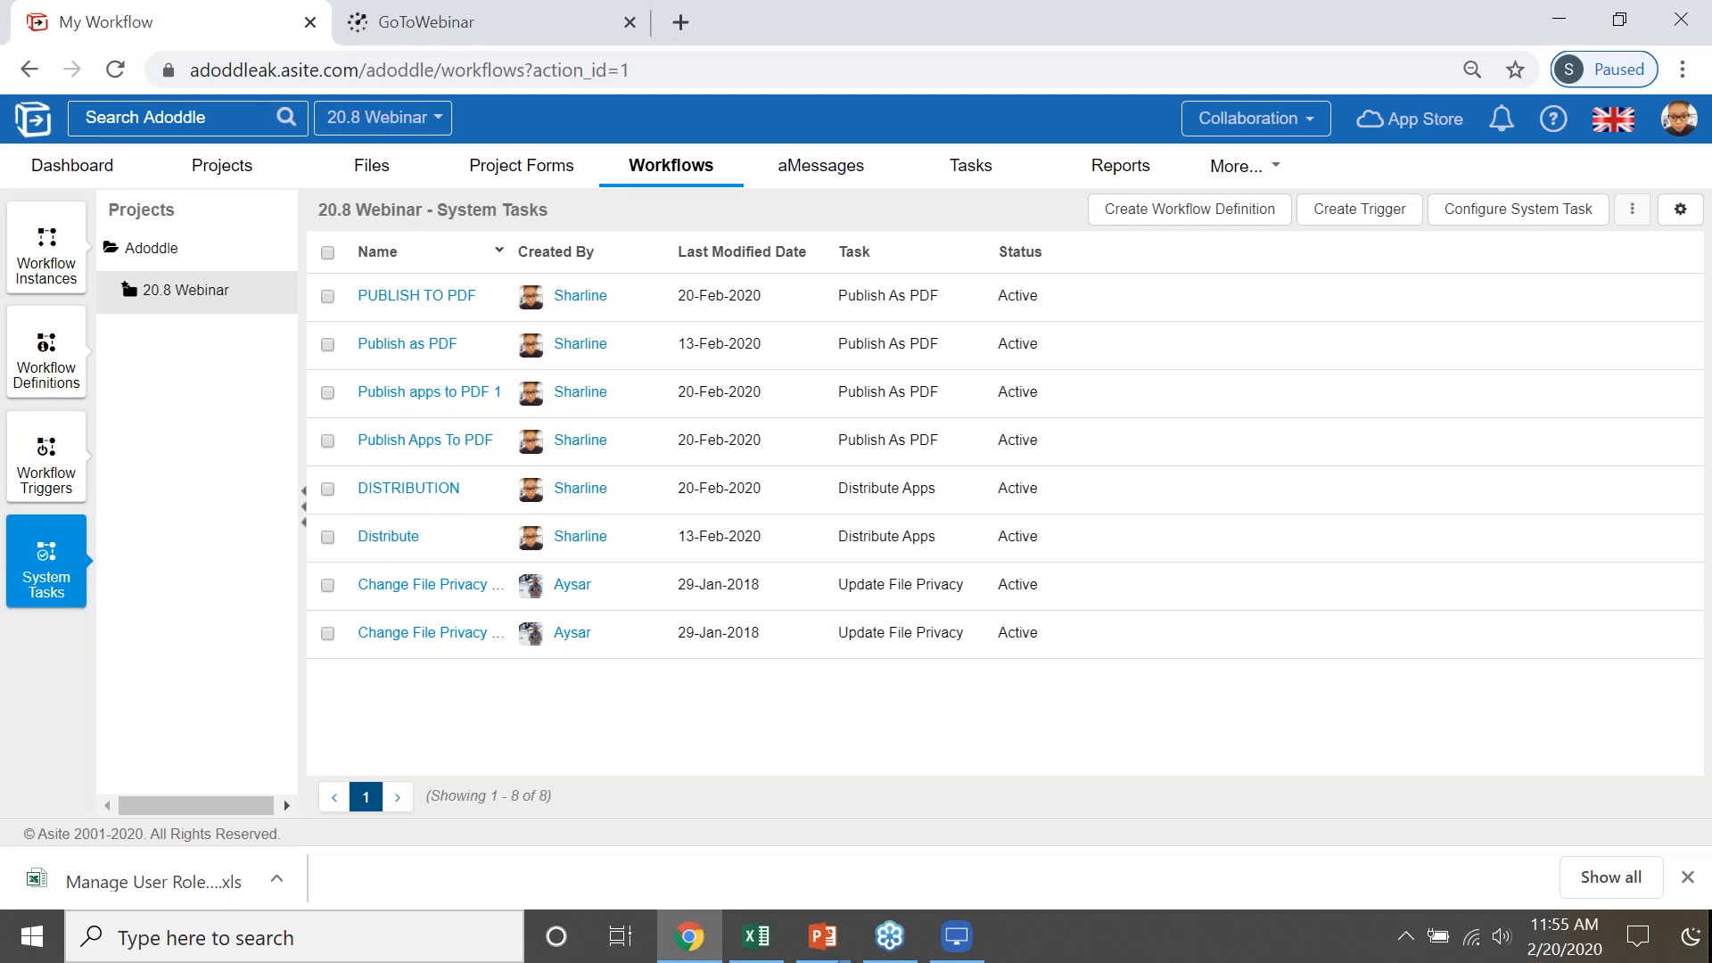
key("alt+Tab")
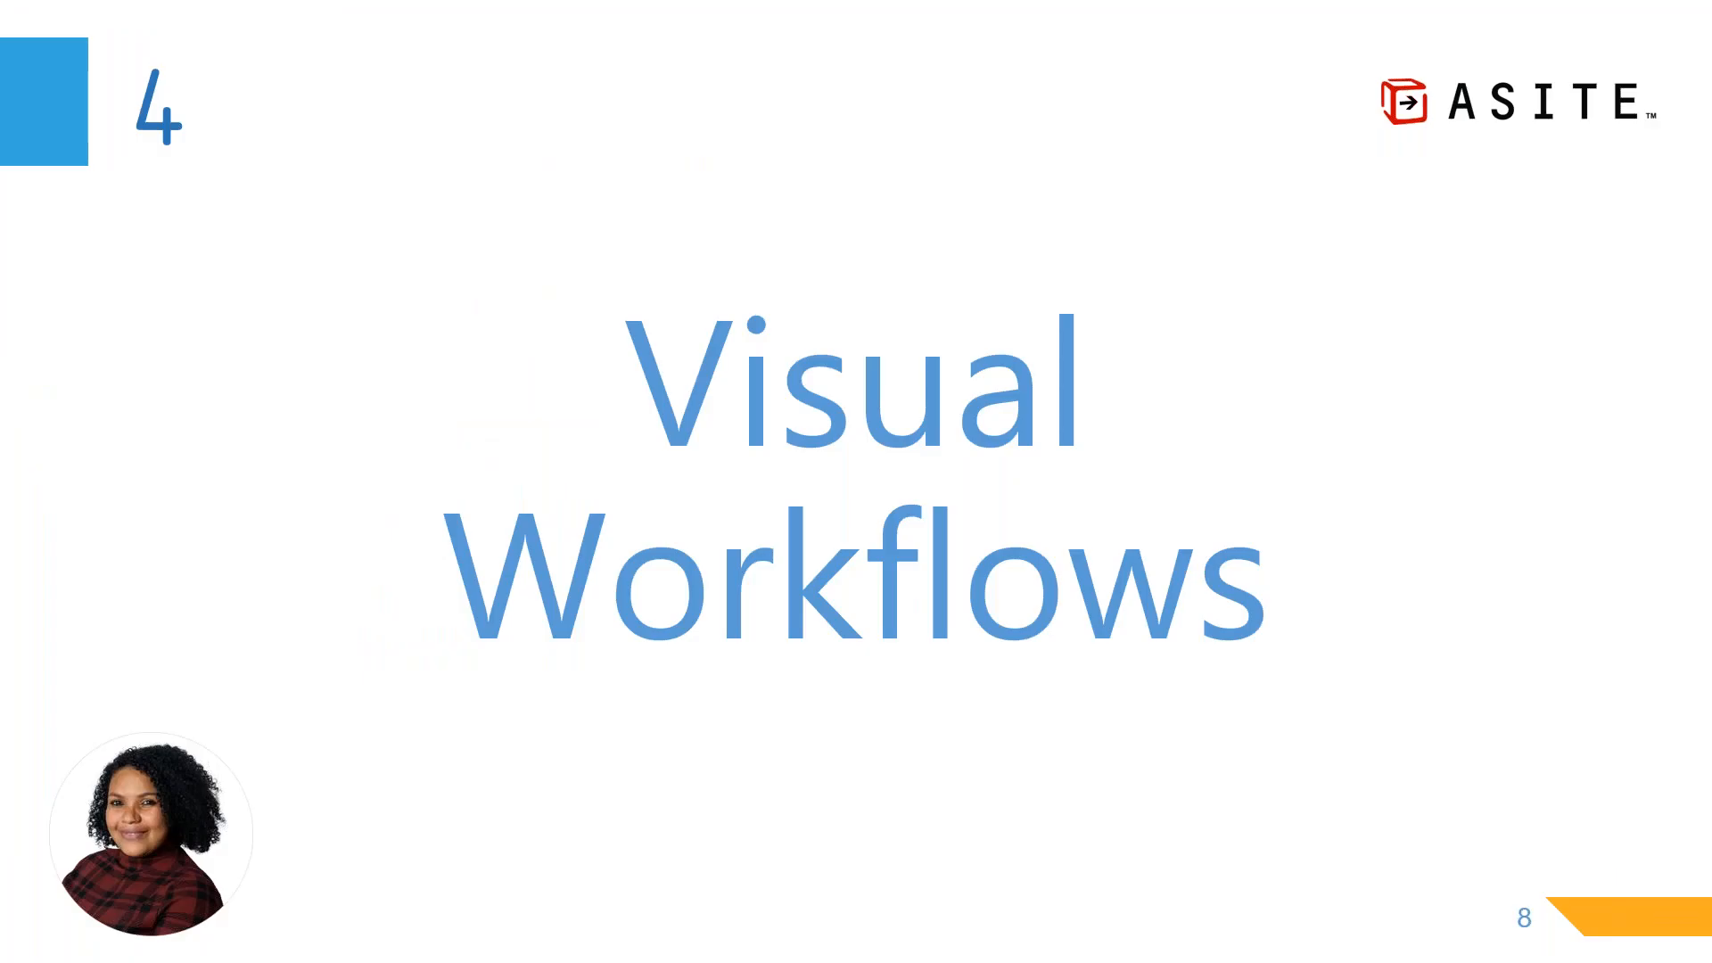
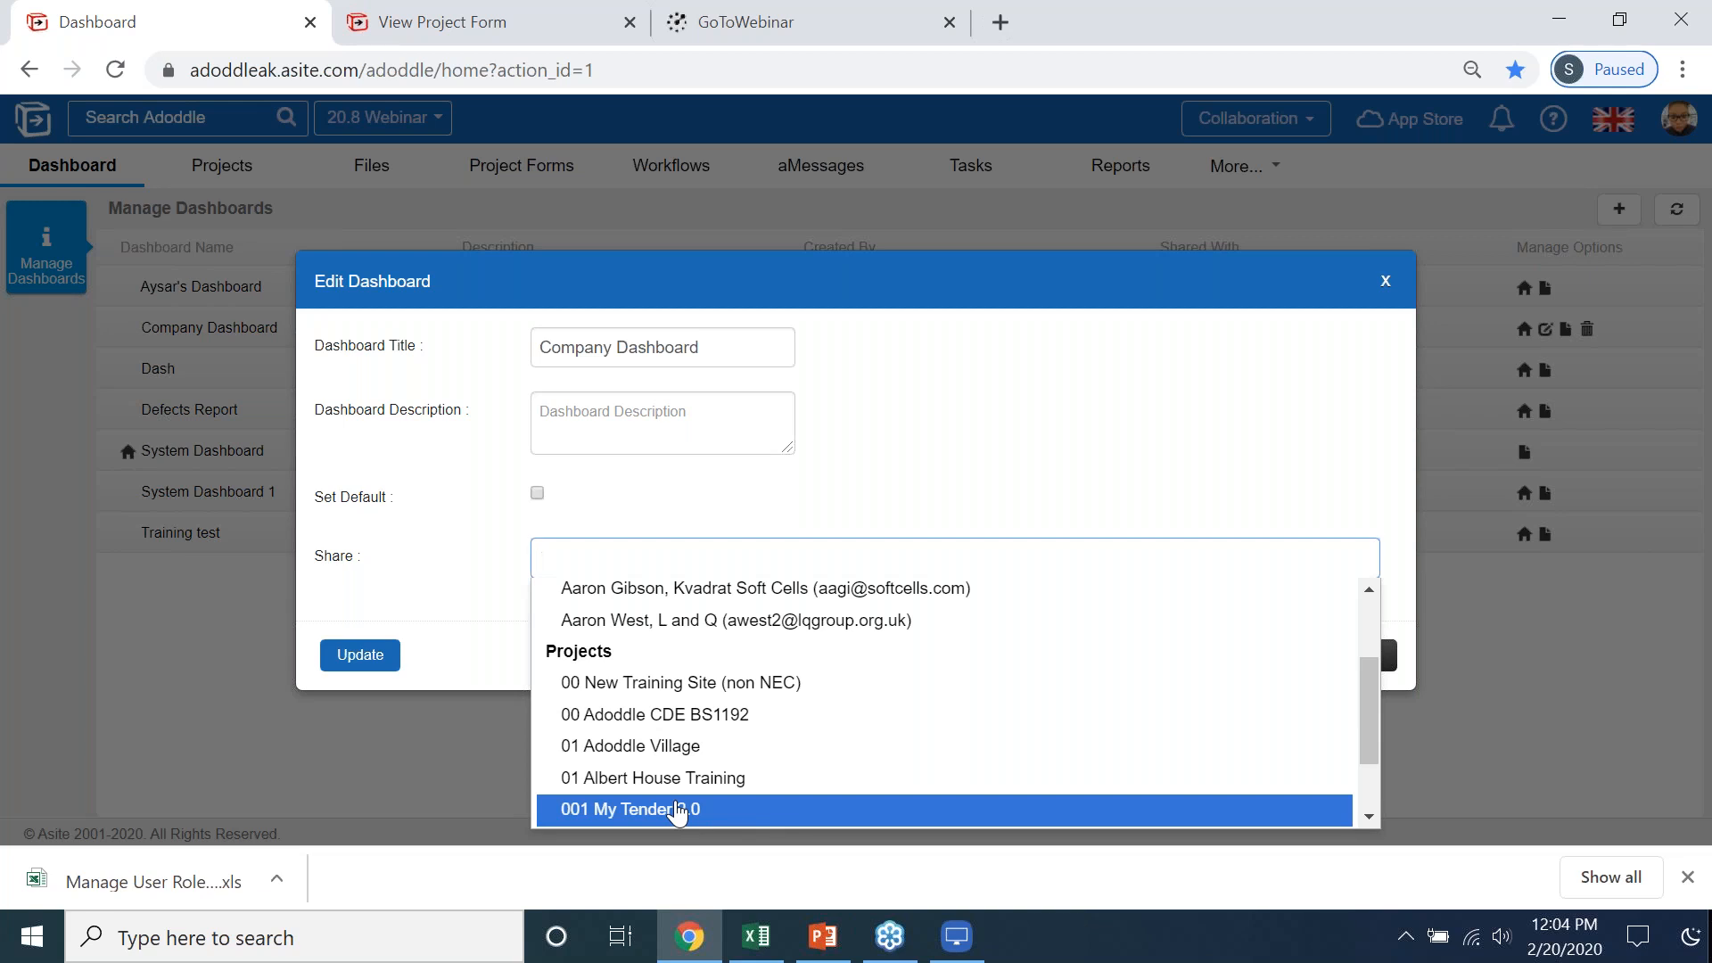
- Review the projects and distribution groups the Company Dashboard can be shared with, and close its settings without updating
scroll(673, 811, "down", 2)
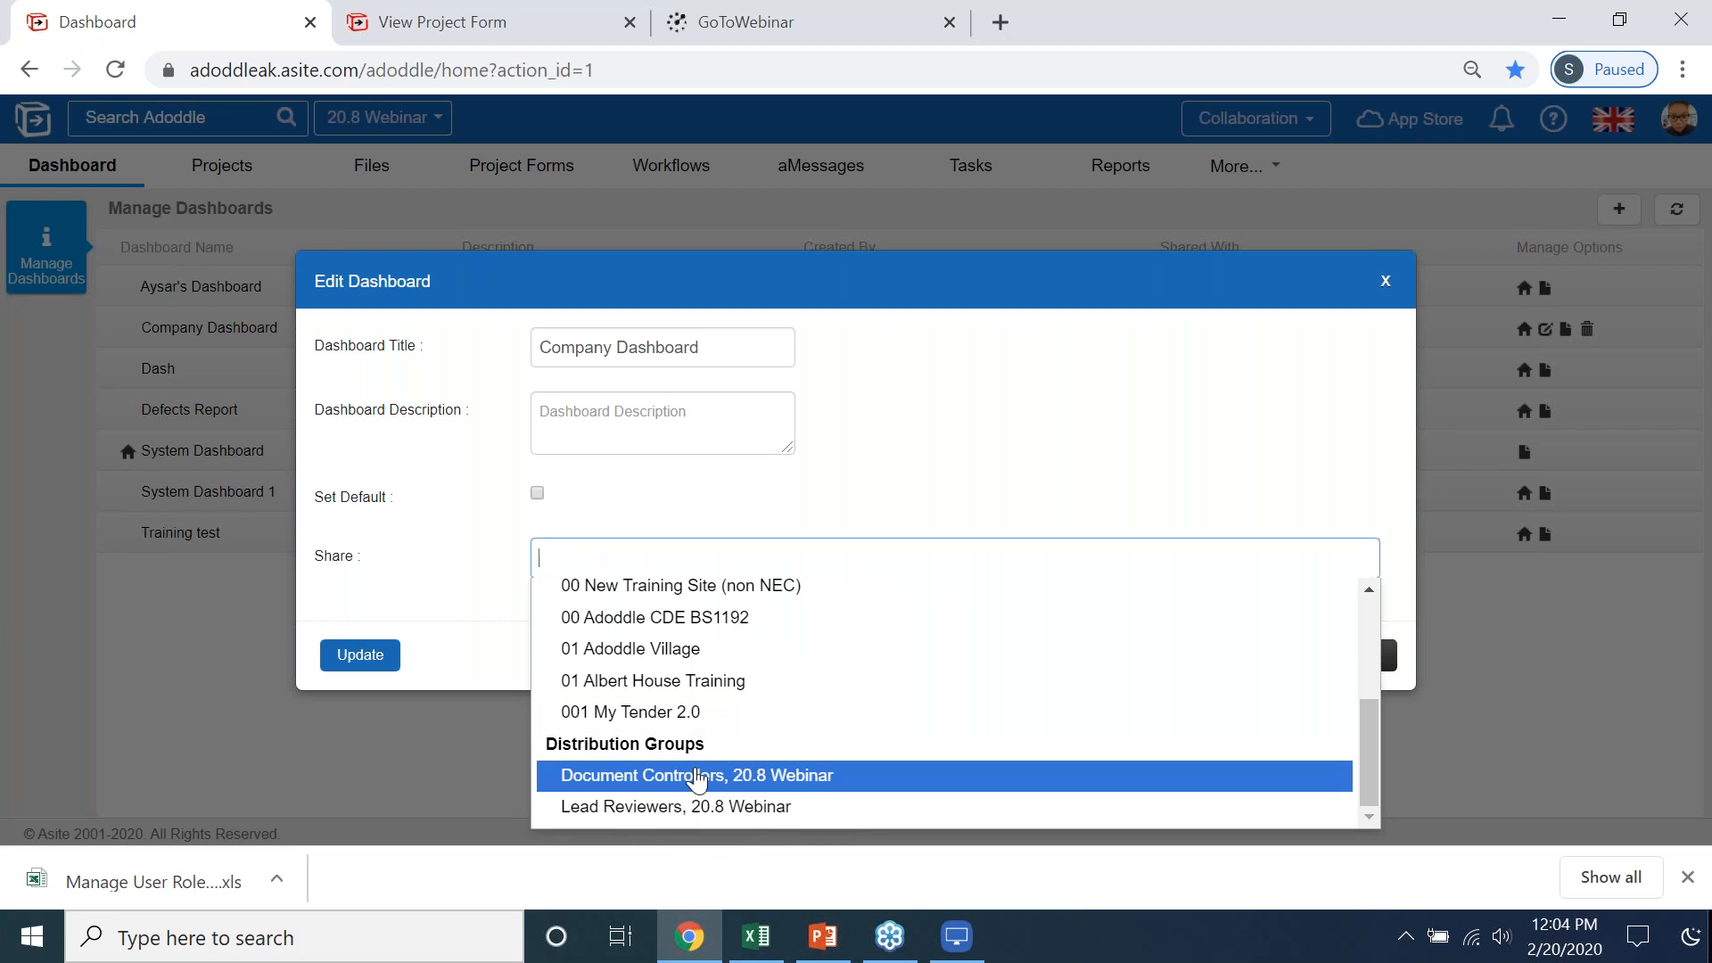
left_click(1193, 383)
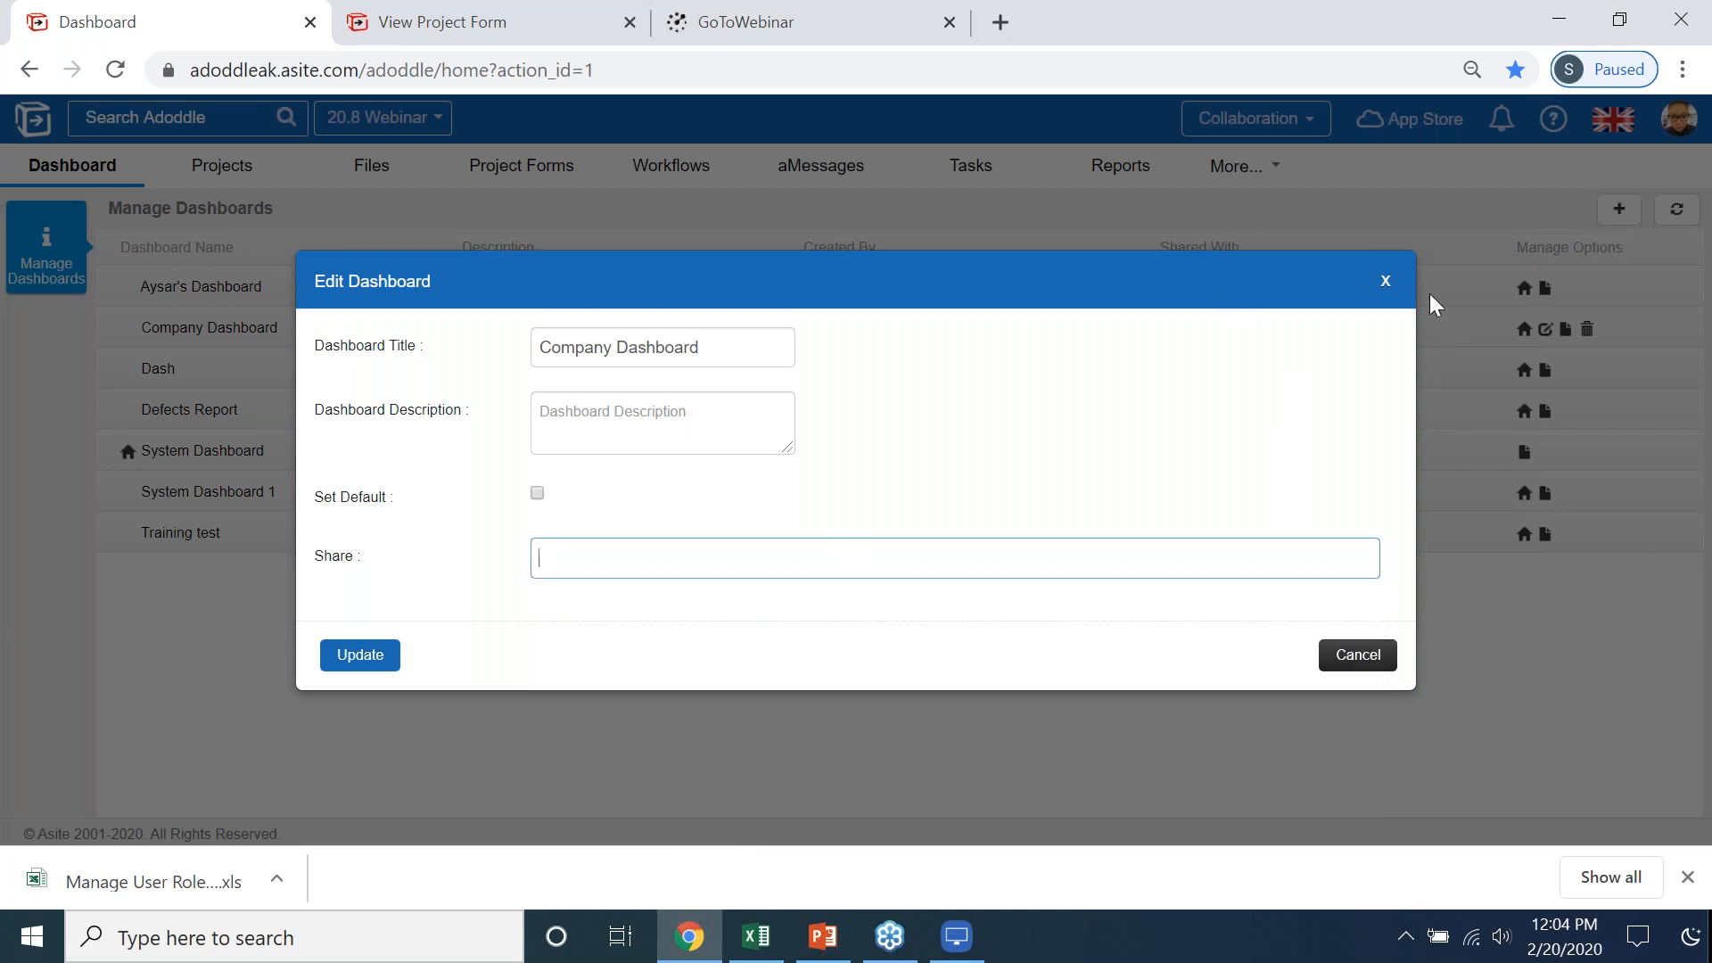
left_click(1387, 284)
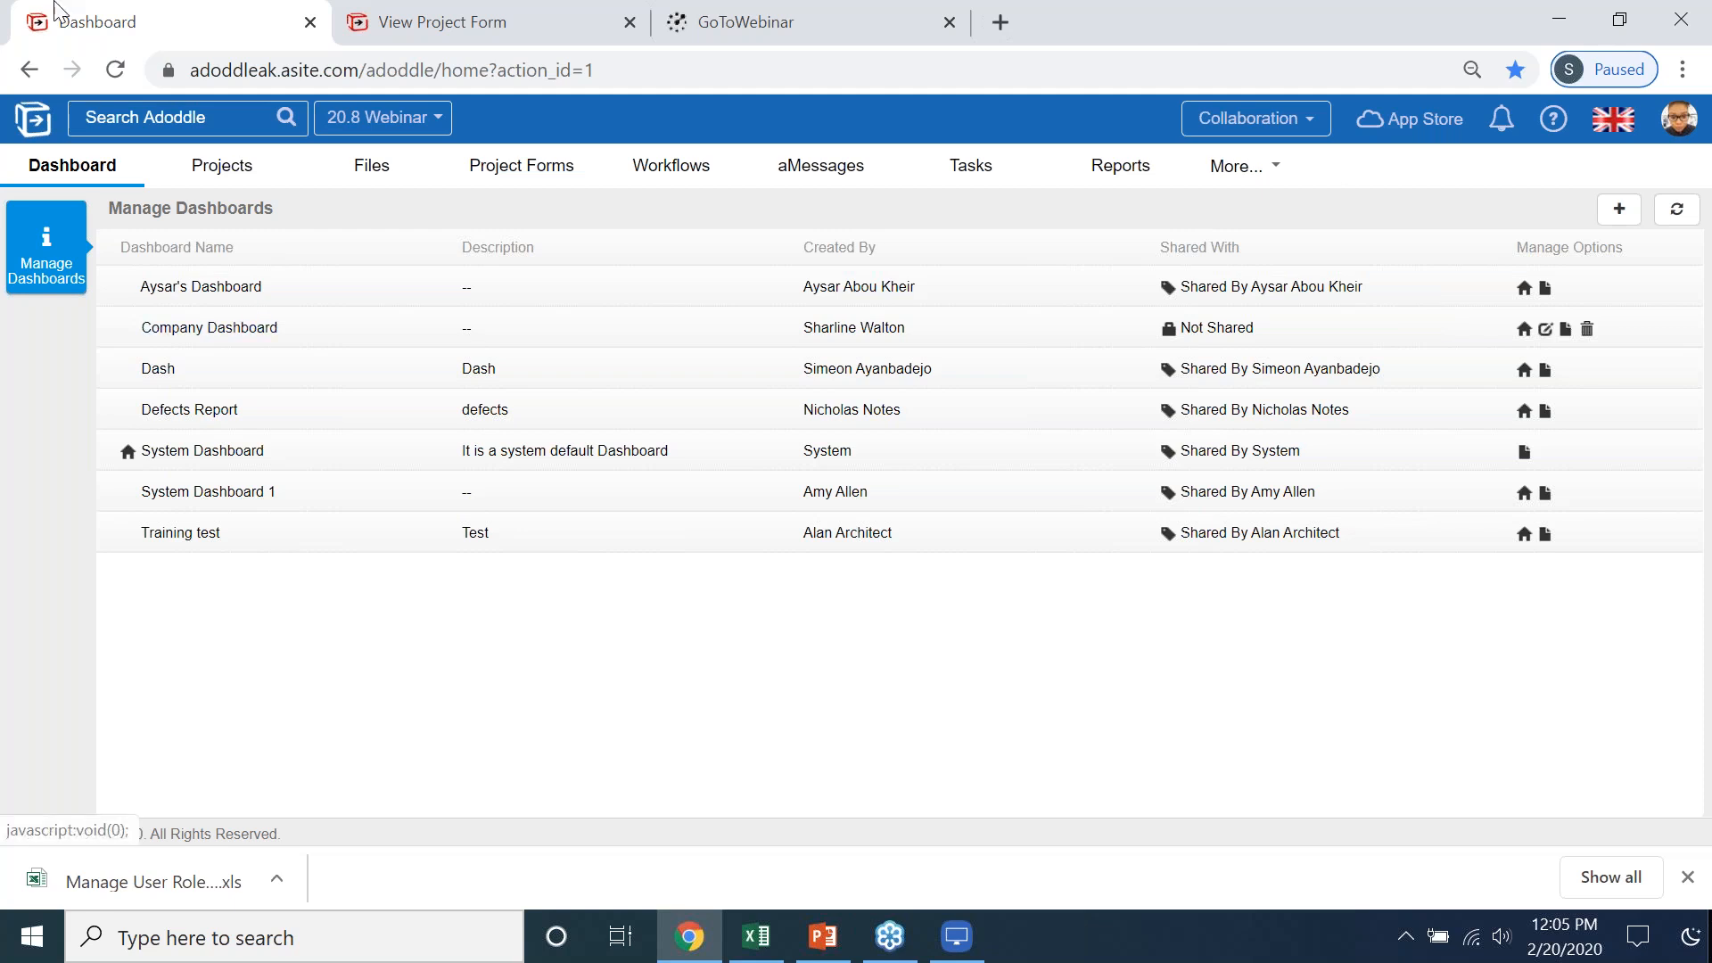
- Open the 01 Documents folder of the 20.8 Webinar project to view its files
left_click(355, 171)
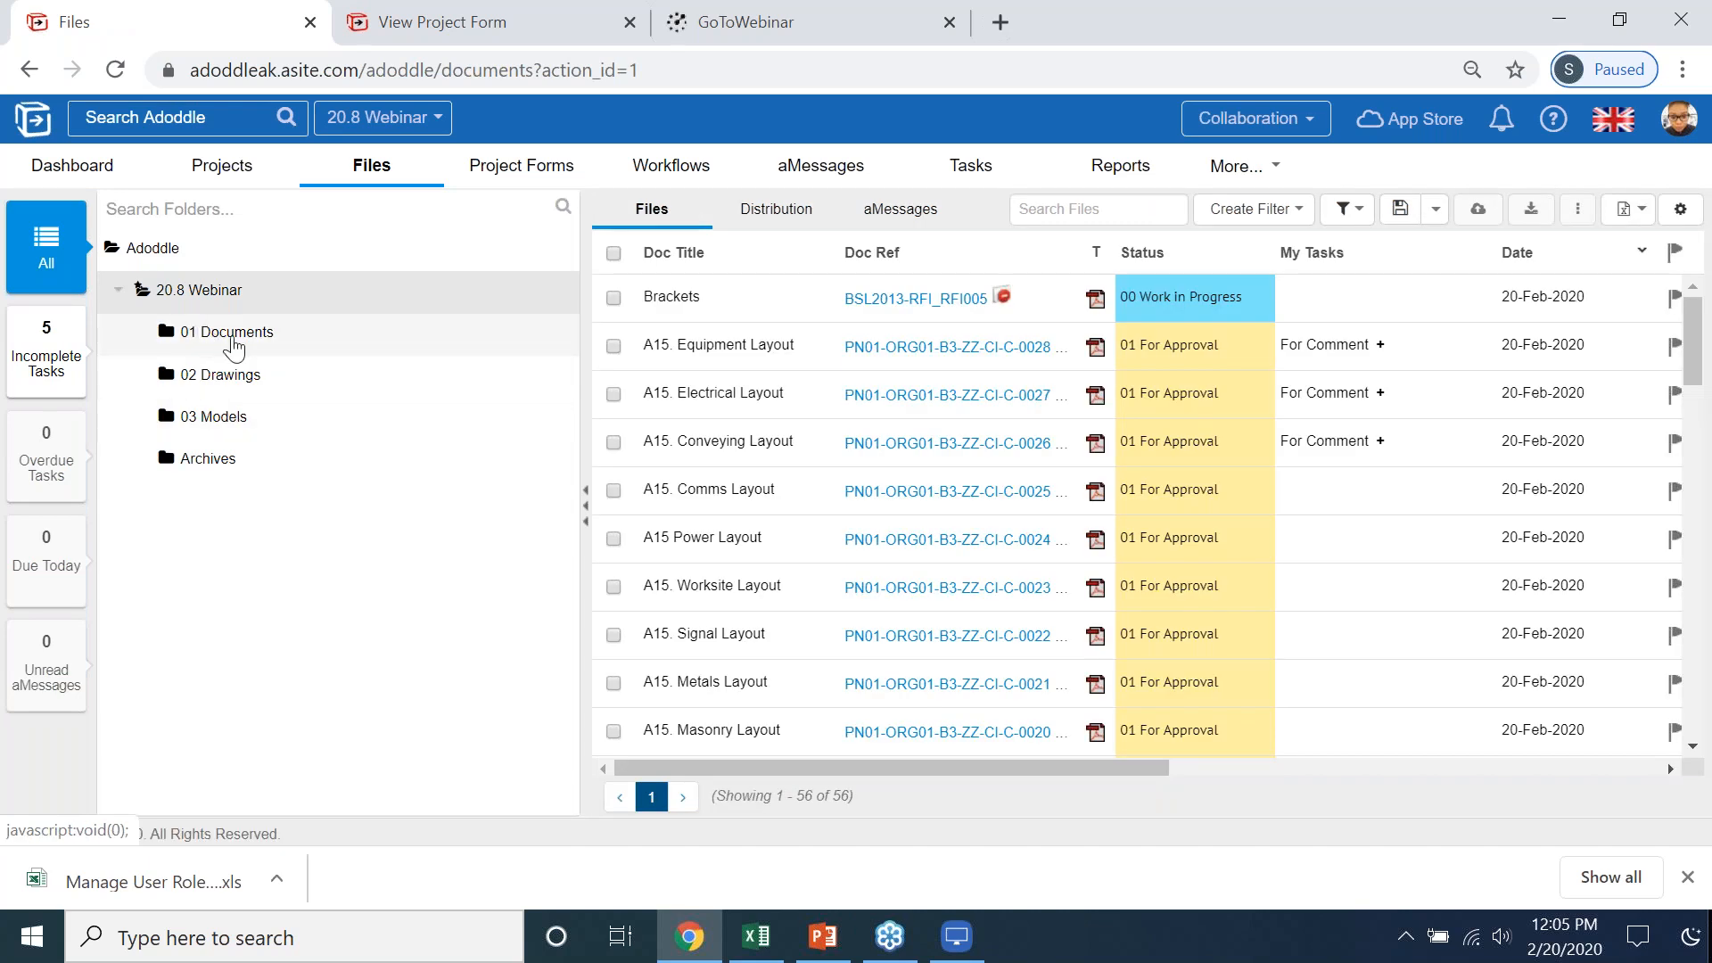
left_click(234, 343)
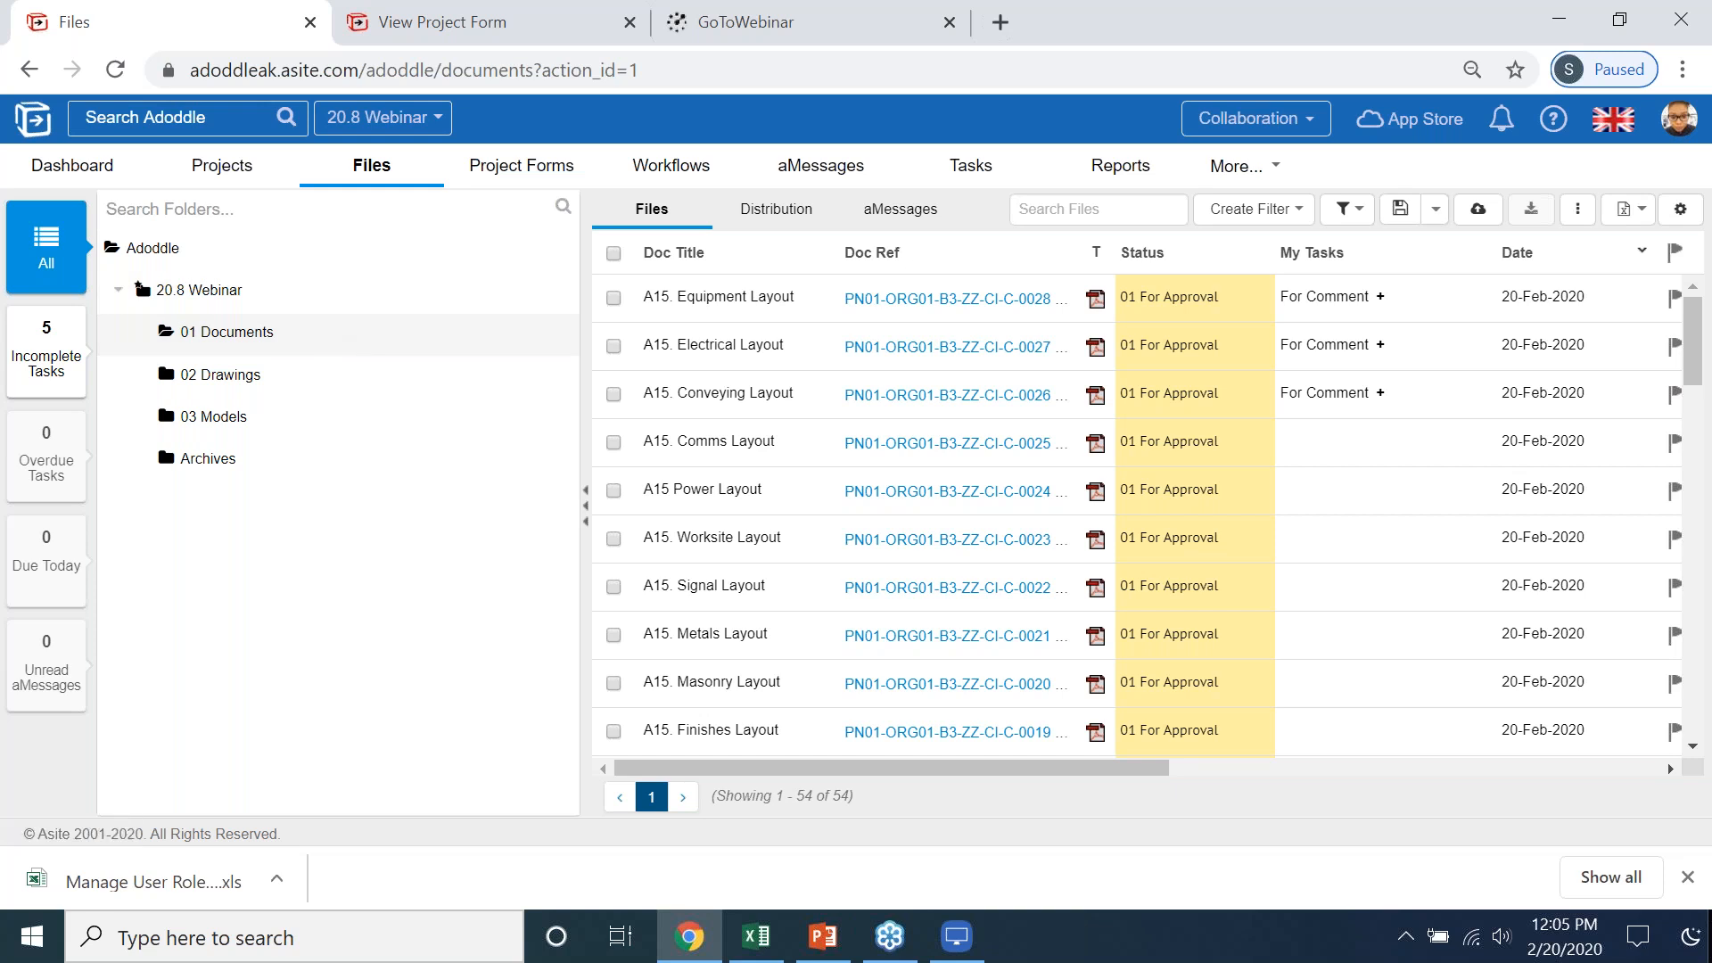
left_click(198, 331)
left_click(198, 332)
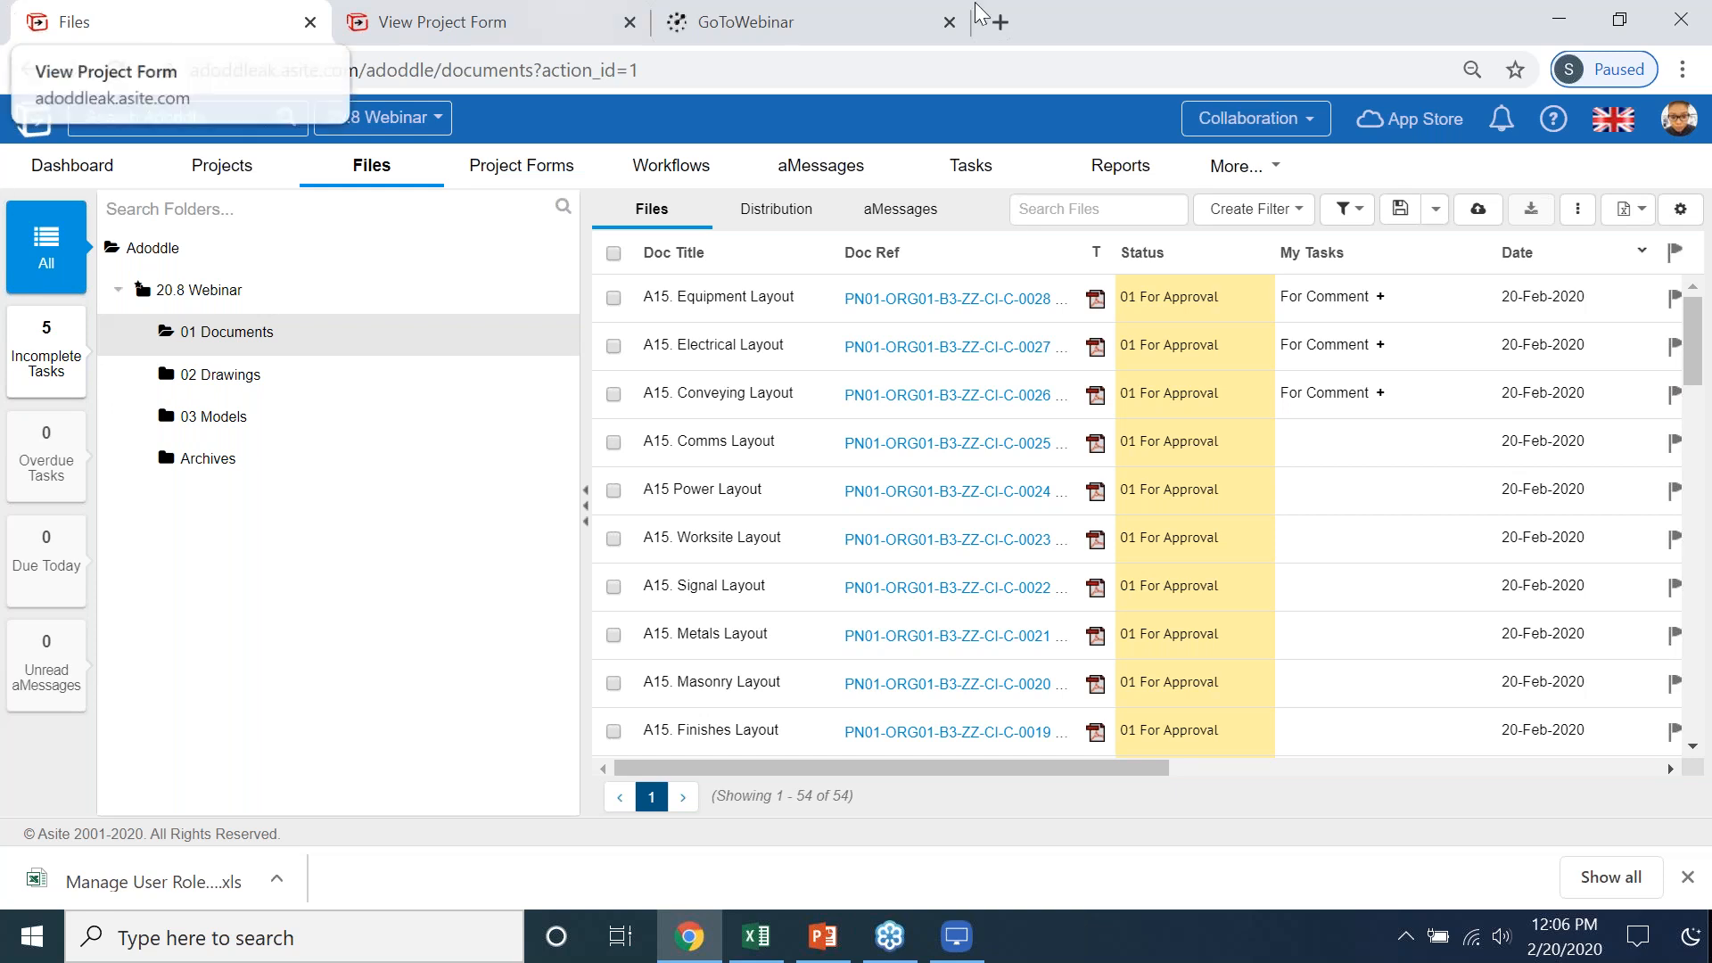
- View the project forms and list the workflow system tasks of the 20.8 Webinar project
left_click(395, 170)
left_click(518, 170)
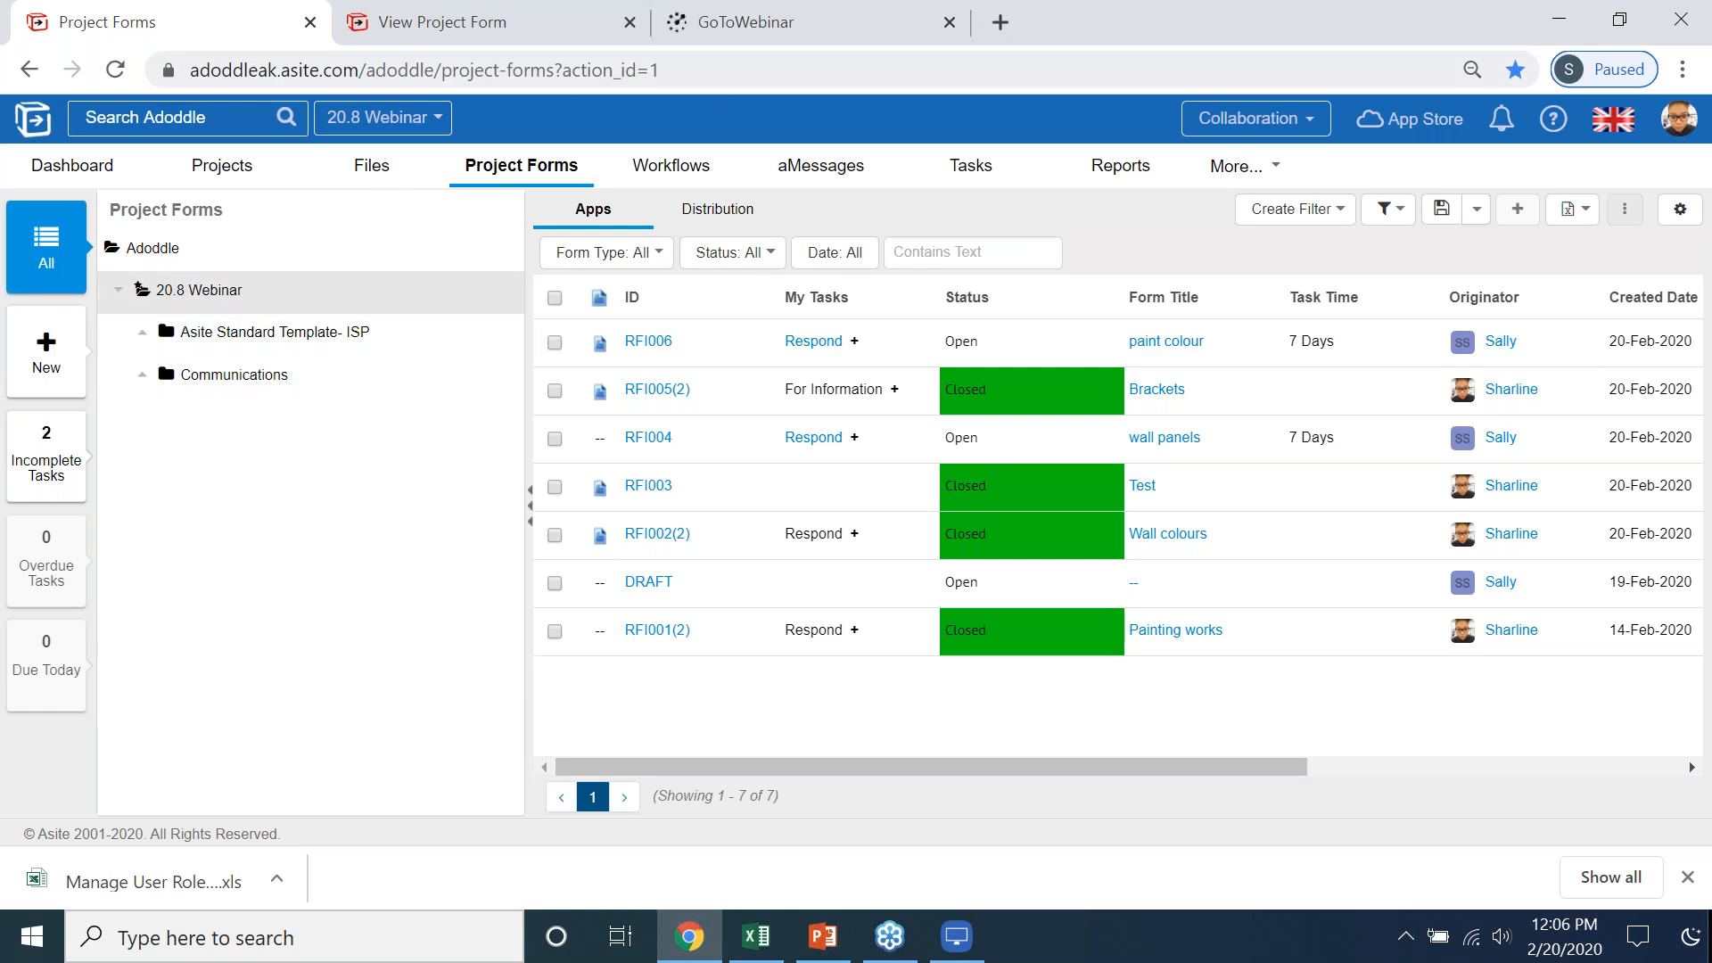
left_click(673, 167)
left_click(55, 560)
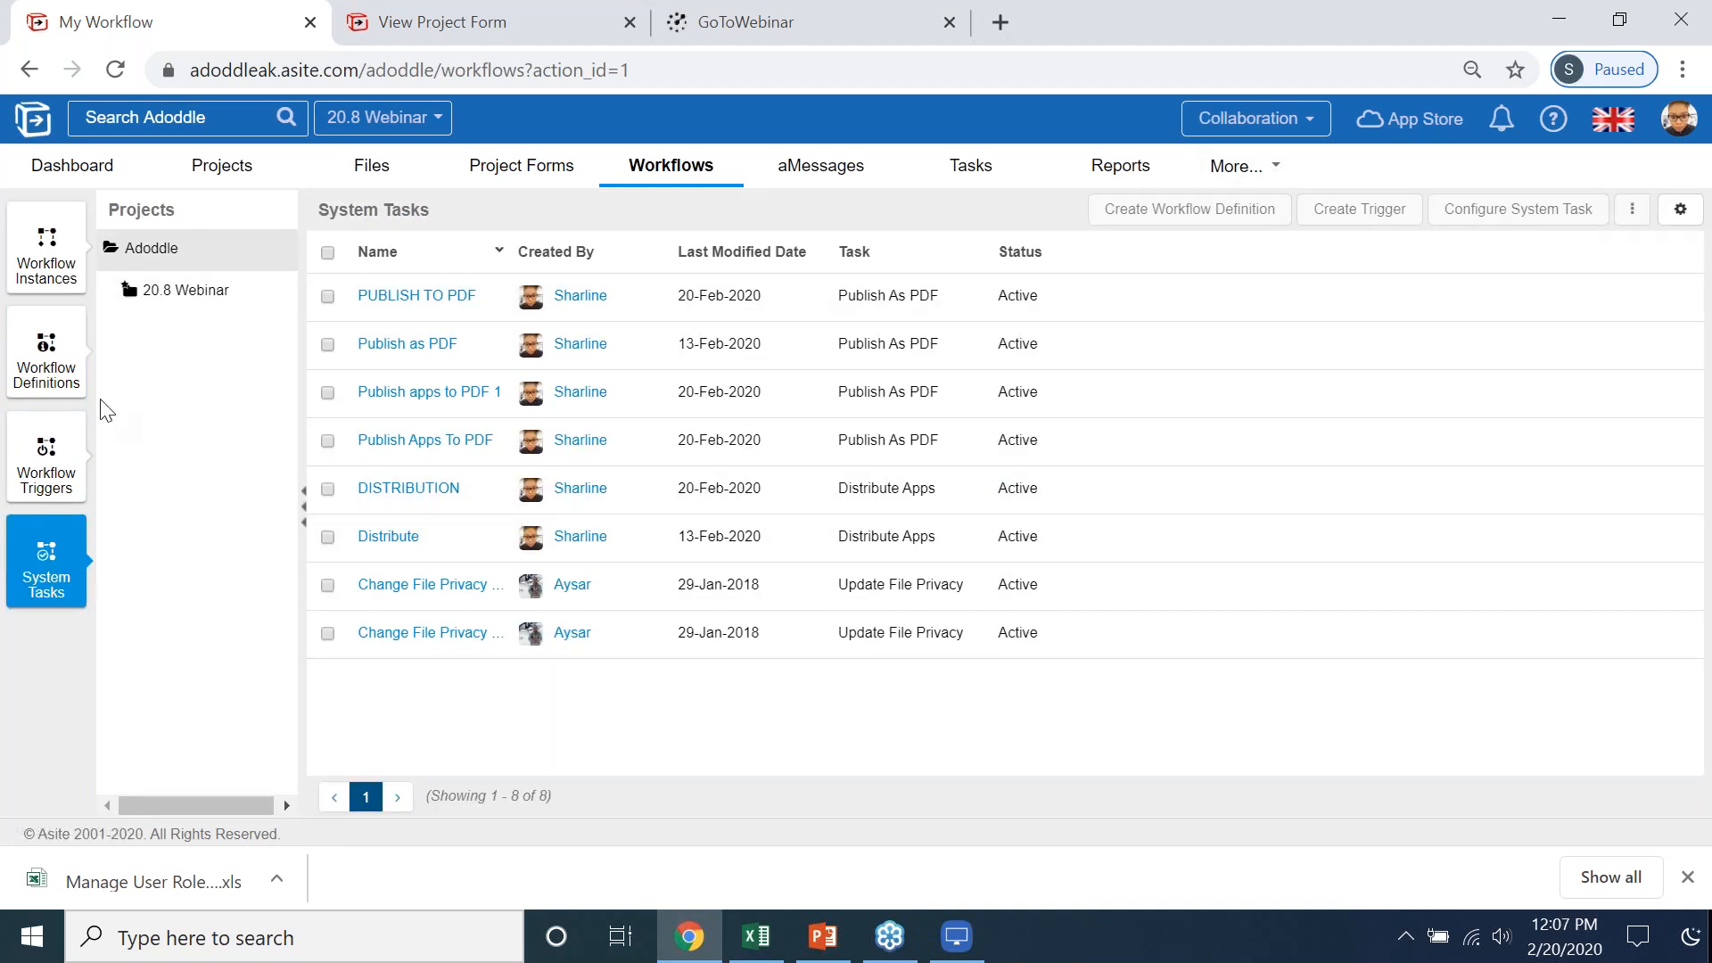
left_click(186, 297)
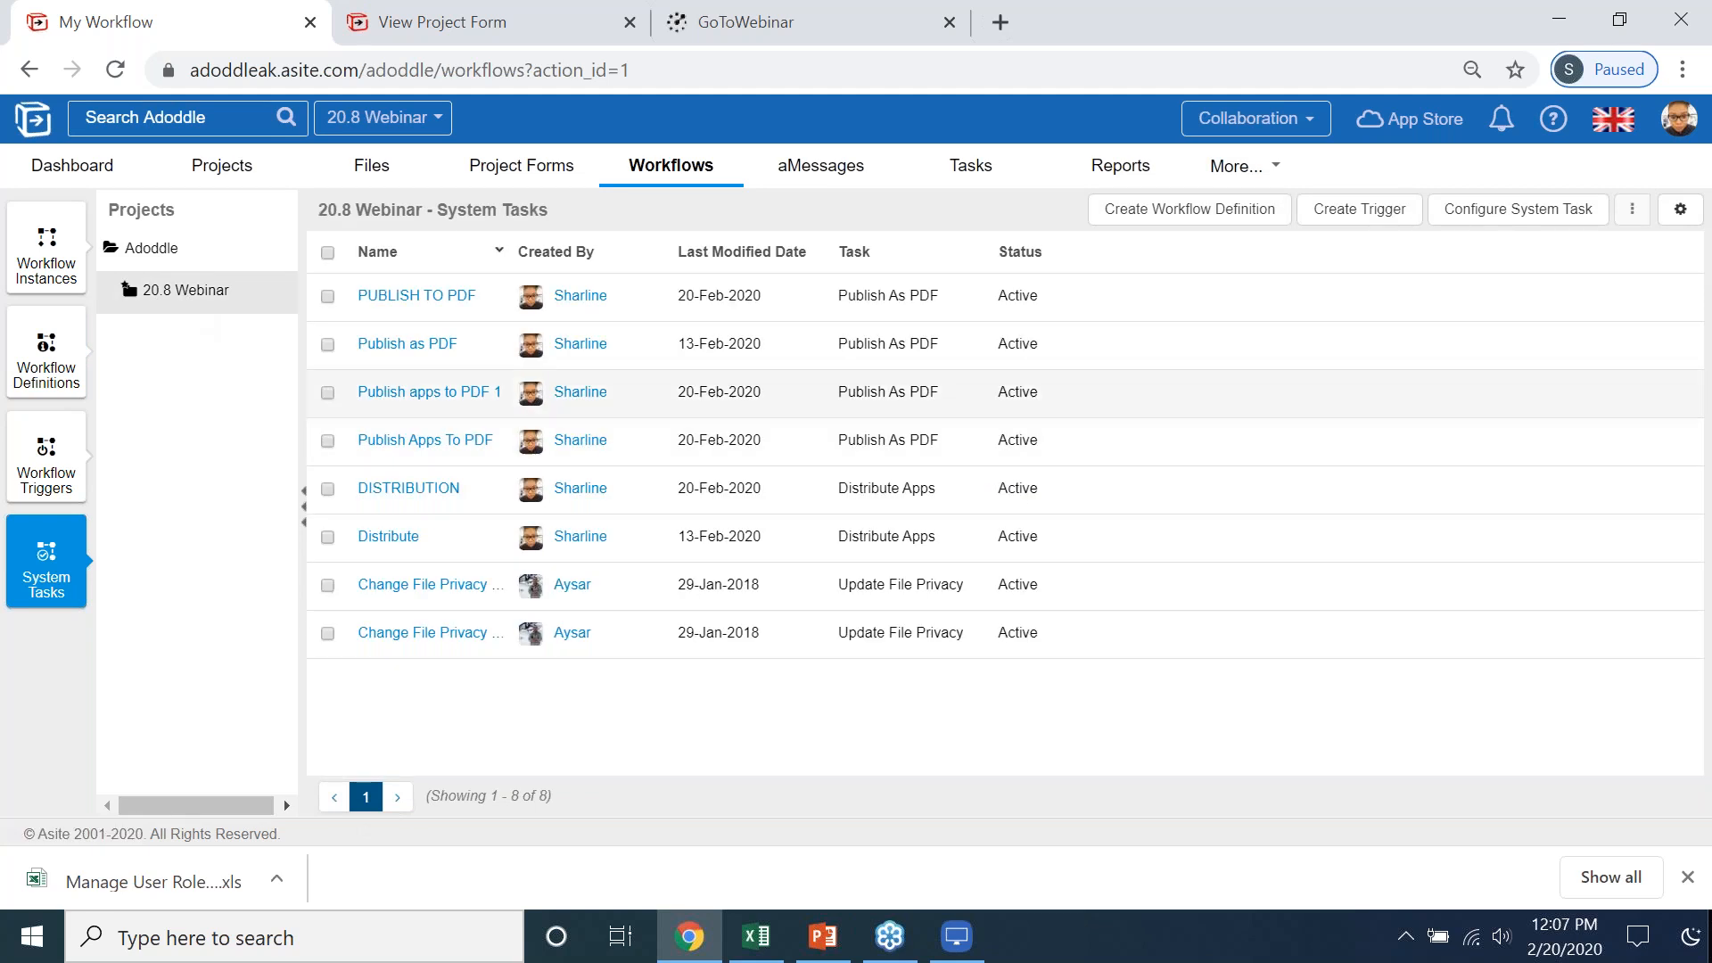
- Review the configuration of the PUBLISH TO PDF system task and close it without changes
left_click(437, 286)
left_click(438, 291)
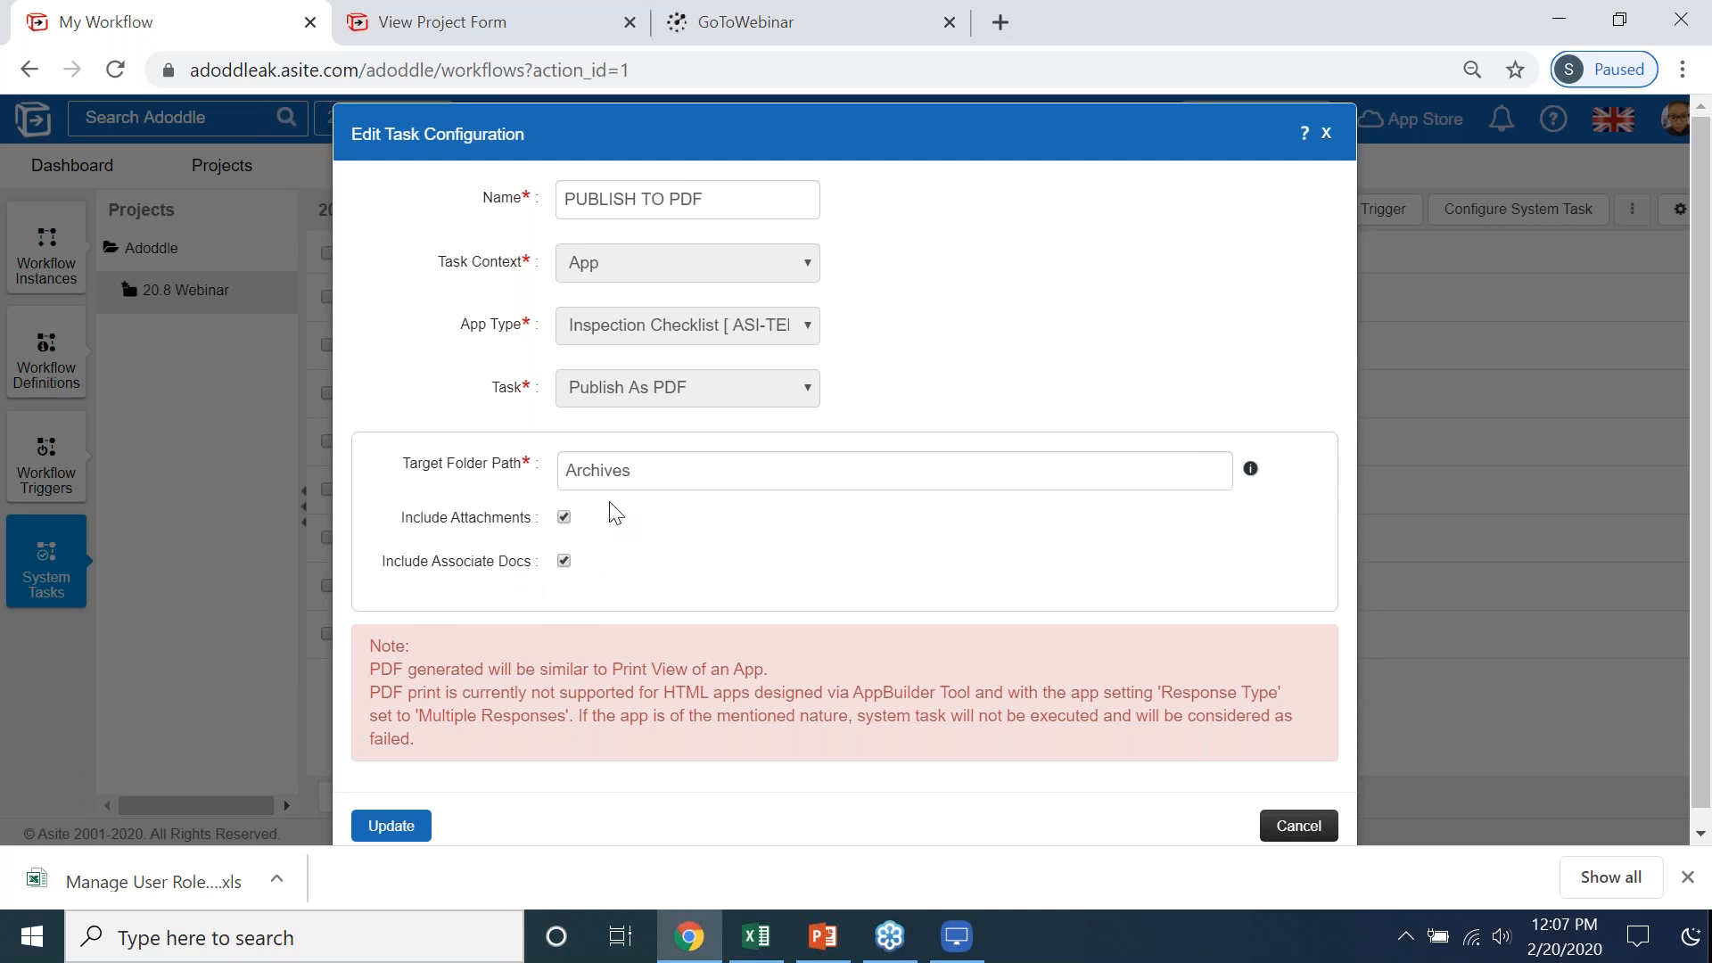
left_click(1322, 133)
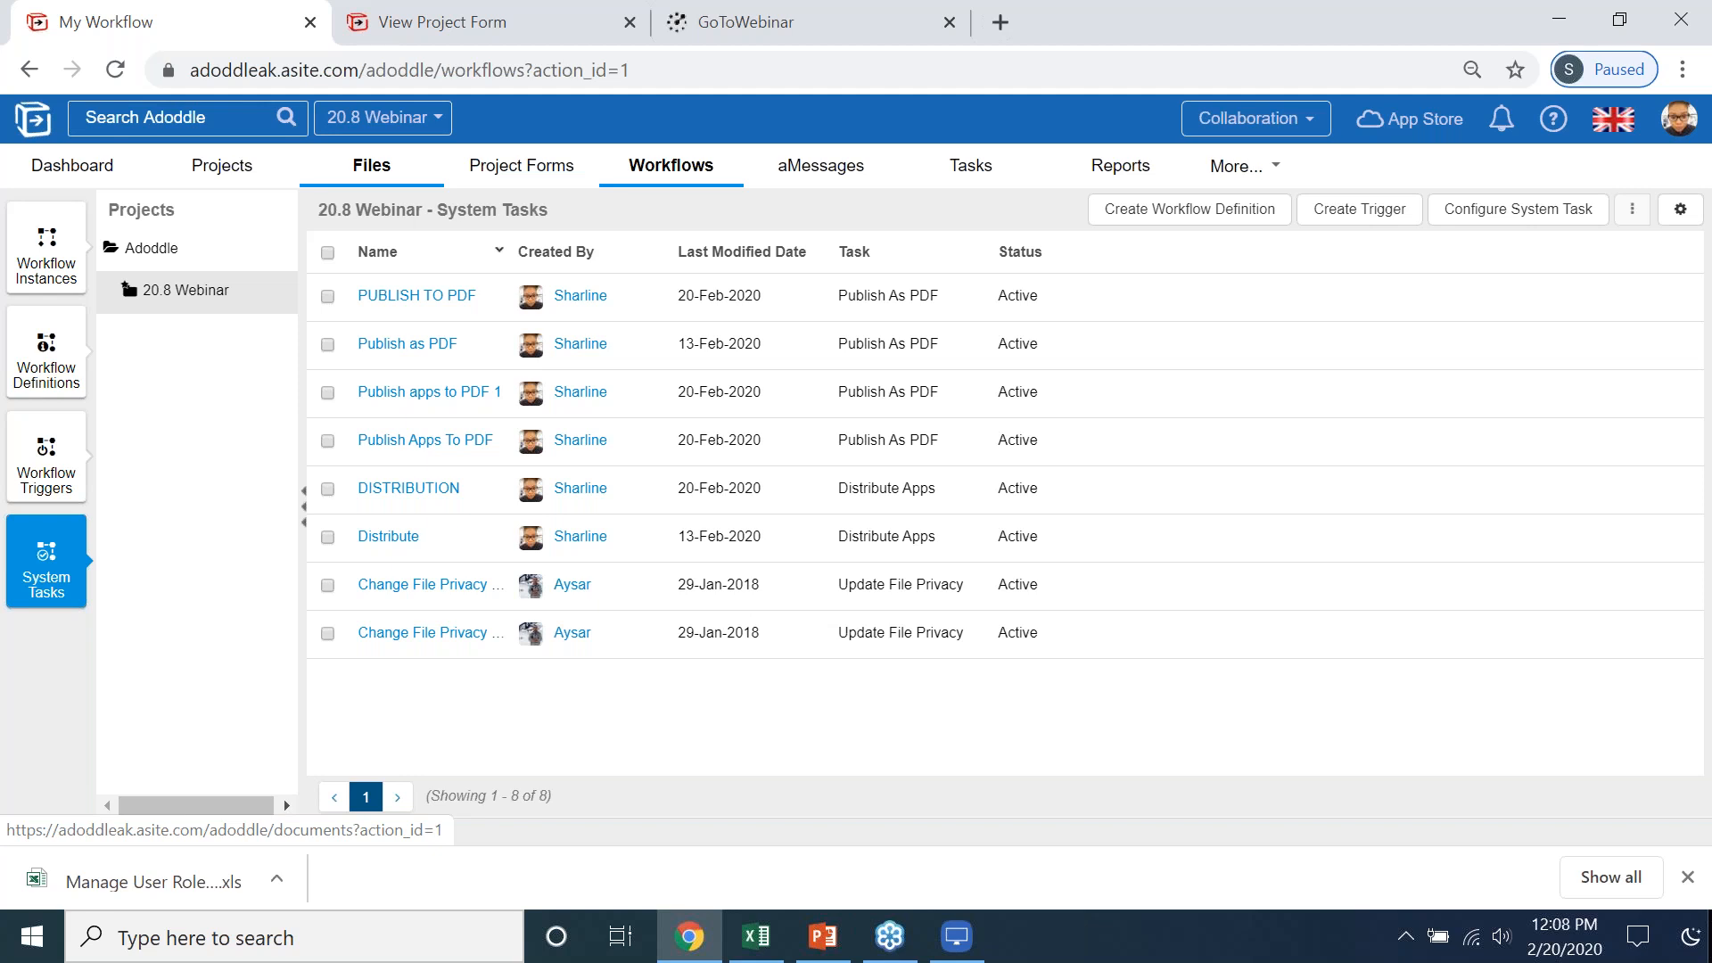
- Switch to the LonelyScreen AirPlay Receiver showing the mirrored tablet and postpone the subscription offer
key("alt+Tab")
key("alt+Tab")
key("alt+Tab")
key("alt+Tab")
key("alt+Tab")
key("alt+Tab")
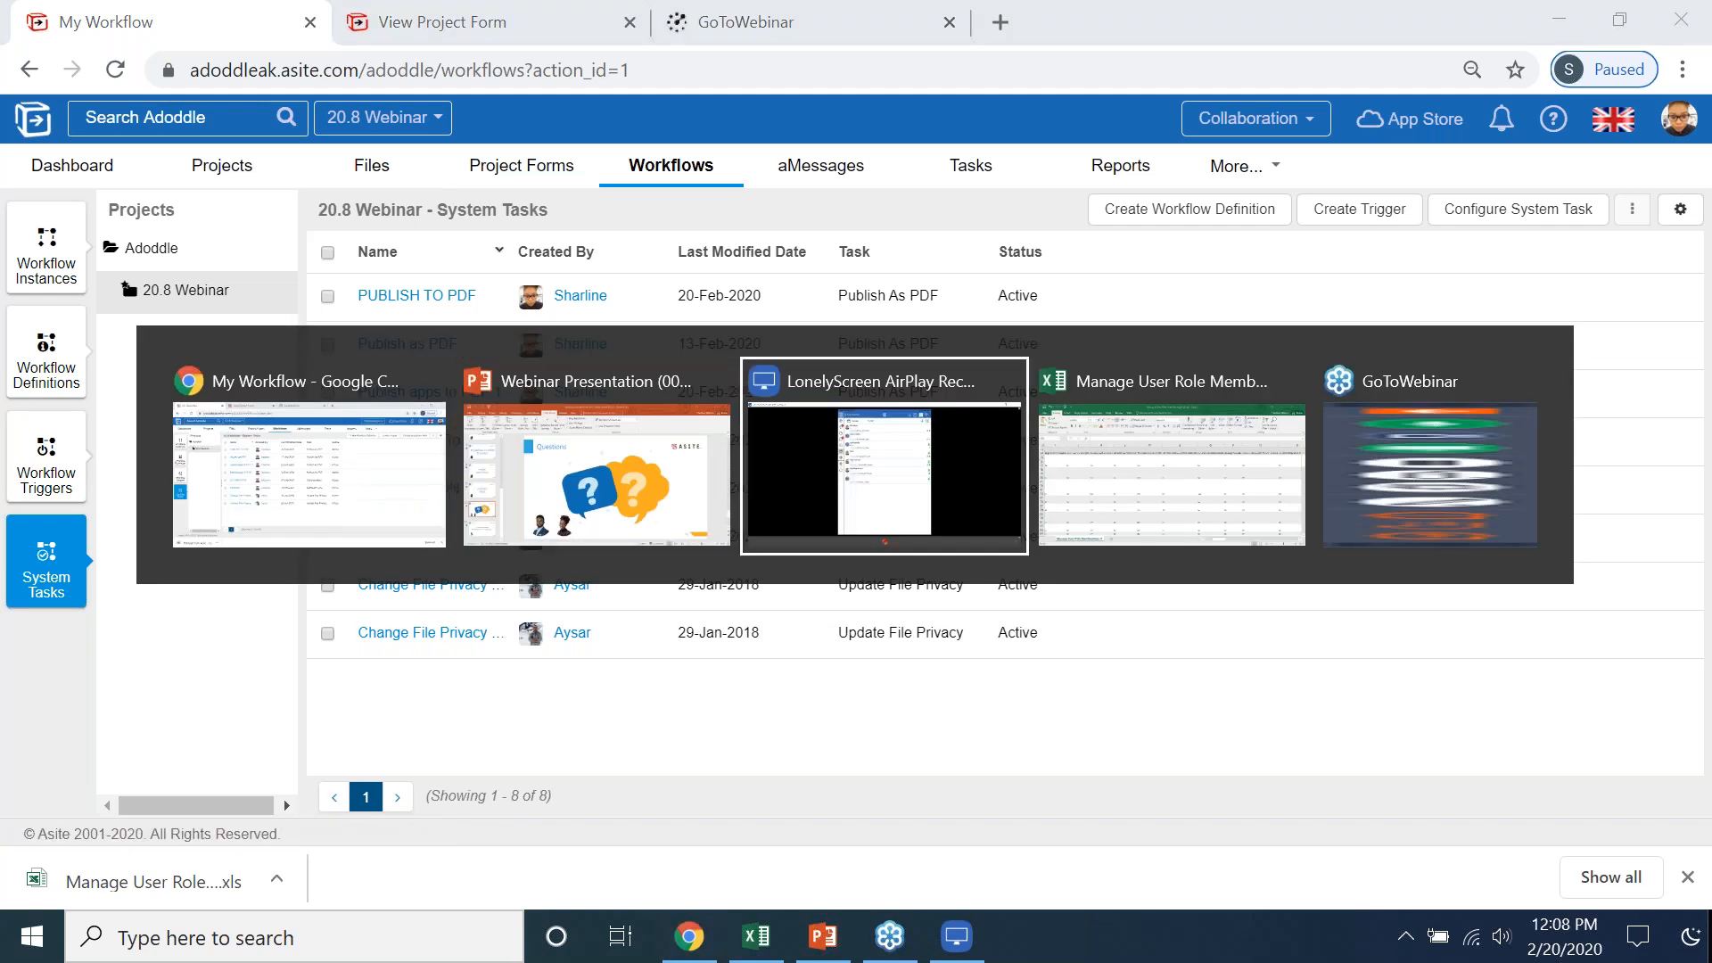
key("alt+Tab")
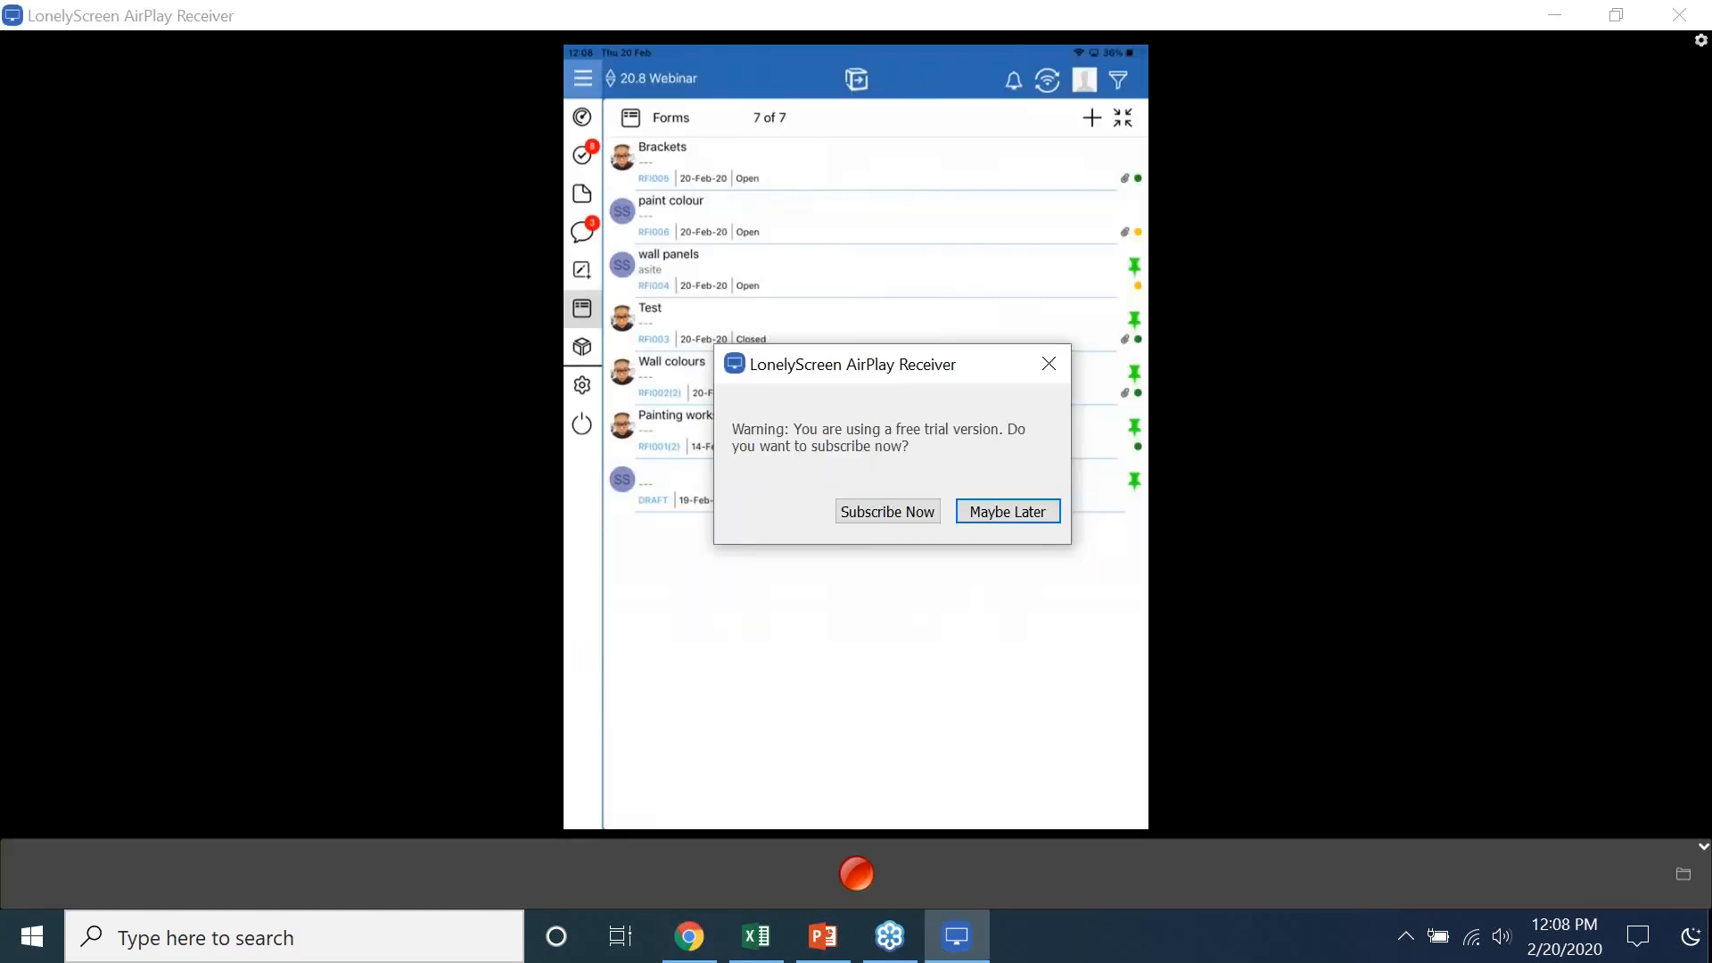
left_click(995, 512)
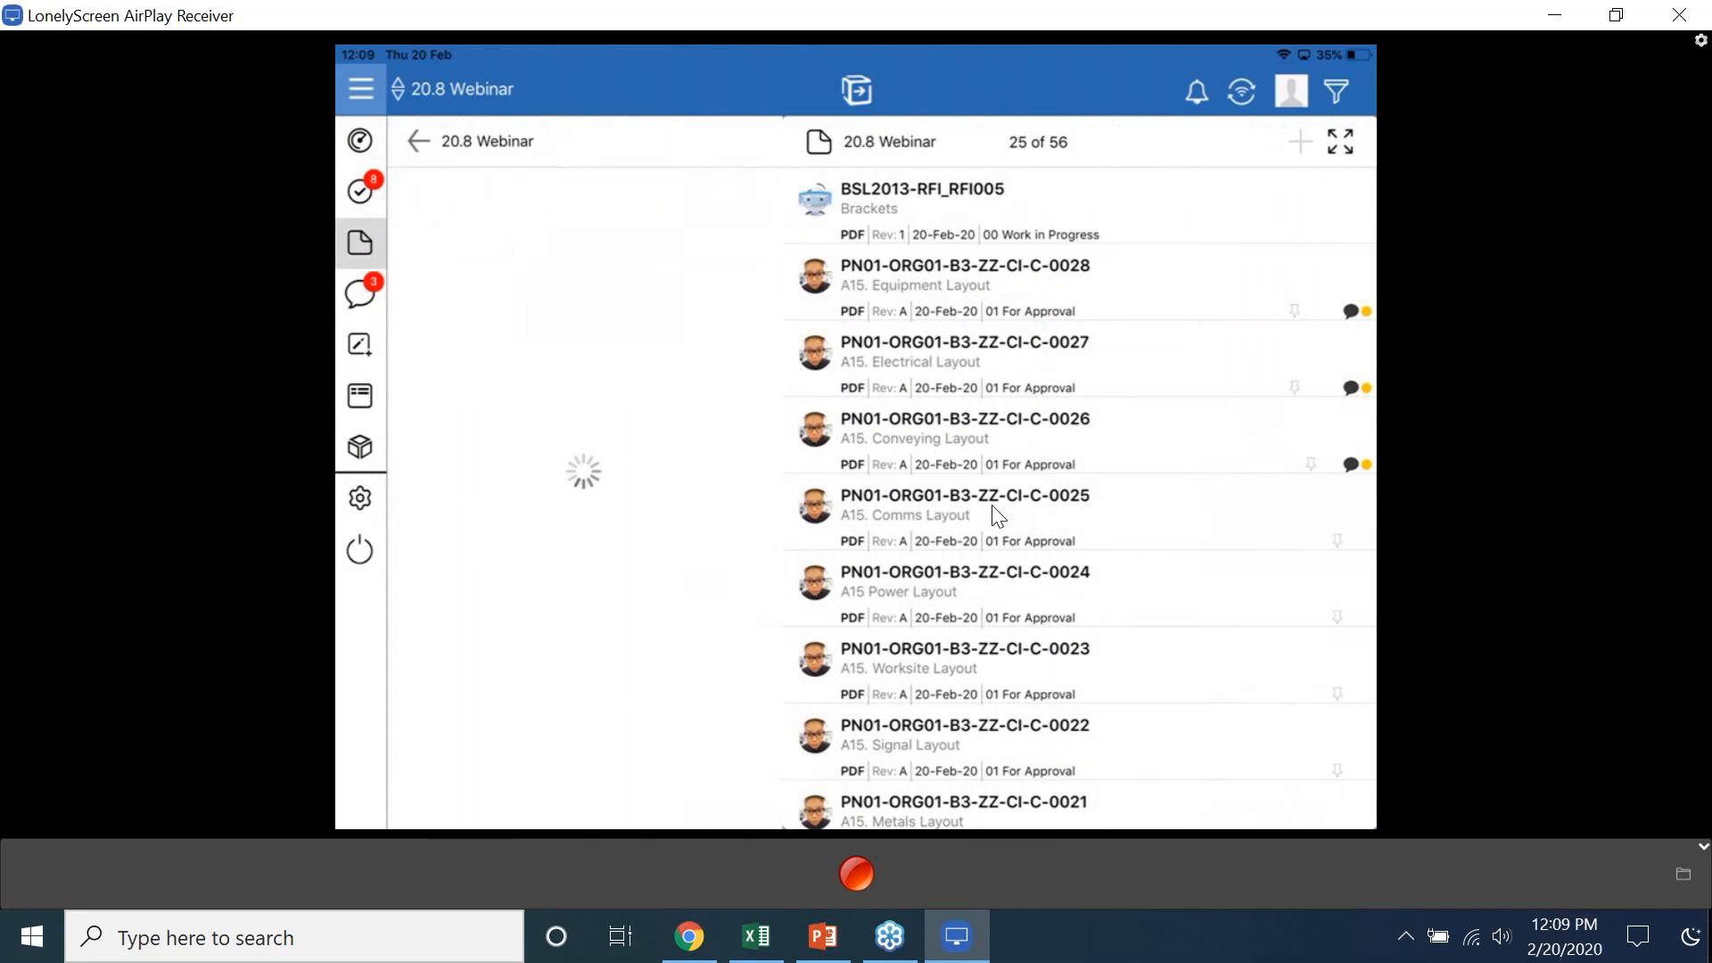
- Switch from the mirrored tablet to the Questions slide of the PowerPoint webinar presentation
key("alt+Tab")
key("alt+Tab")
key("alt+Tab")
key("alt+Tab")
key("alt+Tab")
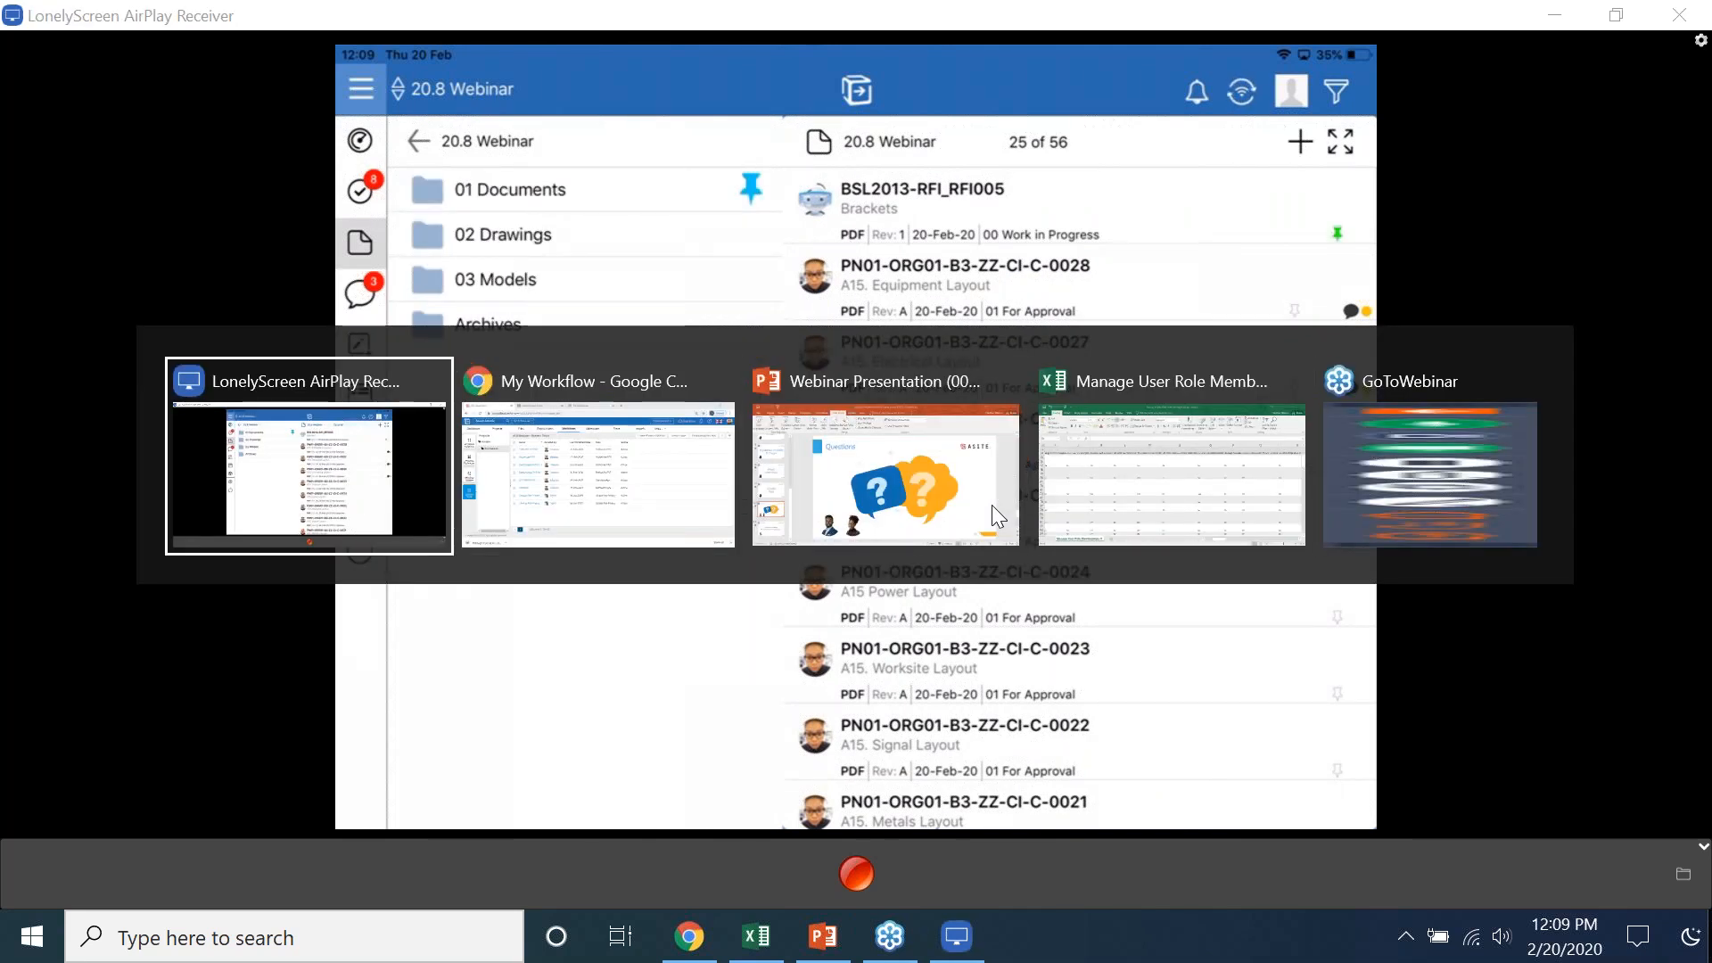
key("alt+Tab")
key("alt+Tab")
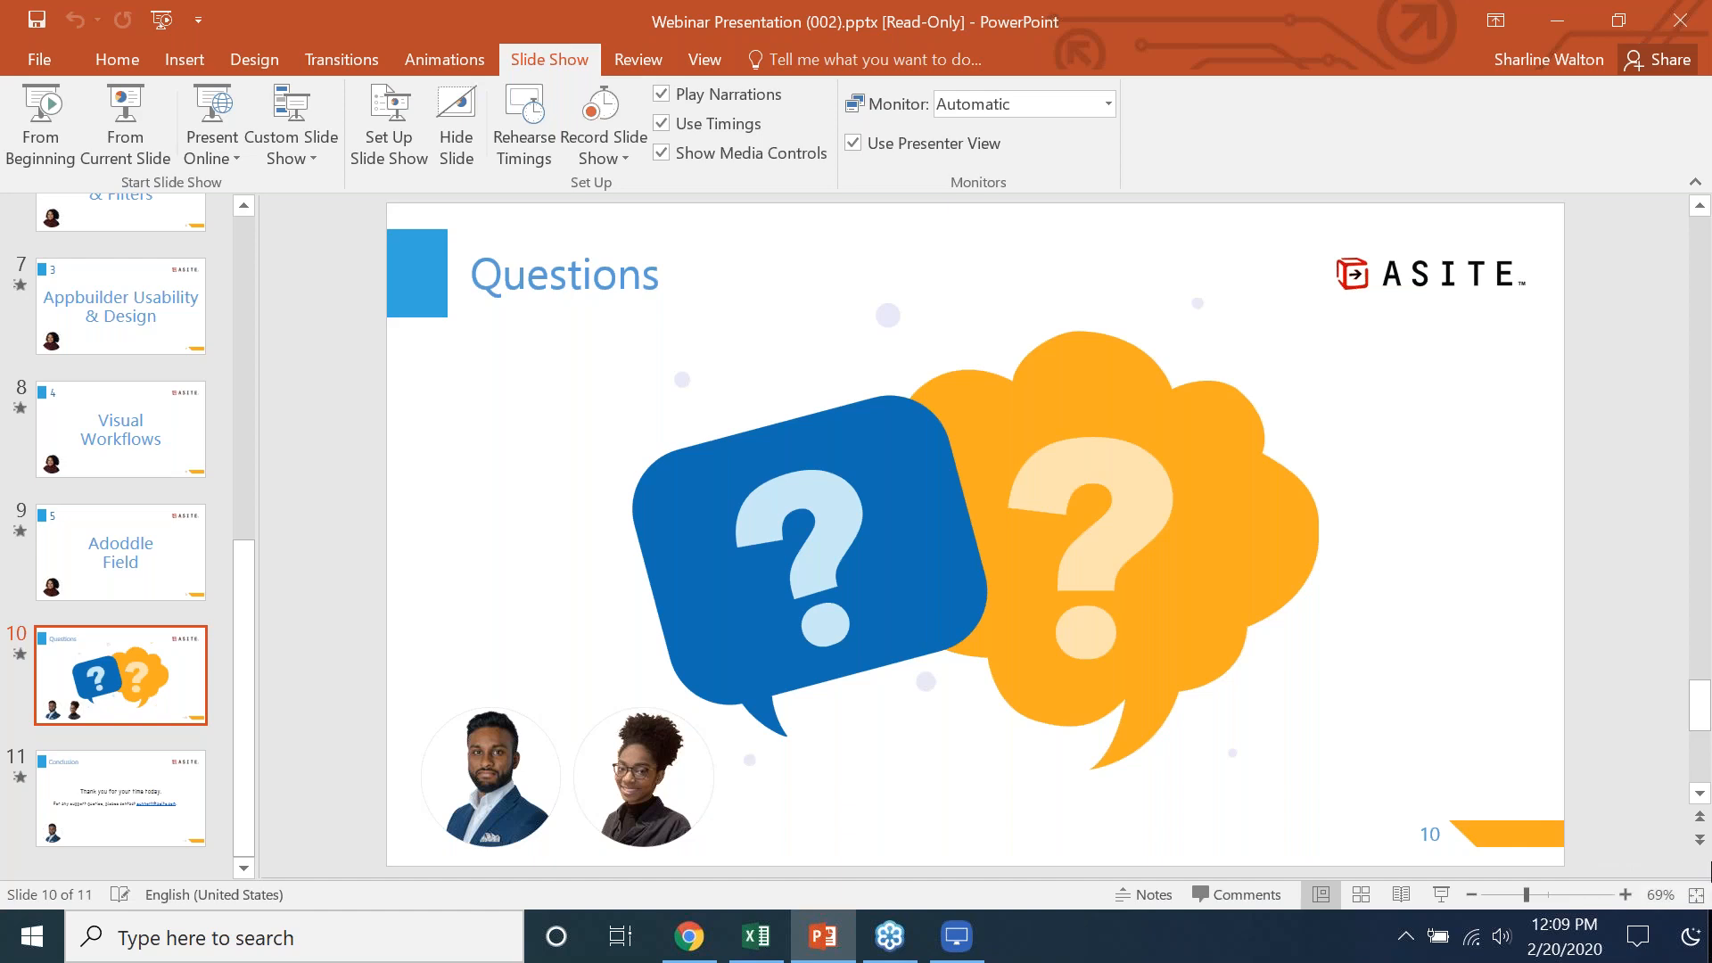
- Return to the LonelyScreen AirPlay Receiver to view the 20.8 Webinar folders and files on the mirrored tablet
key("alt+Tab")
key("alt+Tab")
key("alt+Tab")
key("alt+Tab")
key("alt+Tab")
key("alt+Tab")
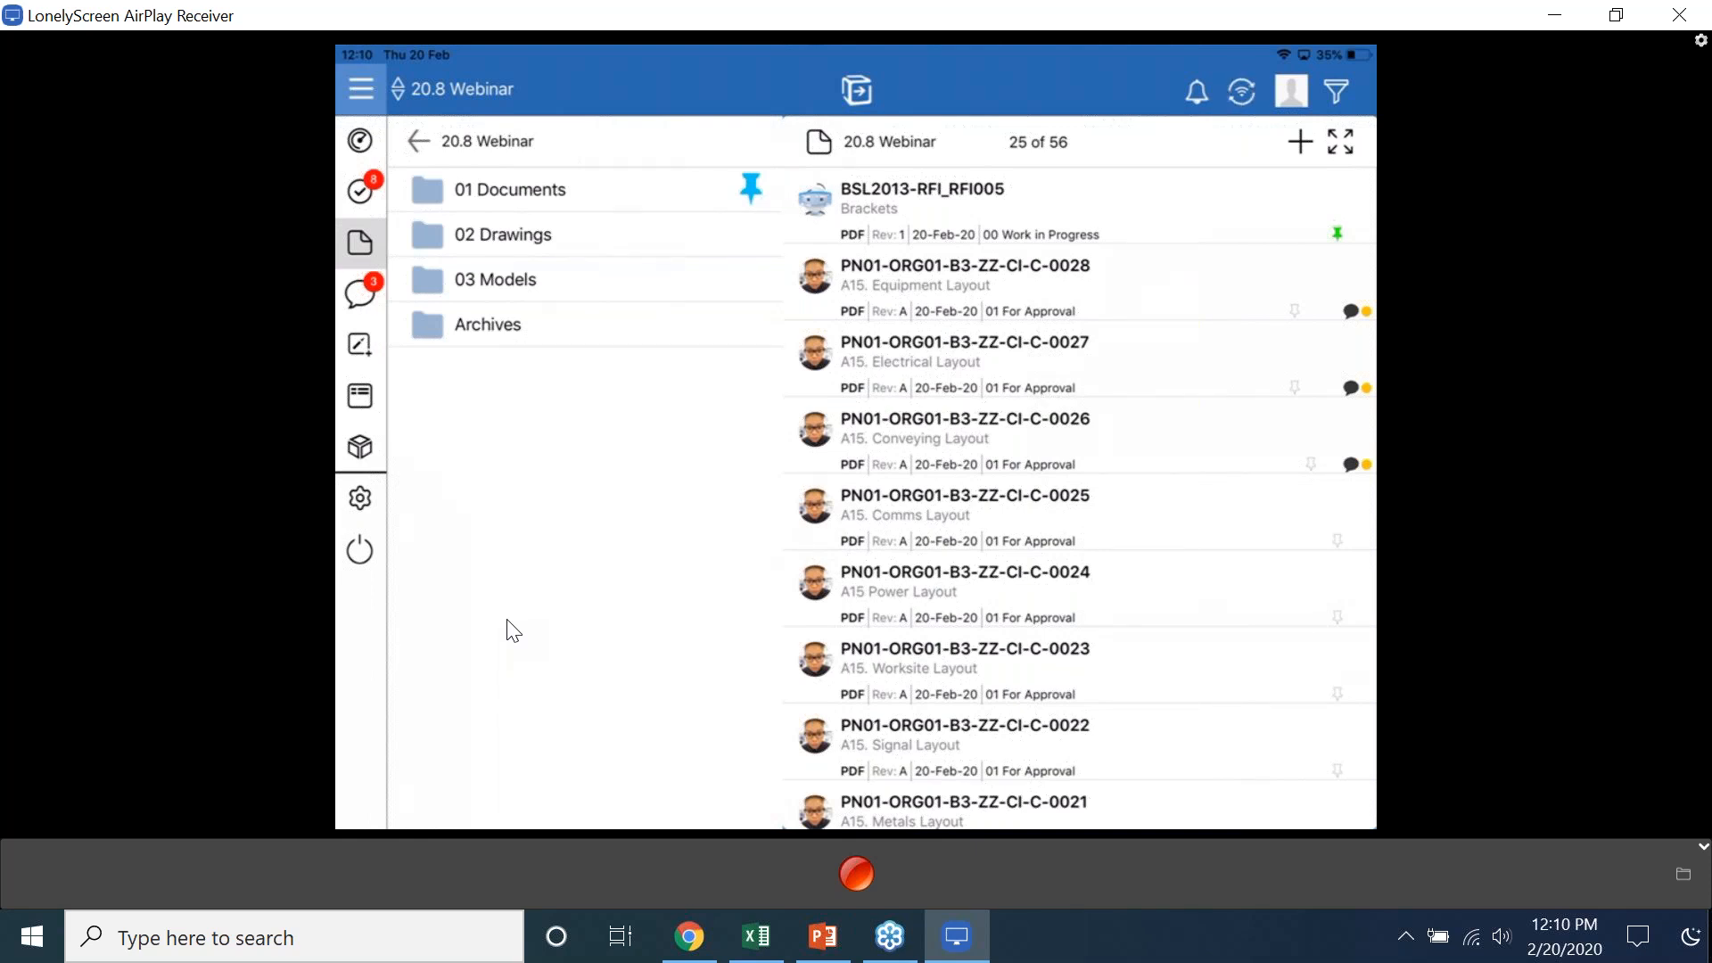
- Switch back to the PowerPoint webinar presentation and start its slide show
key("alt+Tab")
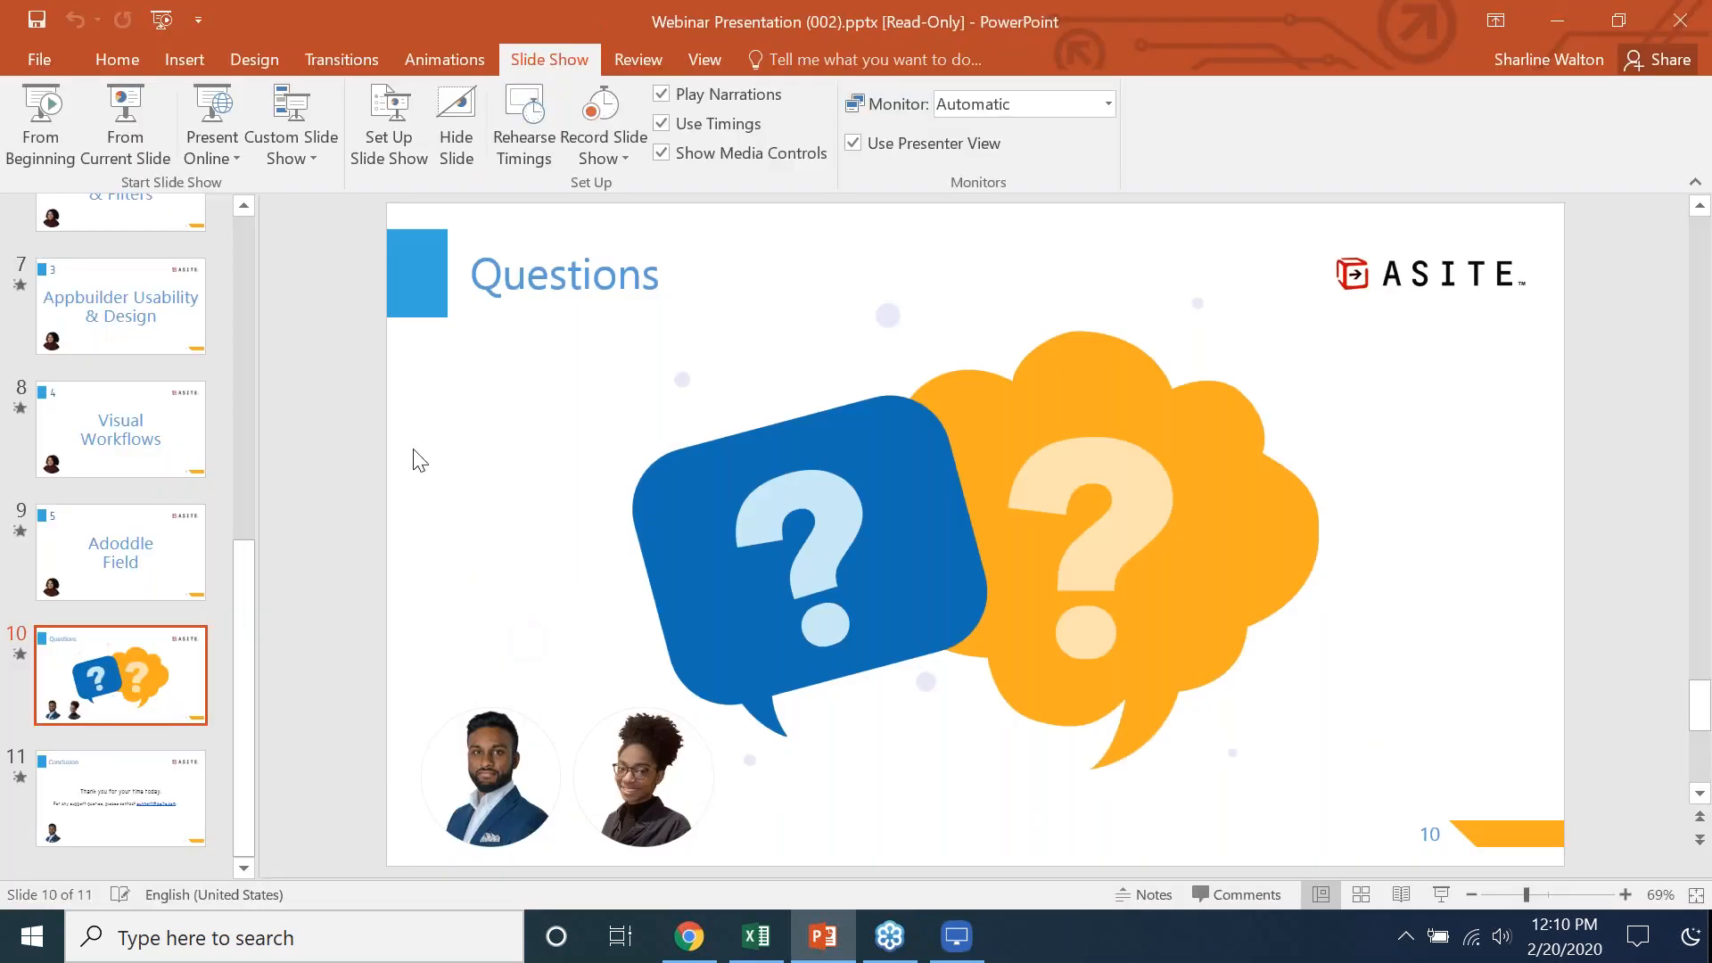
left_click(176, 12)
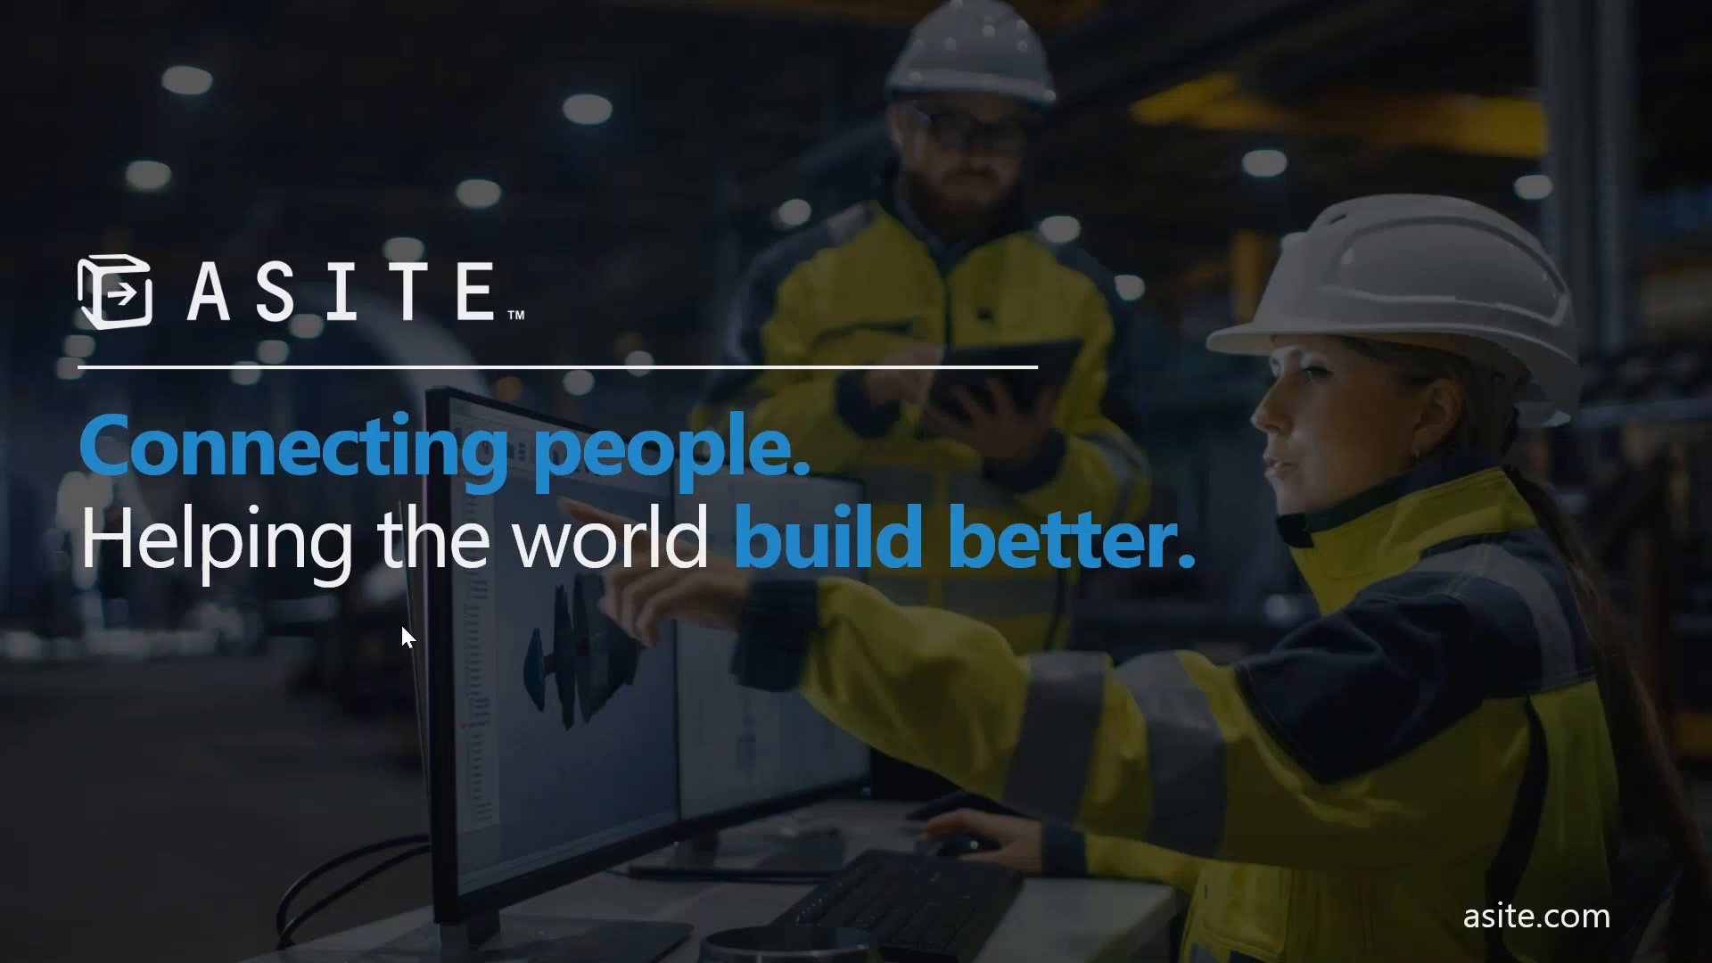